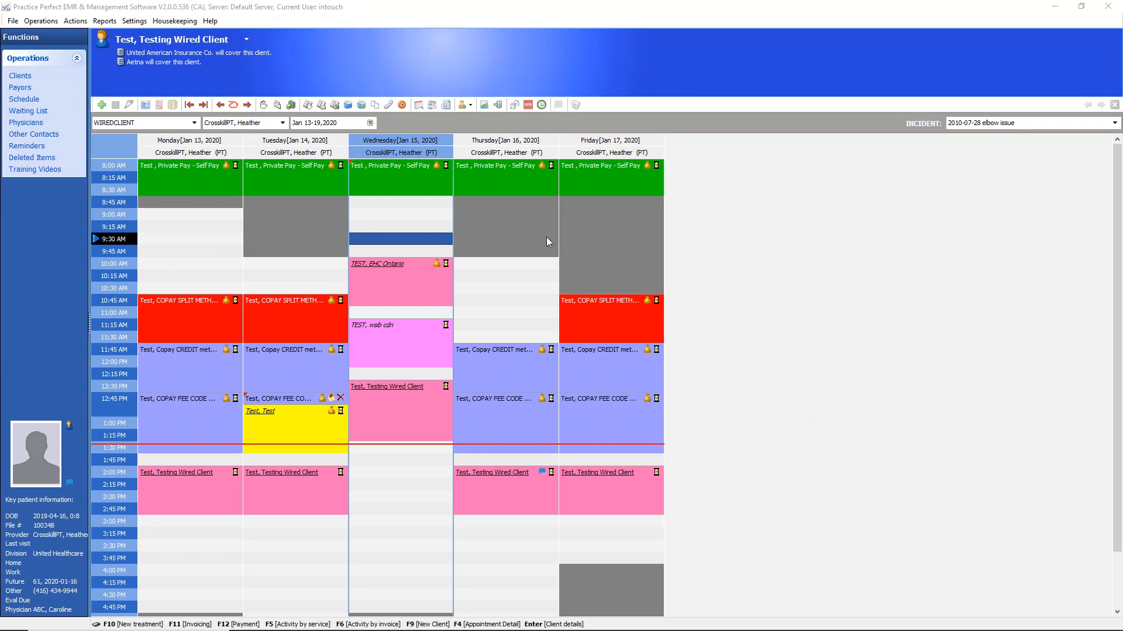
{"action": "left_click", "coordinate": [77, 58]}
{"action": "left_click", "coordinate": [77, 58]}
{"action": "left_click", "coordinate": [77, 58]}
{"action": "left_click", "coordinate": [78, 58]}
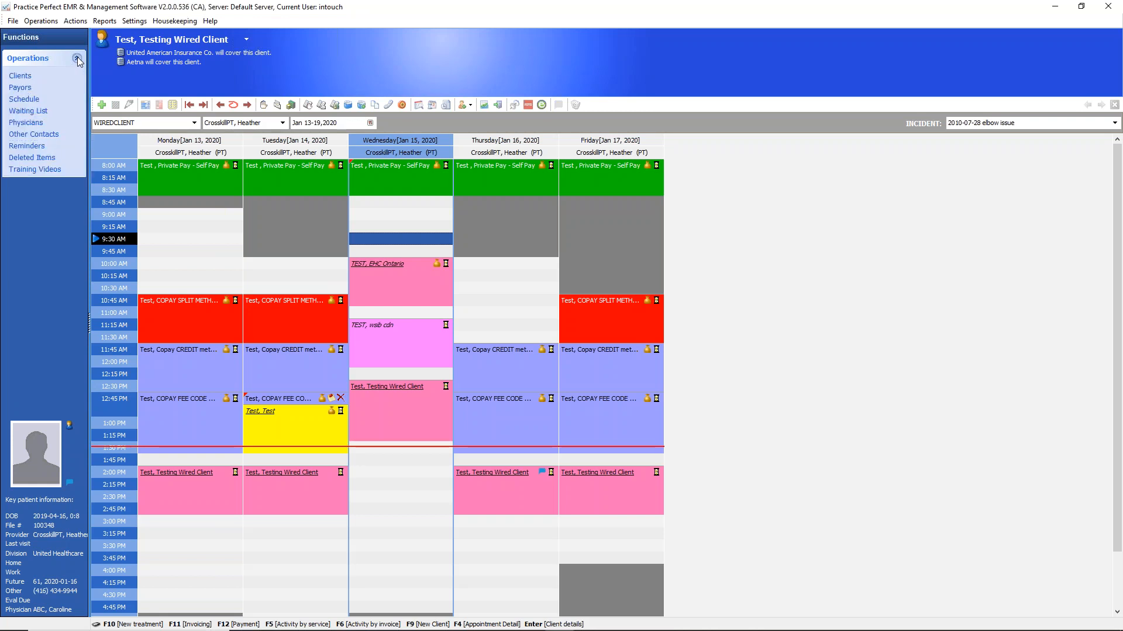
{"action": "left_click", "coordinate": [77, 58]}
{"action": "left_click", "coordinate": [77, 58]}
Examine the clinic selection and the provider, room, equipment and group options for viewing the schedule
{"action": "left_click", "coordinate": [282, 123]}
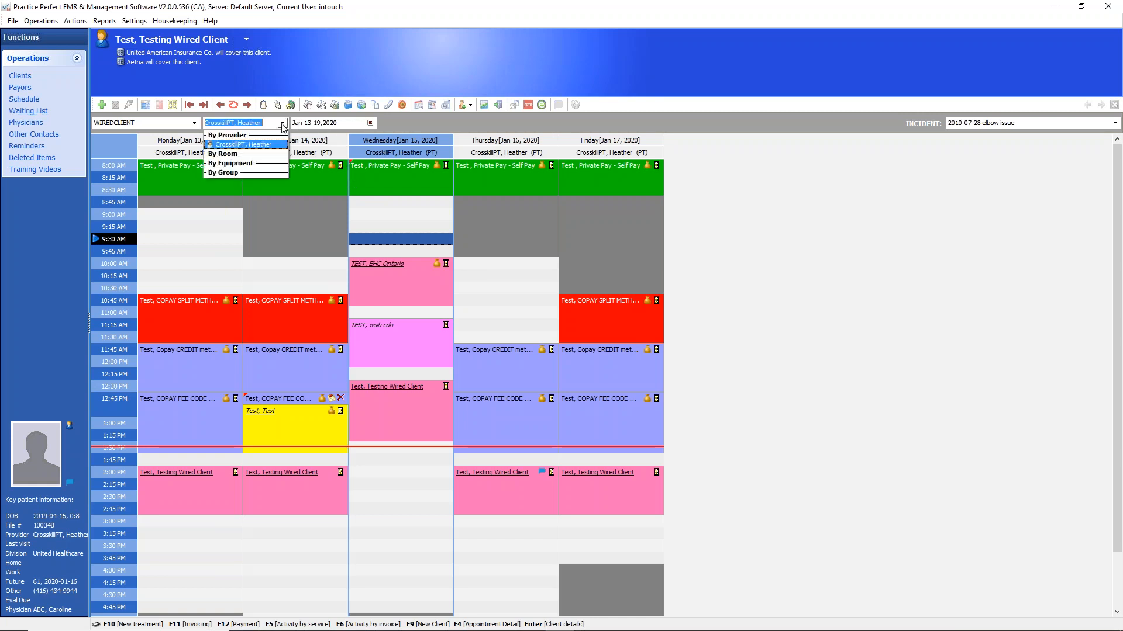
{"action": "left_click", "coordinate": [282, 123]}
{"action": "left_click", "coordinate": [283, 123]}
{"action": "left_click", "coordinate": [282, 123]}
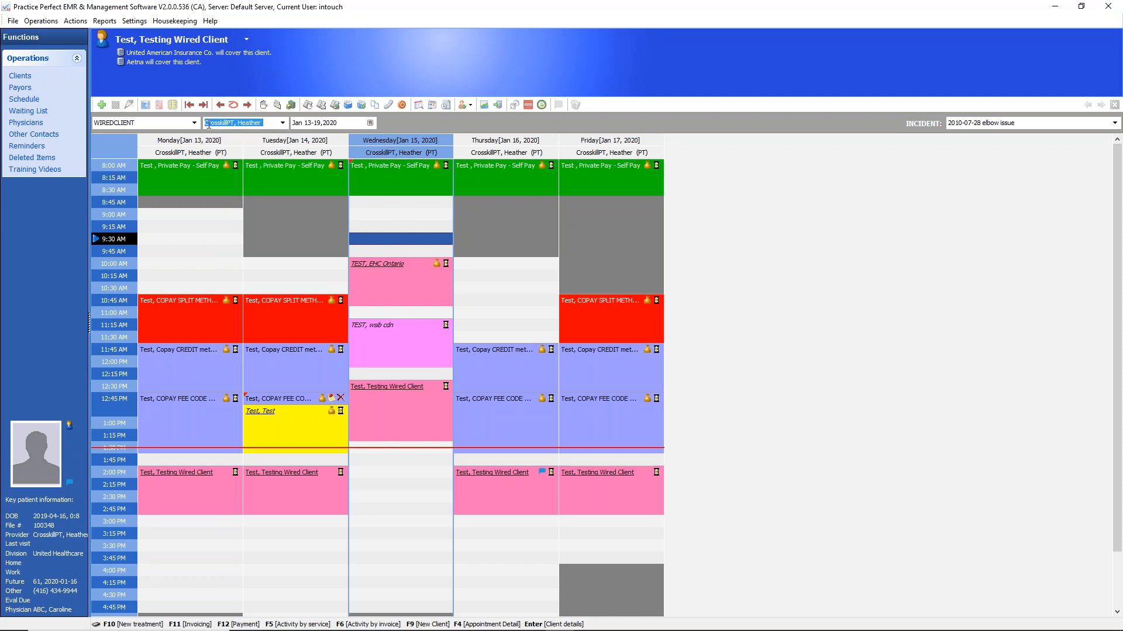
{"action": "left_click", "coordinate": [195, 124]}
{"action": "left_click", "coordinate": [195, 124]}
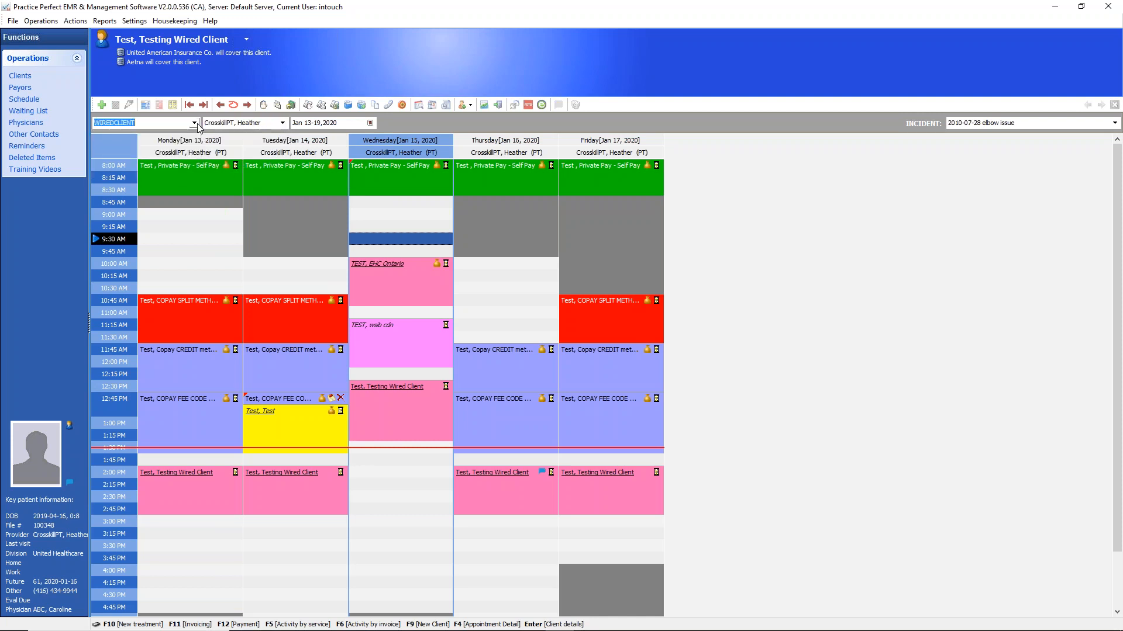
{"action": "left_click", "coordinate": [283, 124]}
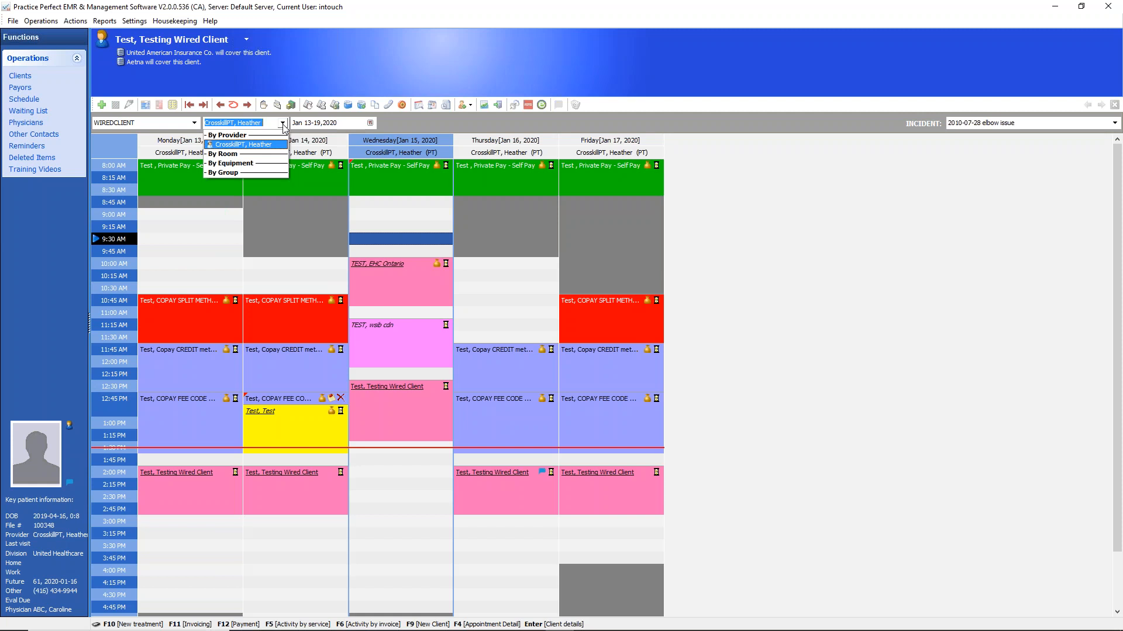
{"action": "left_click", "coordinate": [283, 124]}
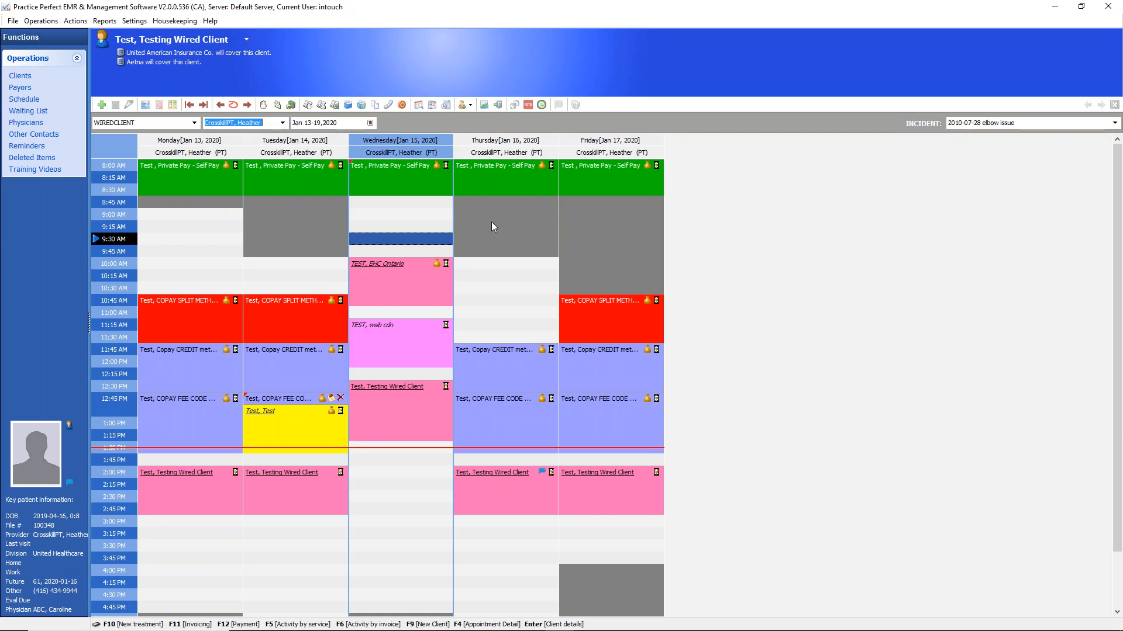
{"action": "left_click", "coordinate": [282, 123]}
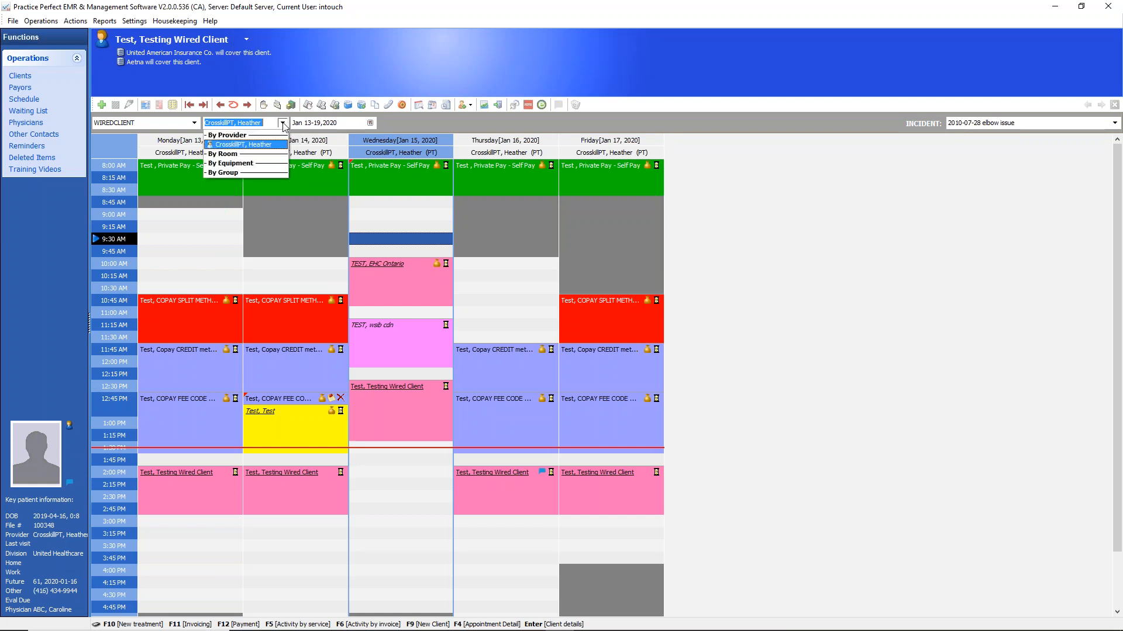
{"action": "left_click", "coordinate": [283, 124]}
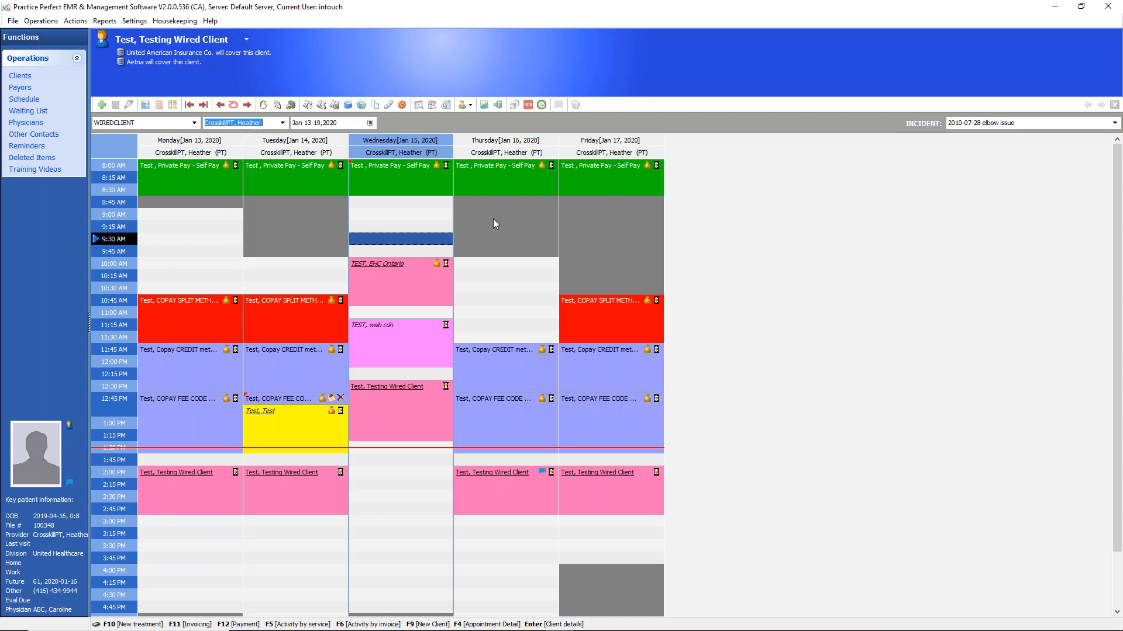
Examine the open and greyed-out time slots across Monday to Thursday in the week of January 13-19, 2020
{"action": "left_click", "coordinate": [247, 41]}
{"action": "left_click", "coordinate": [170, 239]}
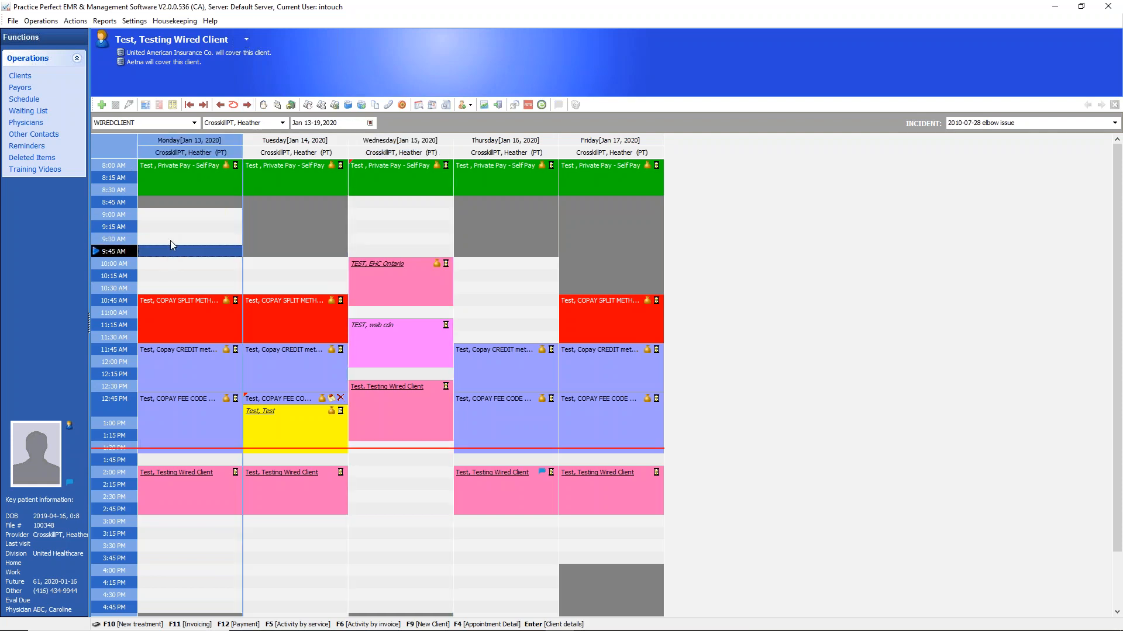
{"action": "left_click", "coordinate": [340, 252]}
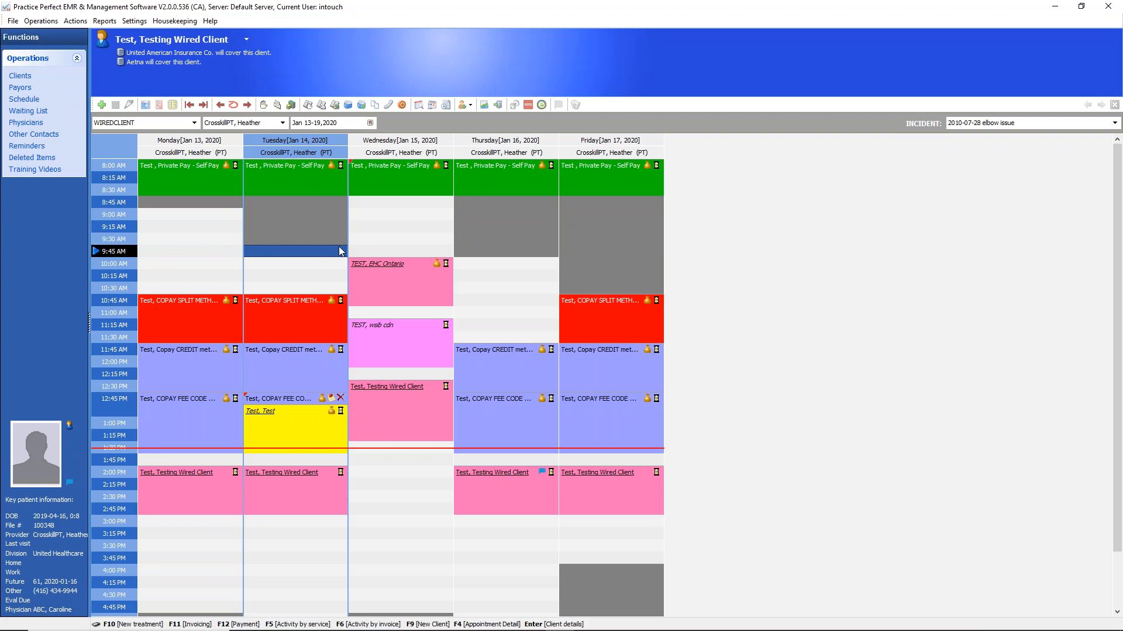
{"action": "left_click", "coordinate": [404, 225]}
{"action": "left_click", "coordinate": [493, 276]}
{"action": "left_click", "coordinate": [493, 316]}
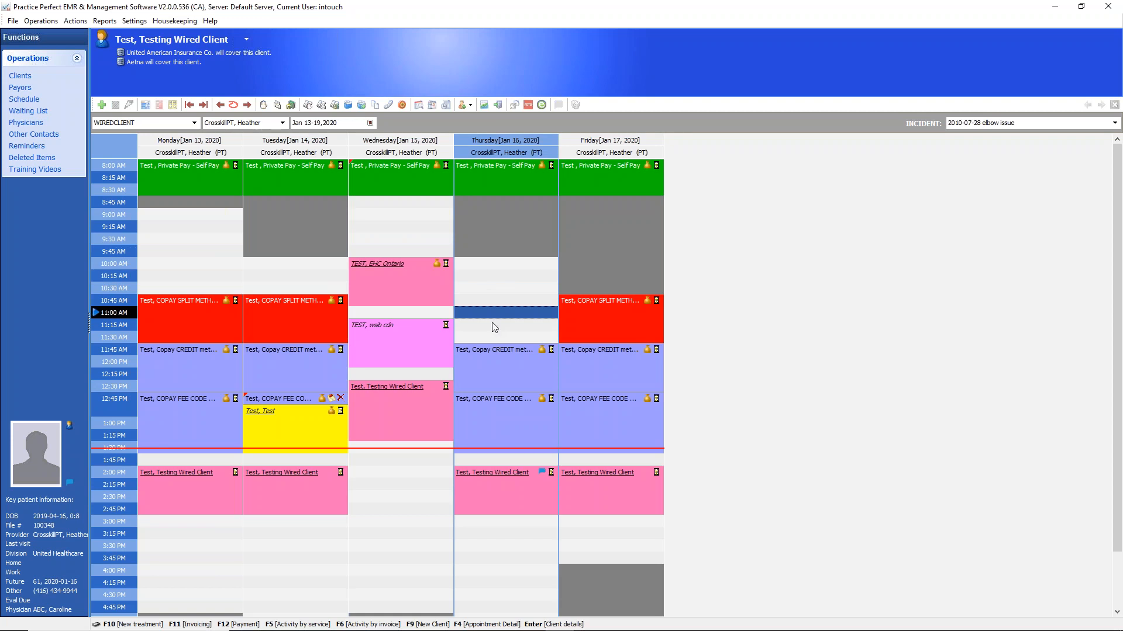
{"action": "left_click", "coordinate": [391, 510]}
{"action": "left_click", "coordinate": [489, 570]}
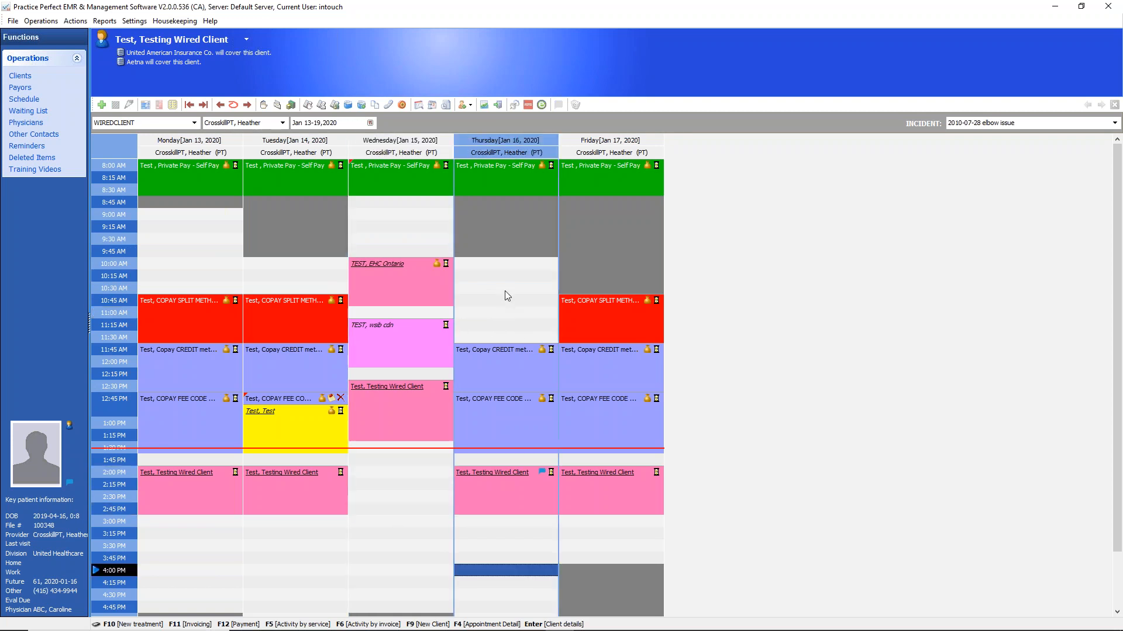
{"action": "left_click", "coordinate": [505, 289]}
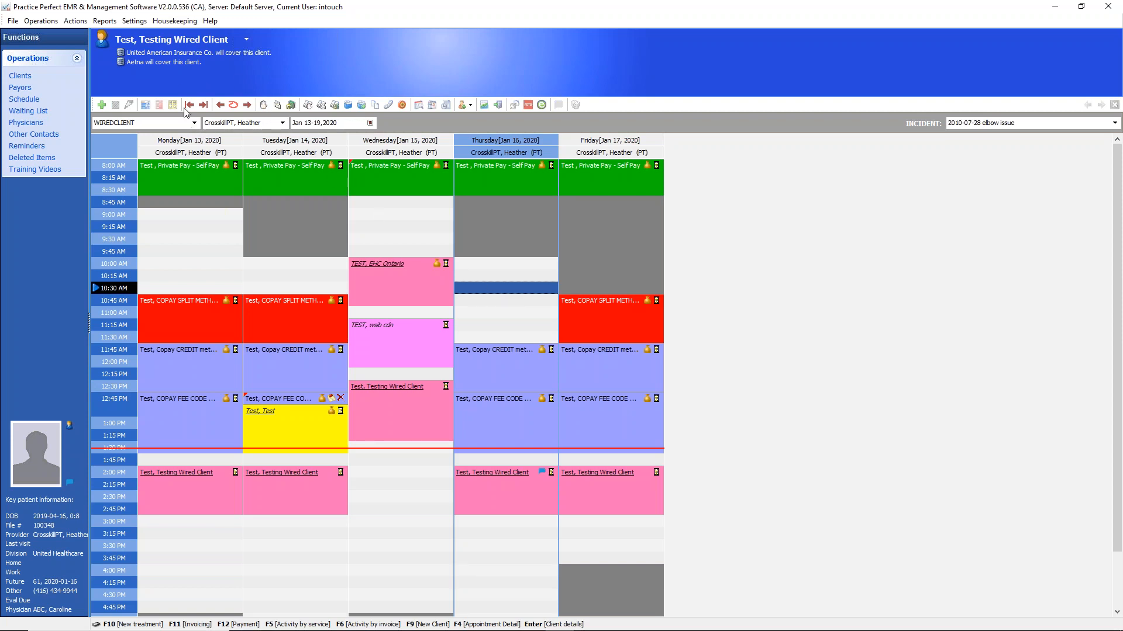
Step the schedule forward and back day by day, ending on Monday, January 20, 2020
{"action": "left_click", "coordinate": [248, 105]}
{"action": "left_click", "coordinate": [248, 105]}
{"action": "left_click", "coordinate": [248, 105]}
{"action": "left_click", "coordinate": [248, 105]}
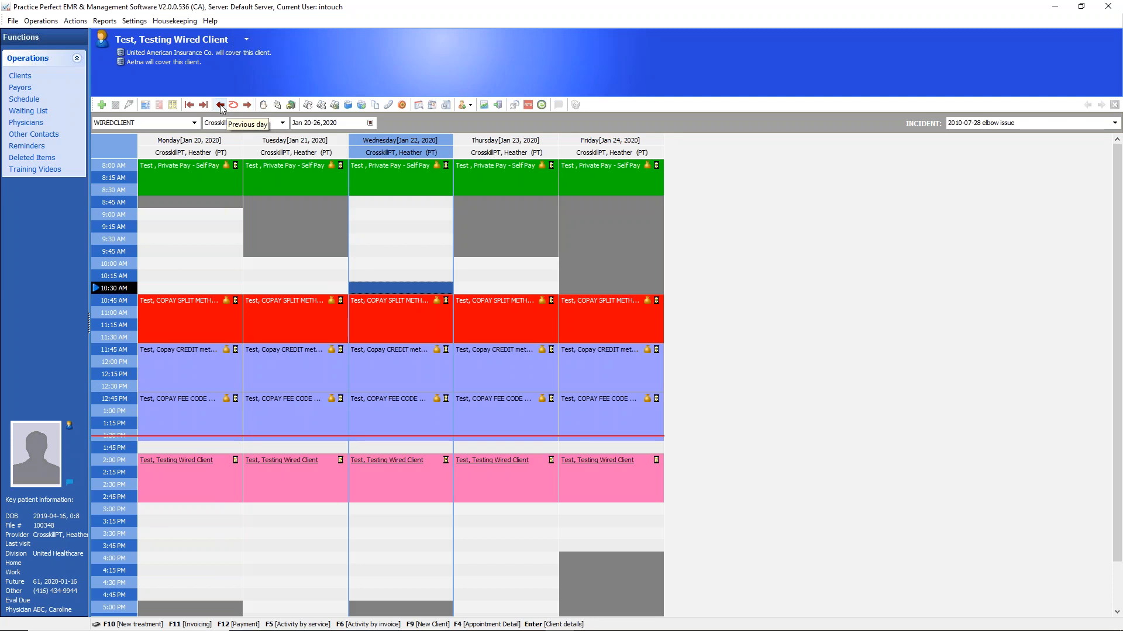
{"action": "left_click", "coordinate": [220, 105]}
{"action": "left_click", "coordinate": [248, 105]}
{"action": "left_click", "coordinate": [220, 105]}
{"action": "left_click", "coordinate": [247, 105]}
{"action": "left_click", "coordinate": [221, 105]}
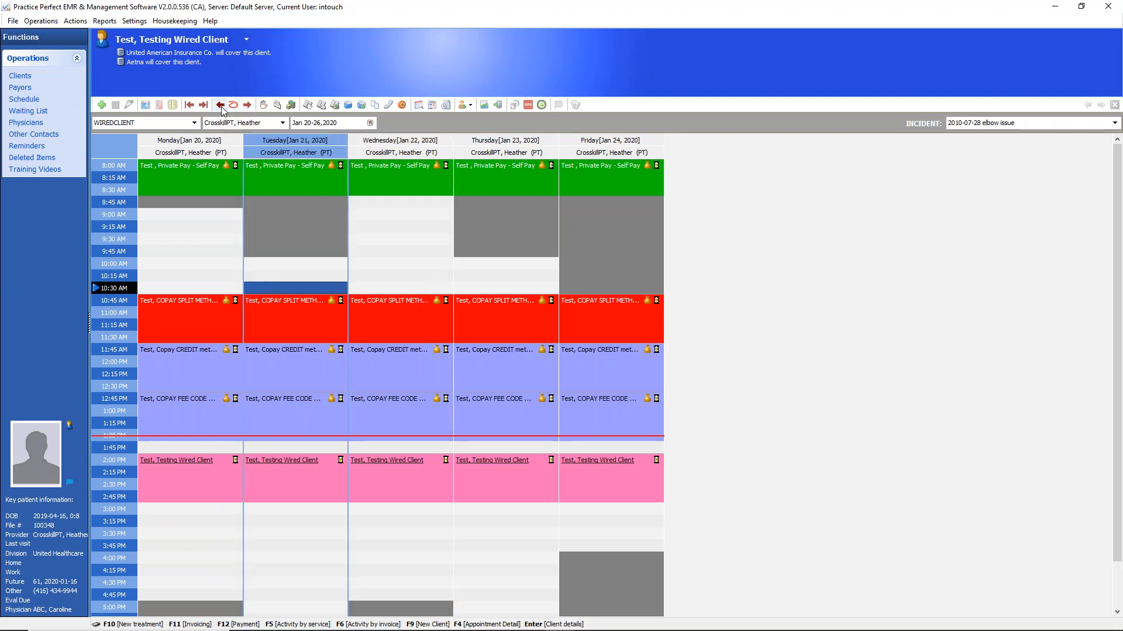
{"action": "left_click", "coordinate": [221, 106]}
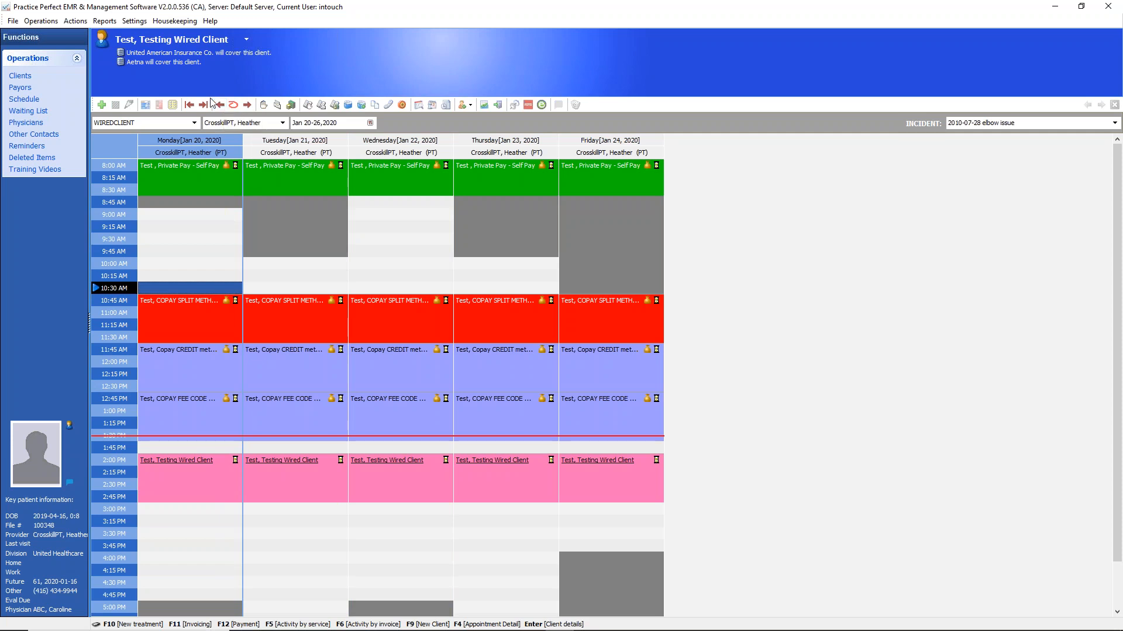
Browse the schedule forward and back one week at a time, ending on the week of February 3-9, 2020
{"action": "left_click", "coordinate": [204, 106]}
{"action": "left_click", "coordinate": [204, 105]}
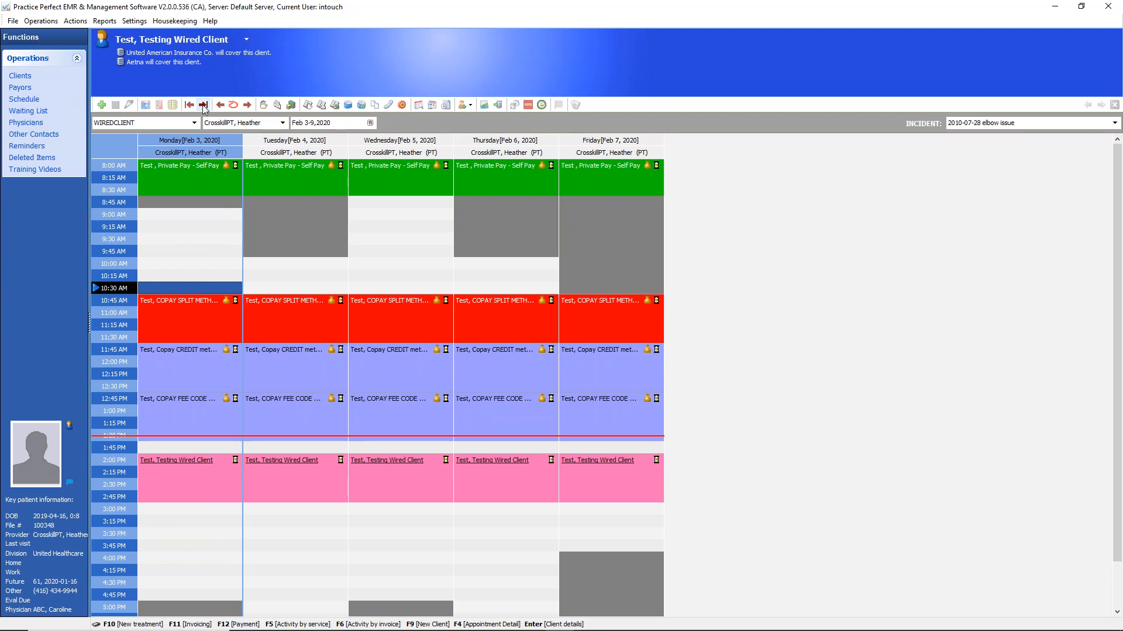
{"action": "left_click", "coordinate": [191, 107]}
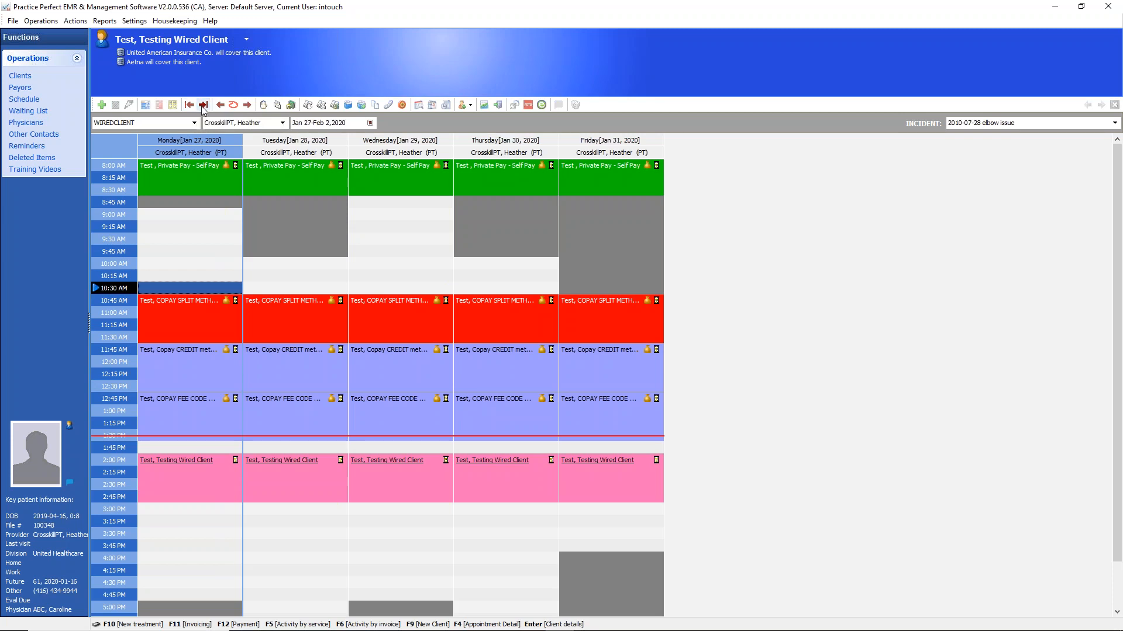
{"action": "left_click", "coordinate": [203, 107]}
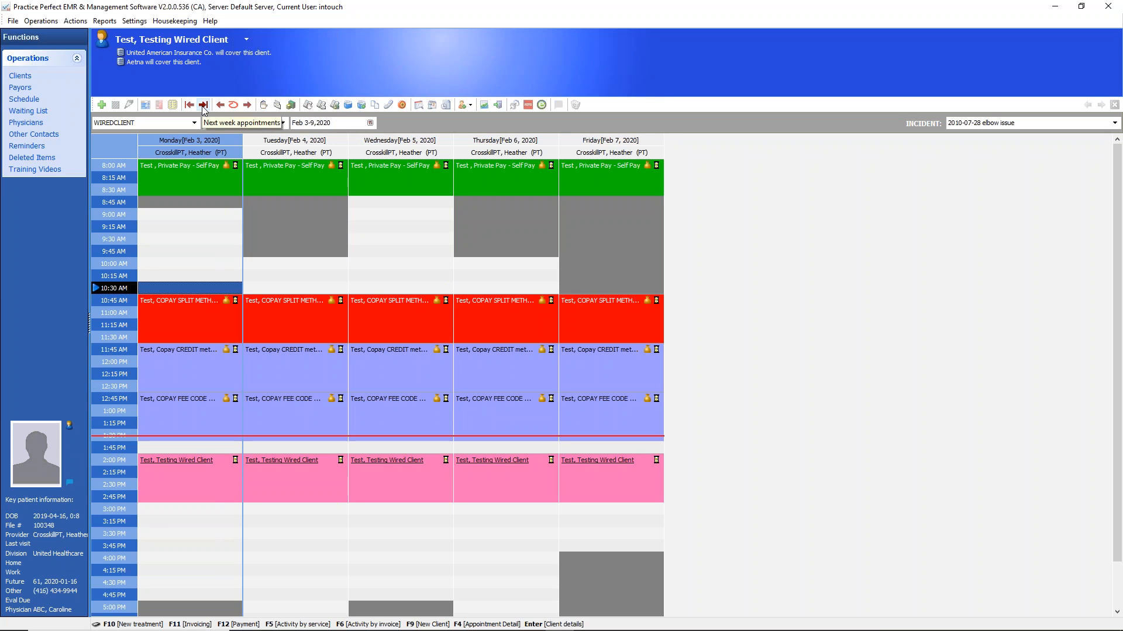
Return the schedule to today, look ahead to Friday, January 24, 2020, and come back to today
{"action": "left_click", "coordinate": [235, 107]}
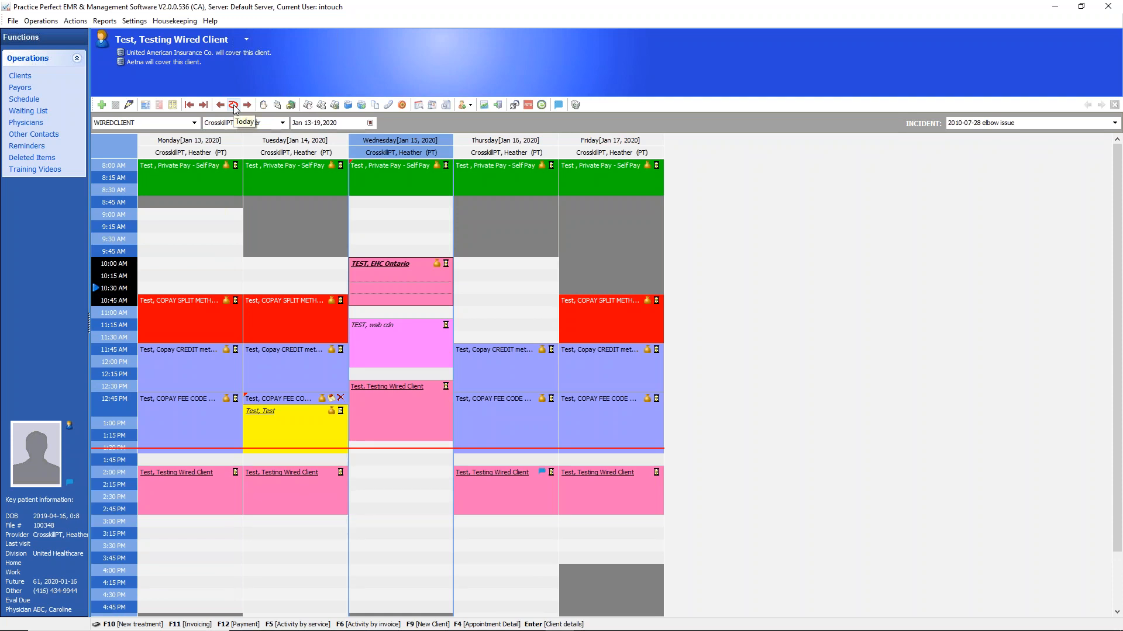
{"action": "left_click", "coordinate": [235, 109]}
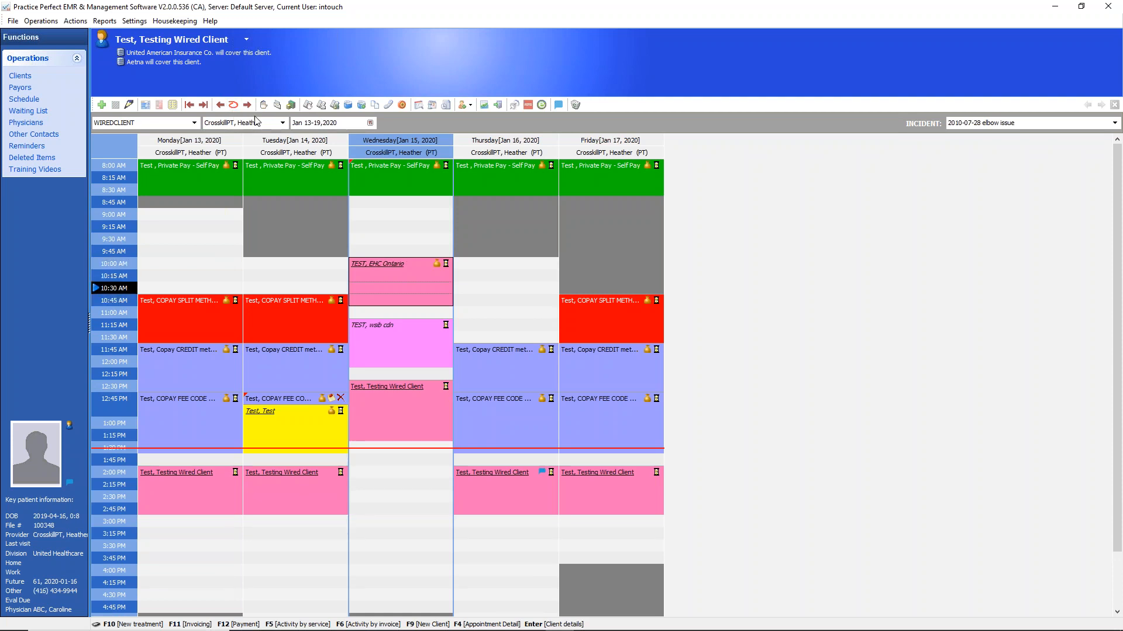
{"action": "left_click", "coordinate": [247, 105]}
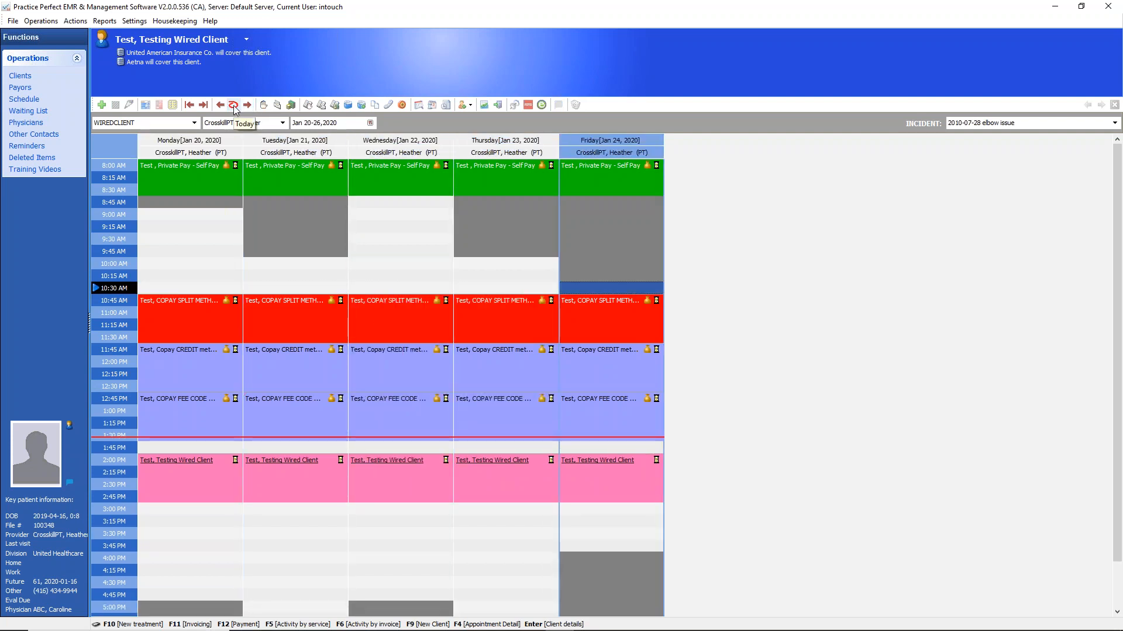
{"action": "left_click", "coordinate": [235, 109]}
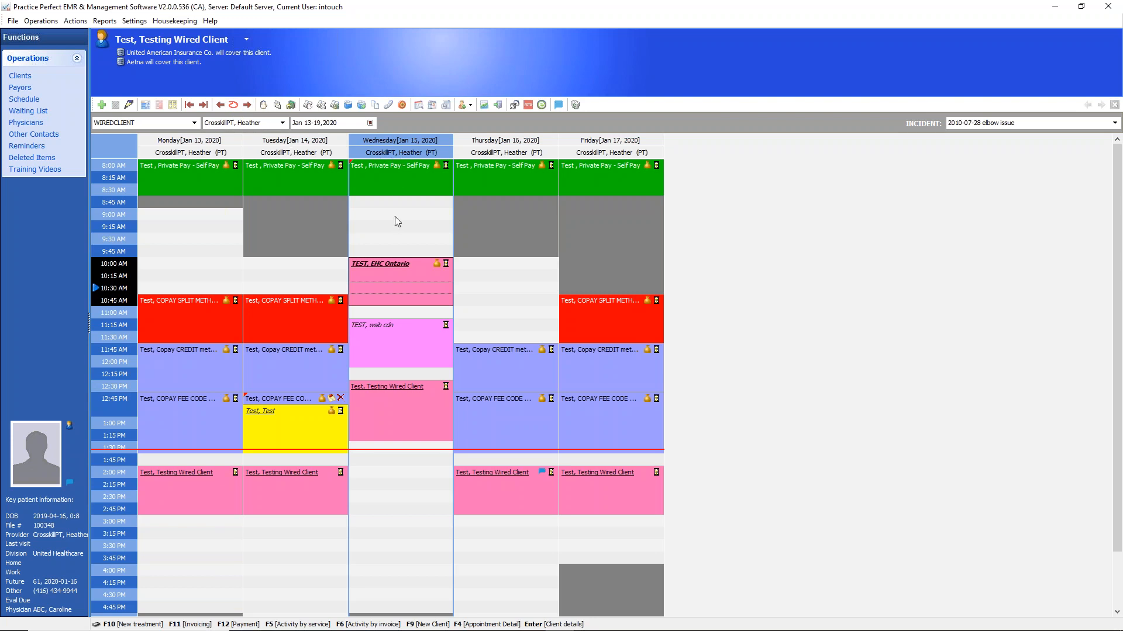
Use the date picker to view January 30 and February 7, 2020, and return the schedule to today
{"action": "left_click", "coordinate": [370, 123]}
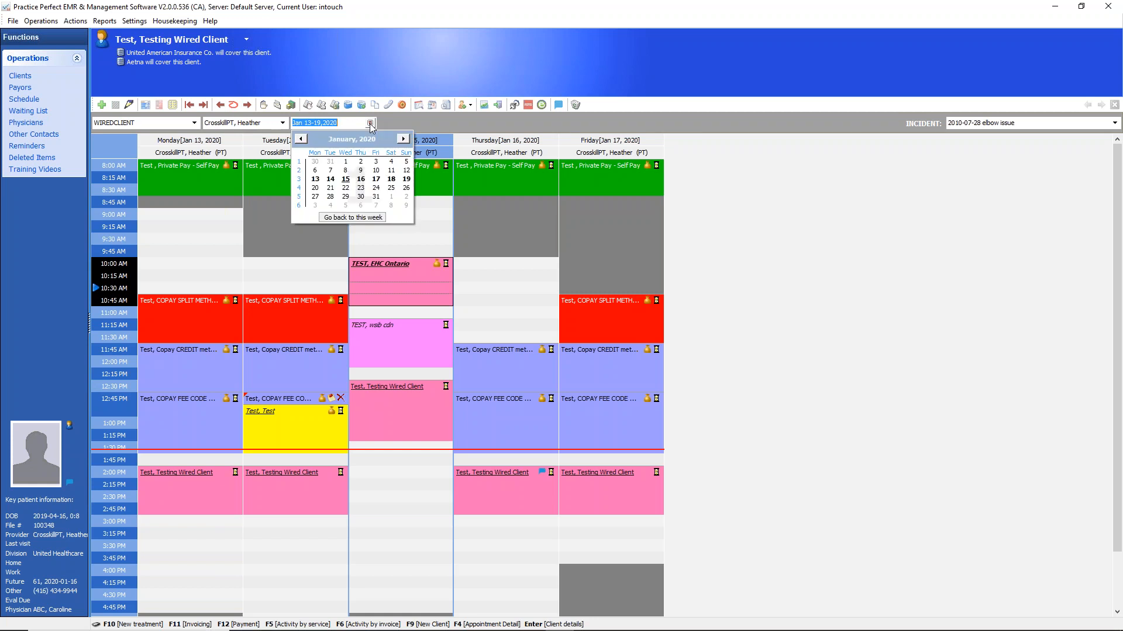
{"action": "left_click", "coordinate": [361, 196]}
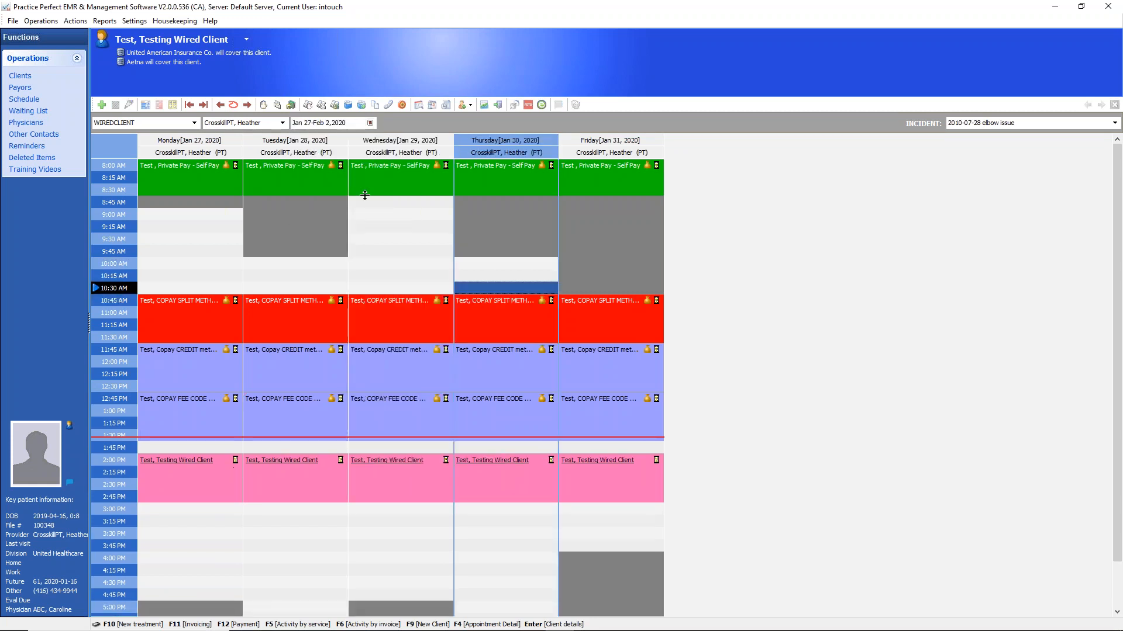
{"action": "left_click", "coordinate": [370, 123]}
{"action": "left_click", "coordinate": [370, 204]}
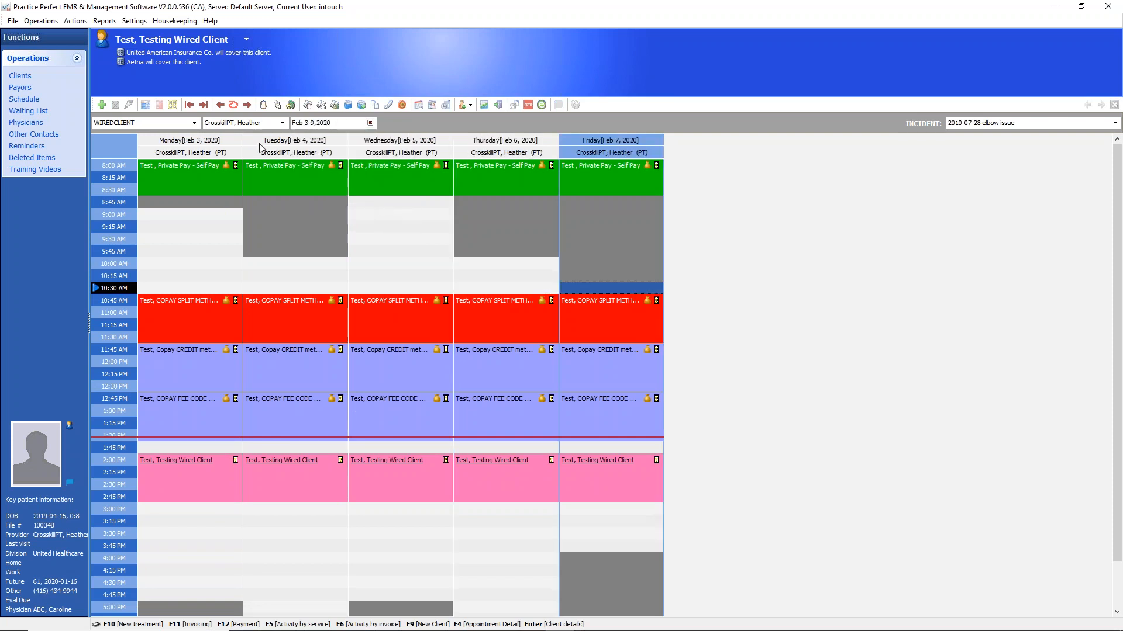
{"action": "left_click", "coordinate": [234, 105]}
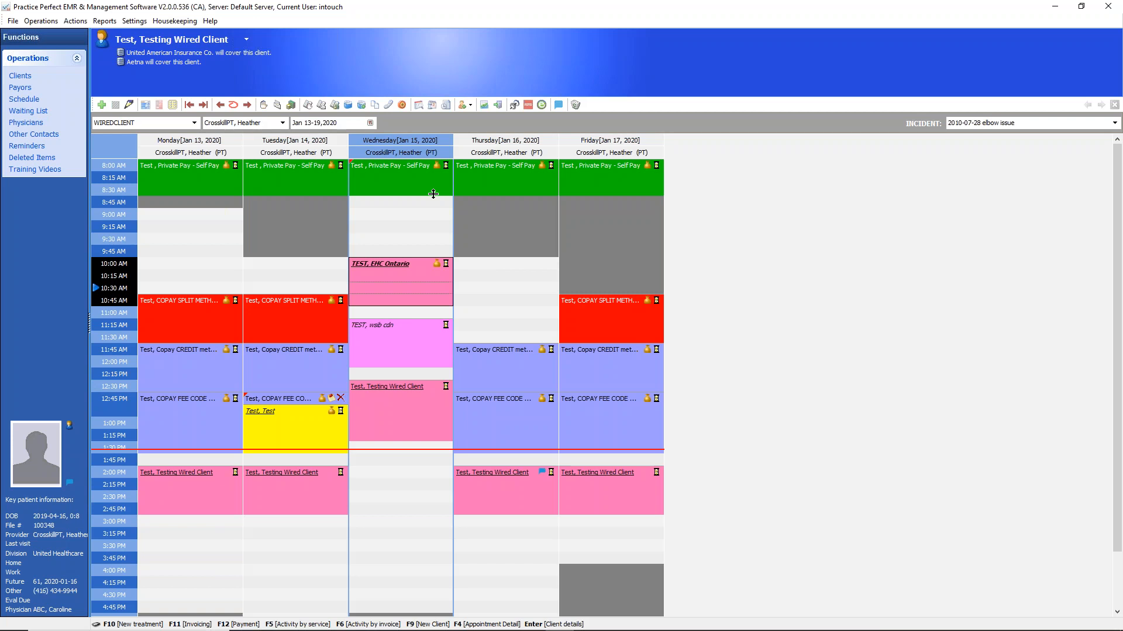
{"action": "left_click", "coordinate": [365, 214]}
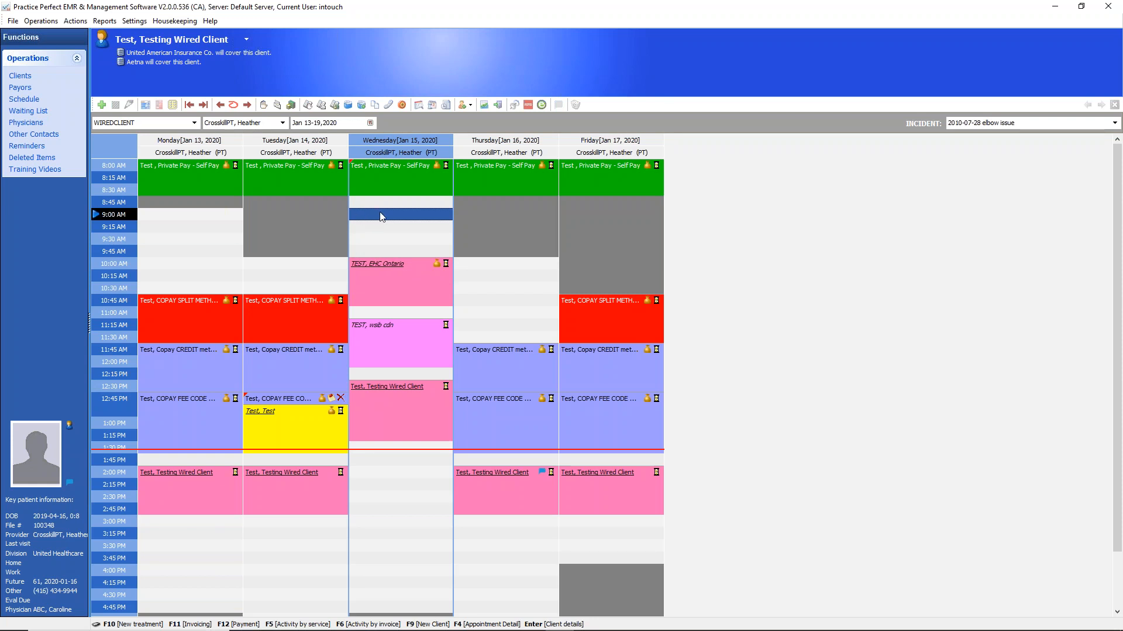
{"action": "double_click", "coordinate": [386, 221]}
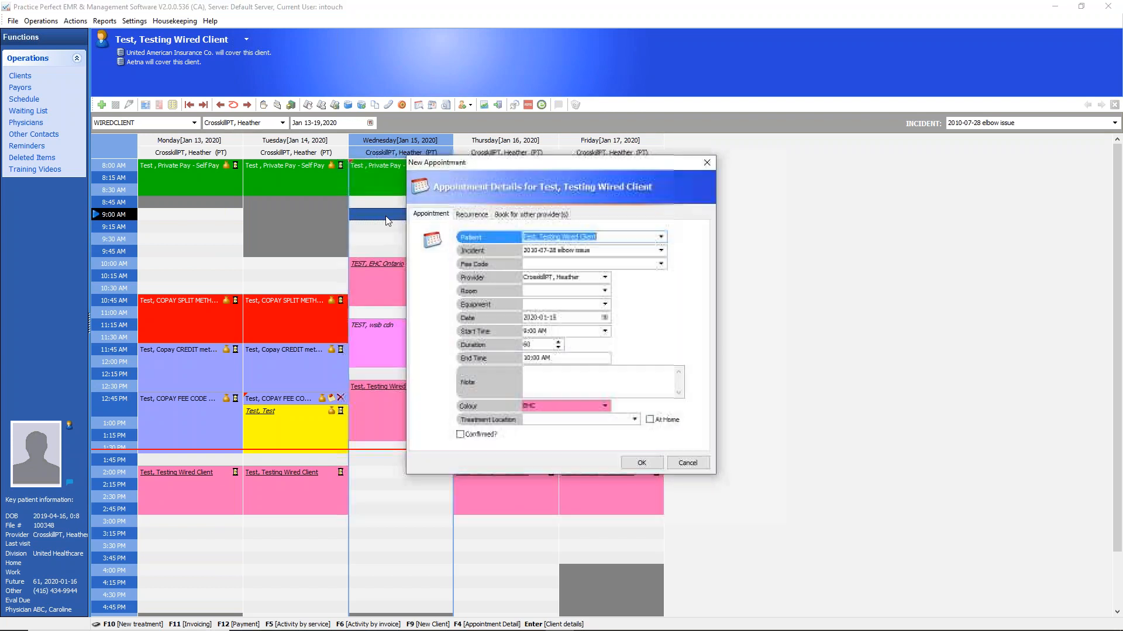
{"action": "left_click", "coordinate": [707, 165]}
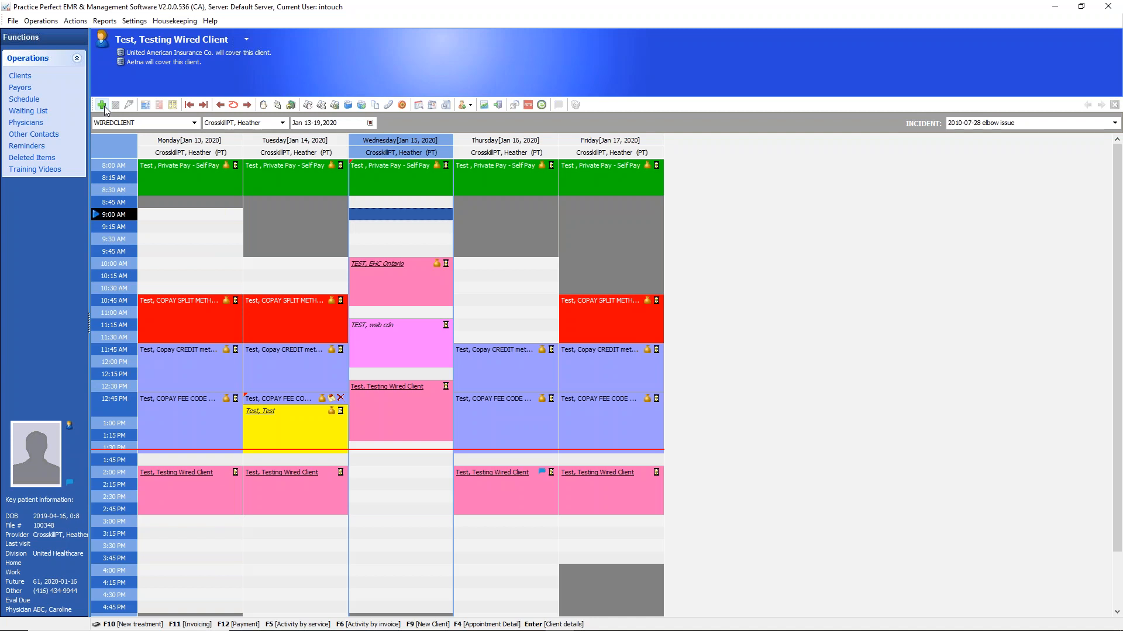
{"action": "double_click", "coordinate": [409, 219]}
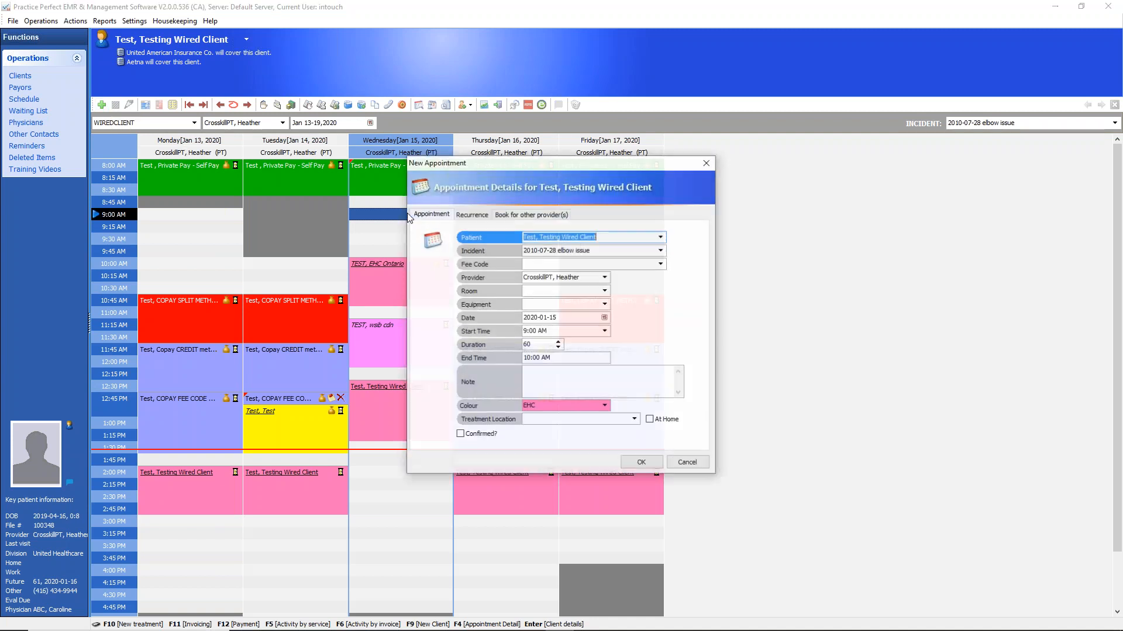
{"action": "left_click", "coordinate": [708, 163]}
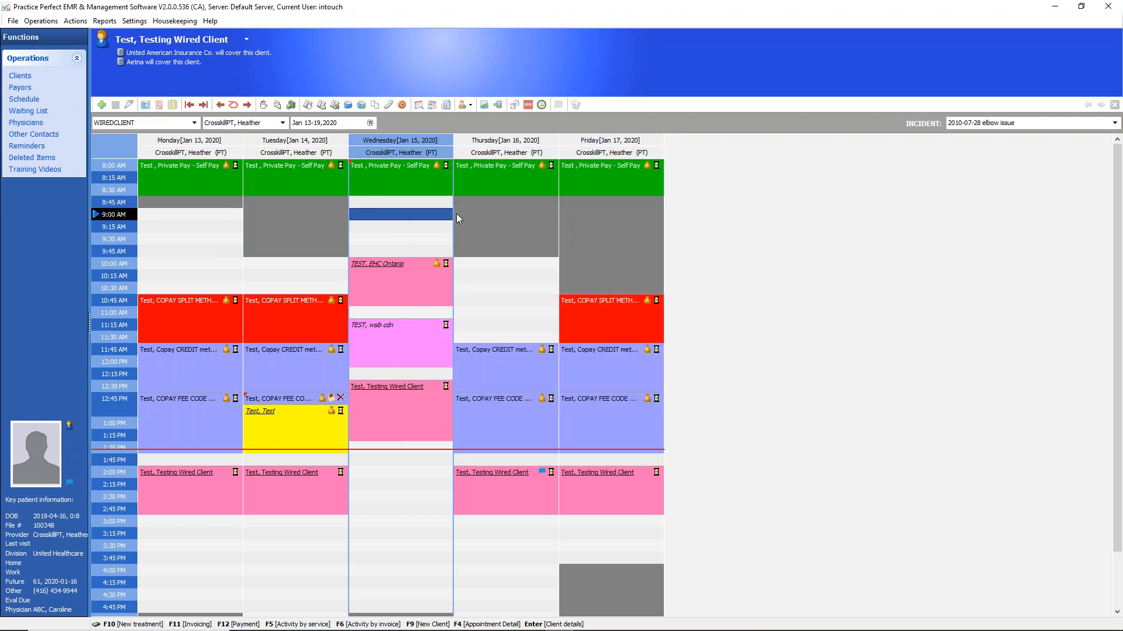
Open a new appointment form for the 9:00 AM slot on Wednesday, January 15, 2020
{"action": "right_click", "coordinate": [416, 219]}
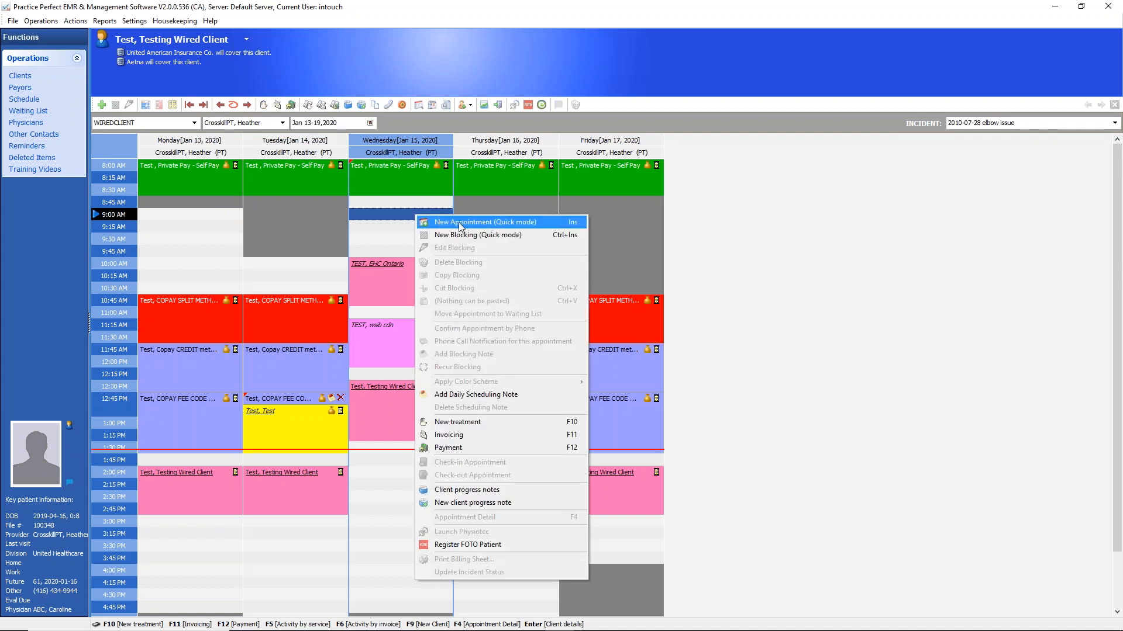
{"action": "left_click", "coordinate": [398, 221]}
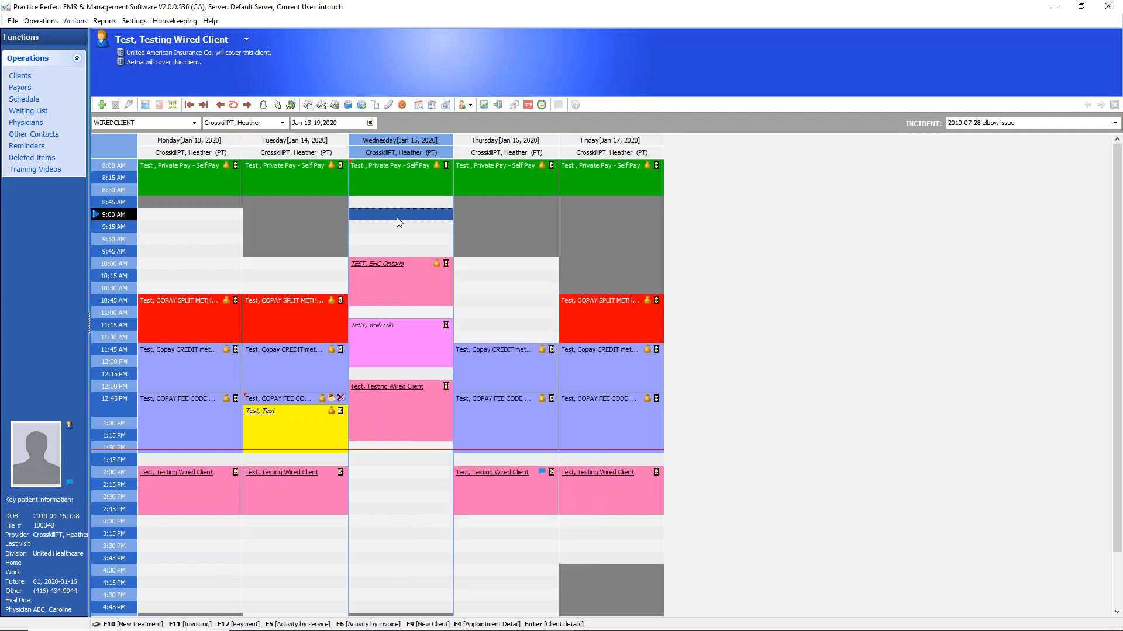
{"action": "double_click", "coordinate": [398, 221]}
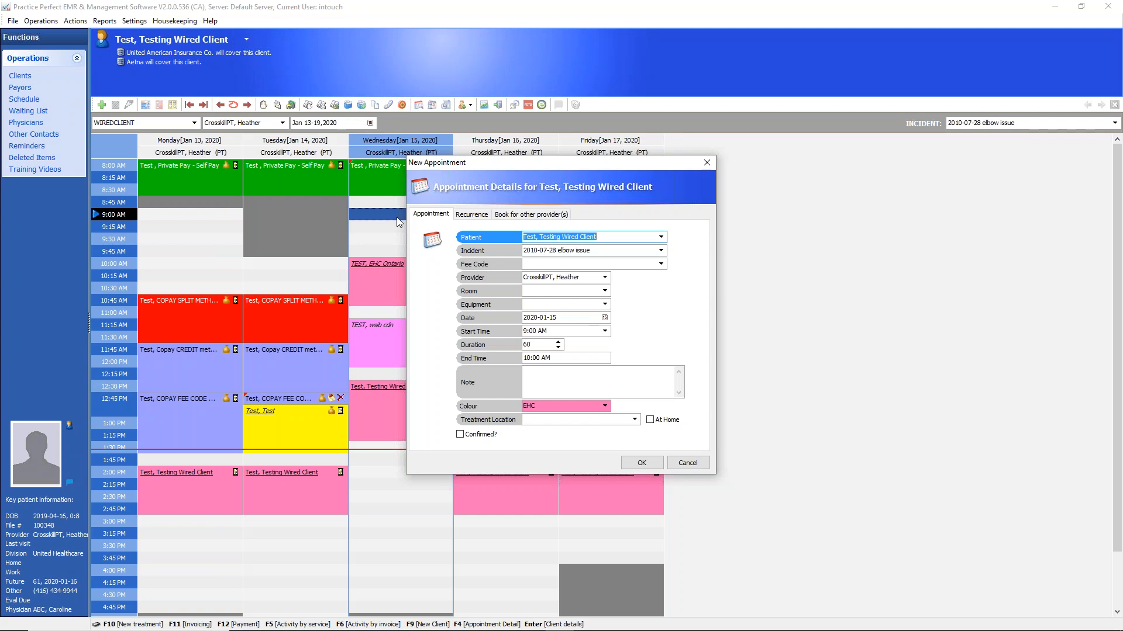
Examine the patient, incident and fee code choices available for the new appointment
{"action": "left_click", "coordinate": [660, 237]}
{"action": "left_click", "coordinate": [661, 238]}
{"action": "left_click", "coordinate": [661, 238]}
{"action": "left_click", "coordinate": [661, 237]}
{"action": "left_click", "coordinate": [661, 252]}
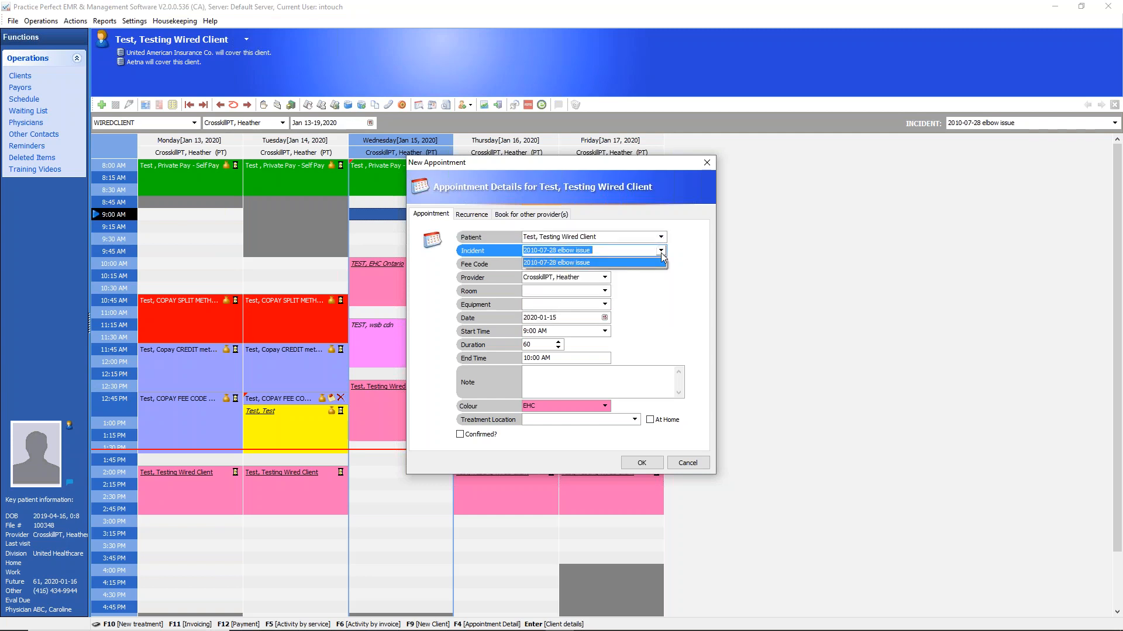
{"action": "left_click", "coordinate": [662, 254]}
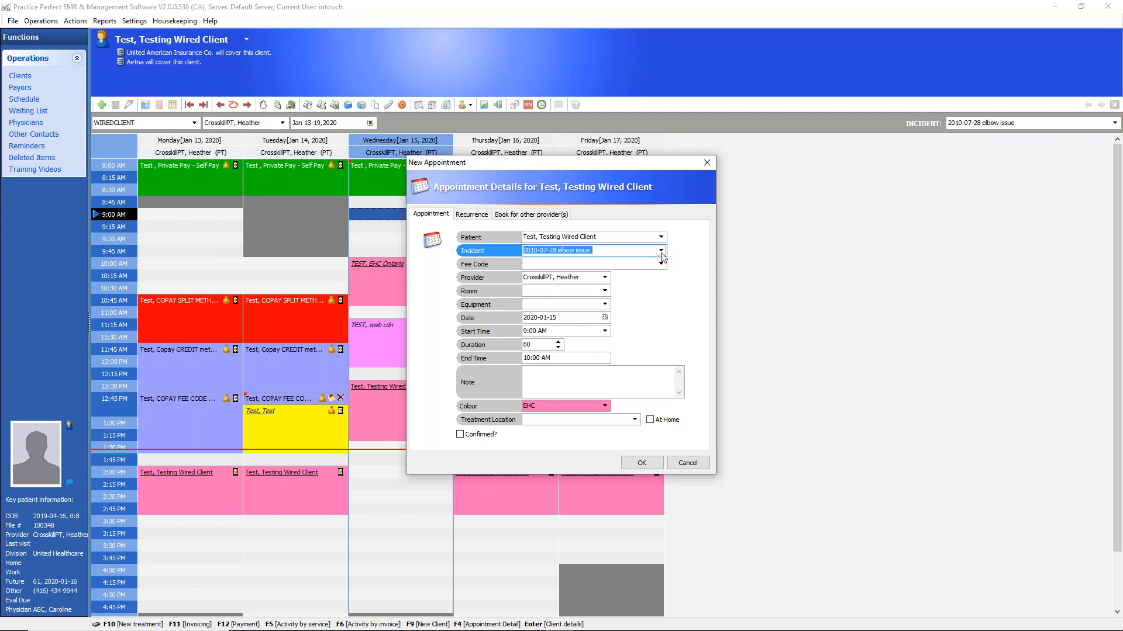
{"action": "left_click", "coordinate": [662, 264]}
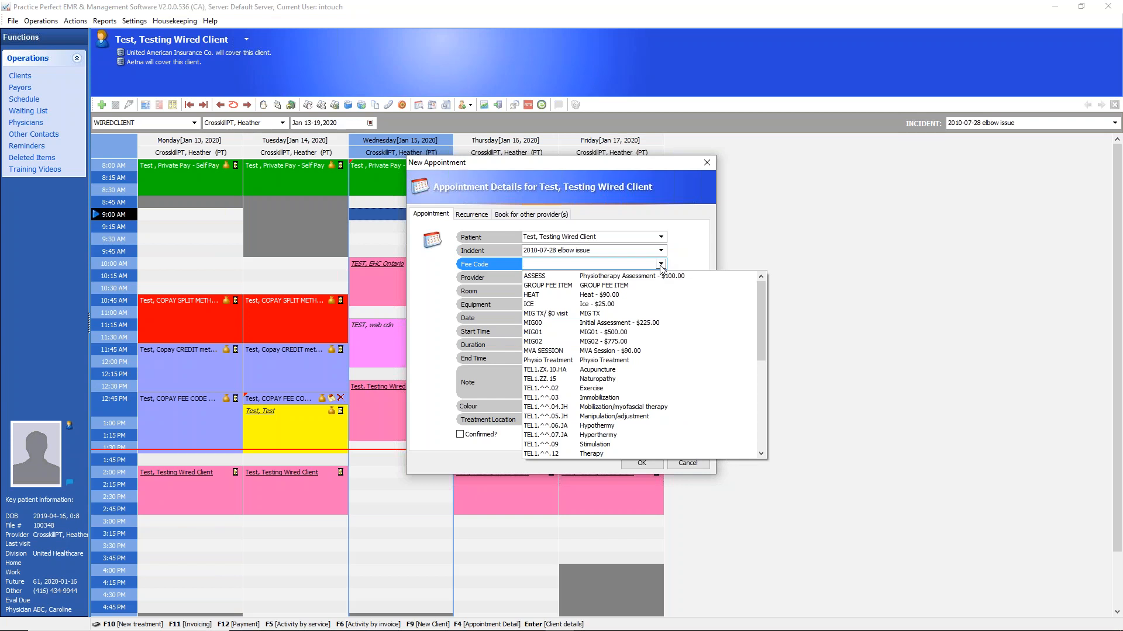
{"action": "left_click", "coordinate": [661, 264]}
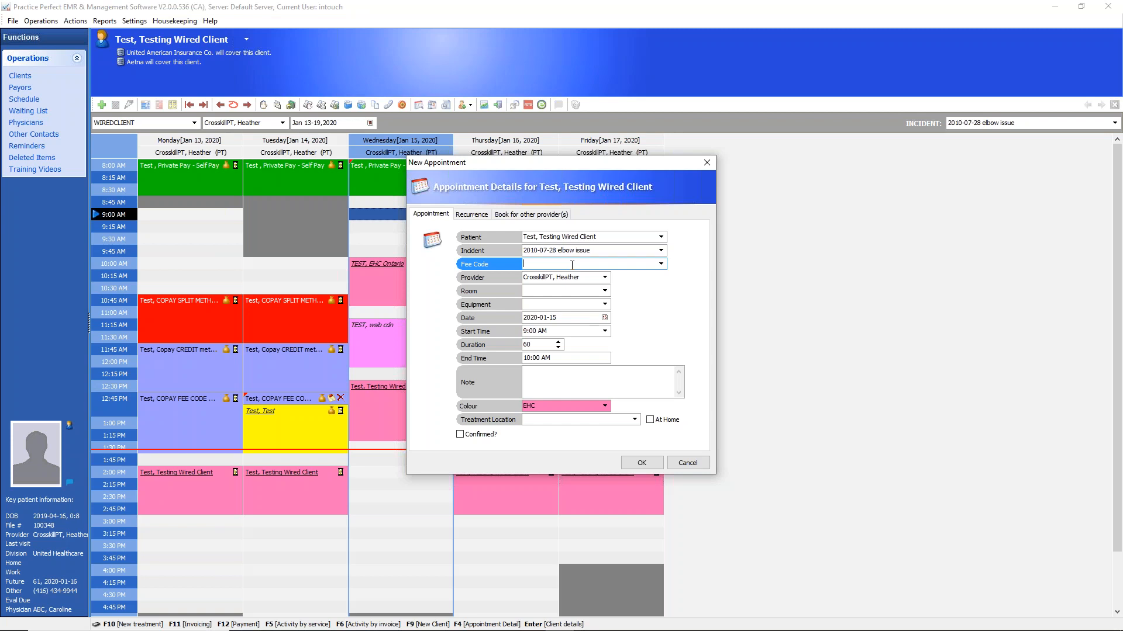
Set the appointment's duration to 30 and enter the note "note Here", choosing to be reminded again when the reminder interrupts
{"action": "left_click", "coordinate": [543, 345]}
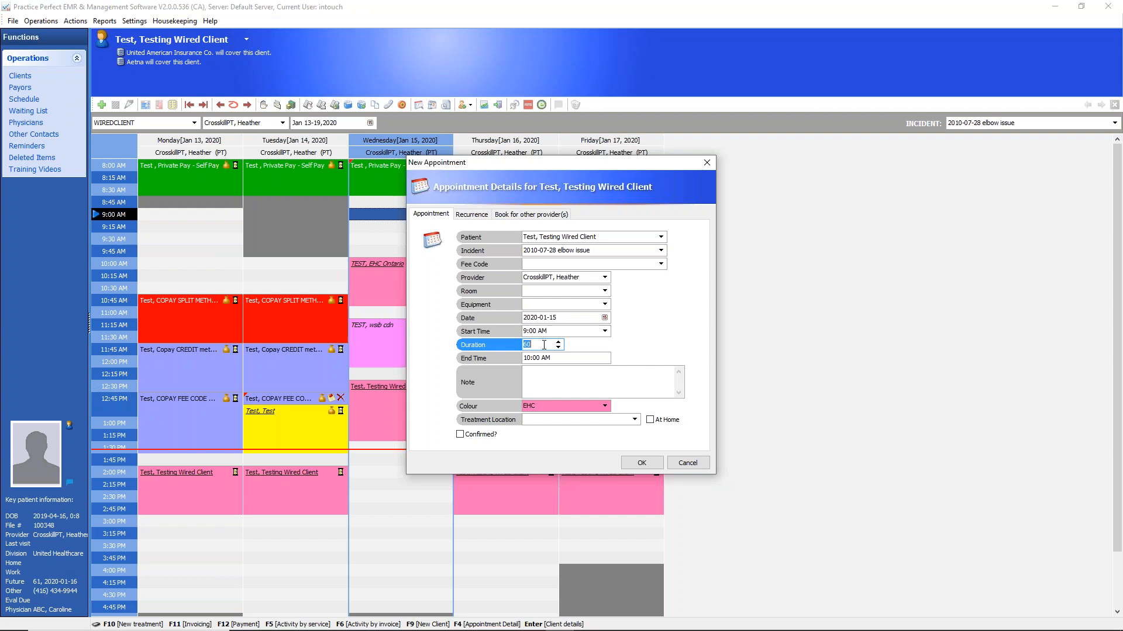
{"action": "type", "text": "30"}
{"action": "left_click", "coordinate": [560, 374]}
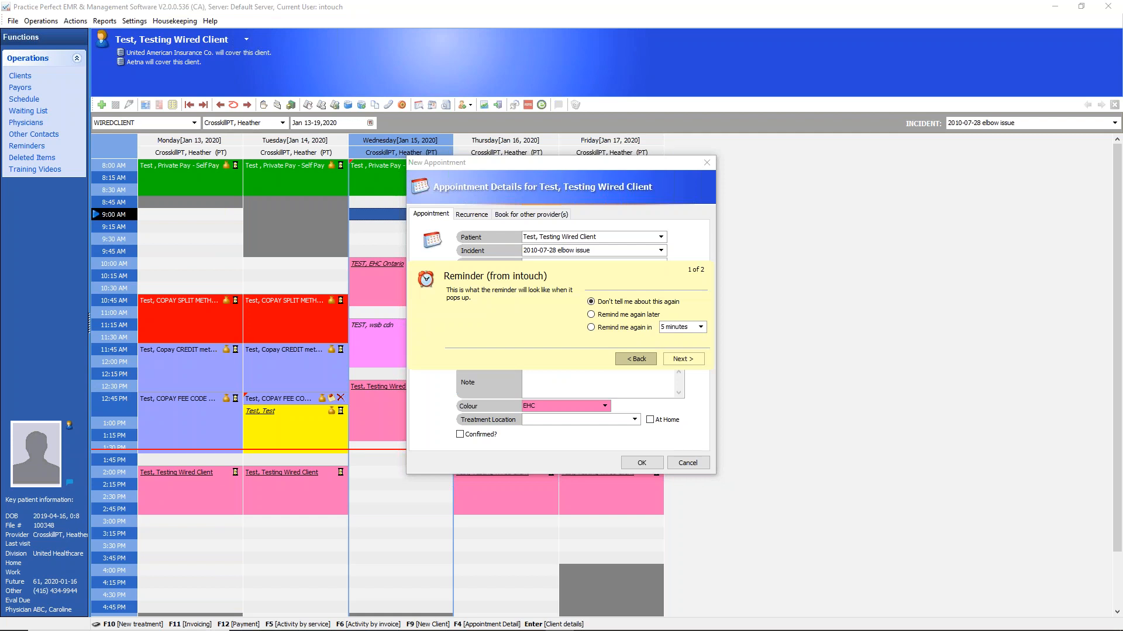
{"action": "left_click", "coordinate": [594, 315]}
{"action": "left_click", "coordinate": [678, 359]}
{"action": "type", "text": "note Here"}
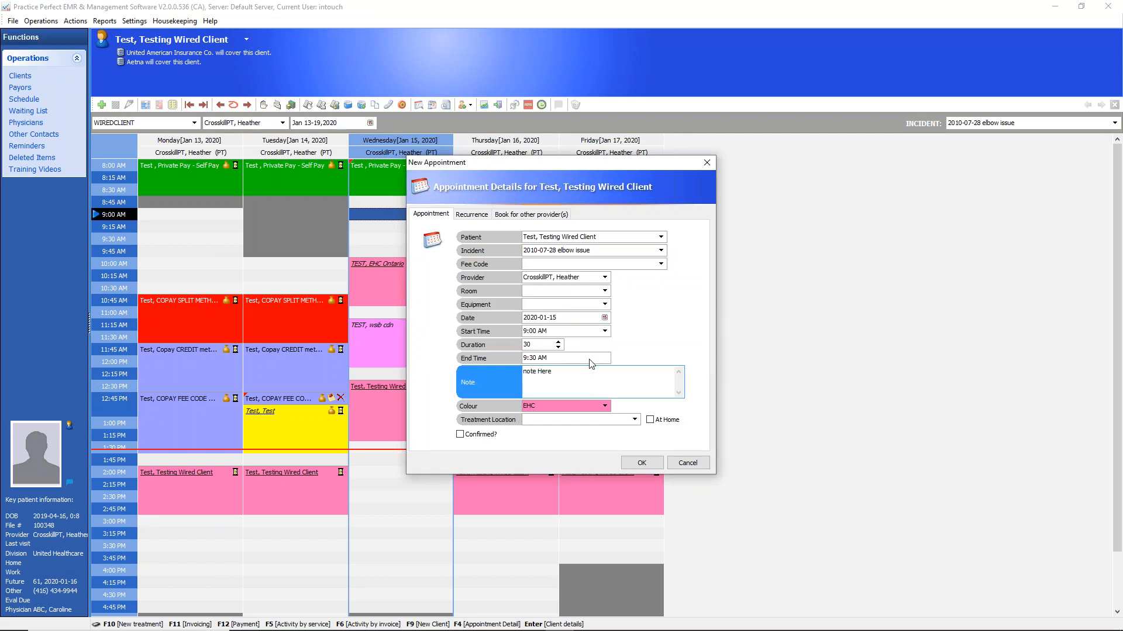
{"action": "key", "text": "ctrl+a"}
Examine the colour categories available for the appointment, keeping EHC selected
{"action": "left_click", "coordinate": [605, 406]}
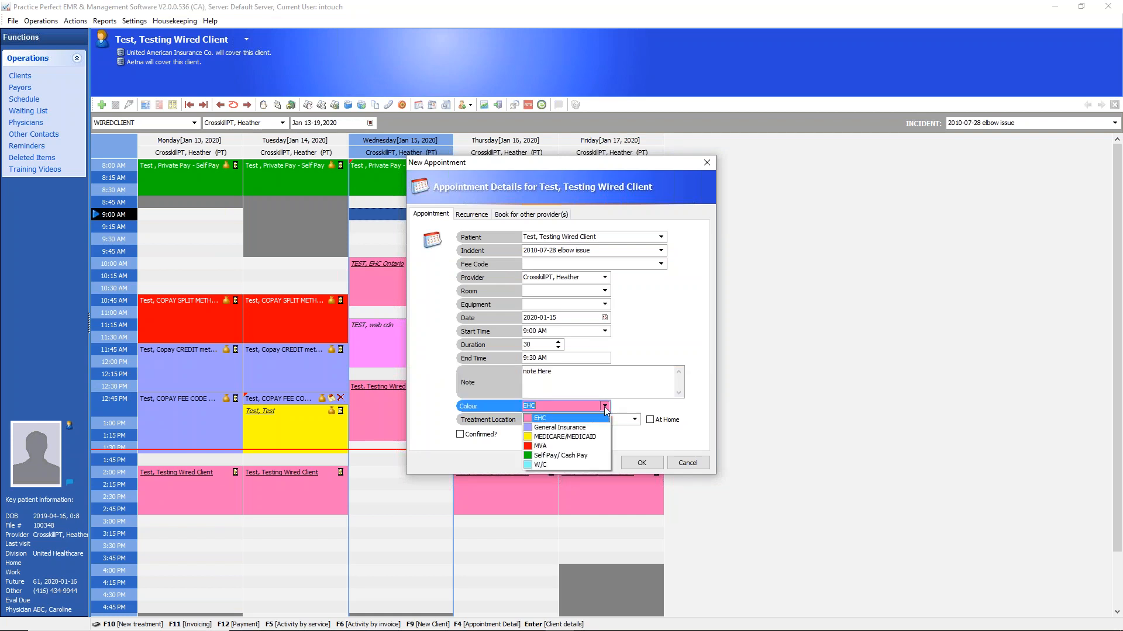
{"action": "left_click", "coordinate": [604, 406]}
{"action": "left_click", "coordinate": [604, 406]}
{"action": "left_click", "coordinate": [604, 406]}
{"action": "left_click", "coordinate": [605, 405]}
{"action": "left_click", "coordinate": [604, 406]}
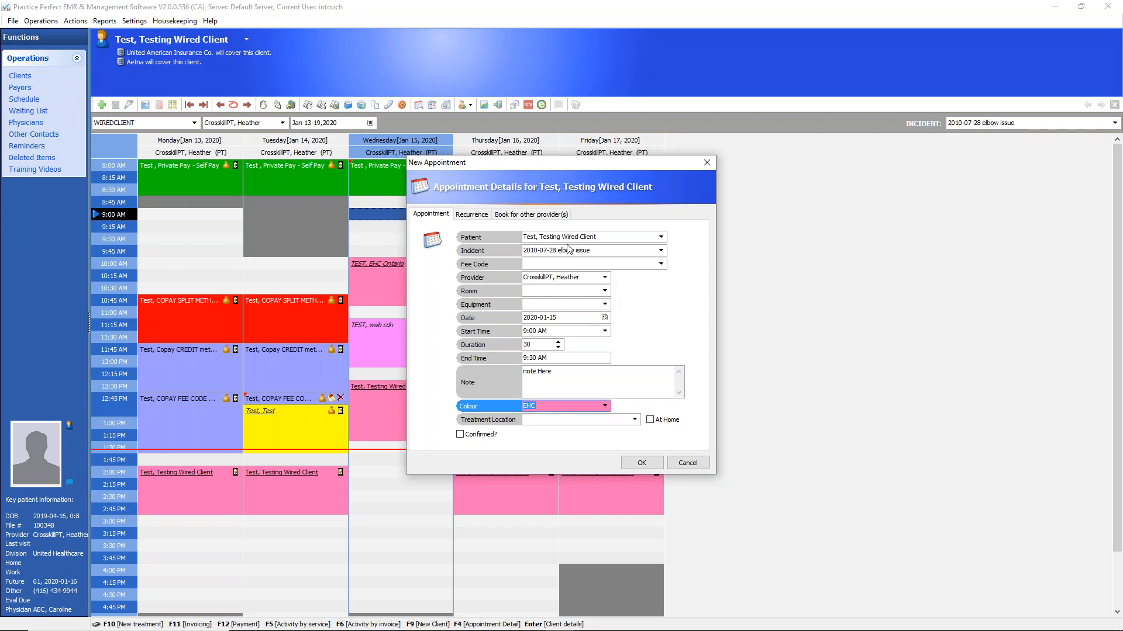
{"action": "left_click", "coordinate": [606, 405]}
{"action": "left_click", "coordinate": [605, 406]}
Try a recurrence on Mondays, Wednesdays and Fridays until 2020-01-15, and revert the appointment to occurring only once
{"action": "left_click", "coordinate": [474, 219]}
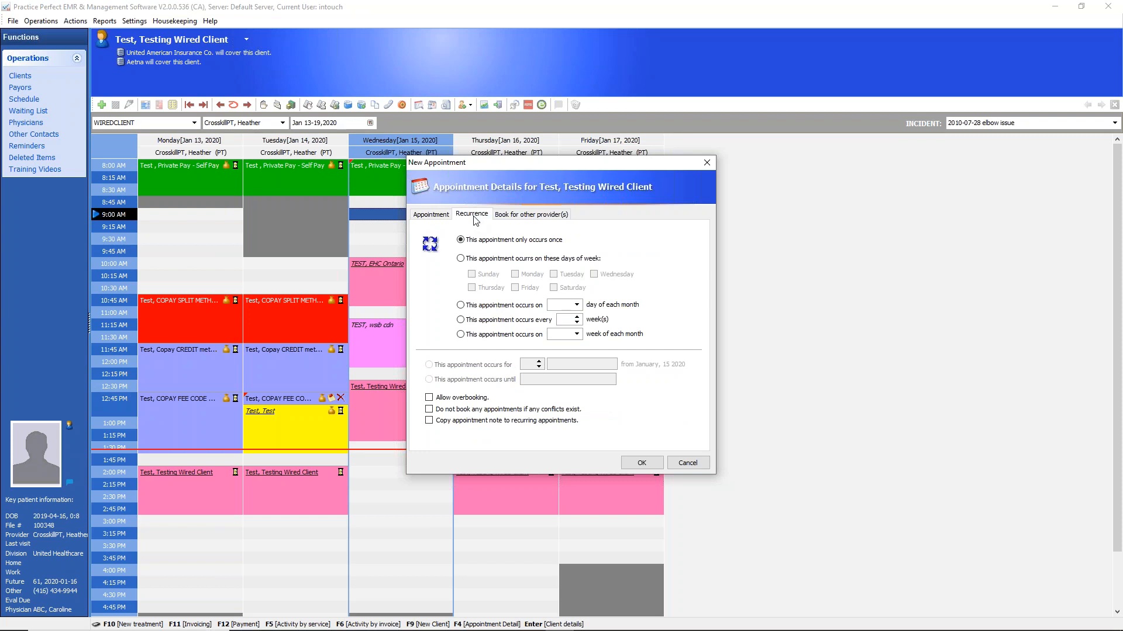
{"action": "left_click", "coordinate": [460, 258]}
{"action": "left_click", "coordinate": [514, 274]}
{"action": "left_click", "coordinate": [514, 288]}
{"action": "left_click", "coordinate": [593, 274]}
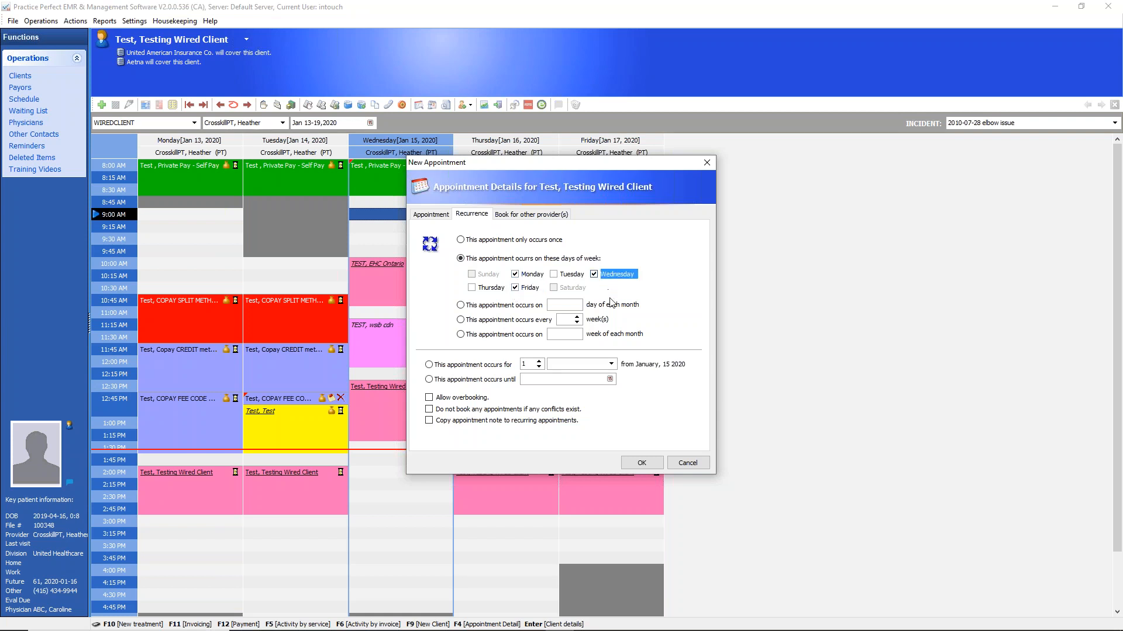
{"action": "left_click", "coordinate": [610, 379]}
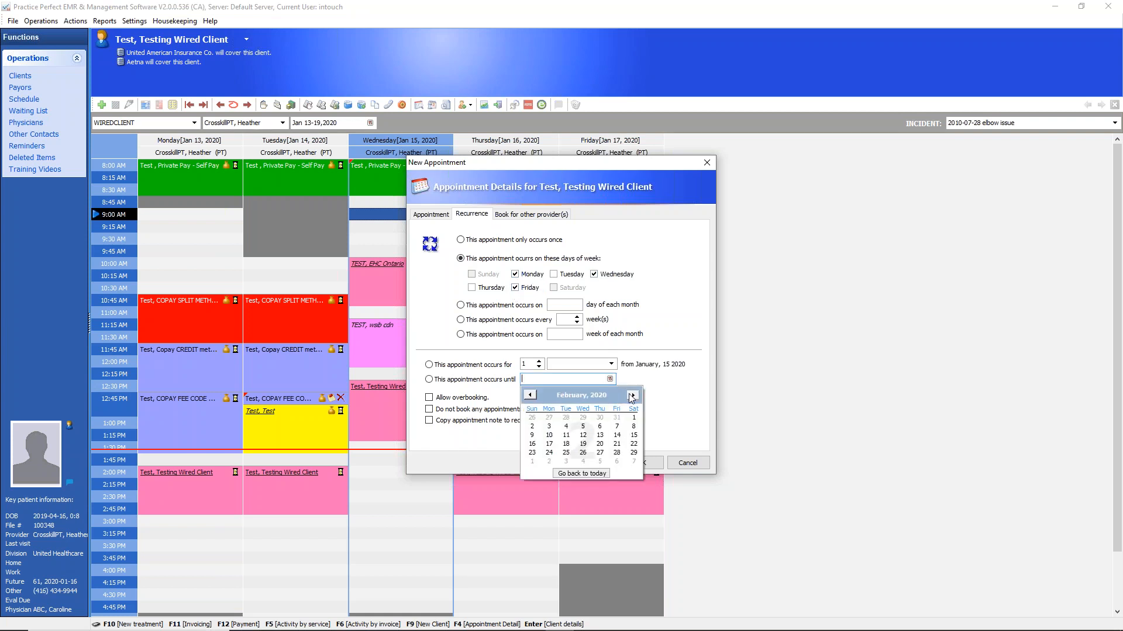
{"action": "left_click", "coordinate": [605, 421]}
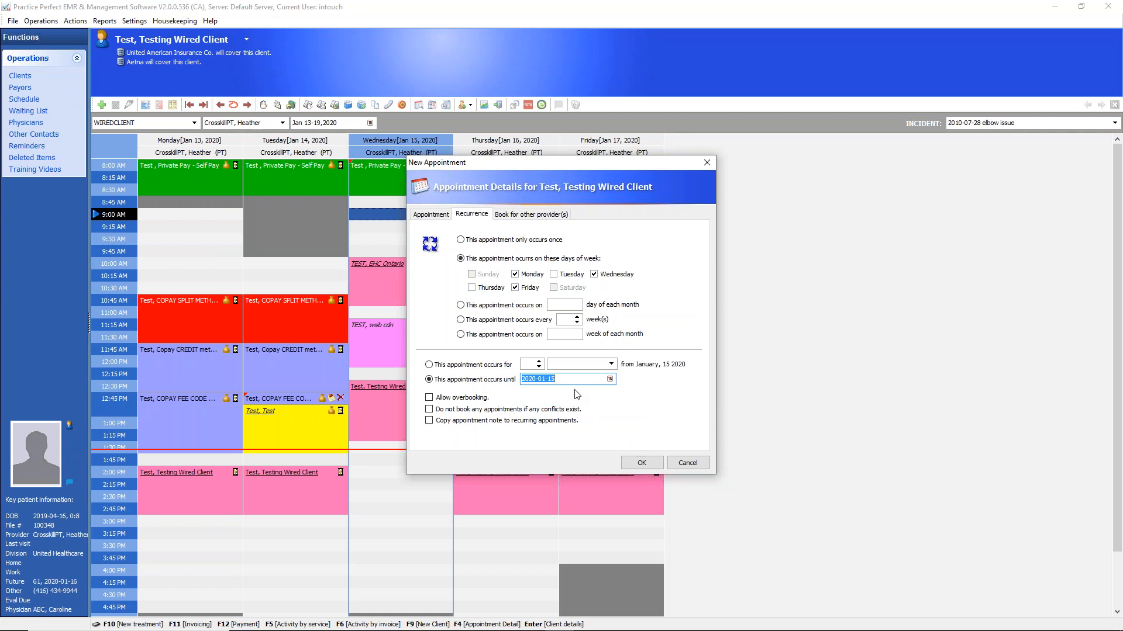
{"action": "left_click", "coordinate": [462, 240]}
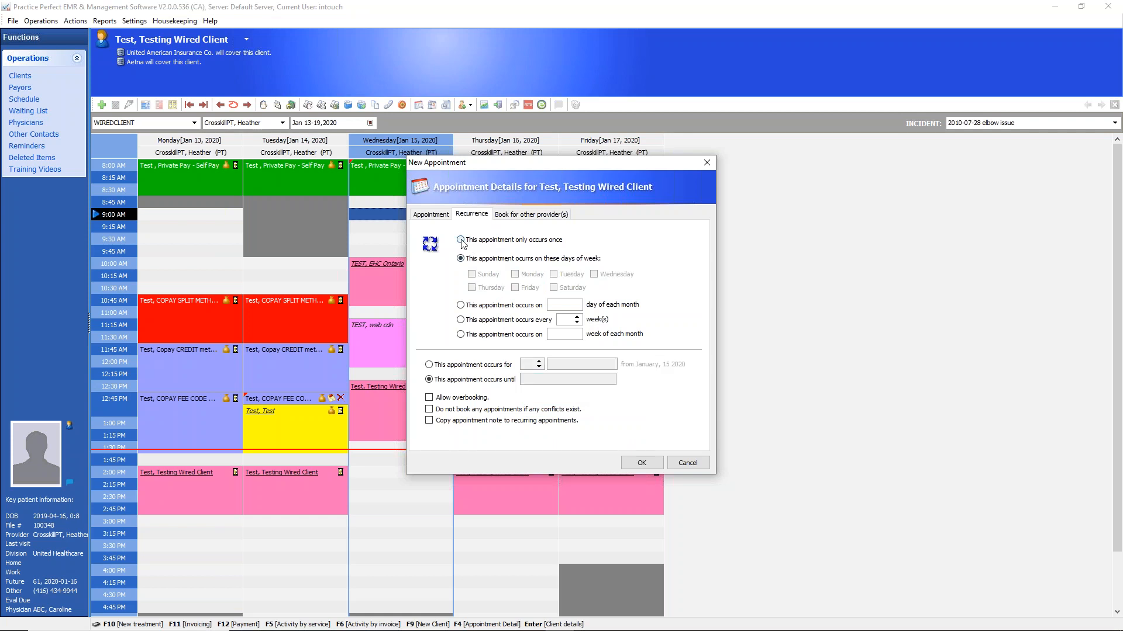
Check the options for booking with other providers, return to the main appointment details, and discard the new appointment
{"action": "left_click", "coordinate": [528, 217]}
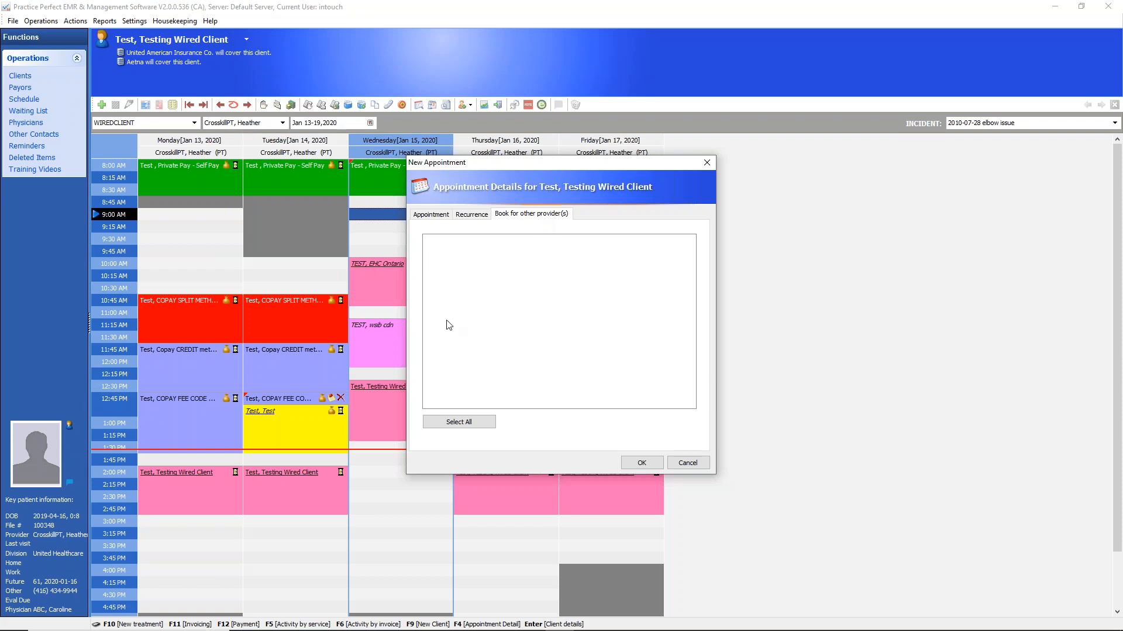
{"action": "left_click", "coordinate": [472, 214]}
{"action": "left_click", "coordinate": [438, 216]}
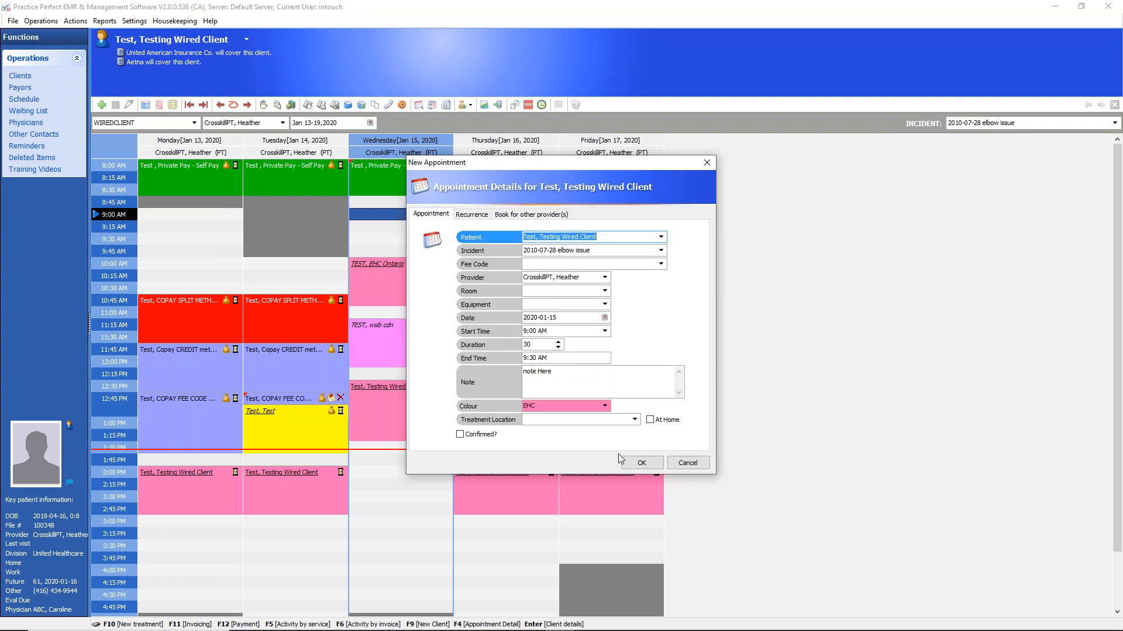
{"action": "left_click", "coordinate": [688, 462]}
Book a 60-minute appointment on Thursday, January 16 at 10:15 AM for the client in Wednesday's 10:00 AM appointment
{"action": "mouse_move", "coordinate": [389, 283]}
{"action": "left_mouse_down"}
{"action": "mouse_move", "coordinate": [416, 237]}
{"action": "mouse_move", "coordinate": [403, 284]}
{"action": "mouse_move", "coordinate": [396, 249]}
{"action": "mouse_move", "coordinate": [410, 281]}
{"action": "left_mouse_up"}
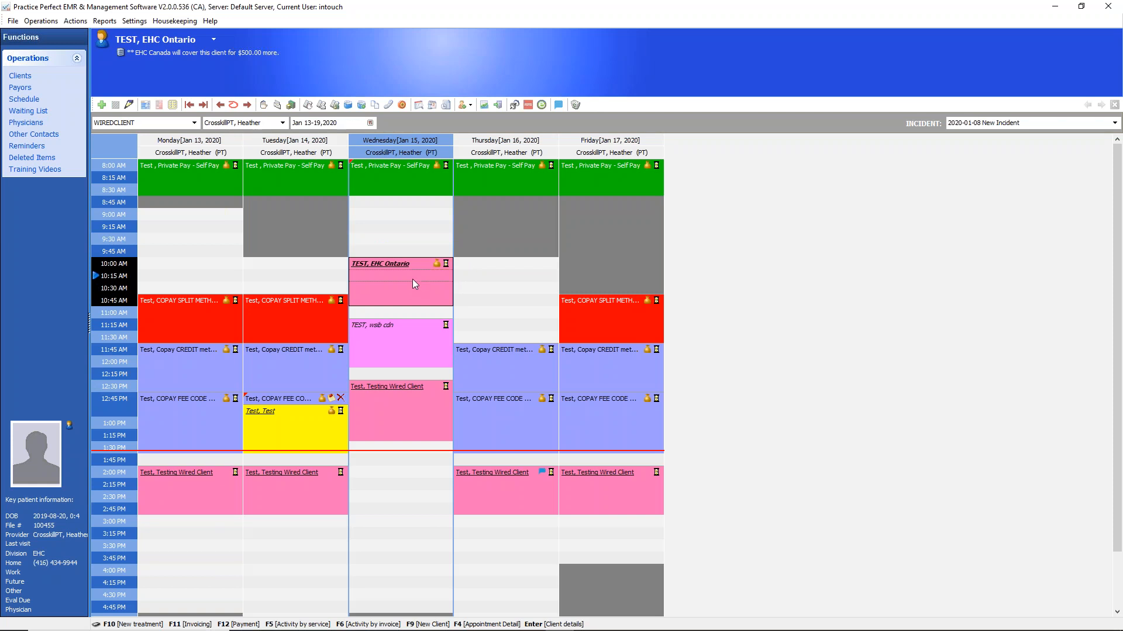
{"action": "left_click", "coordinate": [502, 275]}
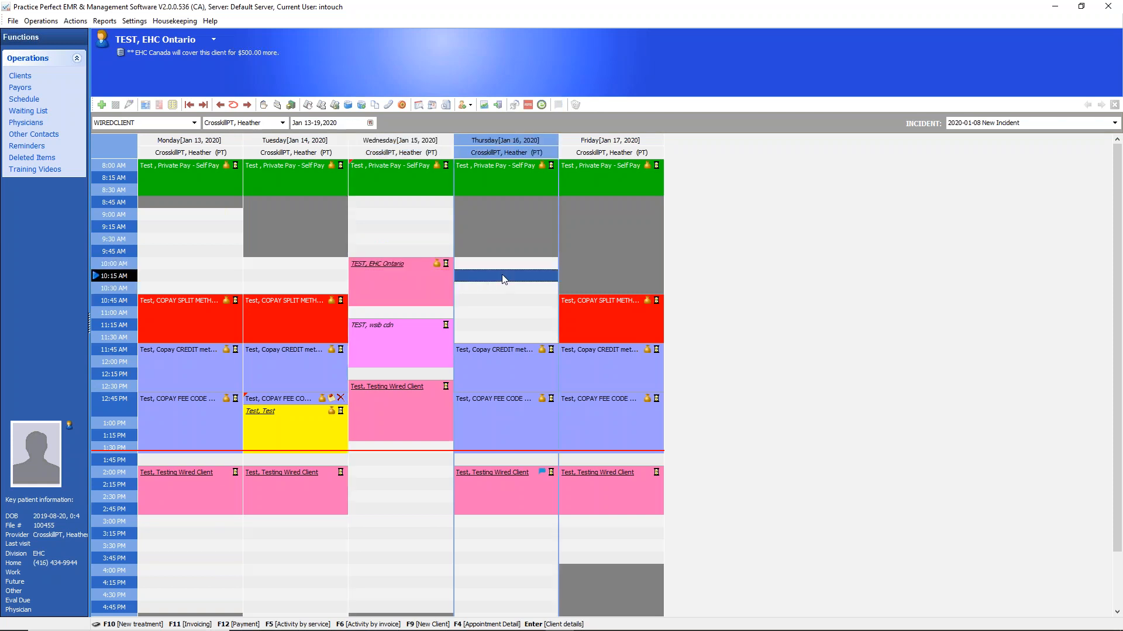
{"action": "double_click", "coordinate": [502, 276]}
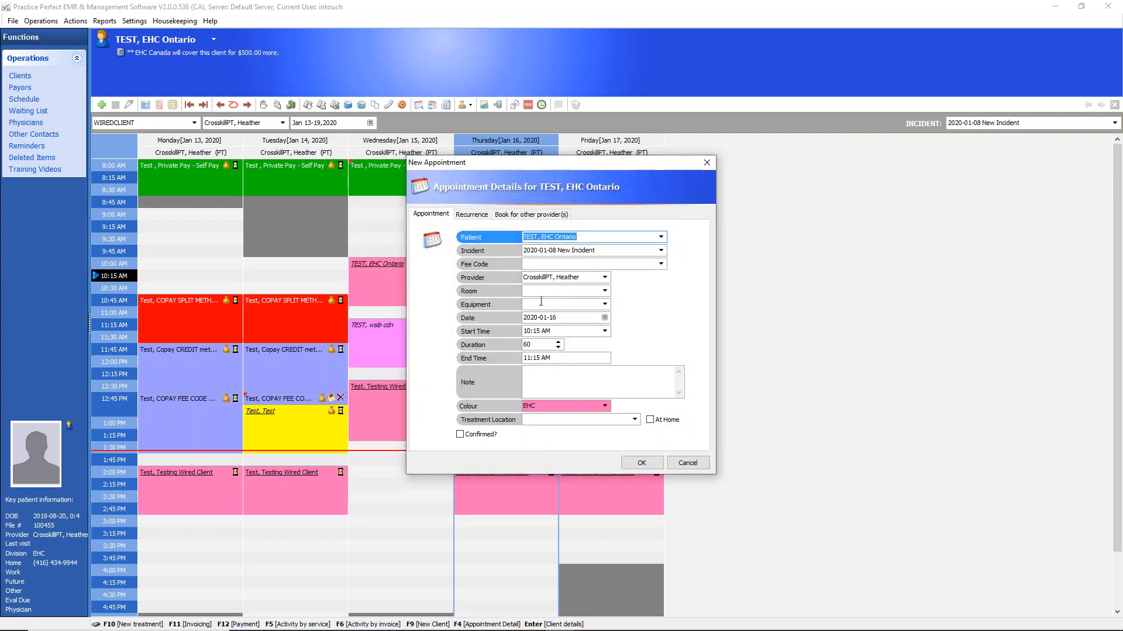
{"action": "left_click", "coordinate": [641, 463]}
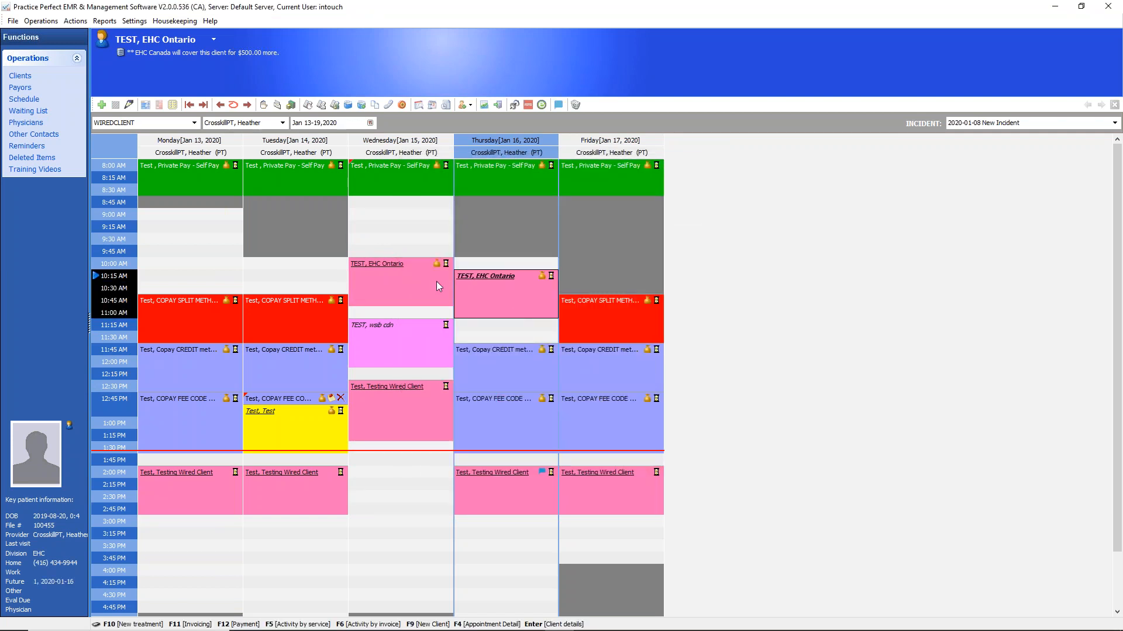
Open a new appointment for Wednesday, January 15 at 9:00 AM, look at the patient list, and close the form unsaved
{"action": "left_click", "coordinate": [413, 277]}
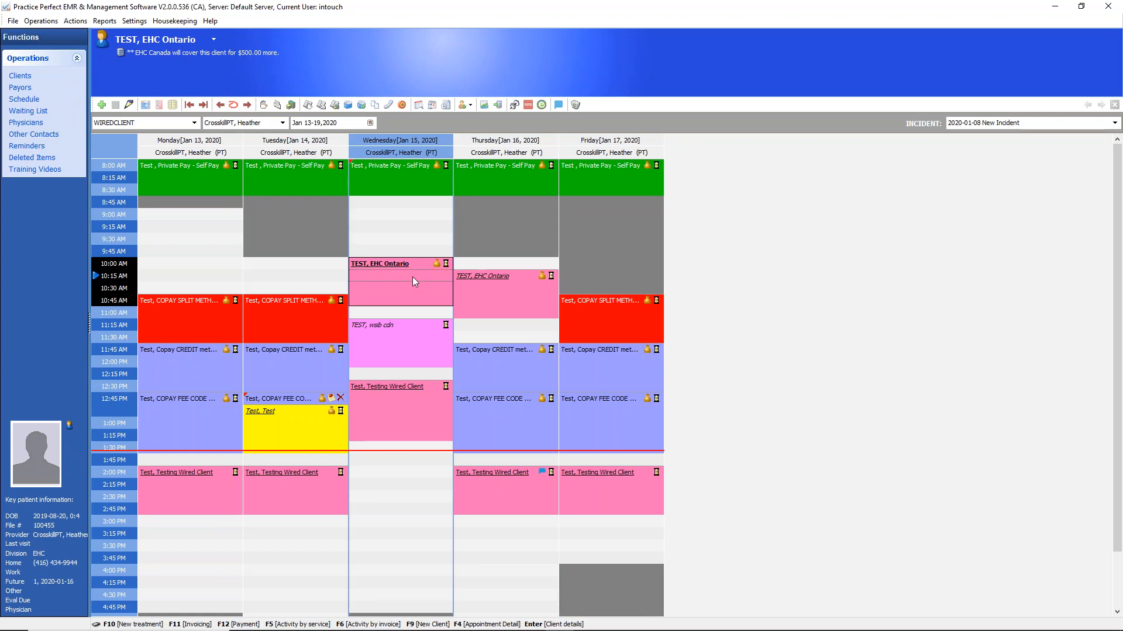
{"action": "double_click", "coordinate": [364, 214]}
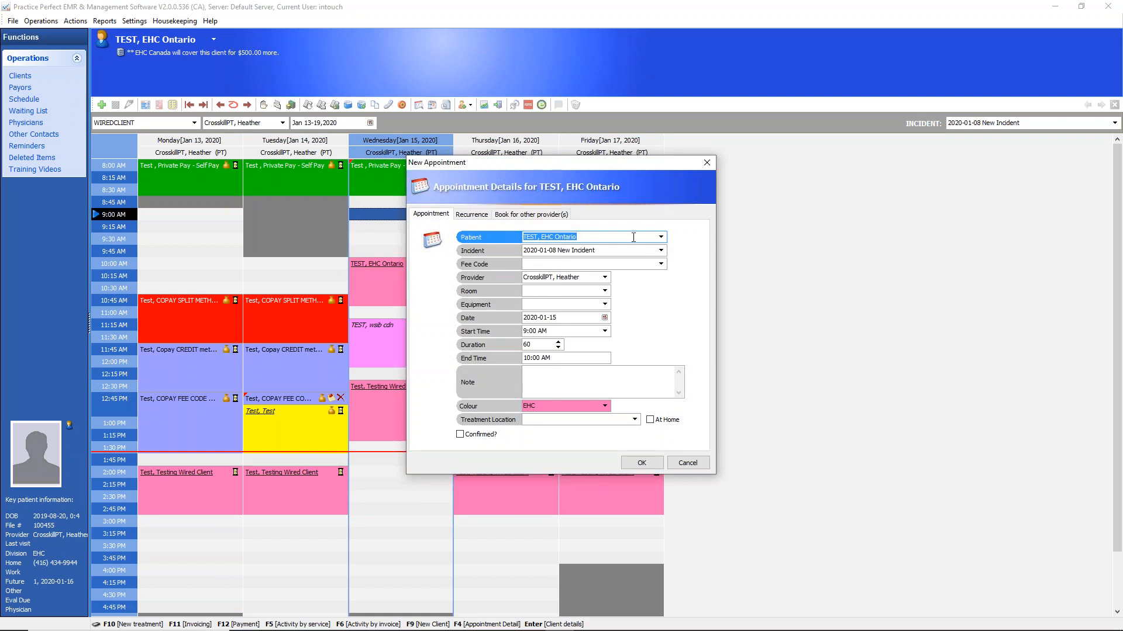
{"action": "left_click", "coordinate": [661, 237]}
{"action": "left_click", "coordinate": [661, 237]}
{"action": "left_click", "coordinate": [707, 164]}
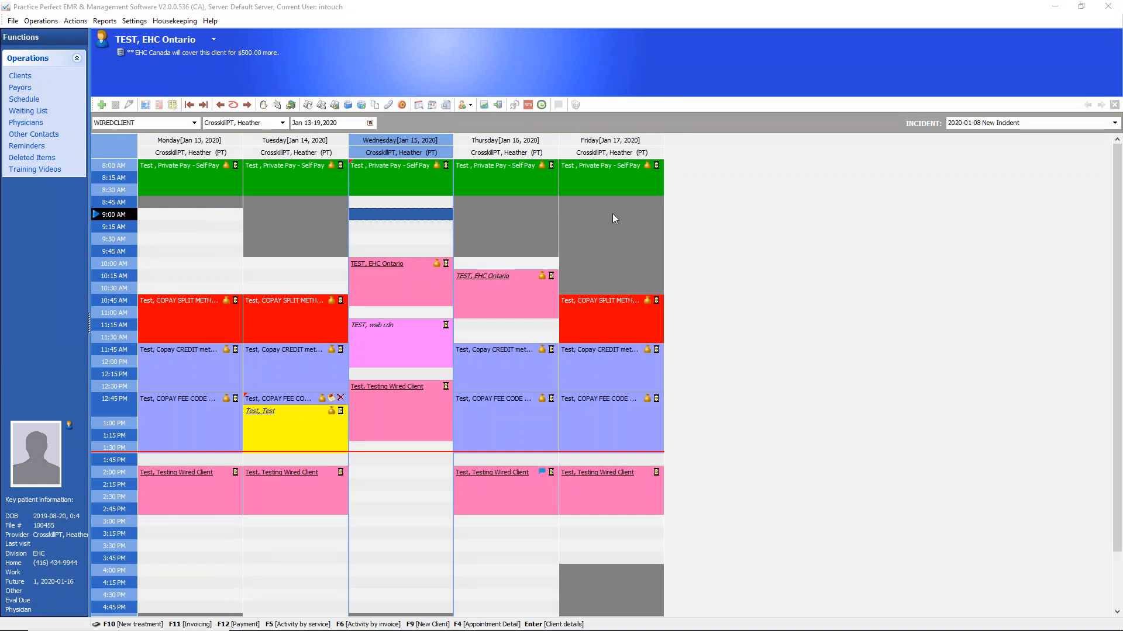
Check the options for adding a client or incident, and open a new client form from the schedule
{"action": "left_click", "coordinate": [470, 105]}
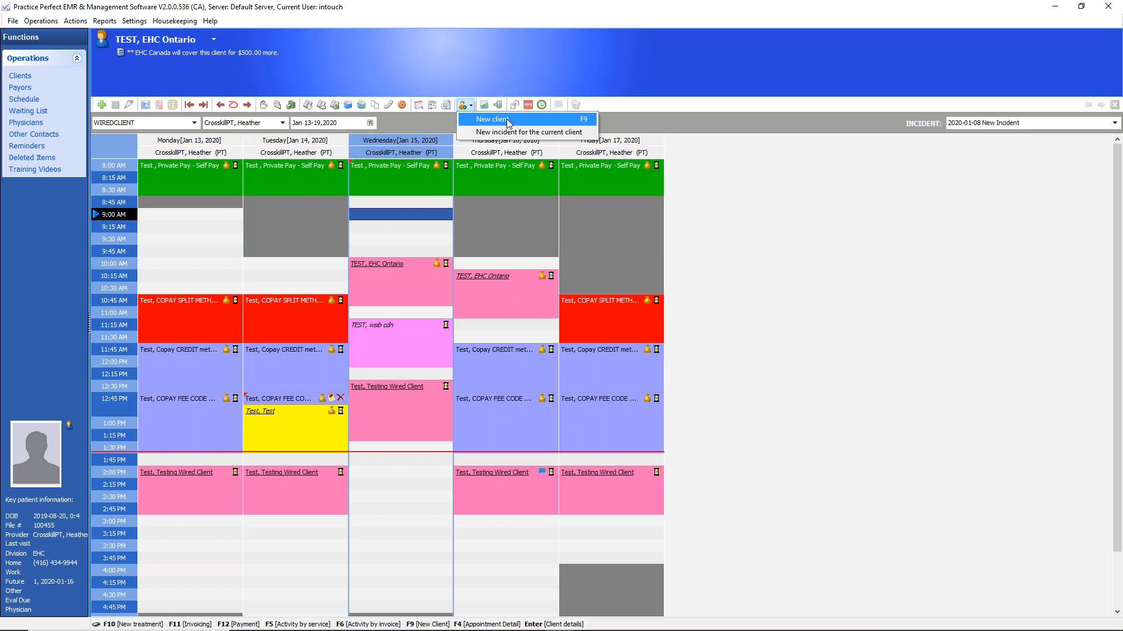
{"action": "left_click", "coordinate": [473, 108]}
{"action": "left_click", "coordinate": [473, 108]}
{"action": "left_click", "coordinate": [472, 108]}
{"action": "left_click", "coordinate": [472, 108]}
{"action": "left_click", "coordinate": [492, 122]}
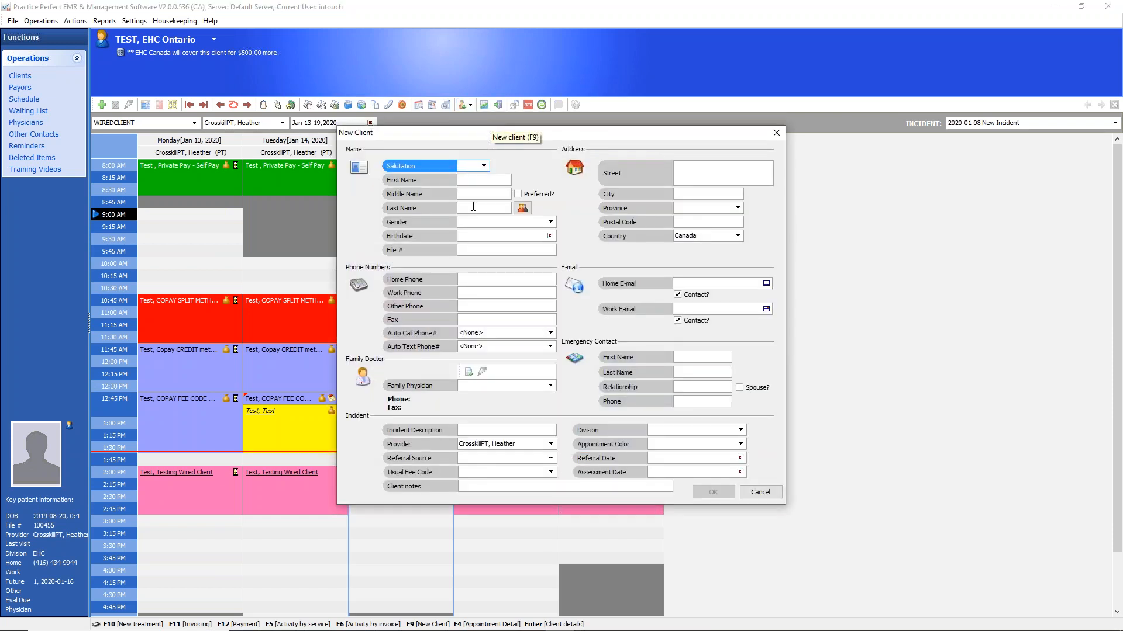
Enter the new client's first name, last name and home phone number
{"action": "left_click", "coordinate": [472, 209]}
{"action": "type", "text": "Test"}
{"action": "key", "text": "Tab"}
{"action": "type", "text": "Test"}
{"action": "left_click", "coordinate": [477, 278]}
{"action": "type", "text": "5555555555555"}
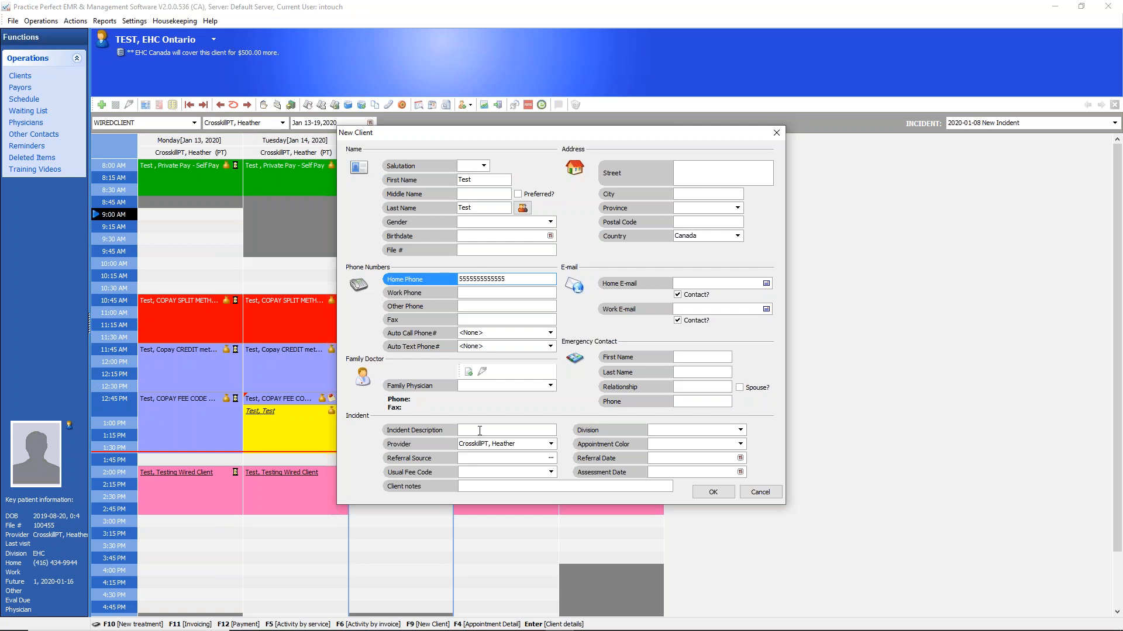
Enter "leg issue" as the new client's incident description
{"action": "left_click", "coordinate": [480, 431]}
{"action": "type", "text": "Kw"}
{"action": "type", "text": "leg issue"}
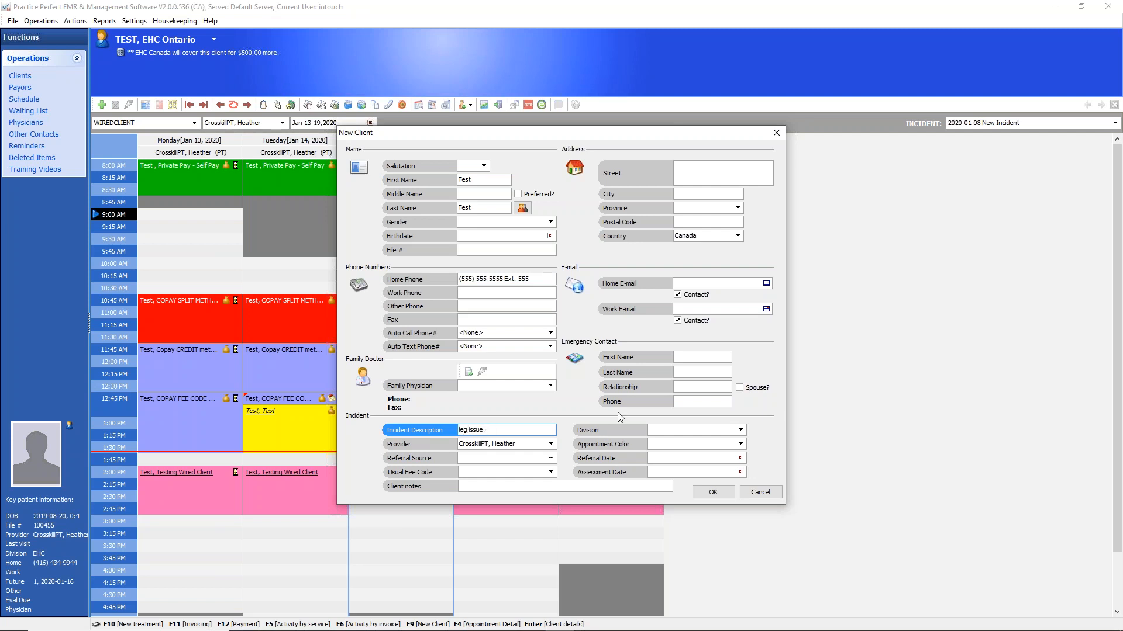
Examine the division and appointment color choices for the incident, and cancel the new client
{"action": "left_click", "coordinate": [742, 431]}
{"action": "left_click", "coordinate": [742, 431]}
{"action": "left_click", "coordinate": [742, 431]}
{"action": "left_click", "coordinate": [742, 430]}
{"action": "left_click", "coordinate": [742, 431]}
{"action": "left_click", "coordinate": [742, 431]}
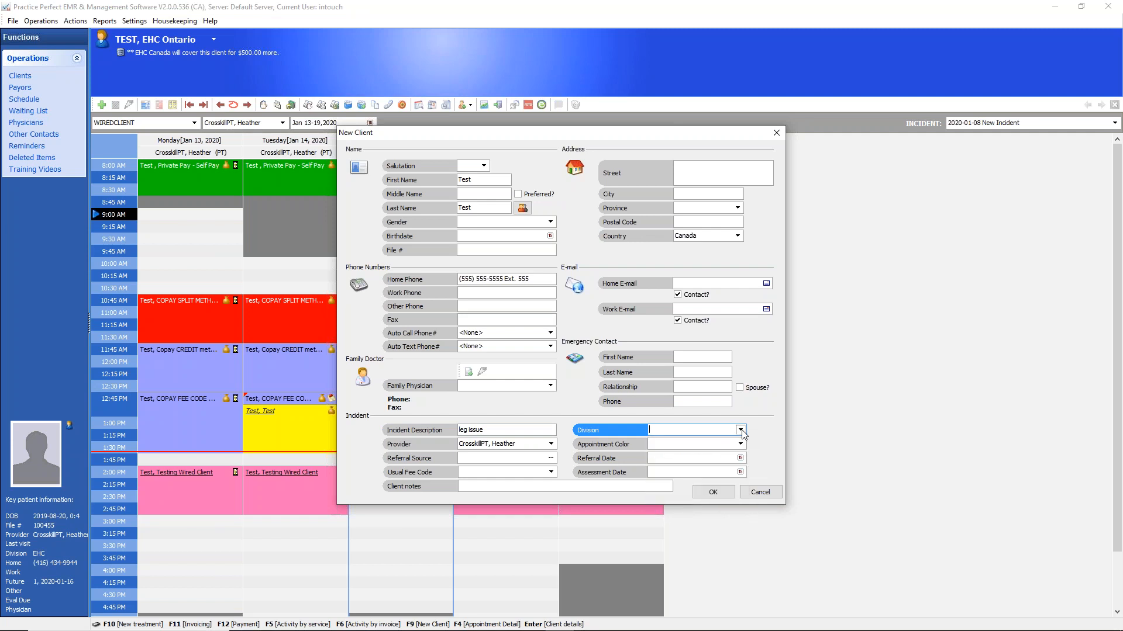
{"action": "left_click", "coordinate": [740, 444]}
{"action": "left_click", "coordinate": [740, 444]}
{"action": "left_click", "coordinate": [740, 444]}
{"action": "left_click", "coordinate": [741, 445]}
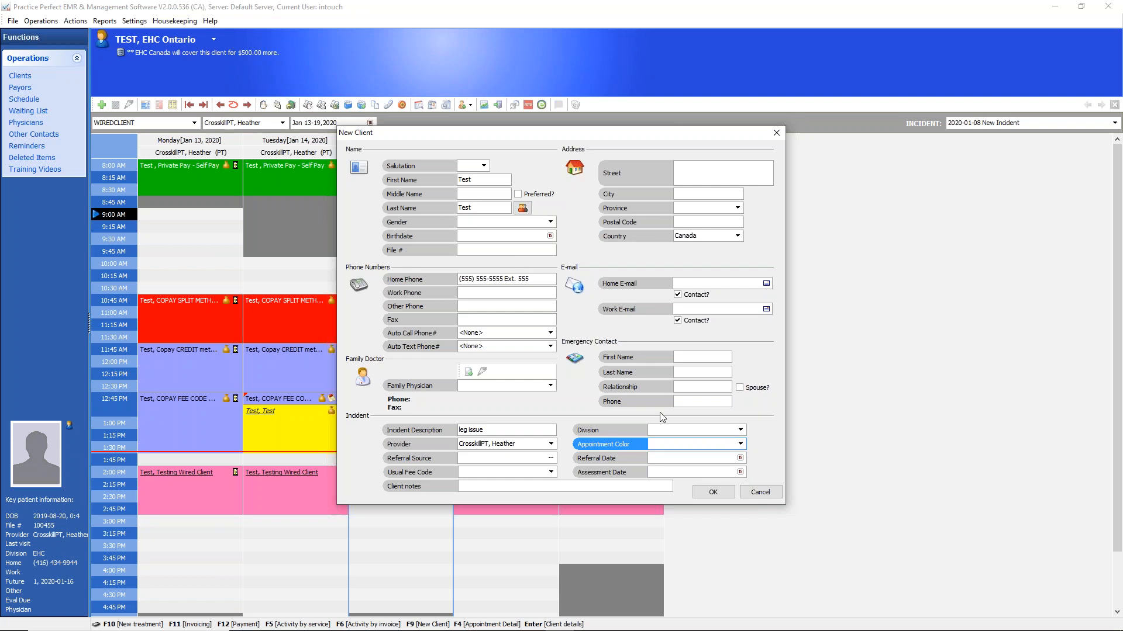
{"action": "left_click", "coordinate": [762, 496]}
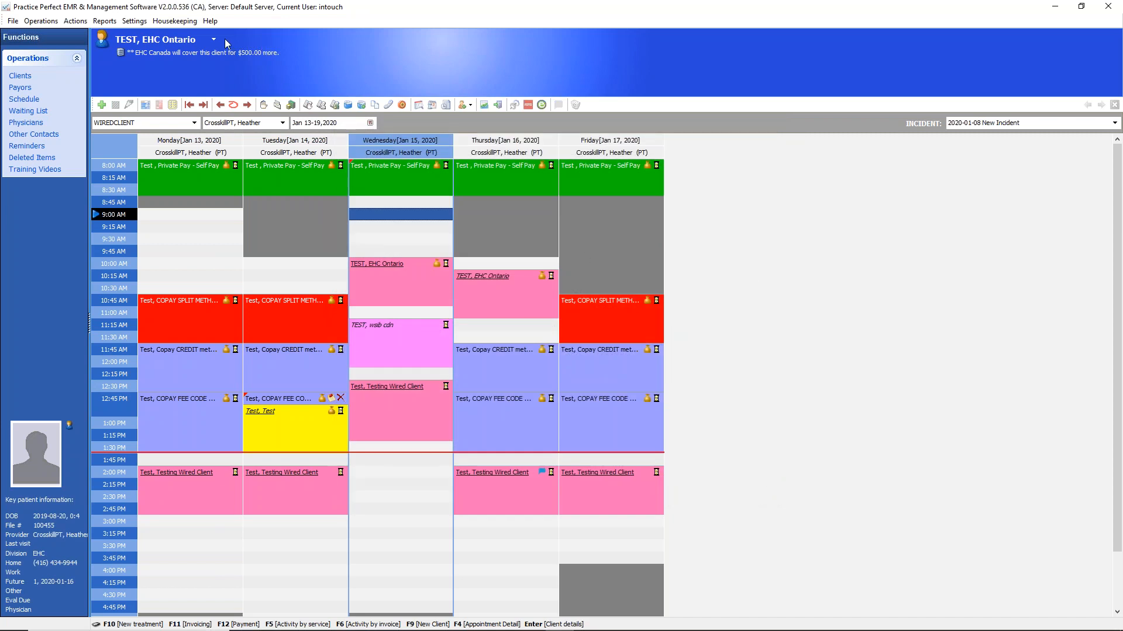
Look at the choices offered for switching the schedule's current client
{"action": "left_click", "coordinate": [214, 40]}
{"action": "left_click", "coordinate": [213, 41]}
{"action": "left_click", "coordinate": [213, 40]}
{"action": "left_click", "coordinate": [213, 41]}
Open a new appointment for Wednesday, January 15 at 9:00 AM and select the MVA Ontario test client as the patient
{"action": "double_click", "coordinate": [374, 219]}
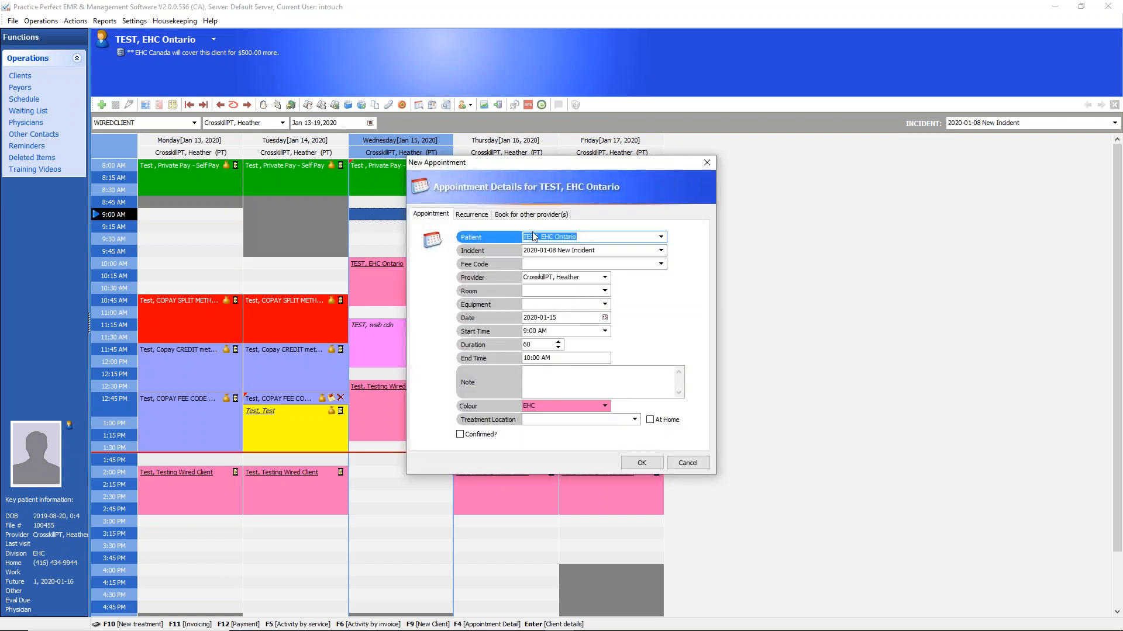
{"action": "left_click", "coordinate": [661, 237]}
{"action": "scroll", "coordinate": [647, 318], "scroll_direction": "up", "scroll_amount": 1}
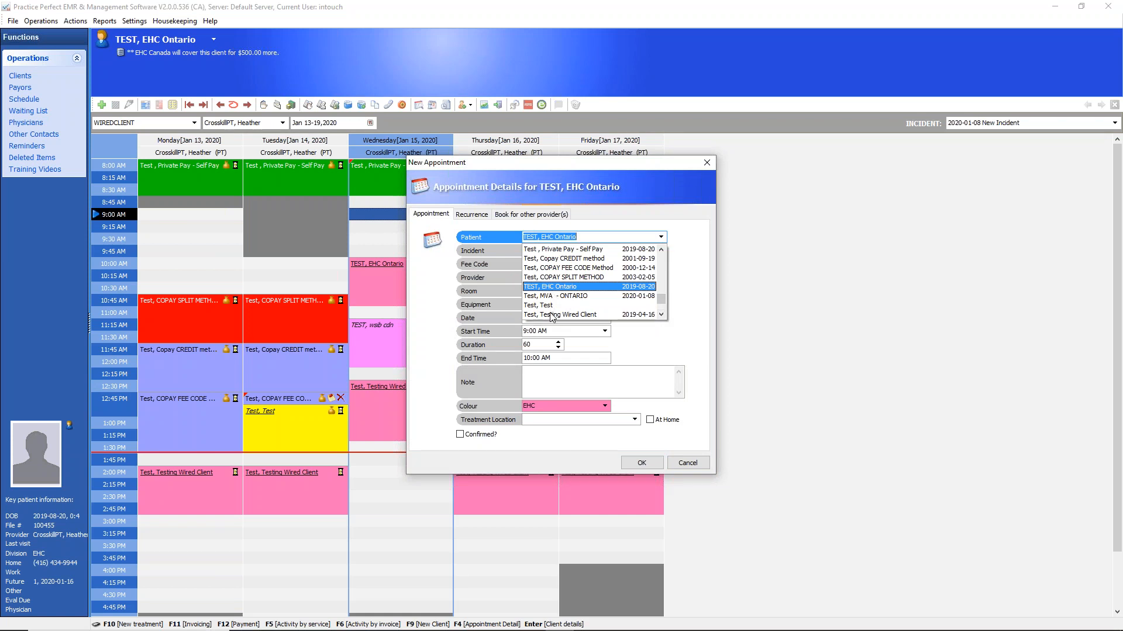
{"action": "left_click", "coordinate": [555, 297]}
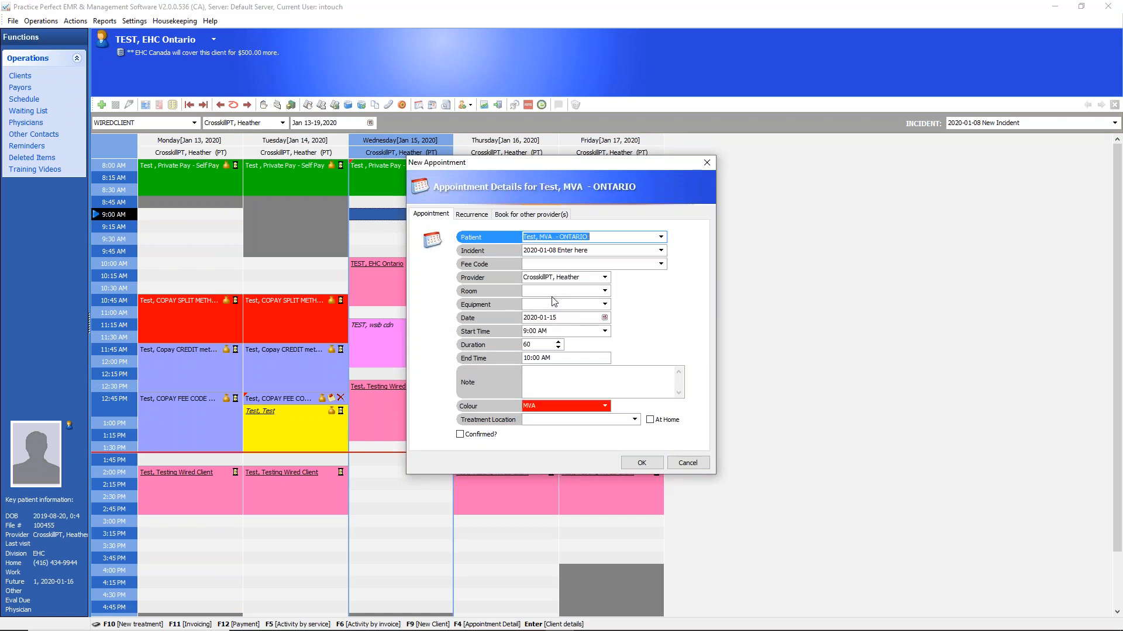
Check the appointment's duration and colour choices, enter the note "New Client", and save the appointment
{"action": "left_click", "coordinate": [539, 347]}
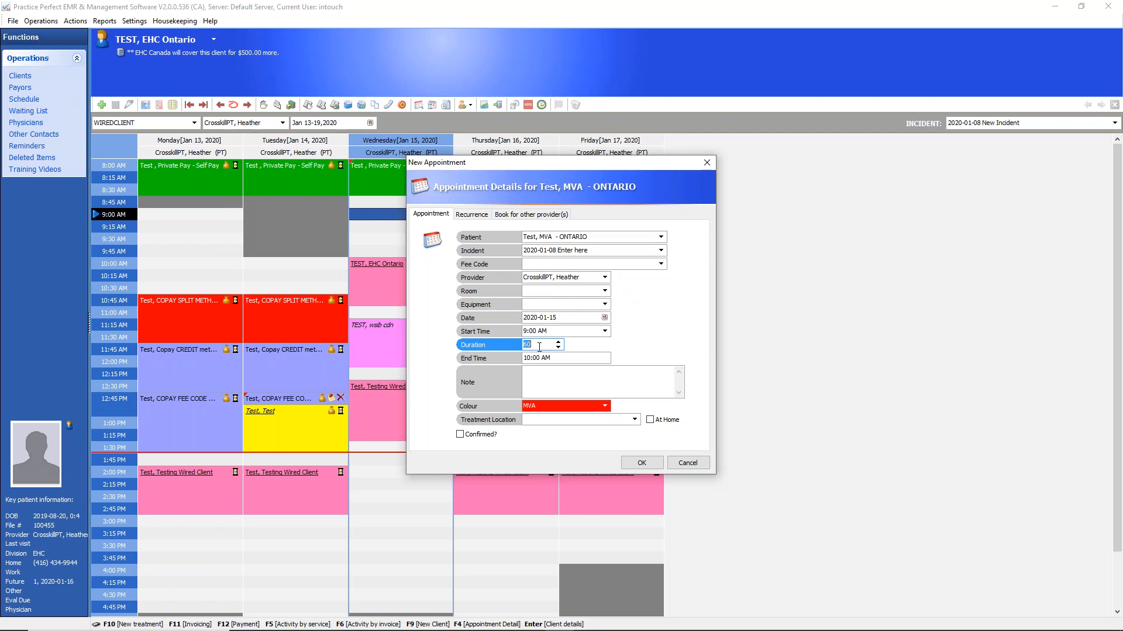
{"action": "left_click", "coordinate": [605, 408]}
{"action": "left_click", "coordinate": [606, 408]}
{"action": "left_click", "coordinate": [606, 408]}
{"action": "left_click", "coordinate": [606, 408]}
{"action": "left_click", "coordinate": [563, 382]}
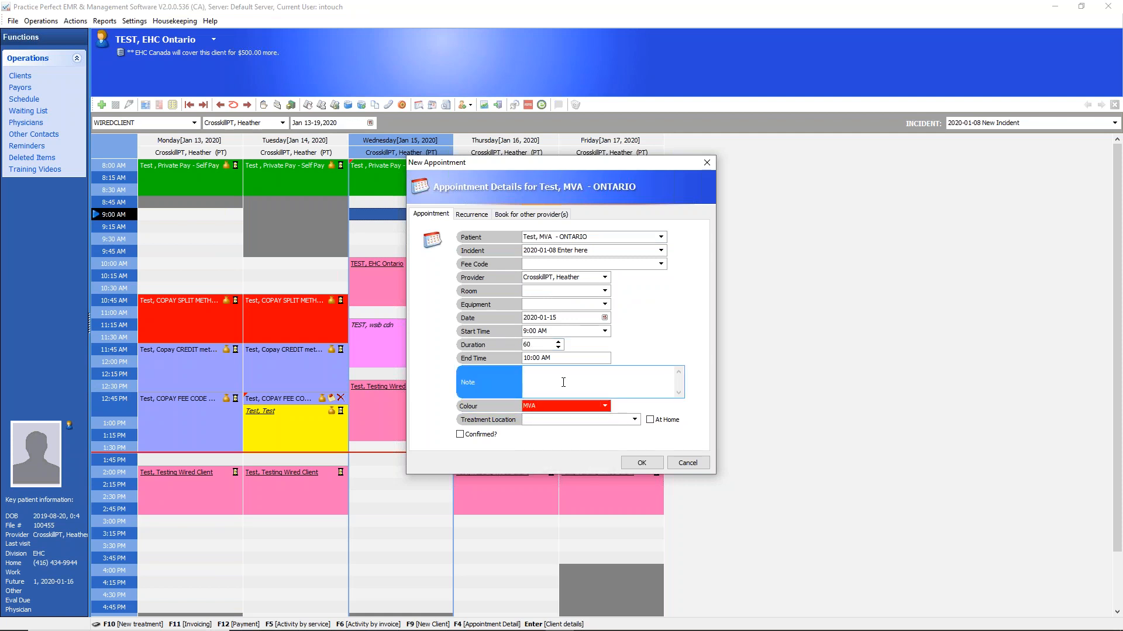
{"action": "type", "text": "New Client"}
{"action": "left_click", "coordinate": [642, 463]}
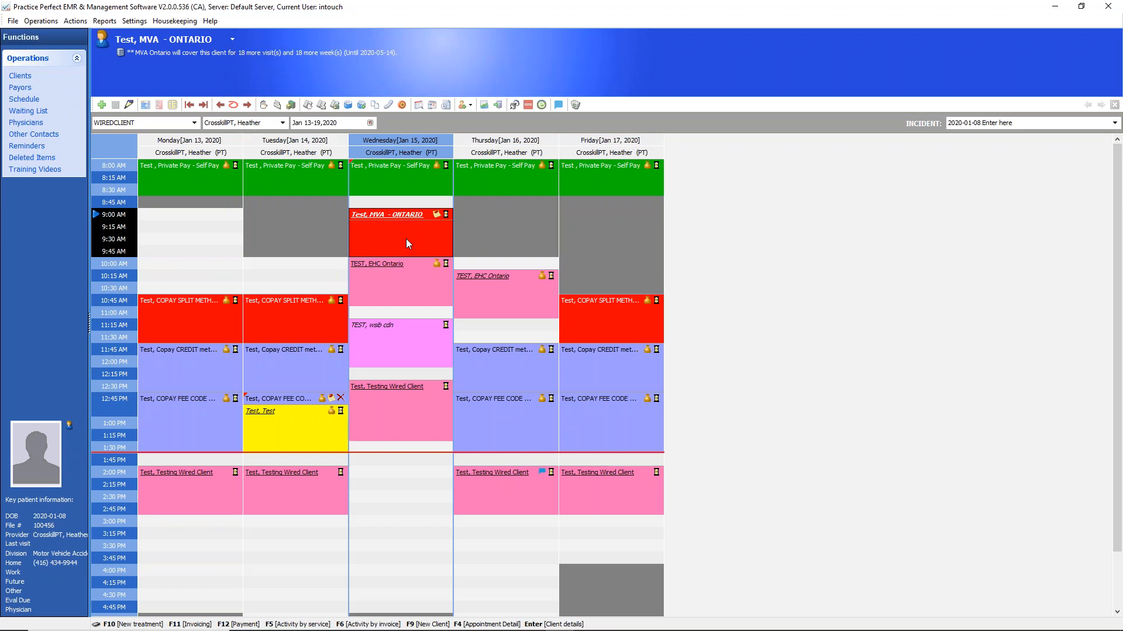
Start a new blocking for Wednesday, January 15 at 2:00 PM and view its recurrence and other-provider options
{"action": "left_click", "coordinate": [365, 475]}
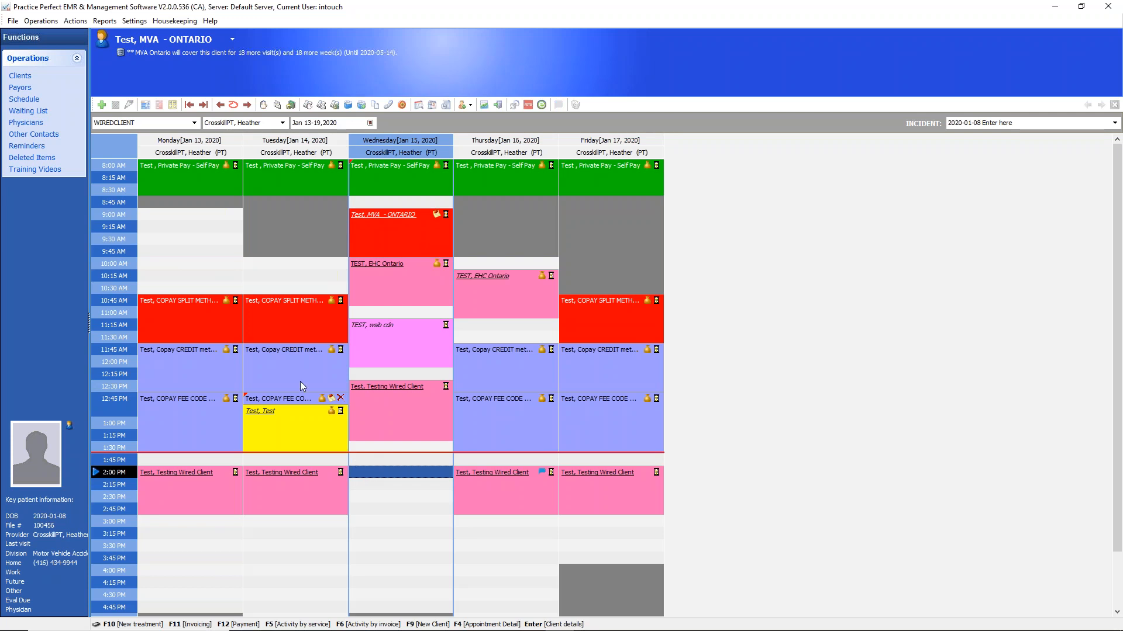
{"action": "left_click", "coordinate": [115, 106]}
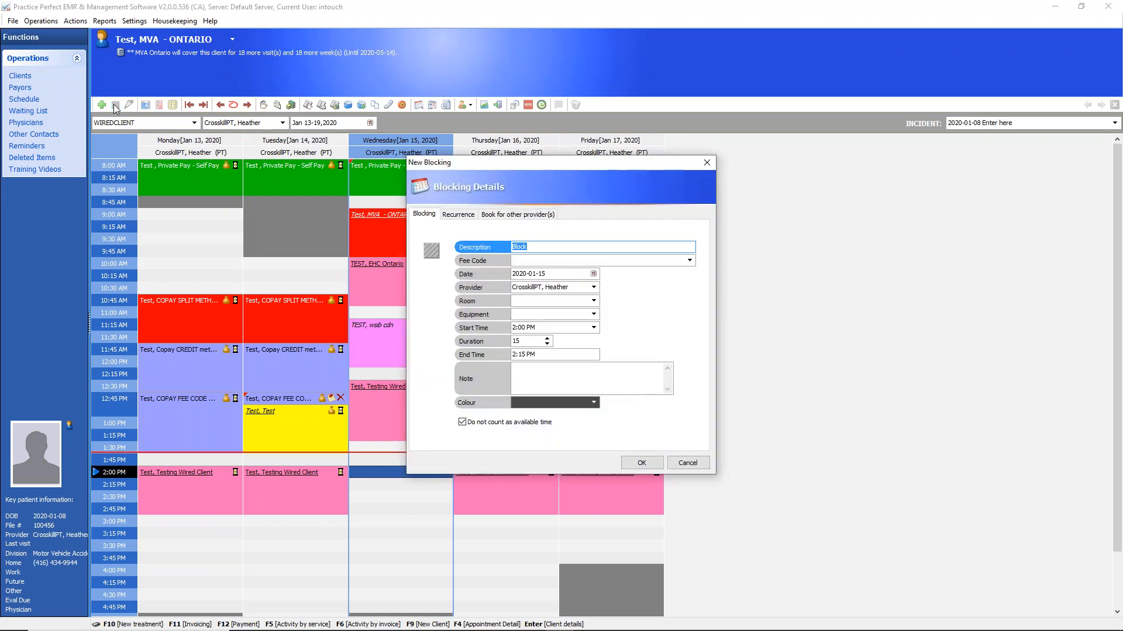
{"action": "left_click", "coordinate": [454, 216]}
{"action": "left_click", "coordinate": [494, 216]}
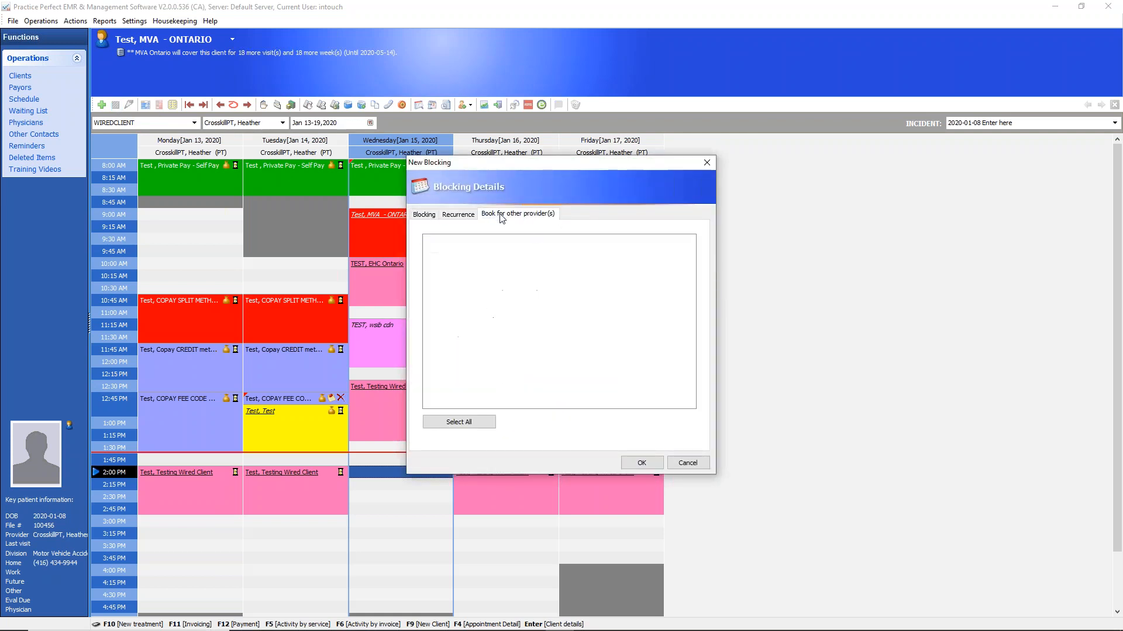
{"action": "left_click", "coordinate": [458, 215]}
{"action": "left_click", "coordinate": [424, 215]}
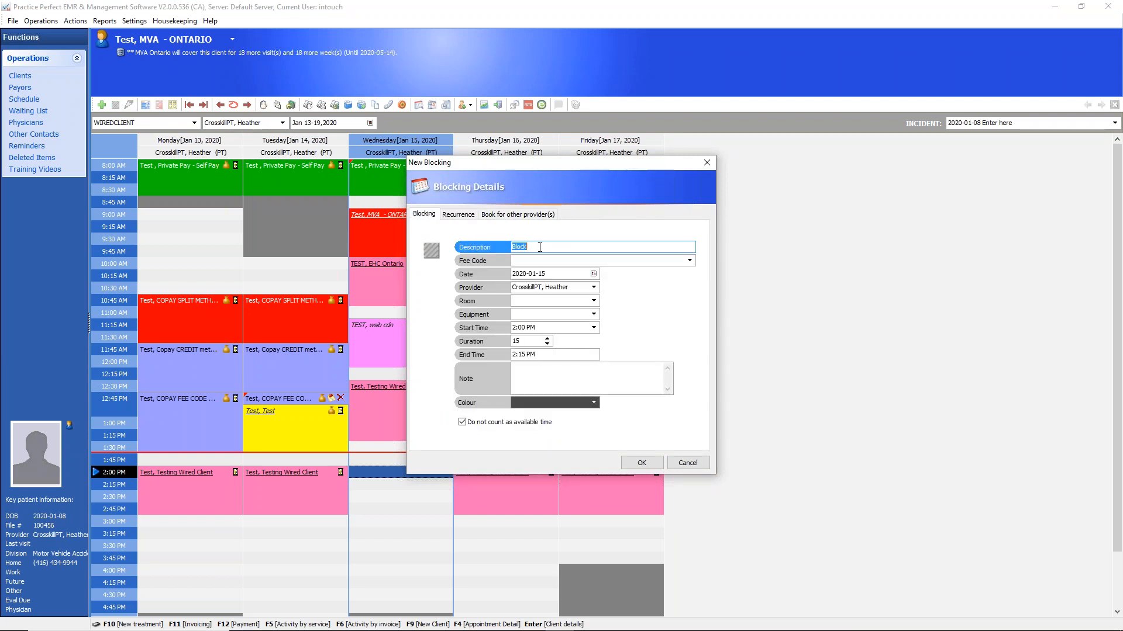
Set the blocking's description to "Lunch", look at its colour choices, and save the block
{"action": "type", "text": "Lunc"}
{"action": "left_click_drag", "start_coordinate": [548, 248], "coordinate": [495, 252]}
{"action": "left_click", "coordinate": [594, 404]}
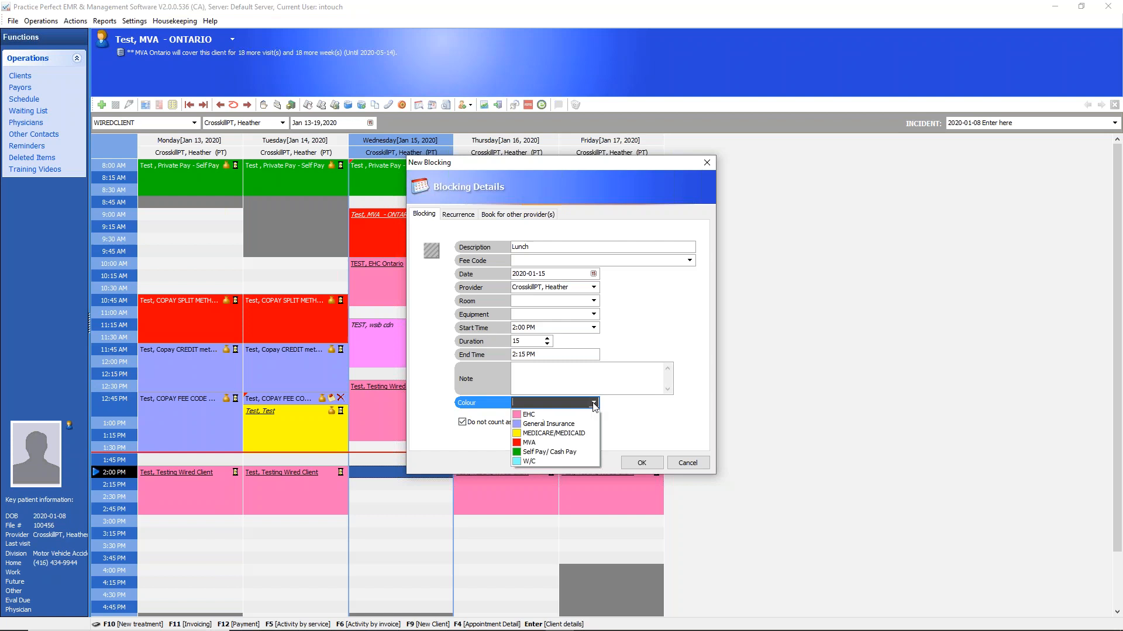
{"action": "left_click", "coordinate": [593, 403]}
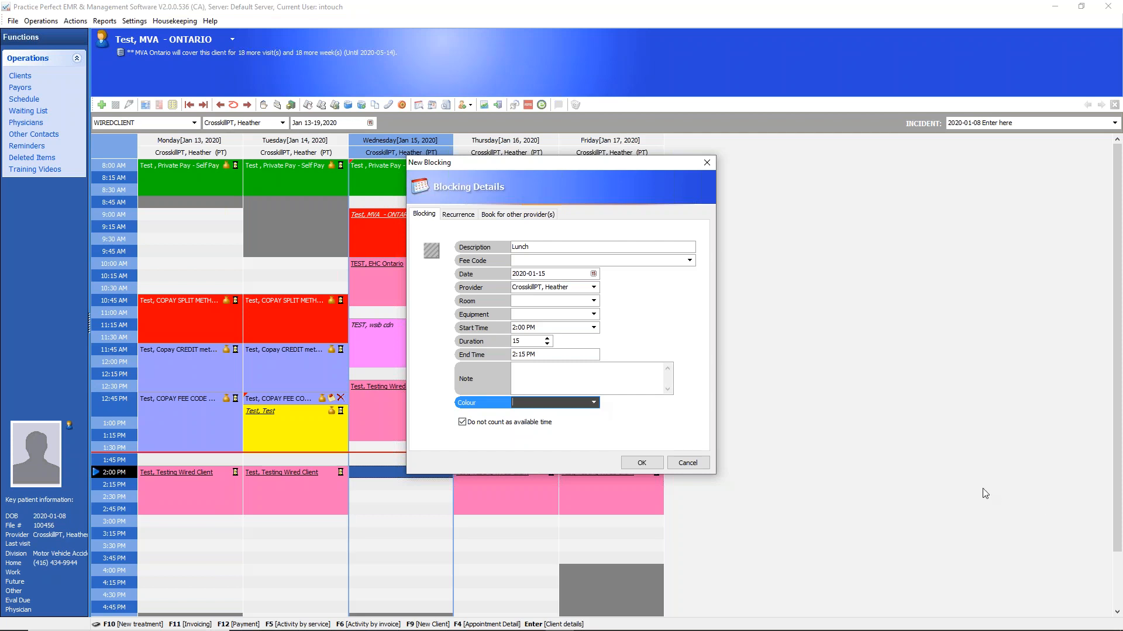
{"action": "left_click", "coordinate": [1029, 493]}
{"action": "mouse_move", "coordinate": [484, 415]}
{"action": "left_mouse_down"}
{"action": "mouse_move", "coordinate": [451, 438]}
{"action": "mouse_move", "coordinate": [565, 440]}
{"action": "mouse_move", "coordinate": [506, 404]}
{"action": "mouse_move", "coordinate": [462, 408]}
{"action": "left_mouse_up"}
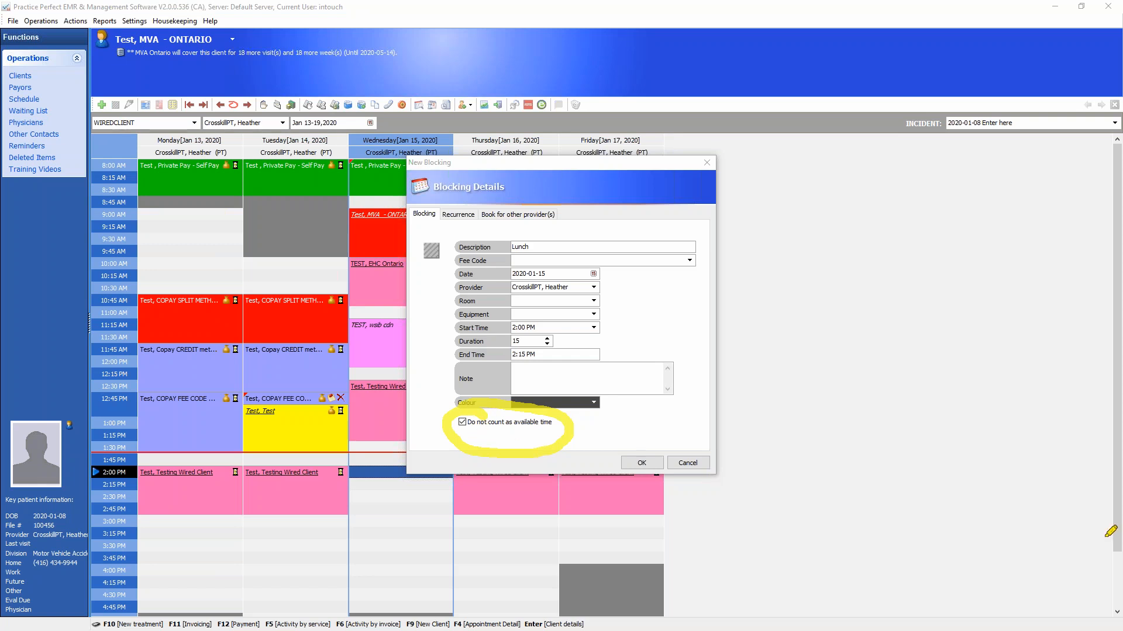
{"action": "left_click", "coordinate": [1089, 488]}
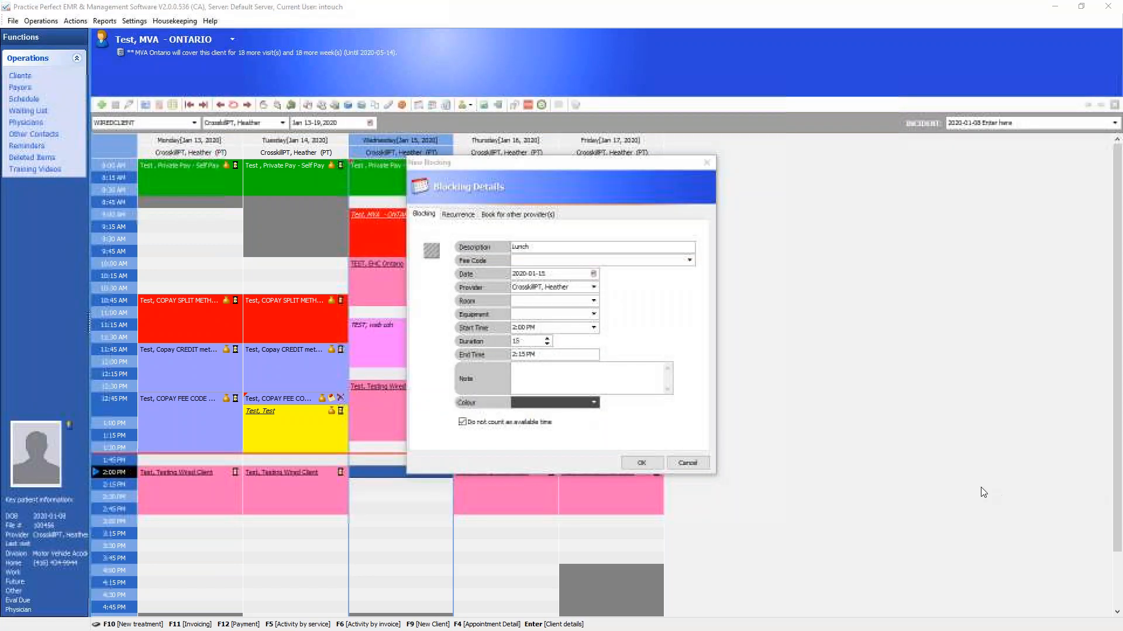
{"action": "left_click", "coordinate": [642, 463]}
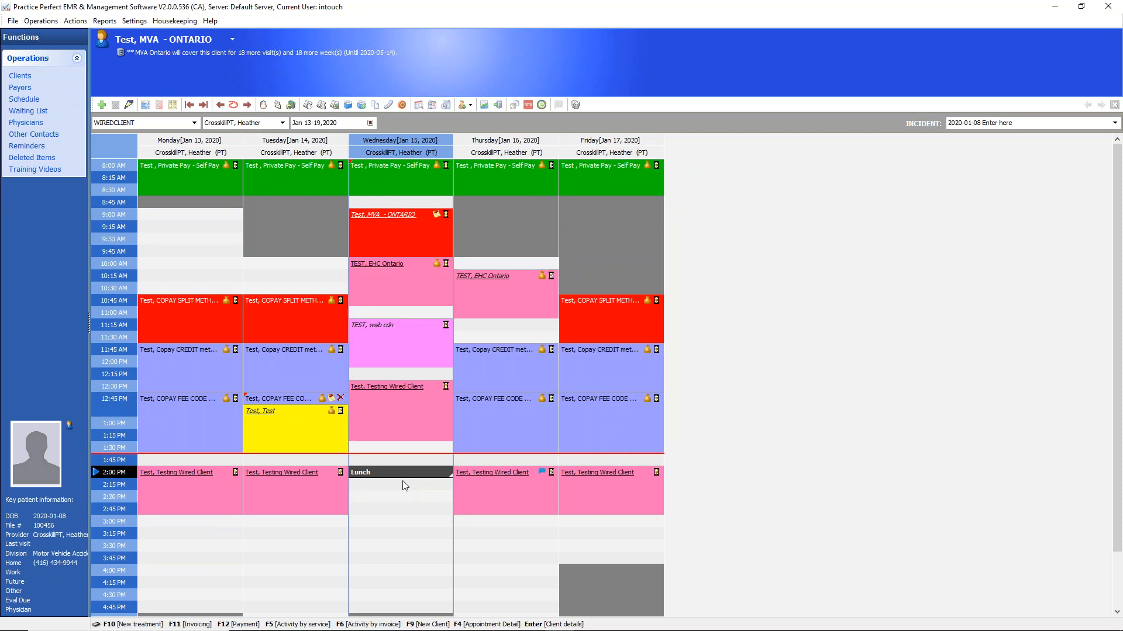
Extend the Lunch block to 30 minutes and move it to Thursday, January 16 at 3:30 PM
{"action": "left_click_drag", "start_coordinate": [405, 477], "coordinate": [406, 527]}
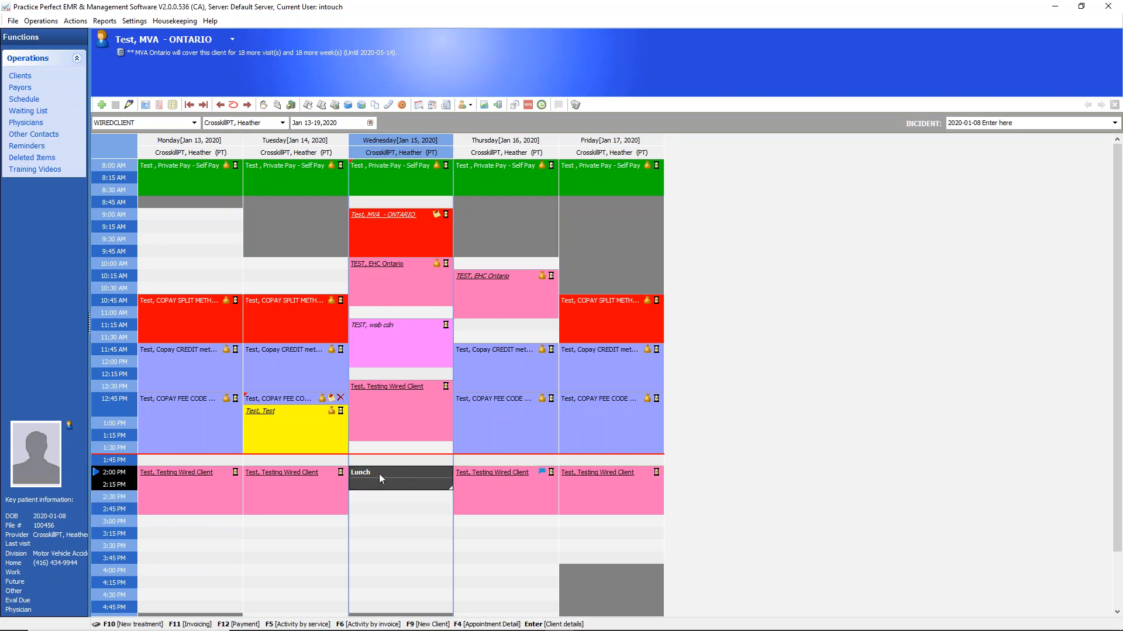
{"action": "left_click_drag", "start_coordinate": [379, 474], "coordinate": [538, 555]}
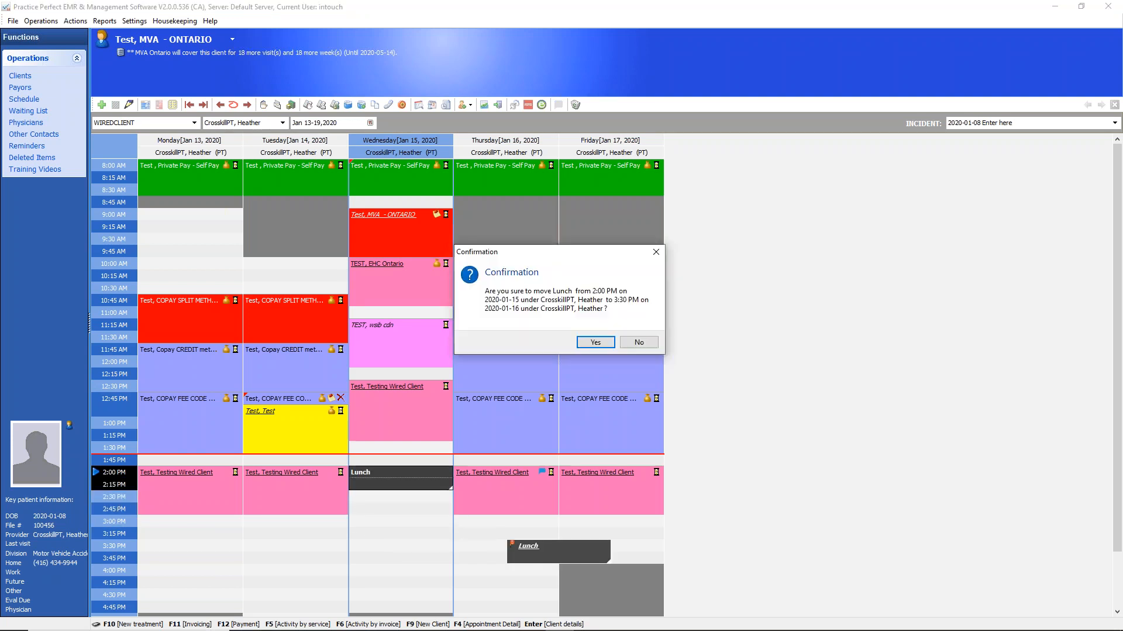
{"action": "left_click", "coordinate": [594, 343]}
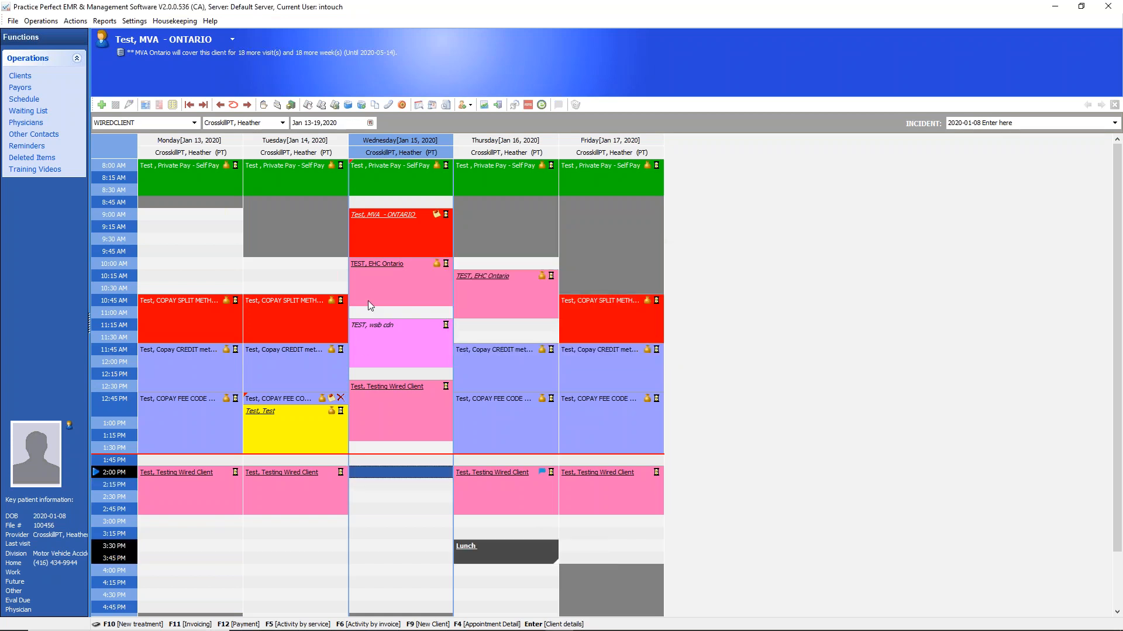
Copy the EHC Ontario client's Wednesday 10:00 AM appointment to Friday, January 17 at 3:00 PM, and reselect the original
{"action": "right_click", "coordinate": [373, 291]}
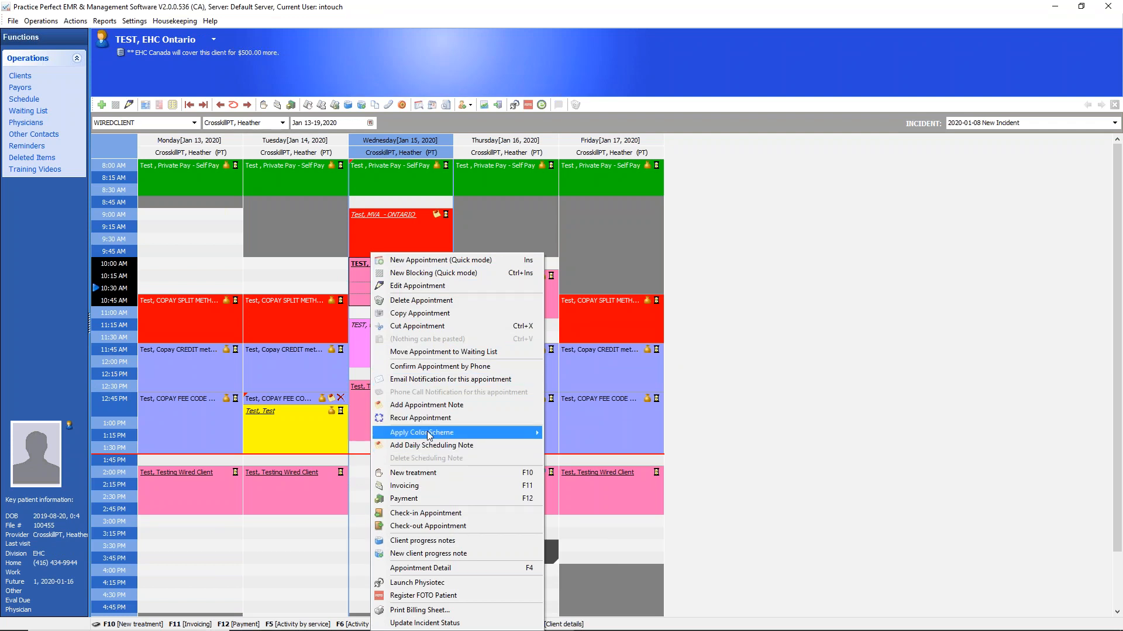
{"action": "mouse_move", "coordinate": [430, 435]}
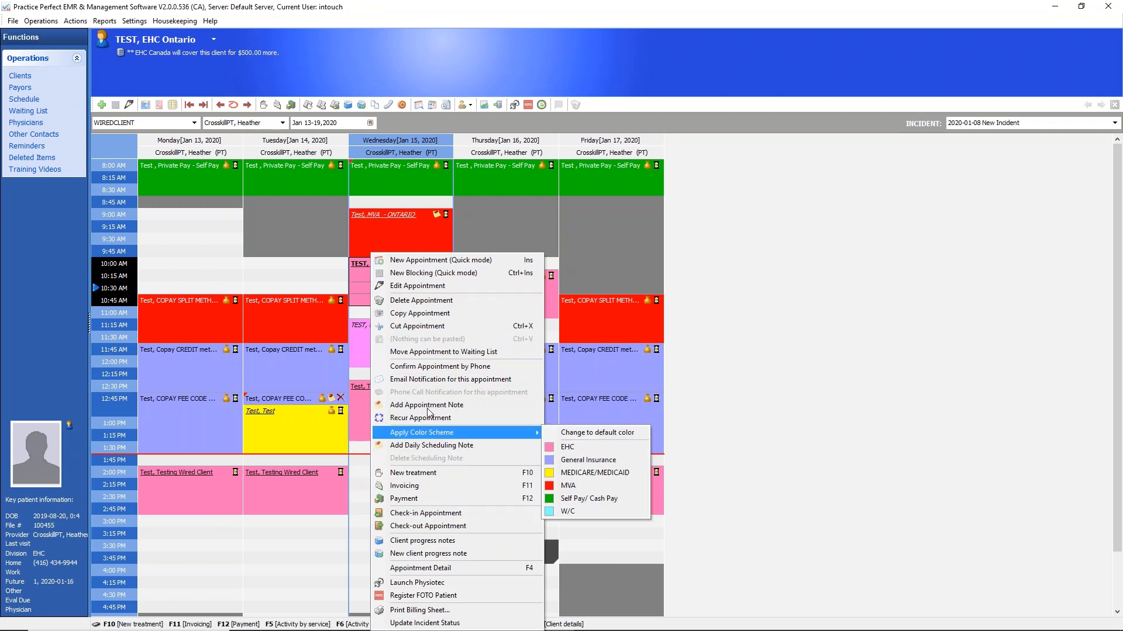
{"action": "left_click", "coordinate": [432, 319]}
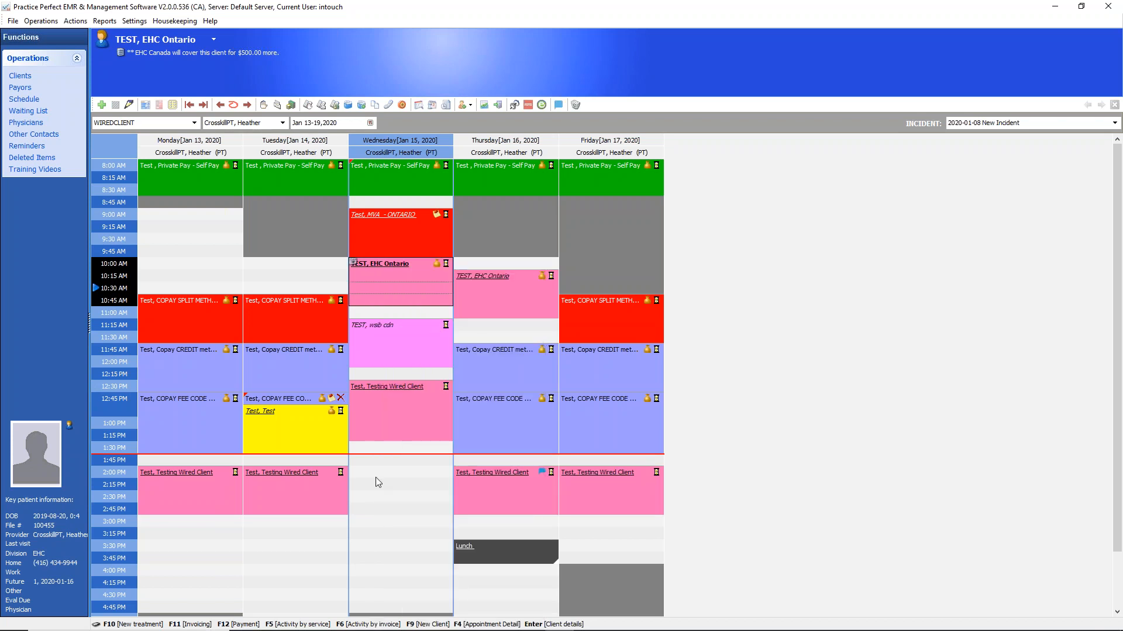
{"action": "right_click", "coordinate": [590, 529]}
{"action": "left_click", "coordinate": [624, 234]}
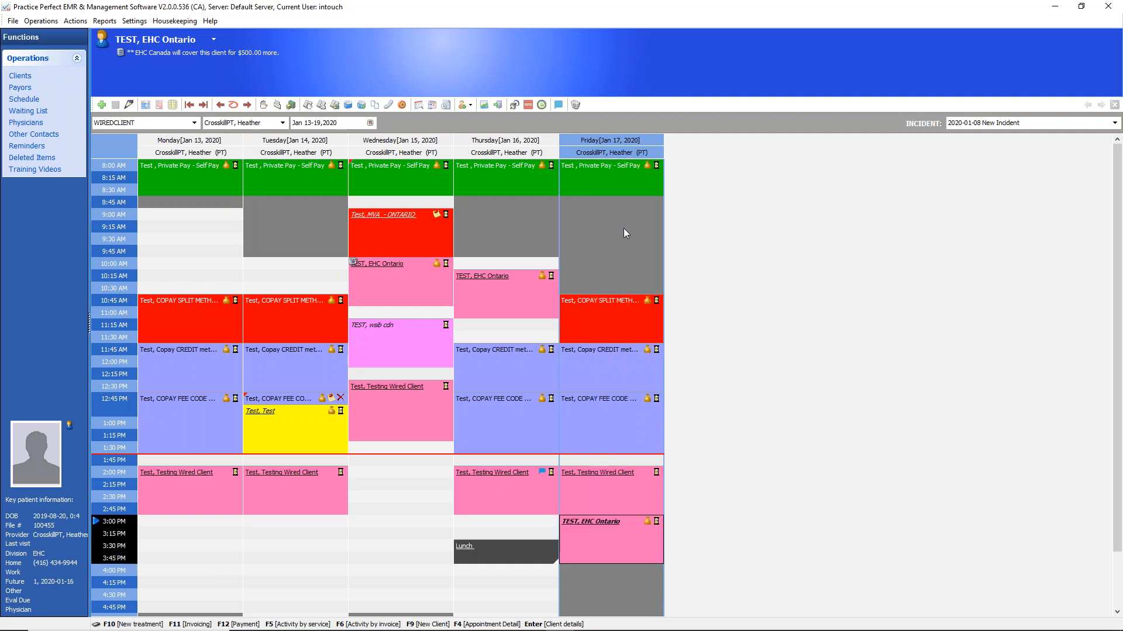
{"action": "left_click", "coordinate": [391, 290]}
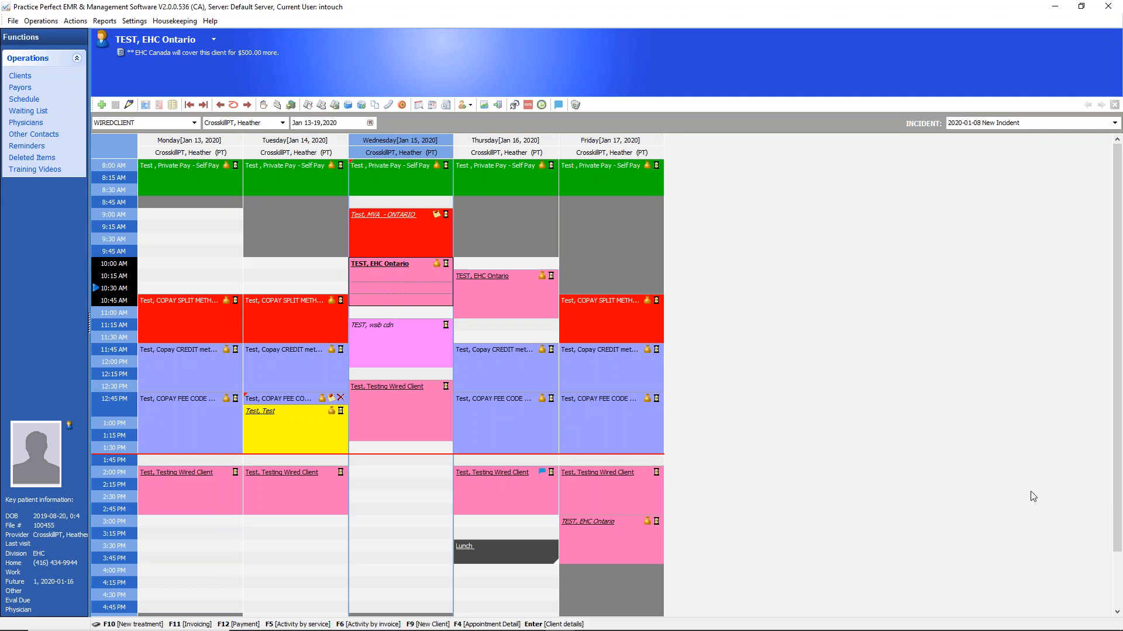
{"action": "mouse_move", "coordinate": [298, 61]}
{"action": "left_mouse_down"}
{"action": "mouse_move", "coordinate": [114, 21]}
{"action": "mouse_move", "coordinate": [323, 80]}
{"action": "left_mouse_up"}
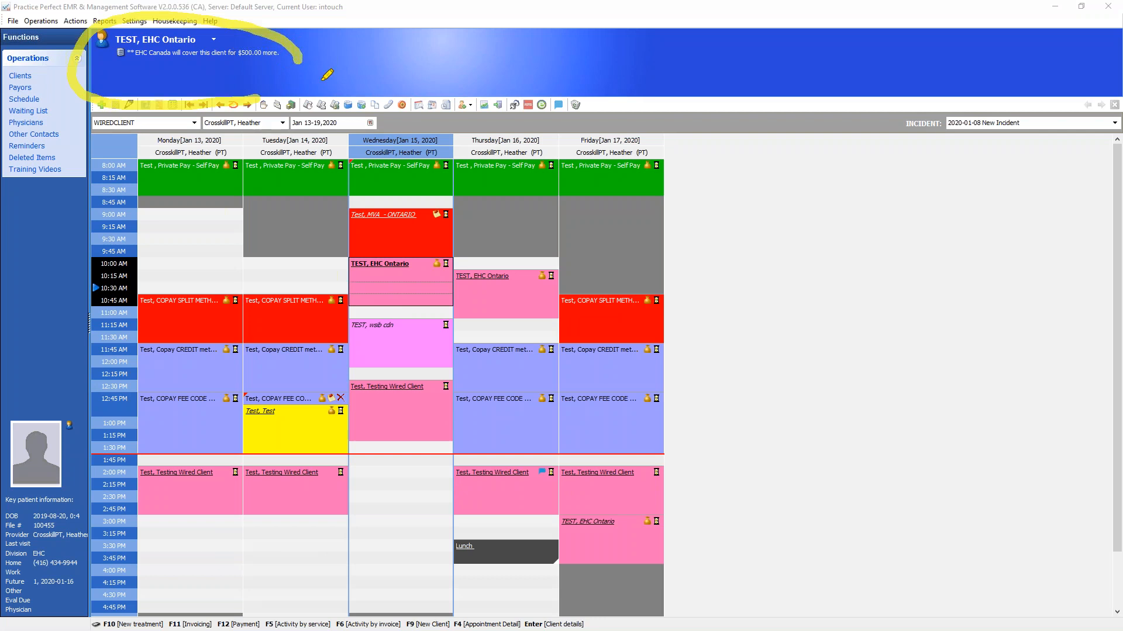
{"action": "mouse_move", "coordinate": [2, 370]}
{"action": "left_mouse_down"}
{"action": "mouse_move", "coordinate": [37, 400]}
{"action": "mouse_move", "coordinate": [27, 600]}
{"action": "mouse_move", "coordinate": [3, 621]}
{"action": "left_mouse_up"}
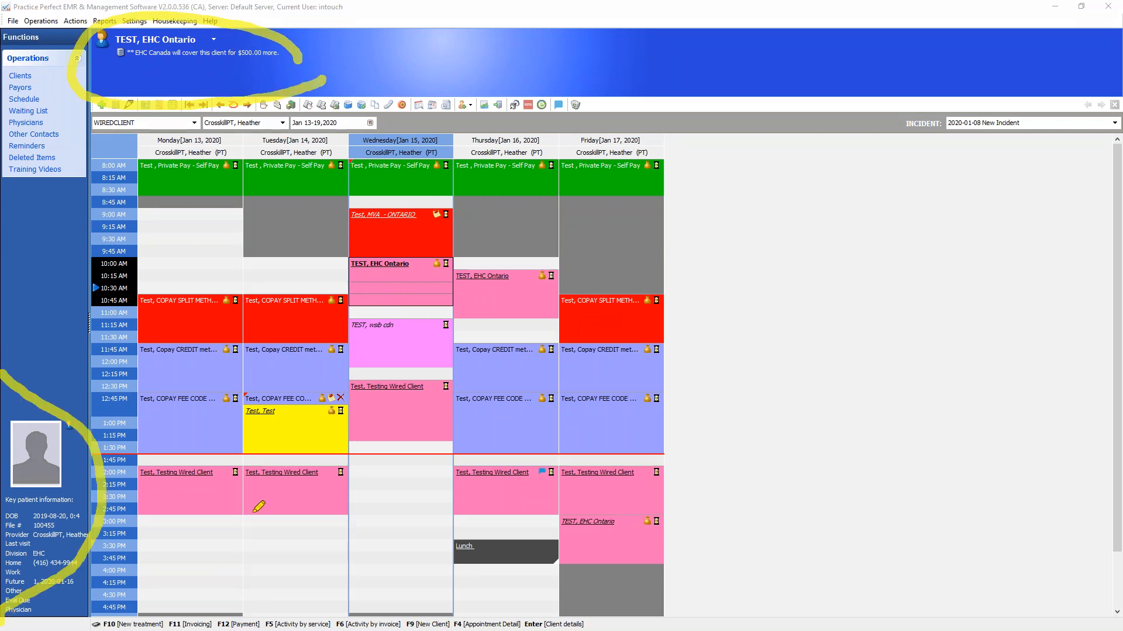
{"action": "mouse_move", "coordinate": [420, 258]}
{"action": "left_mouse_down"}
{"action": "mouse_move", "coordinate": [342, 279]}
{"action": "mouse_move", "coordinate": [400, 253]}
{"action": "mouse_move", "coordinate": [293, 94]}
{"action": "mouse_move", "coordinate": [331, 110]}
{"action": "left_mouse_up"}
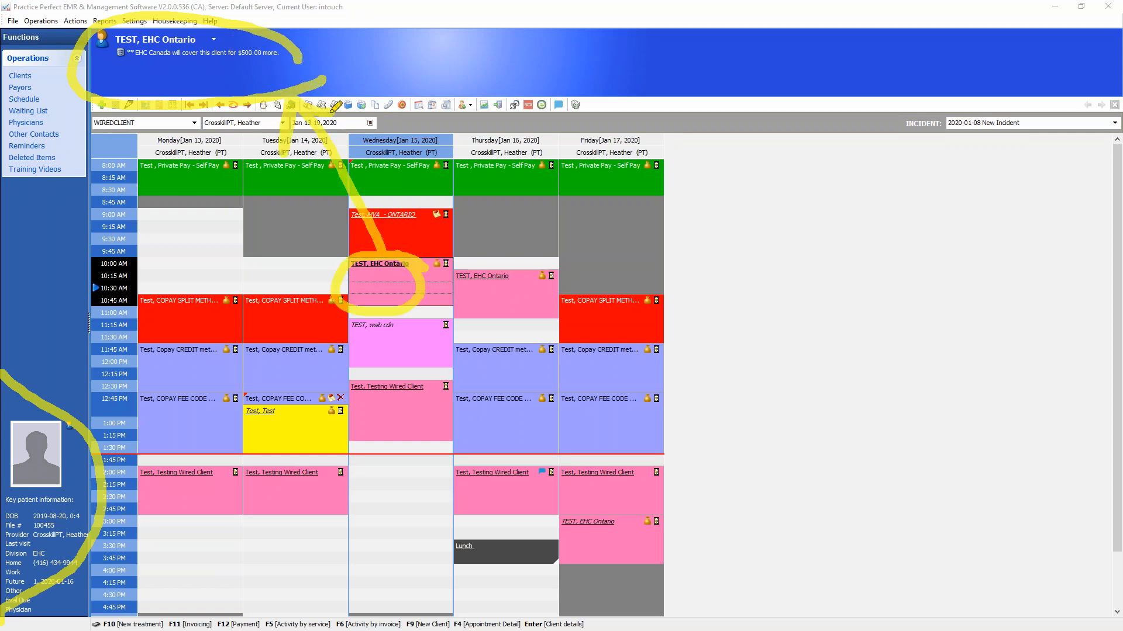
{"action": "left_click_drag", "start_coordinate": [167, 62], "coordinate": [237, 49]}
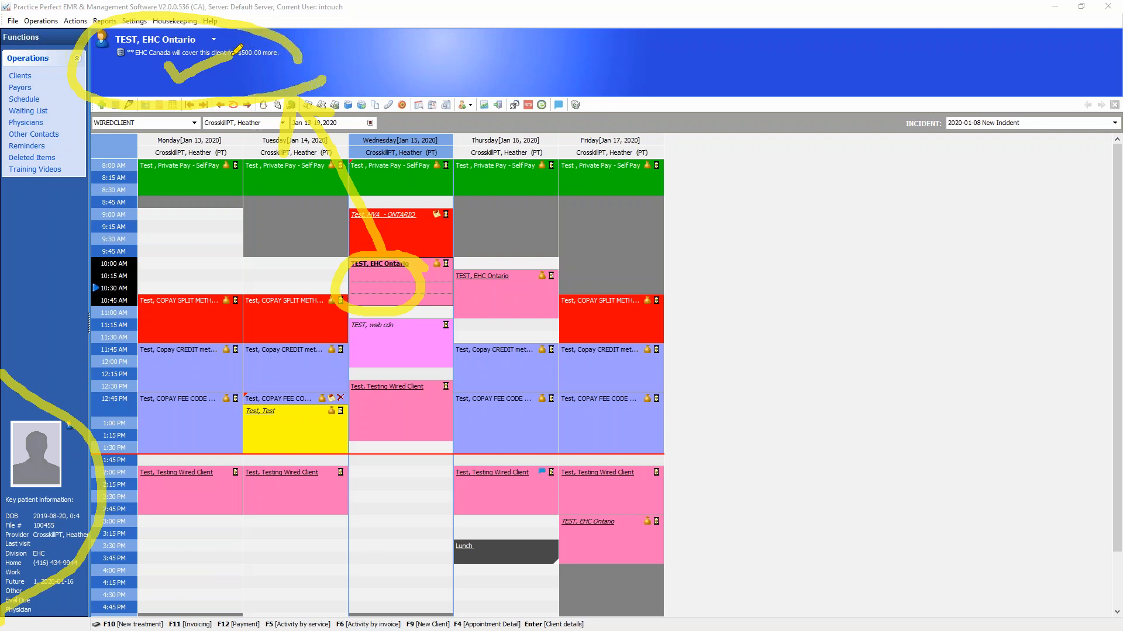
{"action": "left_click", "coordinate": [1090, 492]}
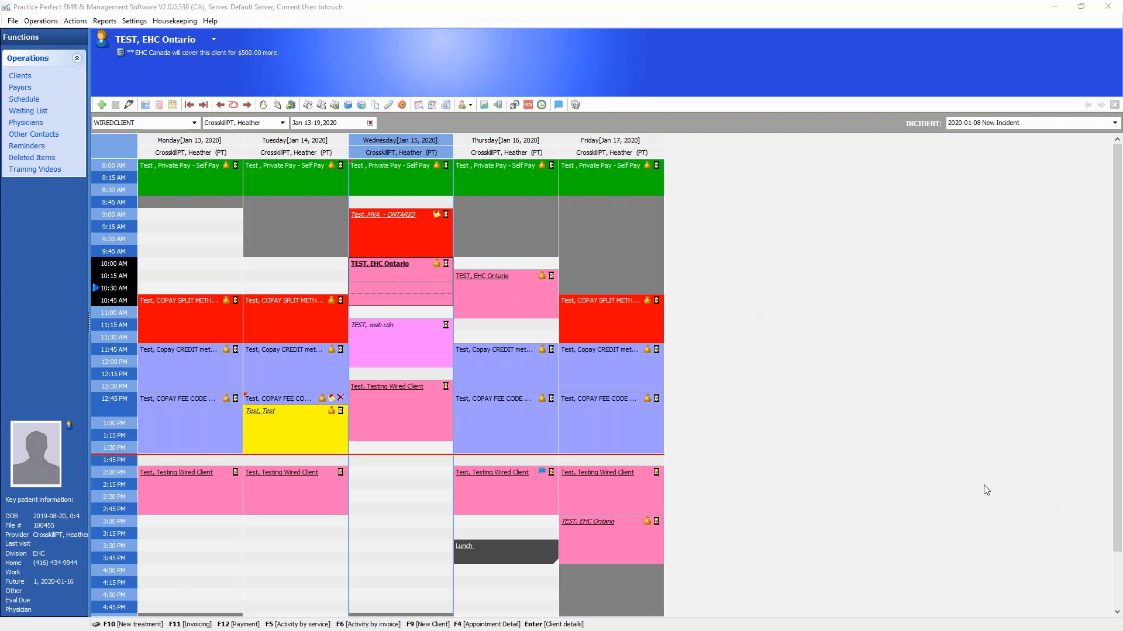
Add a new client note reading "notes here" for the EHC Ontario test client
{"action": "right_click", "coordinate": [319, 51]}
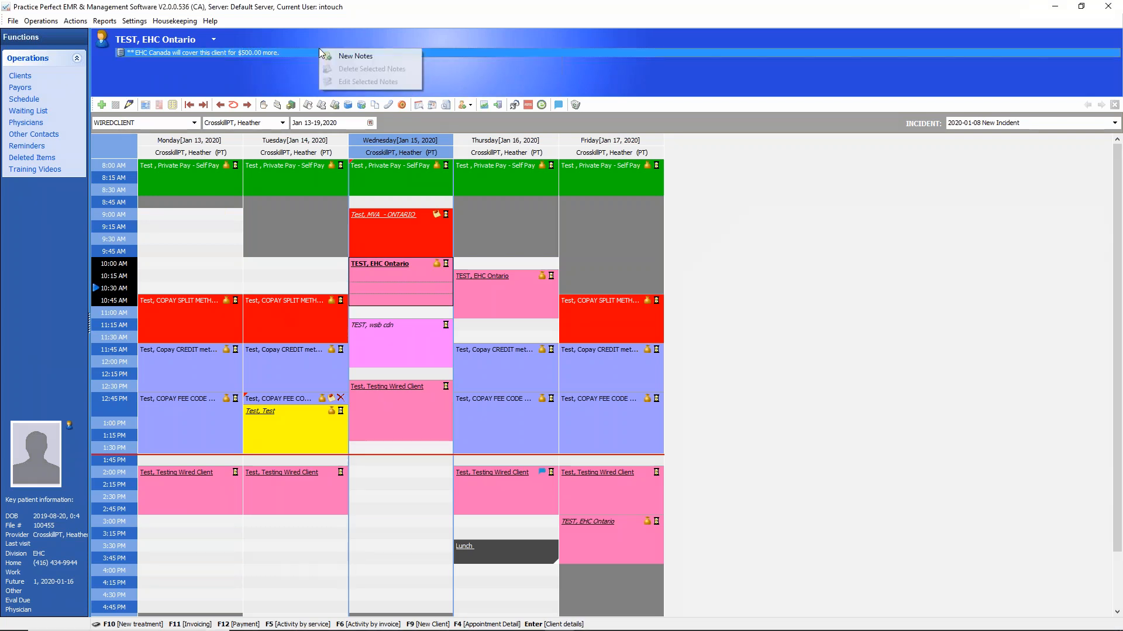
{"action": "left_click", "coordinate": [358, 56]}
{"action": "type", "text": "notes here"}
{"action": "key", "text": "Return"}
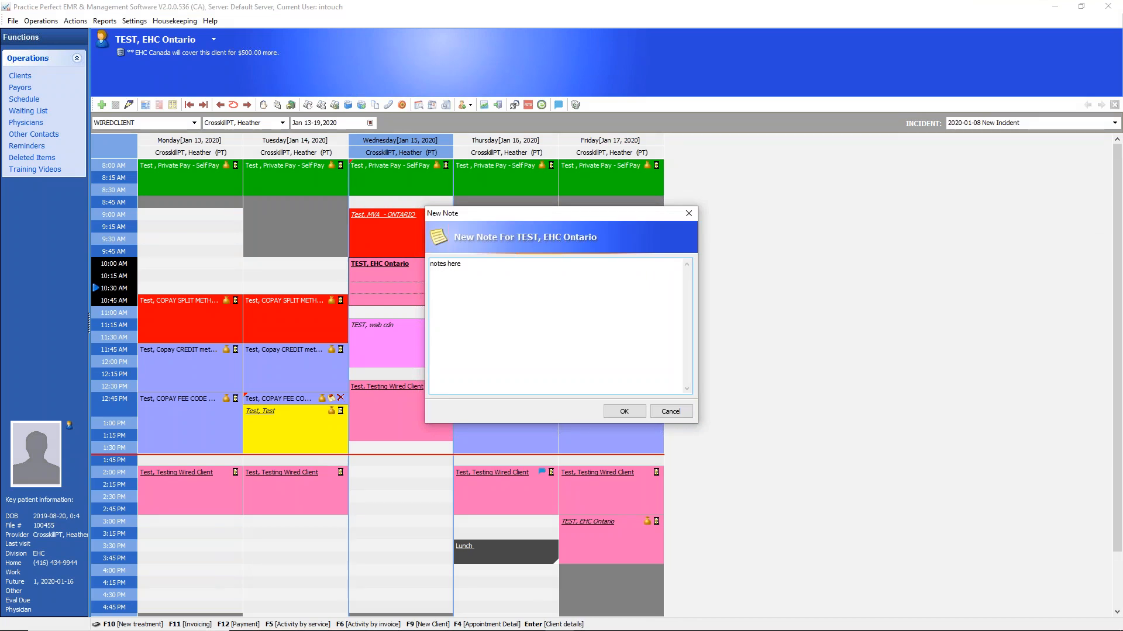
{"action": "left_click", "coordinate": [624, 412]}
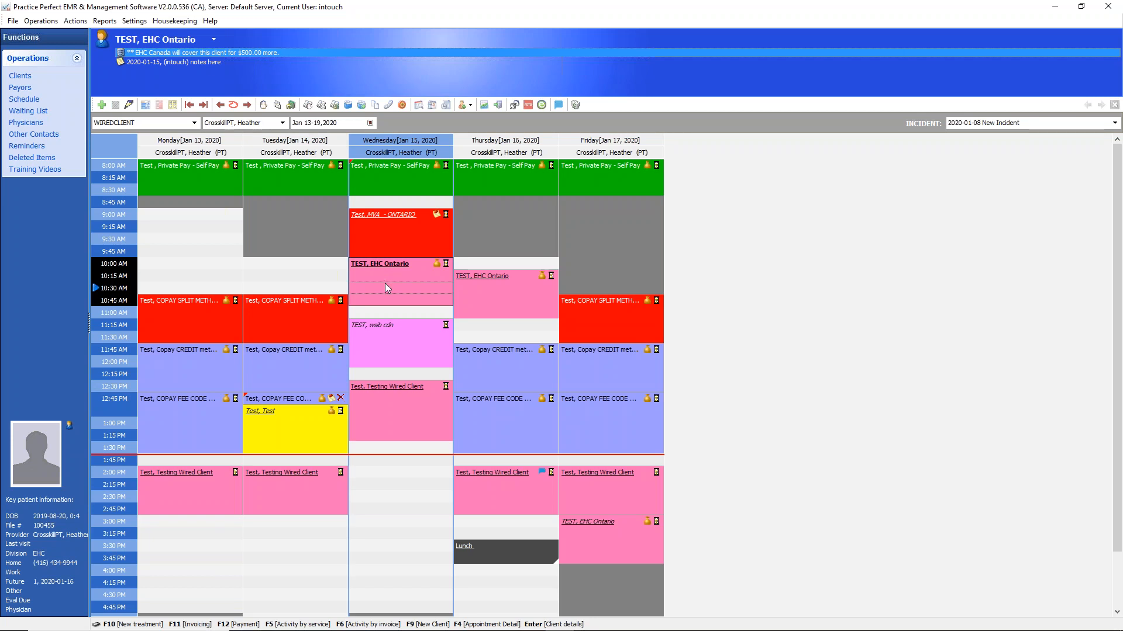
{"action": "left_click", "coordinate": [1030, 488]}
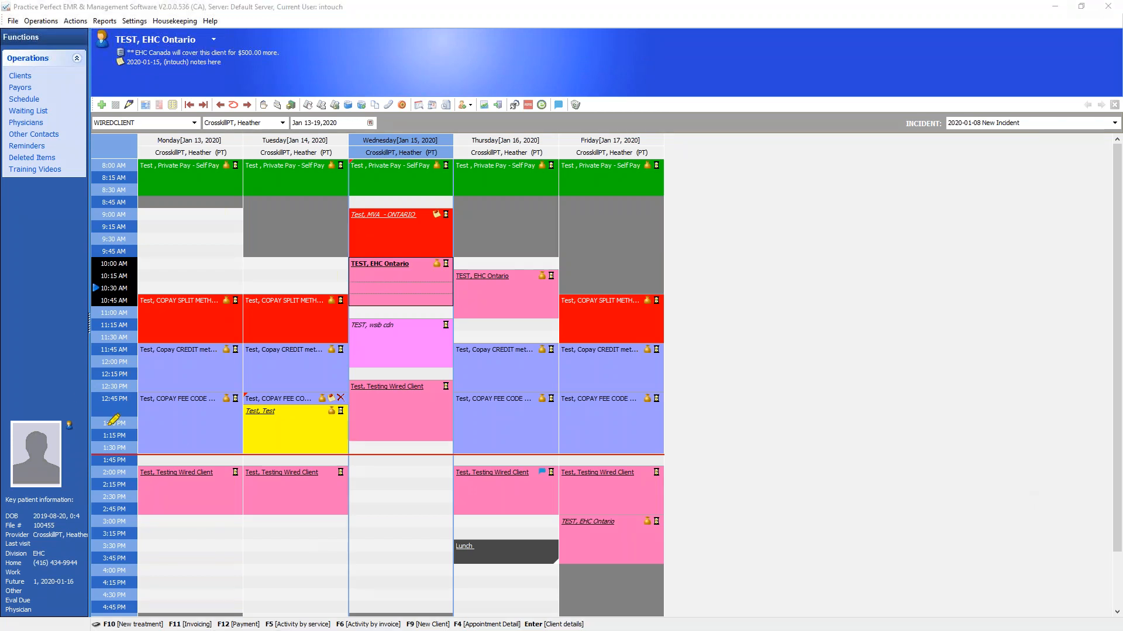
{"action": "left_click_drag", "start_coordinate": [16, 367], "coordinate": [37, 630]}
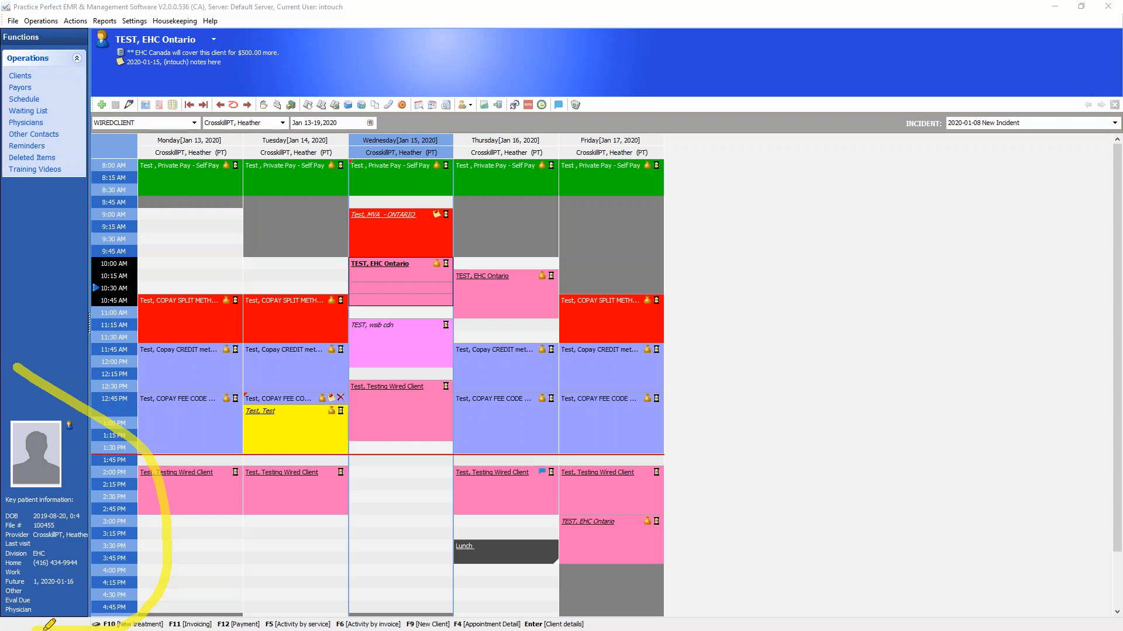
{"action": "mouse_move", "coordinate": [50, 461]}
{"action": "left_mouse_down"}
{"action": "mouse_move", "coordinate": [63, 475]}
{"action": "mouse_move", "coordinate": [104, 449]}
{"action": "left_mouse_up"}
{"action": "mouse_move", "coordinate": [49, 519]}
{"action": "left_mouse_down"}
{"action": "mouse_move", "coordinate": [76, 512]}
{"action": "mouse_move", "coordinate": [84, 535]}
{"action": "mouse_move", "coordinate": [55, 548]}
{"action": "left_mouse_up"}
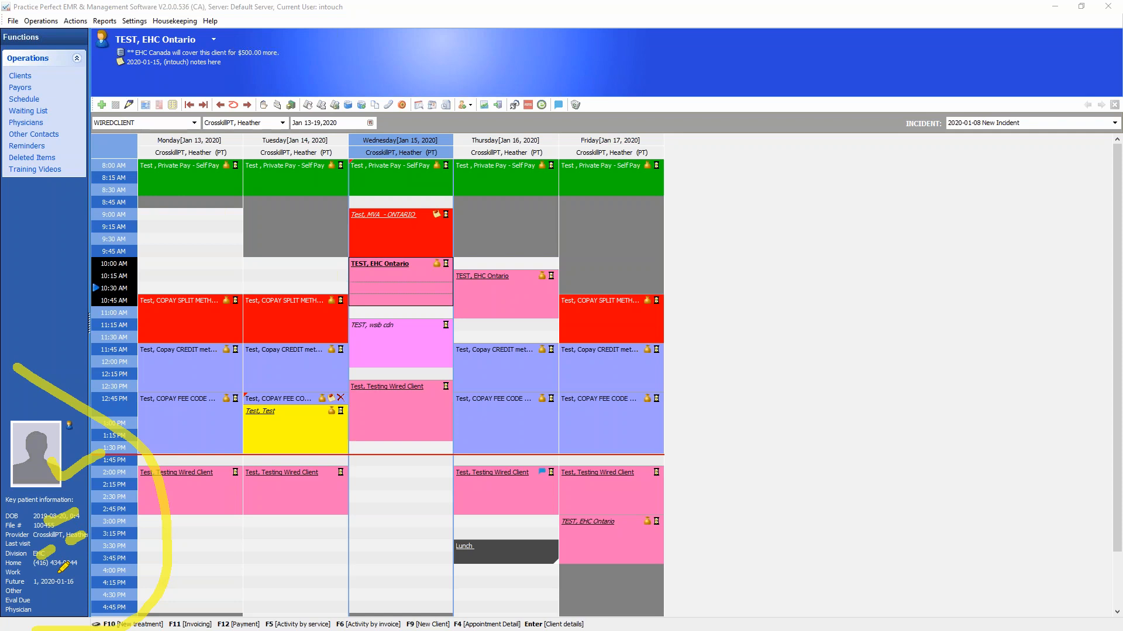
{"action": "left_click_drag", "start_coordinate": [59, 586], "coordinate": [100, 576]}
{"action": "left_click", "coordinate": [1088, 487]}
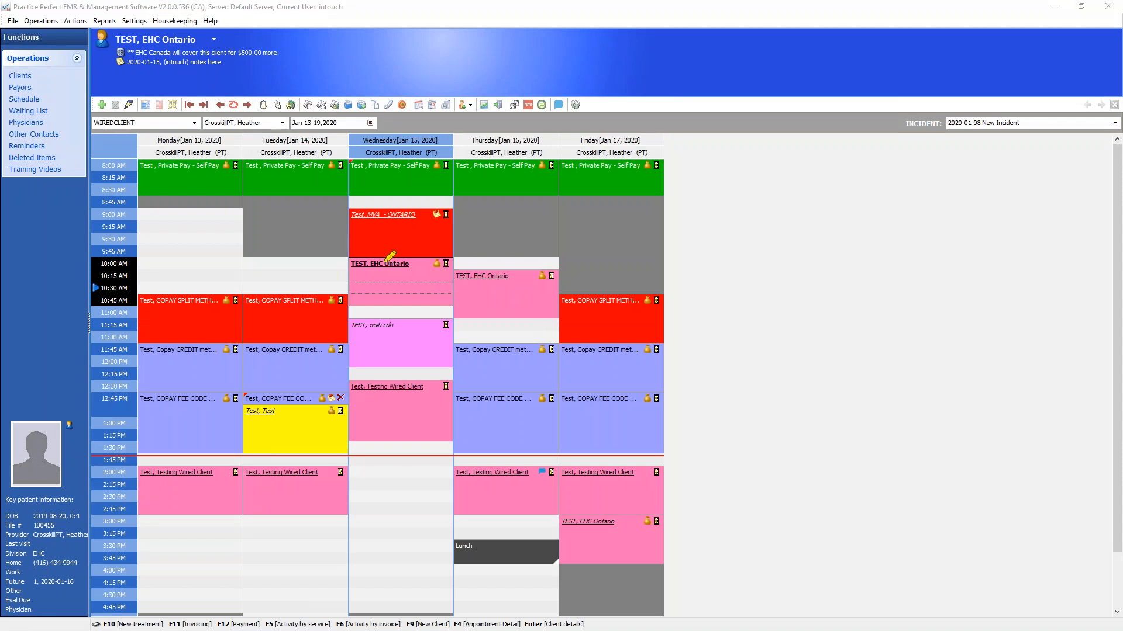
{"action": "mouse_move", "coordinate": [436, 212]}
{"action": "left_mouse_down"}
{"action": "mouse_move", "coordinate": [409, 193]}
{"action": "mouse_move", "coordinate": [342, 227]}
{"action": "mouse_move", "coordinate": [439, 213]}
{"action": "mouse_move", "coordinate": [389, 190]}
{"action": "mouse_move", "coordinate": [342, 226]}
{"action": "mouse_move", "coordinate": [449, 216]}
{"action": "left_mouse_up"}
{"action": "mouse_move", "coordinate": [415, 183]}
{"action": "left_mouse_down"}
{"action": "mouse_move", "coordinate": [327, 211]}
{"action": "mouse_move", "coordinate": [404, 237]}
{"action": "mouse_move", "coordinate": [441, 221]}
{"action": "left_mouse_up"}
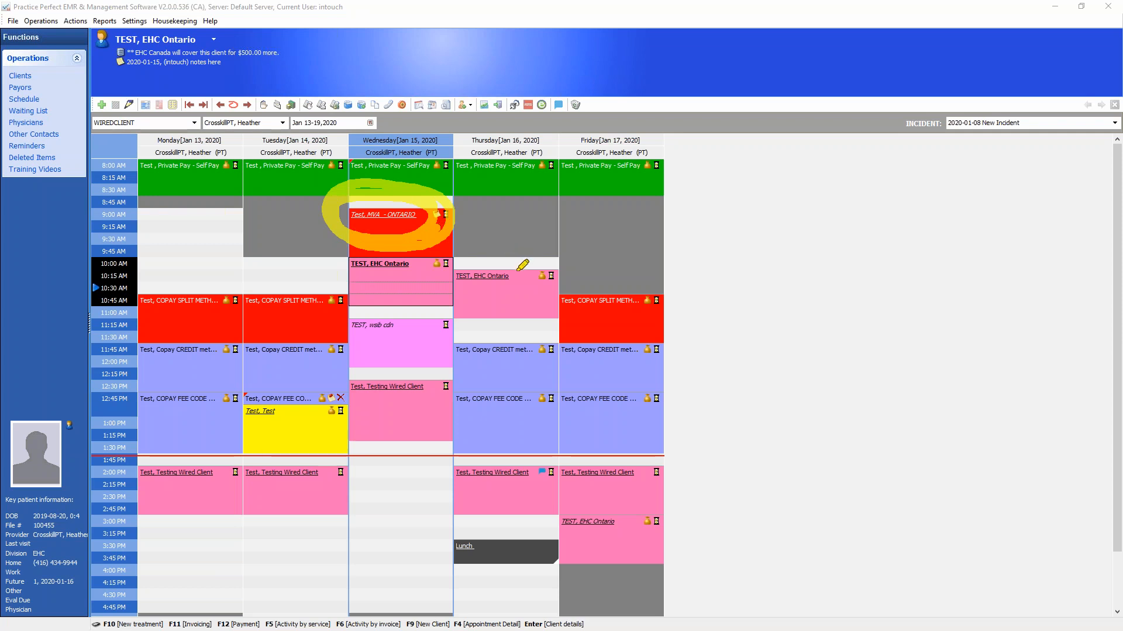
{"action": "mouse_move", "coordinate": [514, 258]}
{"action": "left_mouse_down"}
{"action": "mouse_move", "coordinate": [484, 293]}
{"action": "mouse_move", "coordinate": [457, 272]}
{"action": "mouse_move", "coordinate": [482, 243]}
{"action": "mouse_move", "coordinate": [533, 259]}
{"action": "mouse_move", "coordinate": [460, 259]}
{"action": "left_mouse_up"}
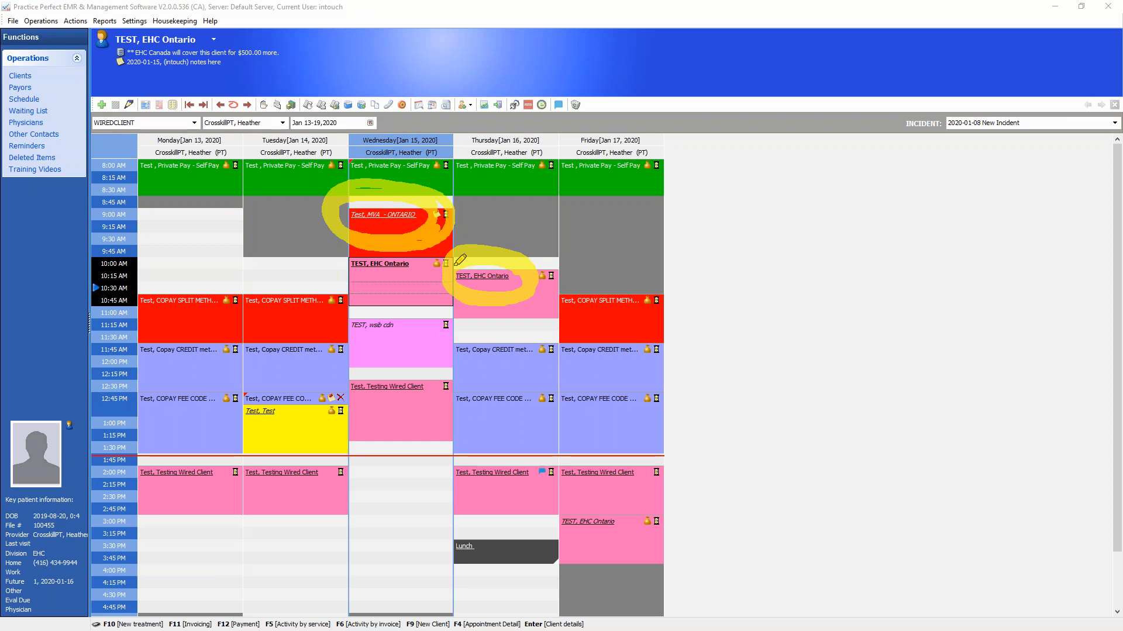
{"action": "mouse_move", "coordinate": [504, 193]}
{"action": "left_mouse_down"}
{"action": "mouse_move", "coordinate": [506, 240]}
{"action": "mouse_move", "coordinate": [534, 219]}
{"action": "left_mouse_up"}
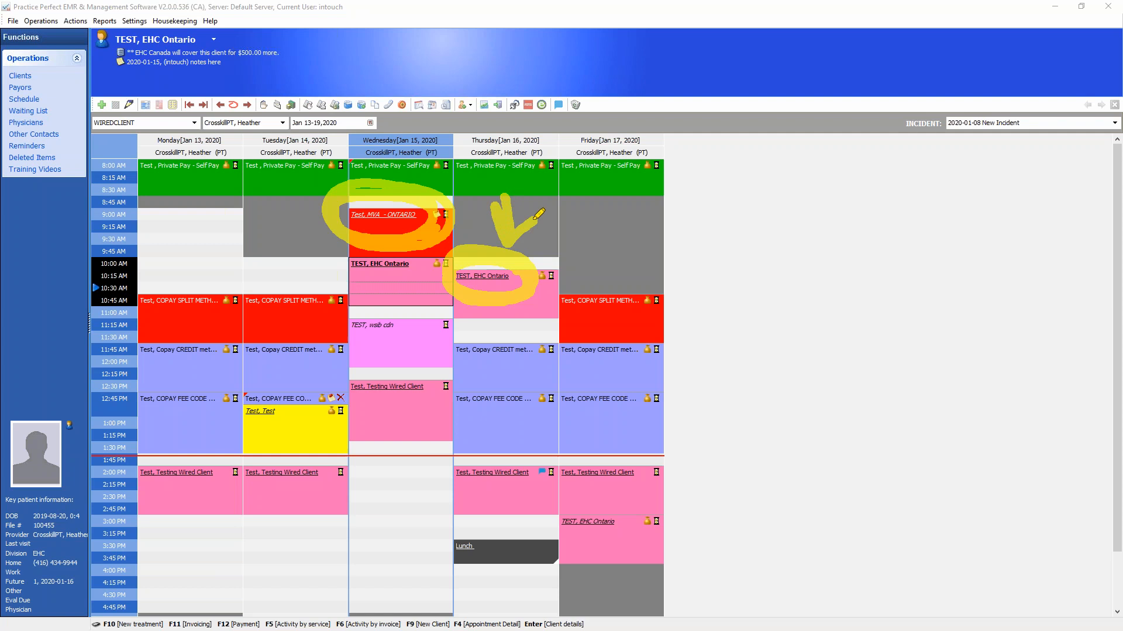
{"action": "mouse_move", "coordinate": [462, 314]}
{"action": "left_mouse_down"}
{"action": "mouse_move", "coordinate": [73, 560]}
{"action": "mouse_move", "coordinate": [68, 576]}
{"action": "mouse_move", "coordinate": [139, 575]}
{"action": "mouse_move", "coordinate": [42, 557]}
{"action": "left_mouse_up"}
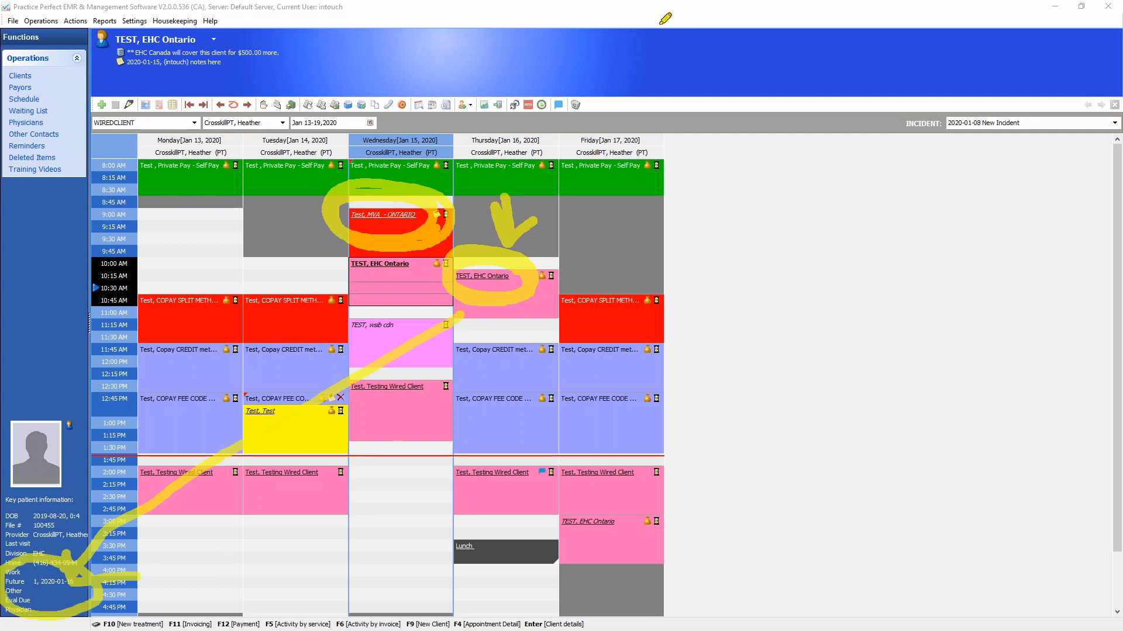
{"action": "left_click", "coordinate": [1088, 489]}
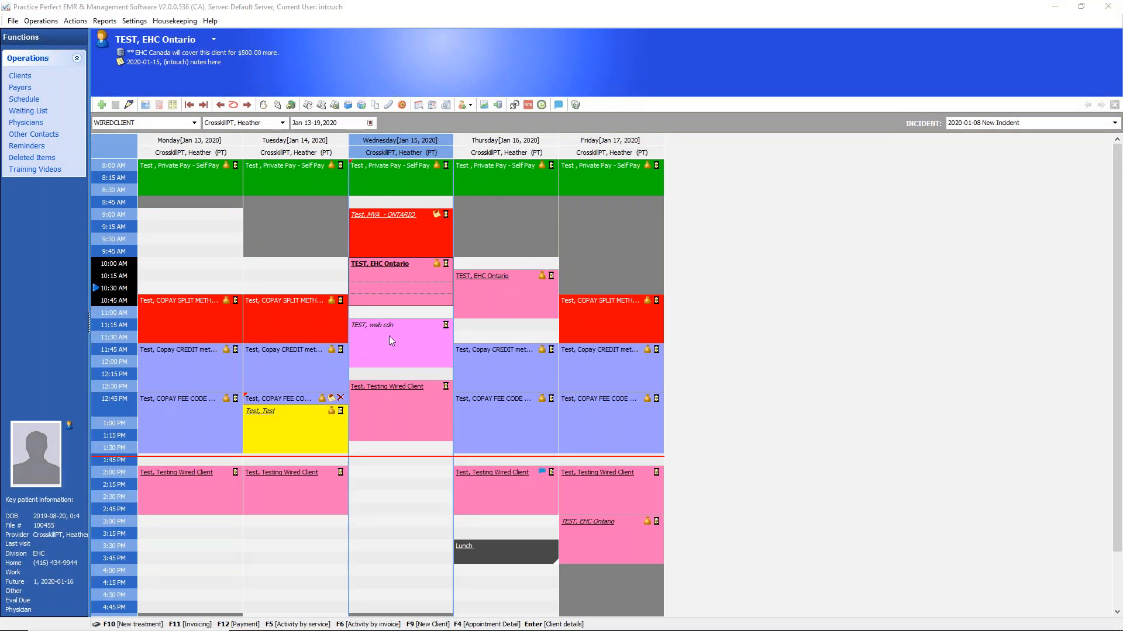
Find the pending appointments of the COPAY SPLIT METHOD test client, starting from the client's Tuesday 10:45 AM booking
{"action": "left_click", "coordinate": [293, 306]}
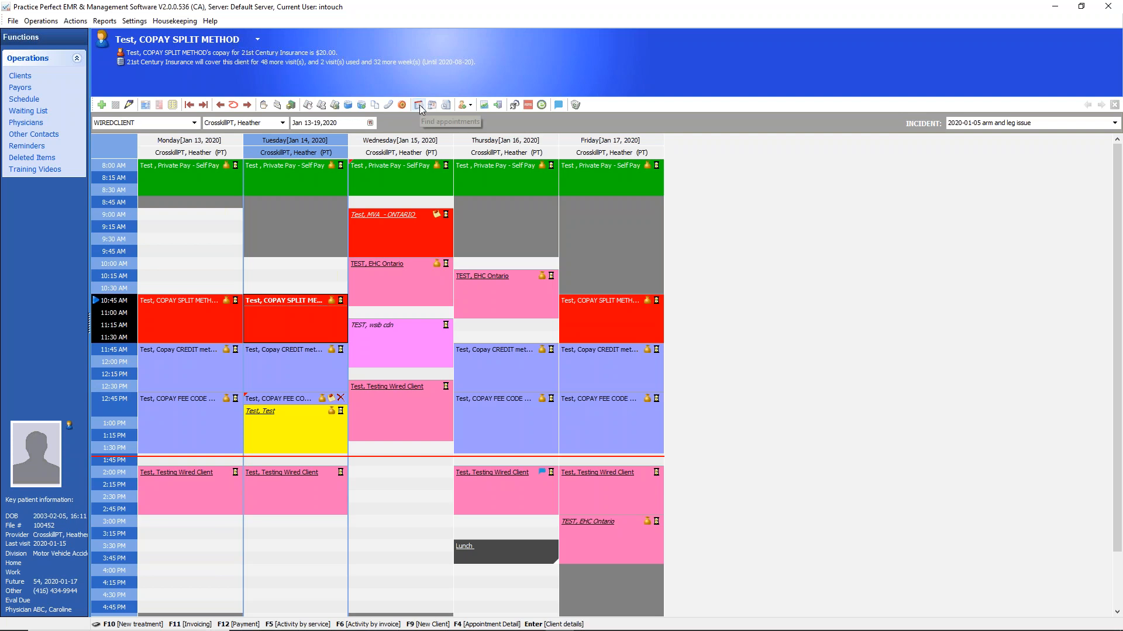
{"action": "left_click", "coordinate": [419, 105]}
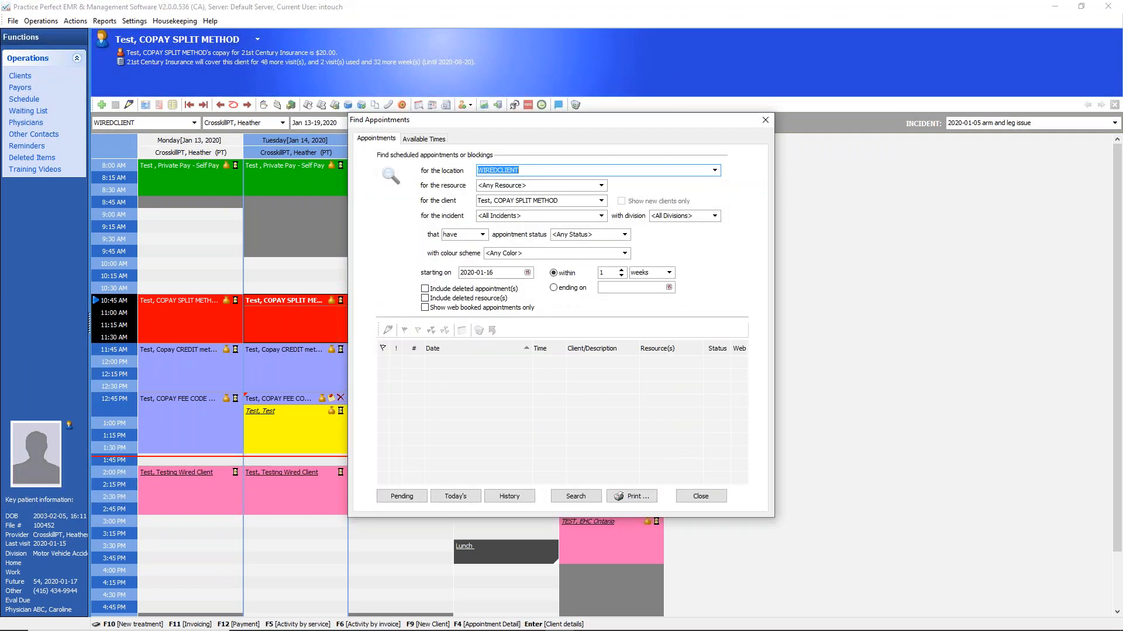
{"action": "left_click", "coordinate": [559, 202]}
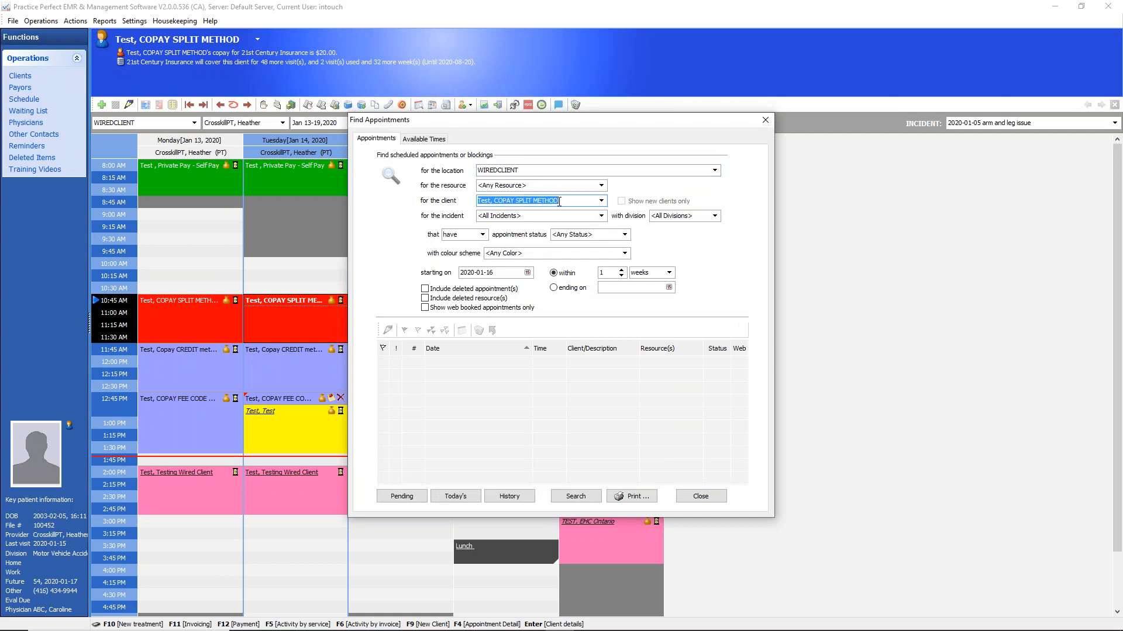
{"action": "left_click", "coordinate": [601, 201]}
{"action": "left_click", "coordinate": [601, 201]}
{"action": "left_click", "coordinate": [401, 497]}
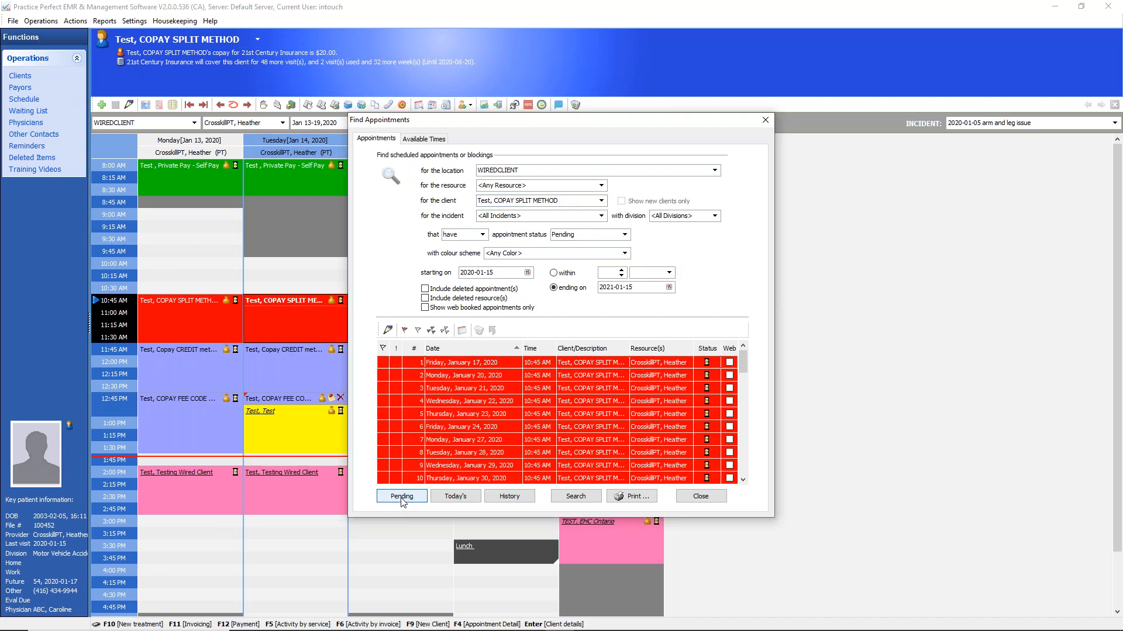
Preview the printout of the client's upcoming appointments, and close the preview and its print options
{"action": "left_click", "coordinate": [634, 496]}
{"action": "left_click", "coordinate": [630, 446]}
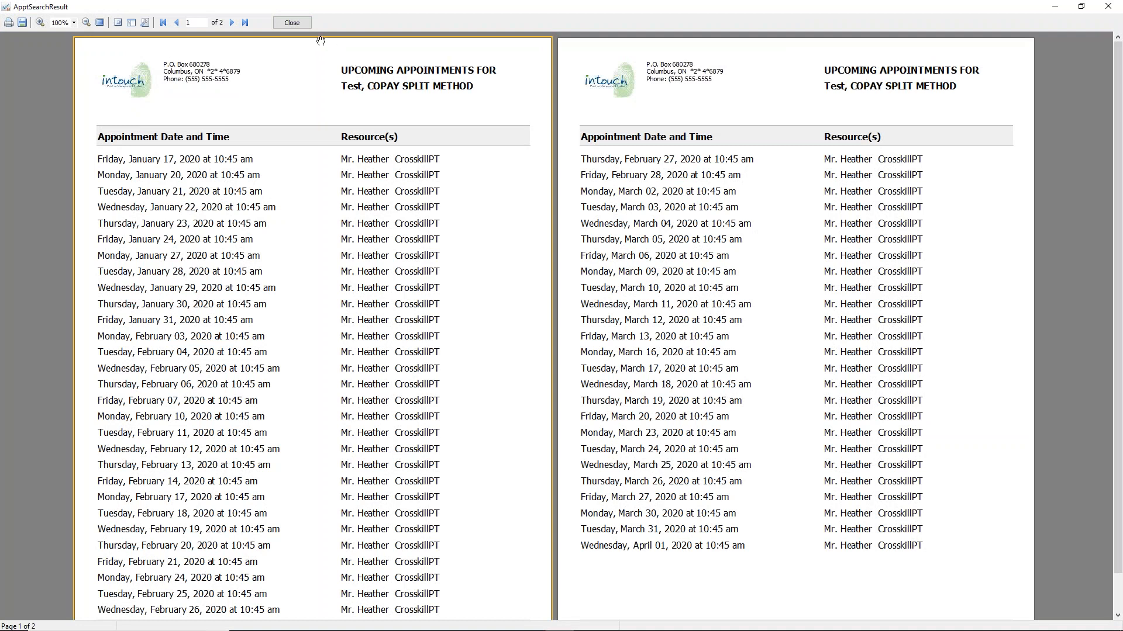
{"action": "left_click", "coordinate": [298, 26]}
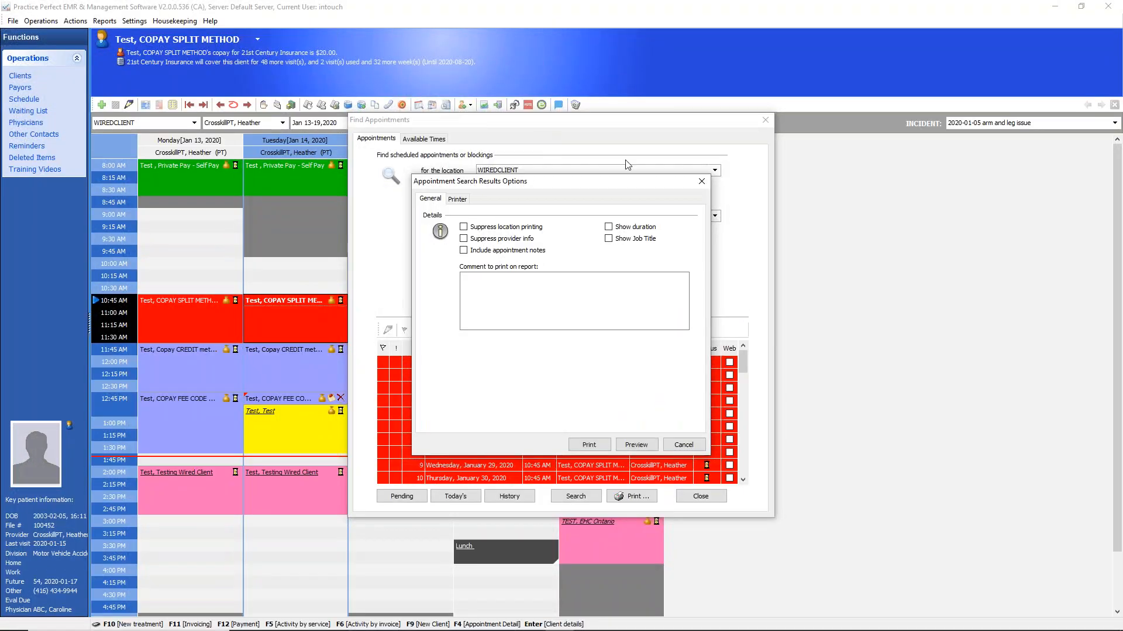
{"action": "left_click", "coordinate": [701, 182]}
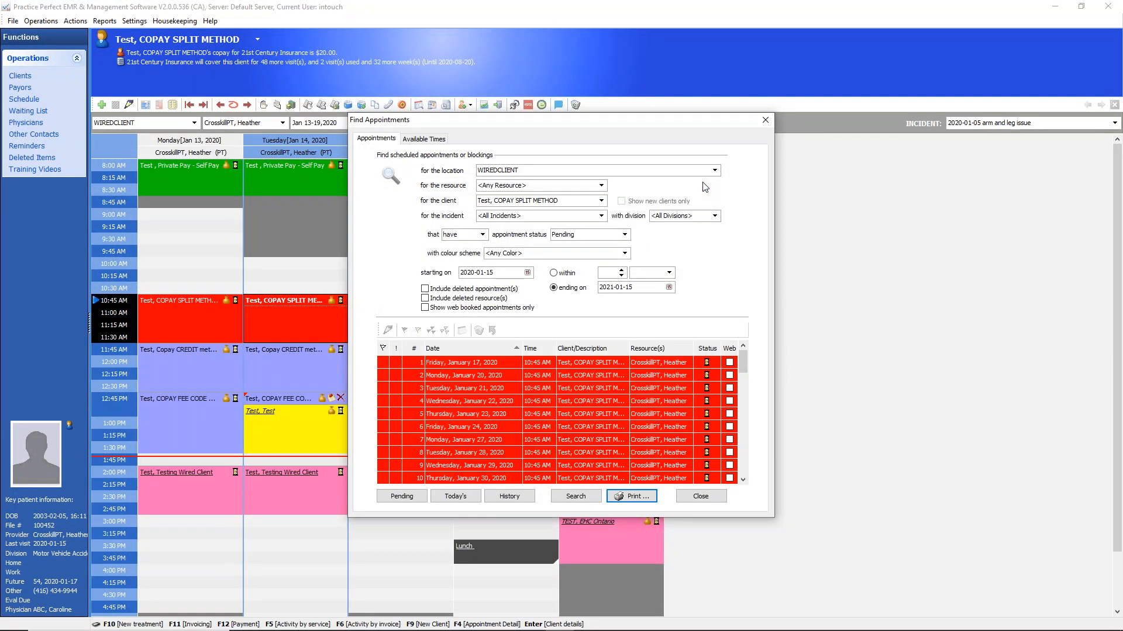
Set the appointment search to Cancelled status starting on 2019-11-04, and run it for the COPAY SPLIT METHOD client
{"action": "left_click", "coordinate": [601, 200]}
{"action": "left_click", "coordinate": [530, 204]}
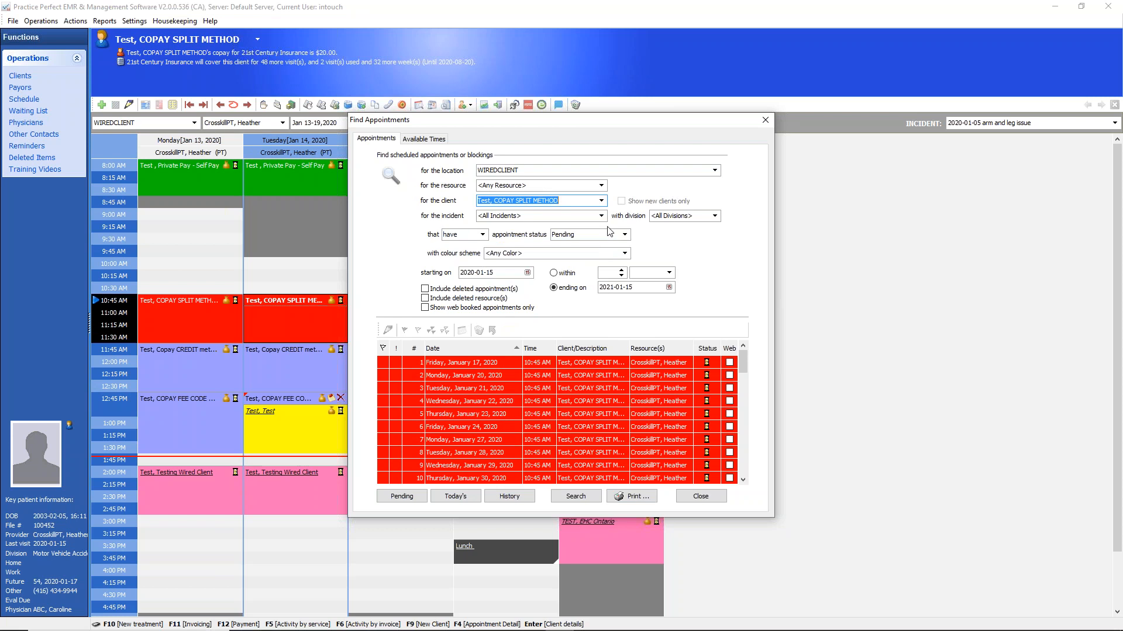
{"action": "left_click", "coordinate": [625, 235]}
{"action": "left_click", "coordinate": [566, 294]}
{"action": "left_click", "coordinate": [527, 272]}
{"action": "left_click", "coordinate": [468, 289]}
{"action": "left_click", "coordinate": [469, 288]}
{"action": "left_click", "coordinate": [487, 320]}
{"action": "left_click", "coordinate": [577, 498]}
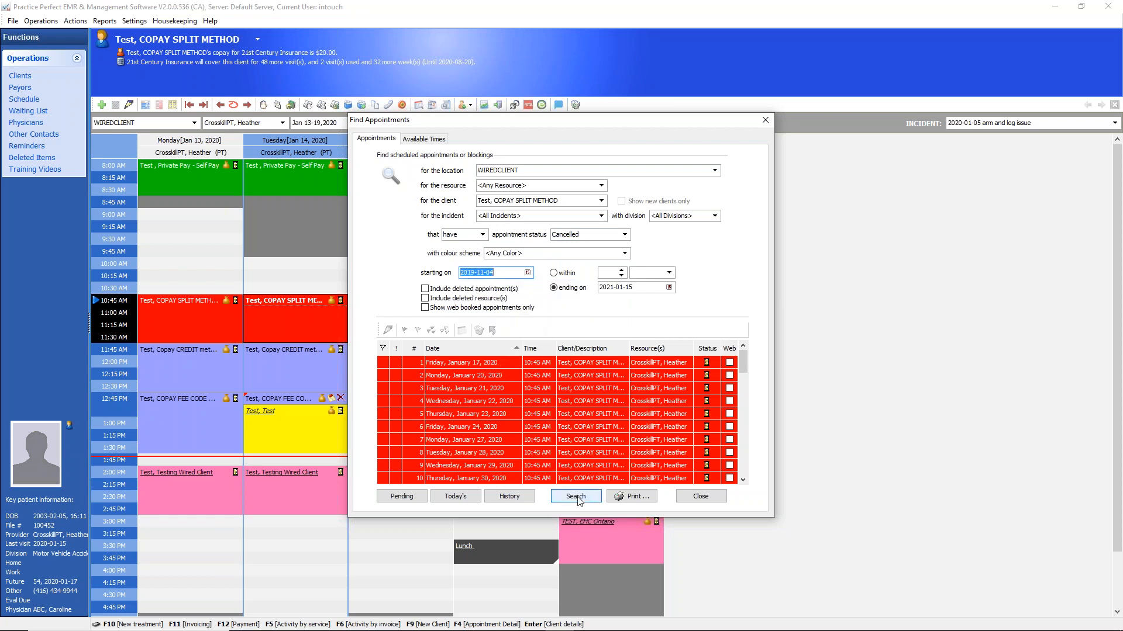
Widen the cancelled-appointment search to all clients and run it
{"action": "left_click", "coordinate": [601, 200]}
{"action": "left_click_drag", "start_coordinate": [601, 394], "coordinate": [602, 219]}
{"action": "left_click", "coordinate": [497, 213]}
{"action": "left_click", "coordinate": [586, 234]}
{"action": "left_click", "coordinate": [495, 273]}
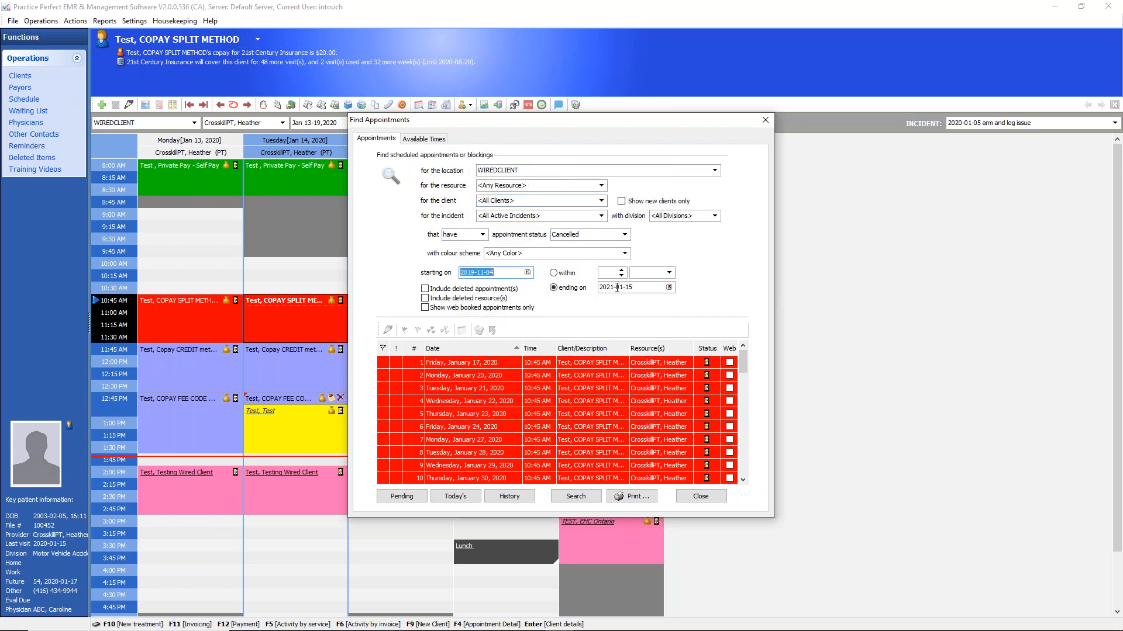
{"action": "left_click", "coordinate": [576, 497]}
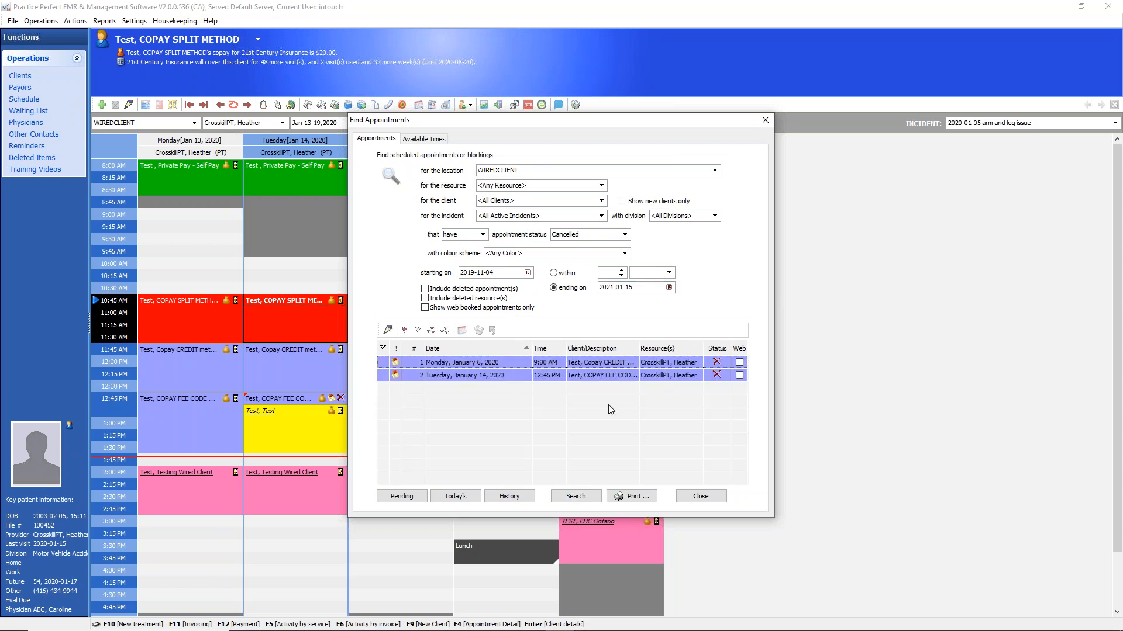
Preview the printout of the cancelled appointments with their notes, and close the preview and the appointment search
{"action": "left_click", "coordinate": [634, 496]}
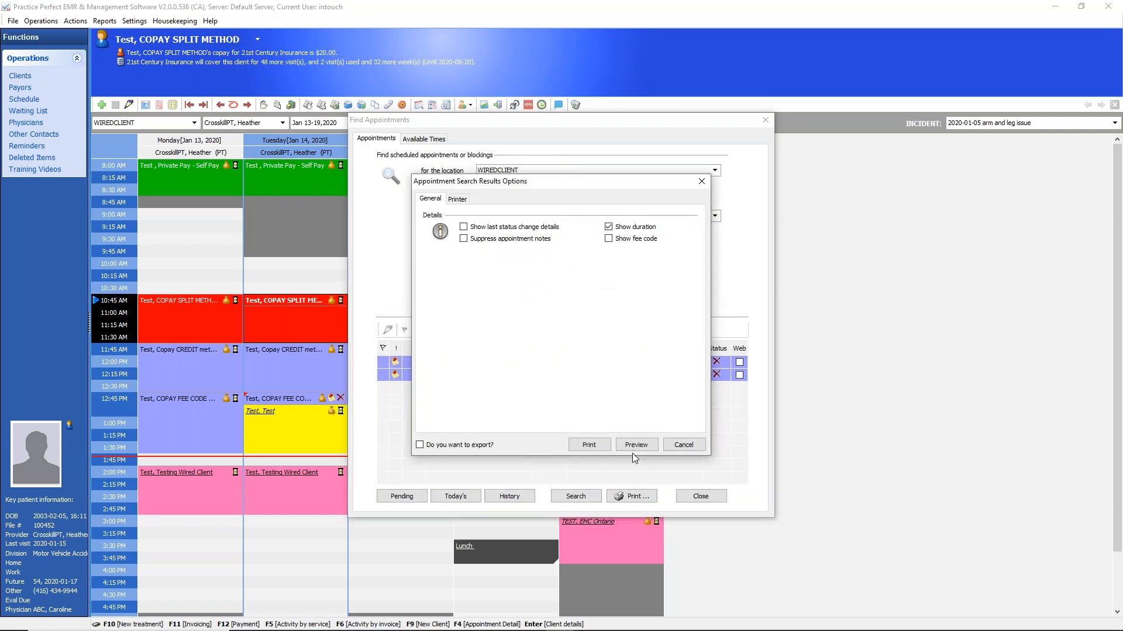
{"action": "left_click", "coordinate": [636, 445]}
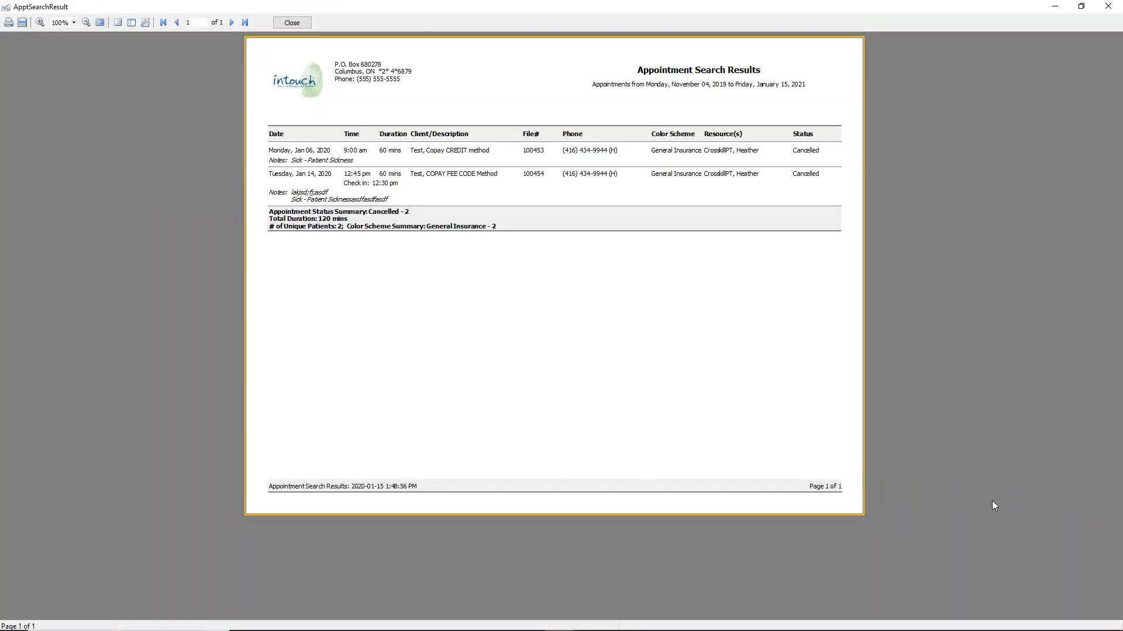
{"action": "key", "text": "ctrl+shift+d"}
{"action": "mouse_move", "coordinate": [361, 159]}
{"action": "left_mouse_down"}
{"action": "mouse_move", "coordinate": [335, 147]}
{"action": "mouse_move", "coordinate": [269, 153]}
{"action": "mouse_move", "coordinate": [363, 161]}
{"action": "mouse_move", "coordinate": [310, 183]}
{"action": "mouse_move", "coordinate": [319, 210]}
{"action": "mouse_move", "coordinate": [370, 190]}
{"action": "left_mouse_up"}
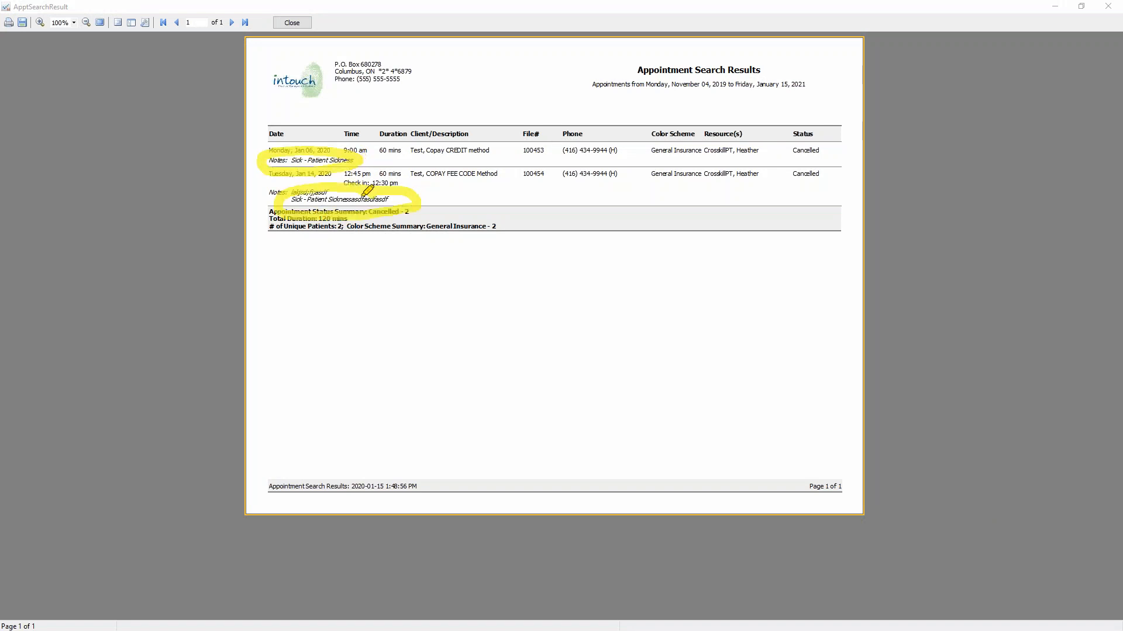
{"action": "key", "text": "Escape"}
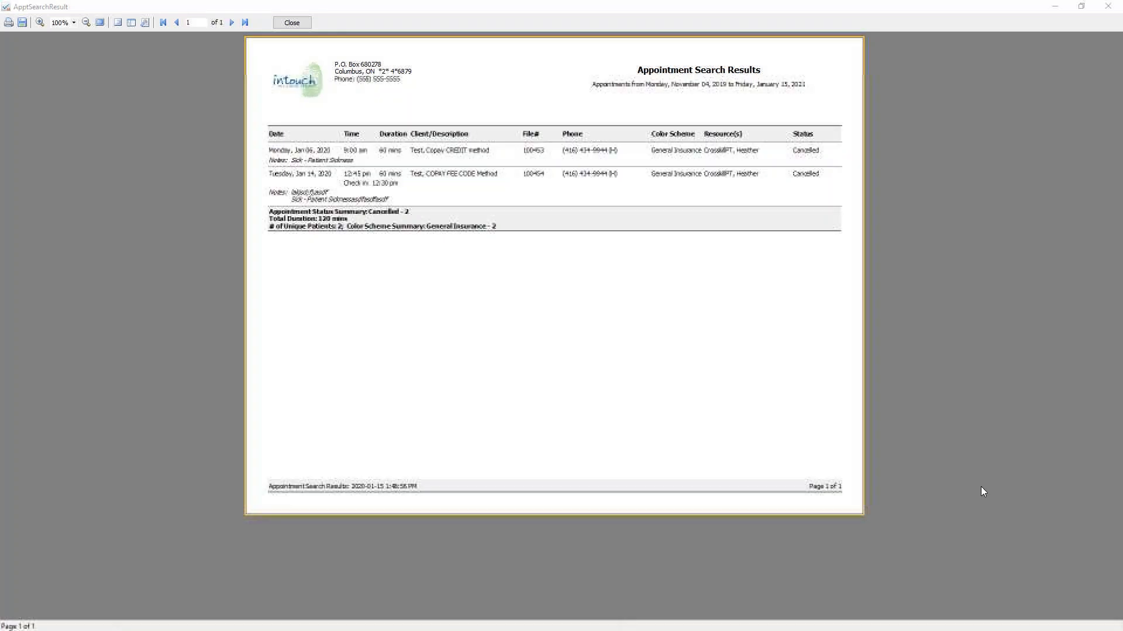
{"action": "left_click", "coordinate": [292, 22]}
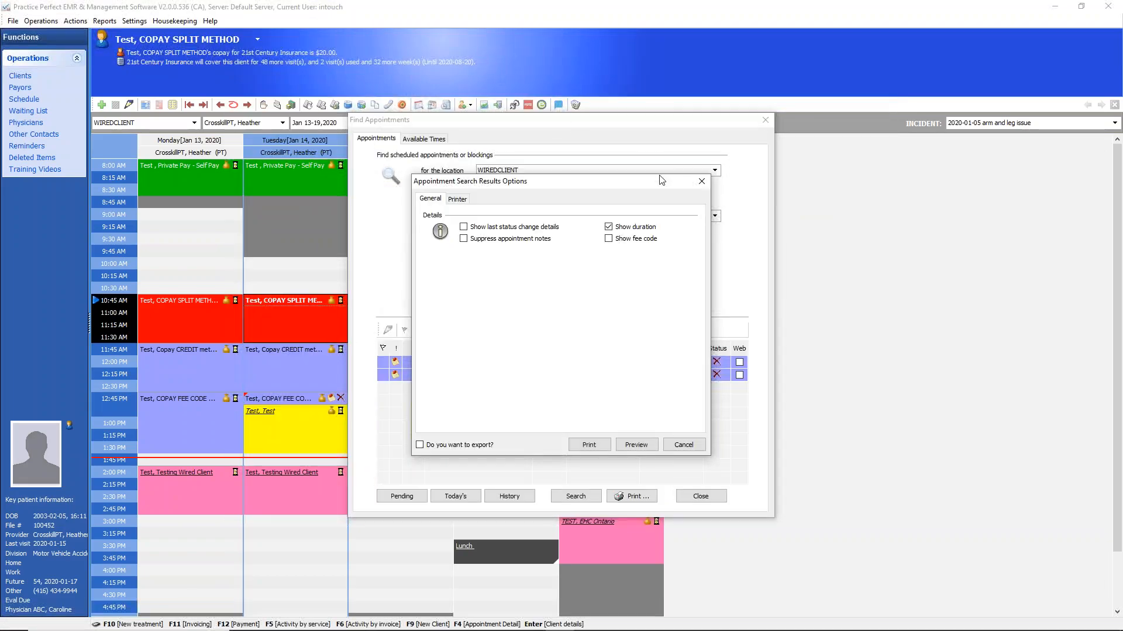
{"action": "left_click", "coordinate": [701, 181]}
{"action": "left_click", "coordinate": [765, 120]}
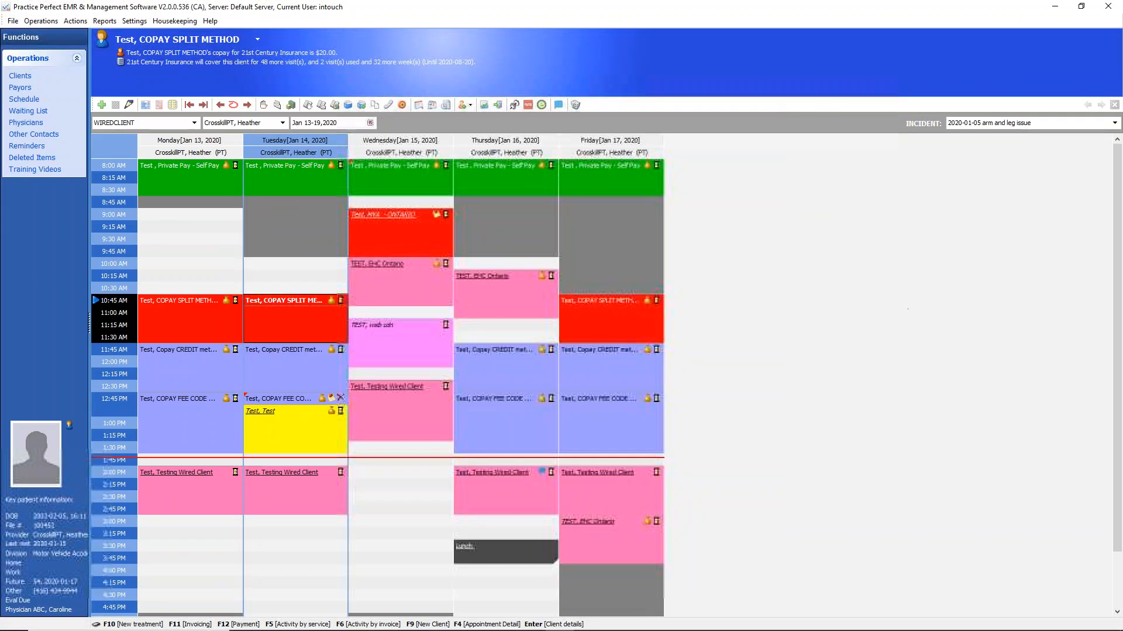
{"action": "key", "text": "ctrl+shift+d"}
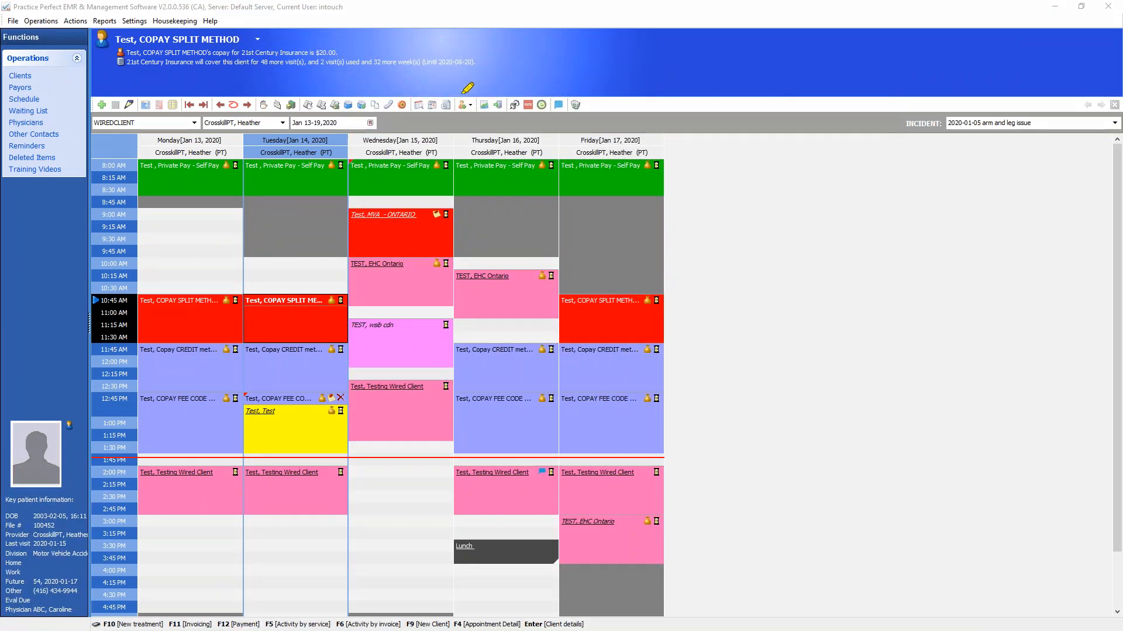
{"action": "mouse_move", "coordinate": [425, 98]}
{"action": "left_mouse_down"}
{"action": "mouse_move", "coordinate": [414, 115]}
{"action": "mouse_move", "coordinate": [433, 113]}
{"action": "mouse_move", "coordinate": [418, 111]}
{"action": "mouse_move", "coordinate": [420, 93]}
{"action": "left_mouse_up"}
{"action": "left_click", "coordinate": [404, 233]}
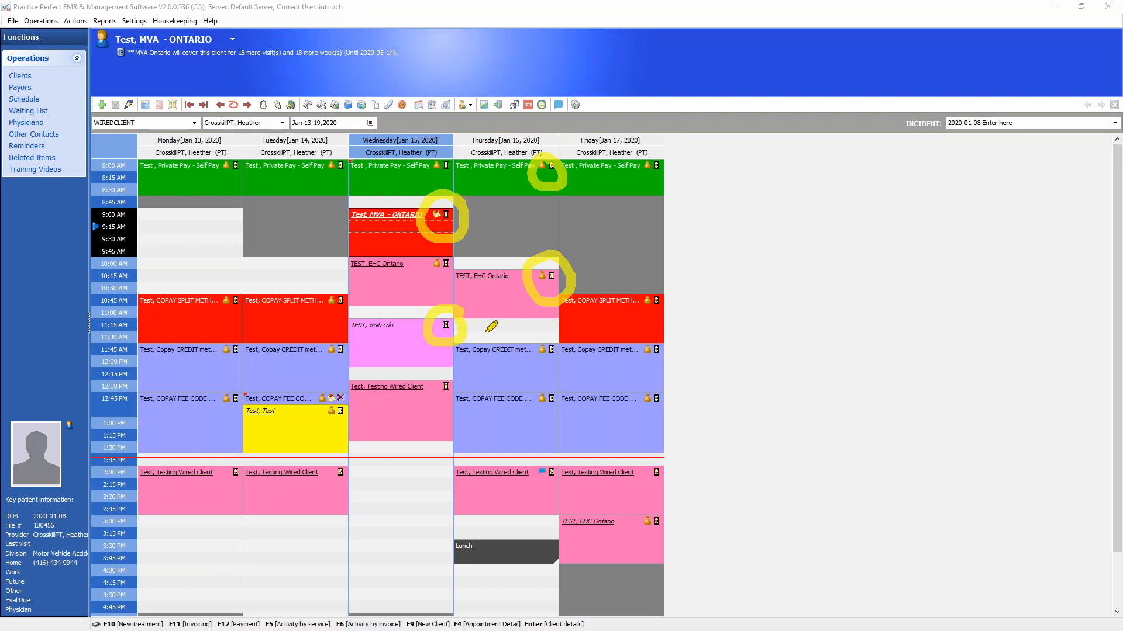
{"action": "mouse_move", "coordinate": [572, 459]}
{"action": "left_mouse_down"}
{"action": "mouse_move", "coordinate": [530, 465]}
{"action": "mouse_move", "coordinate": [576, 452]}
{"action": "left_mouse_up"}
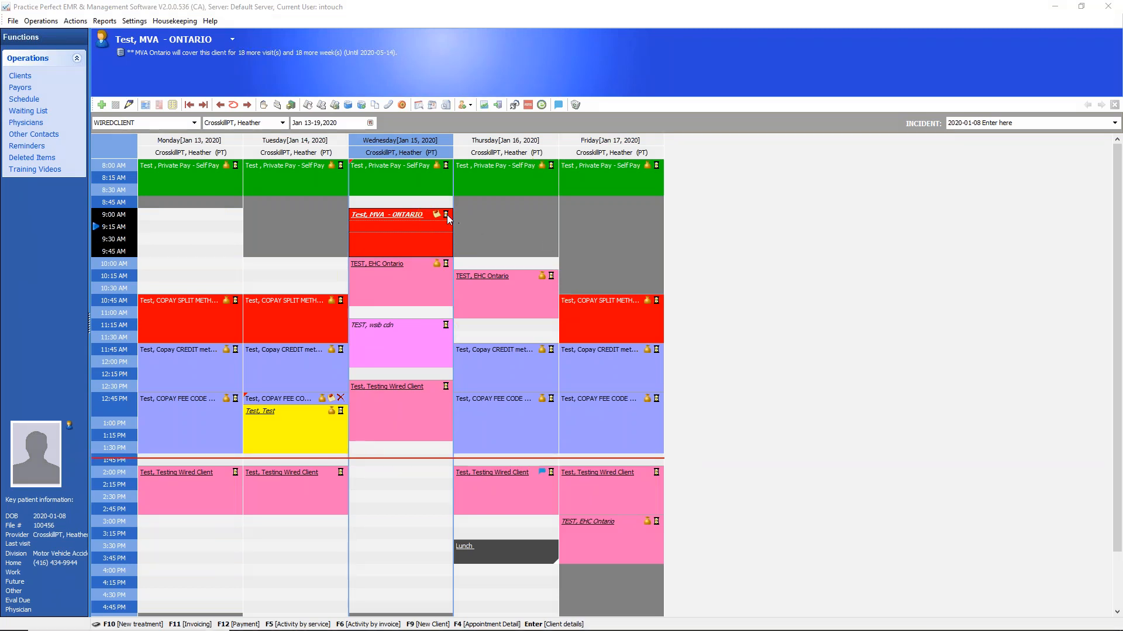
Mark the EHC Ontario client's Thursday 10:15 AM appointment as Cancelled with reason Sick, adding "jhlkjxchkhdjkfgkljdfjlkg" to the cancellation note
{"action": "left_click", "coordinate": [551, 276]}
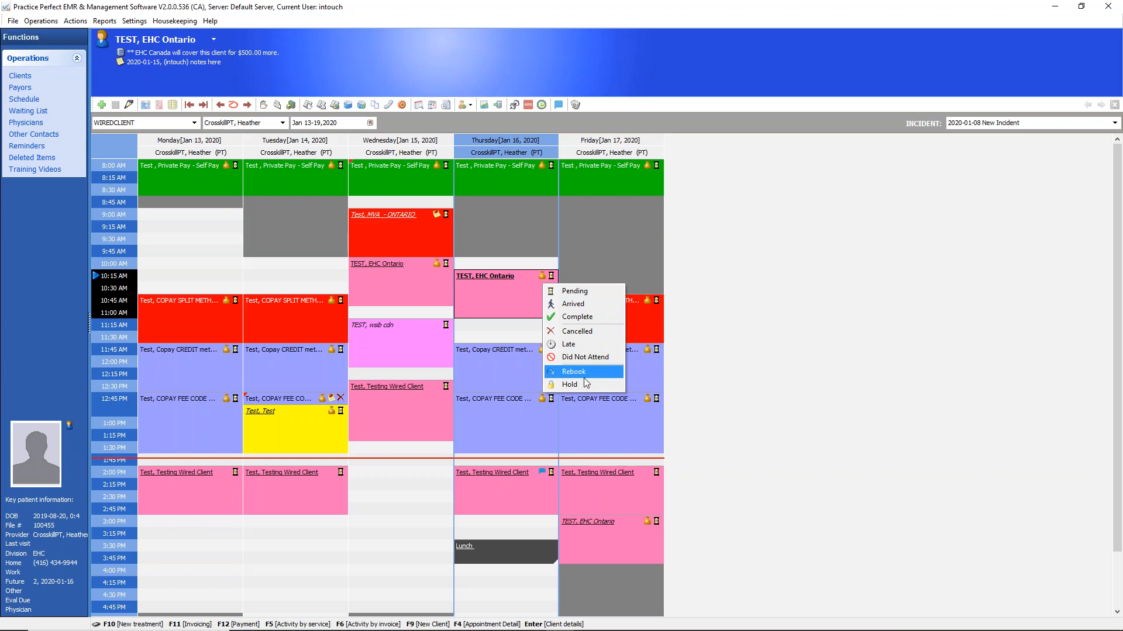
{"action": "left_click", "coordinate": [581, 335]}
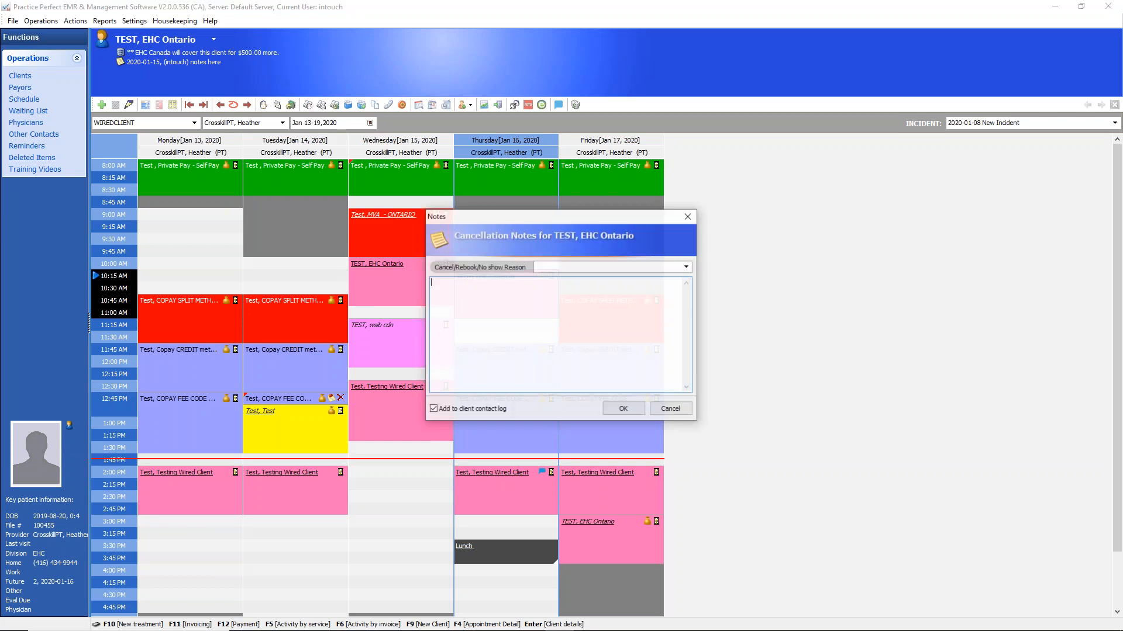
{"action": "double_click", "coordinate": [686, 269]}
{"action": "left_click", "coordinate": [686, 269]}
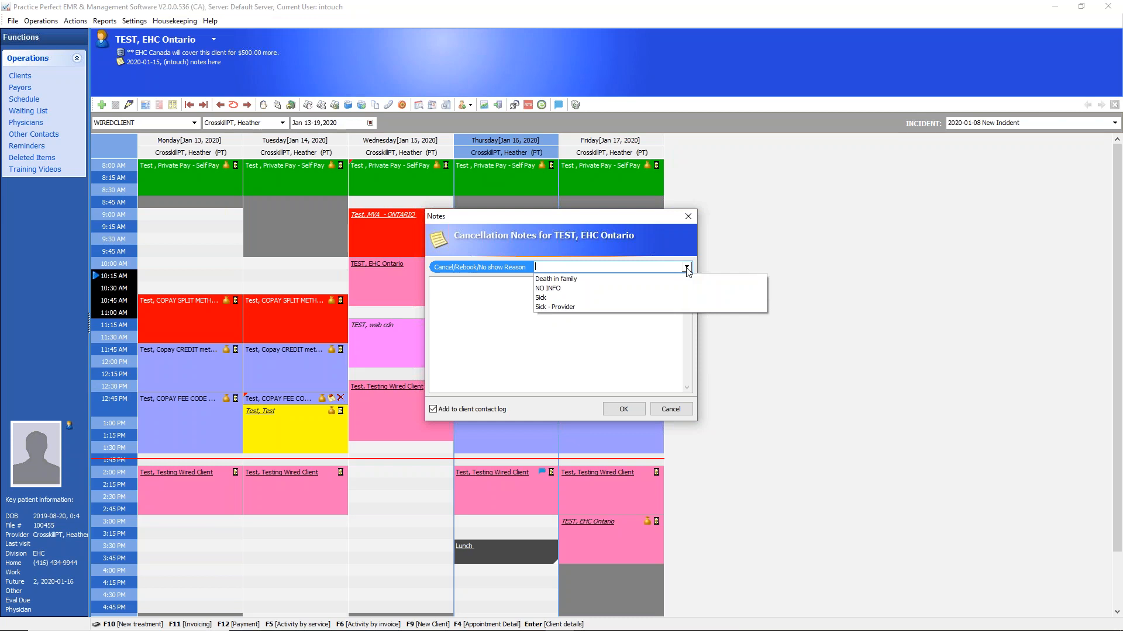
{"action": "left_click", "coordinate": [547, 297]}
{"action": "left_click_drag", "start_coordinate": [502, 284], "coordinate": [527, 293]}
{"action": "left_click", "coordinate": [520, 281]}
{"action": "type", "text": "jhlkjxchkhdjkfgkljdfjlkg"}
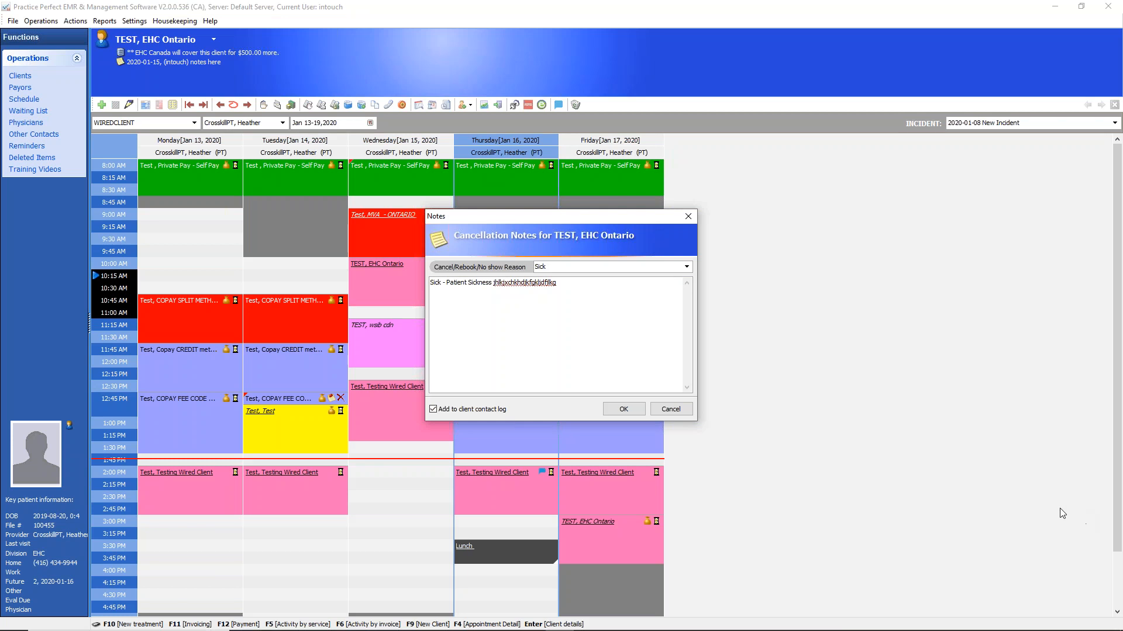
{"action": "left_click", "coordinate": [1032, 490]}
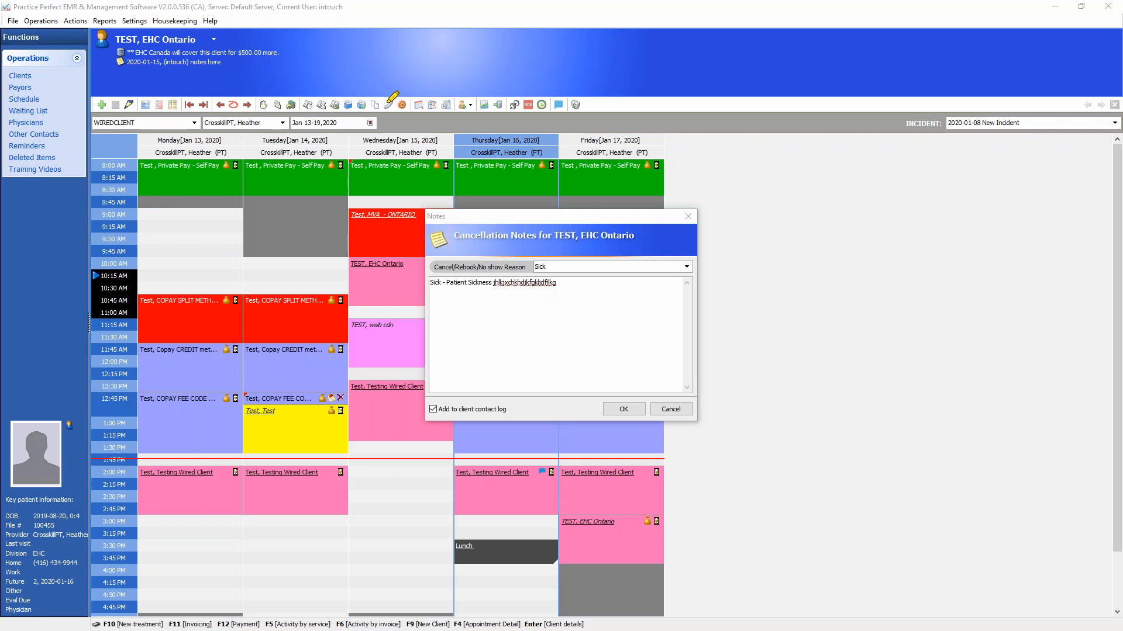
{"action": "mouse_move", "coordinate": [389, 37]}
{"action": "left_mouse_down"}
{"action": "mouse_move", "coordinate": [399, 104]}
{"action": "mouse_move", "coordinate": [387, 118]}
{"action": "mouse_move", "coordinate": [385, 107]}
{"action": "left_mouse_up"}
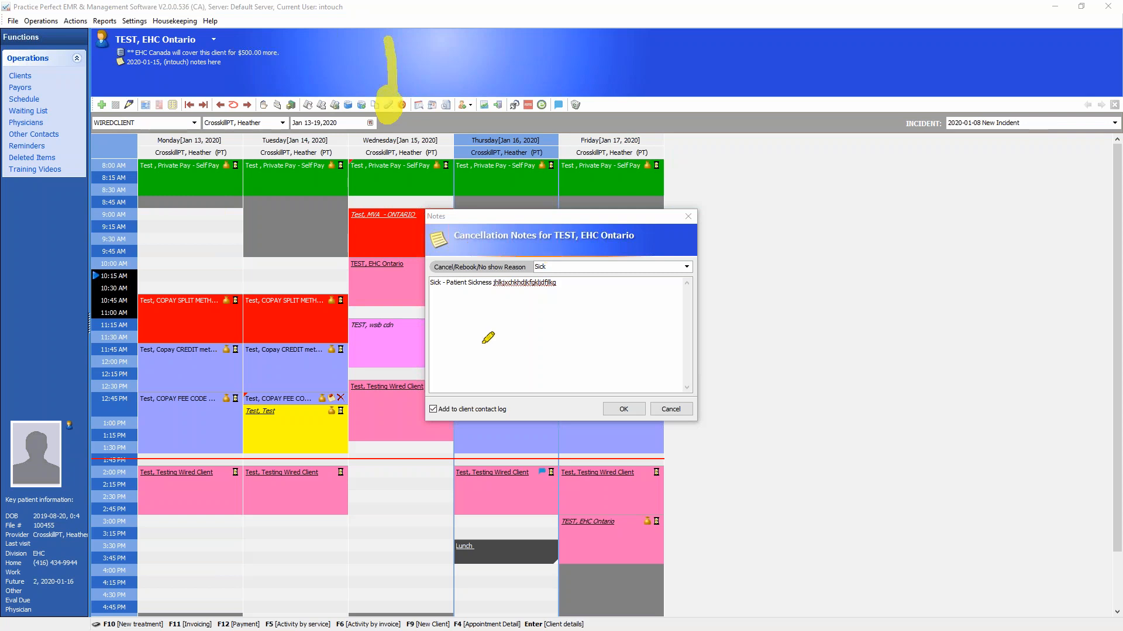
{"action": "left_click_drag", "start_coordinate": [451, 389], "coordinate": [431, 417]}
{"action": "left_click_drag", "start_coordinate": [561, 433], "coordinate": [454, 400]}
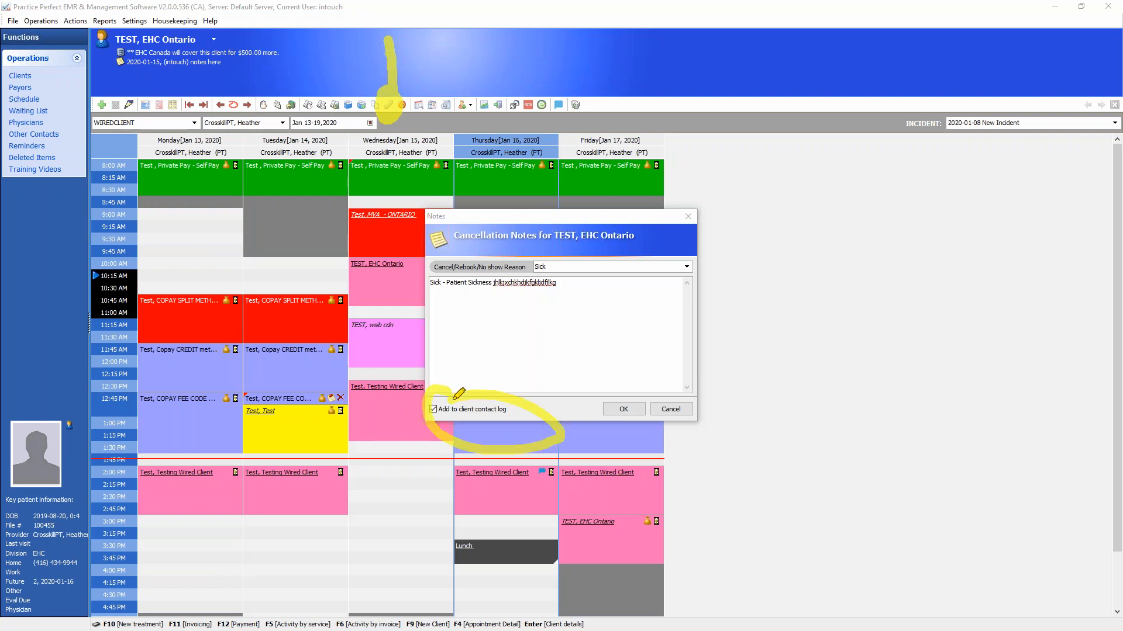
{"action": "left_click", "coordinate": [986, 502]}
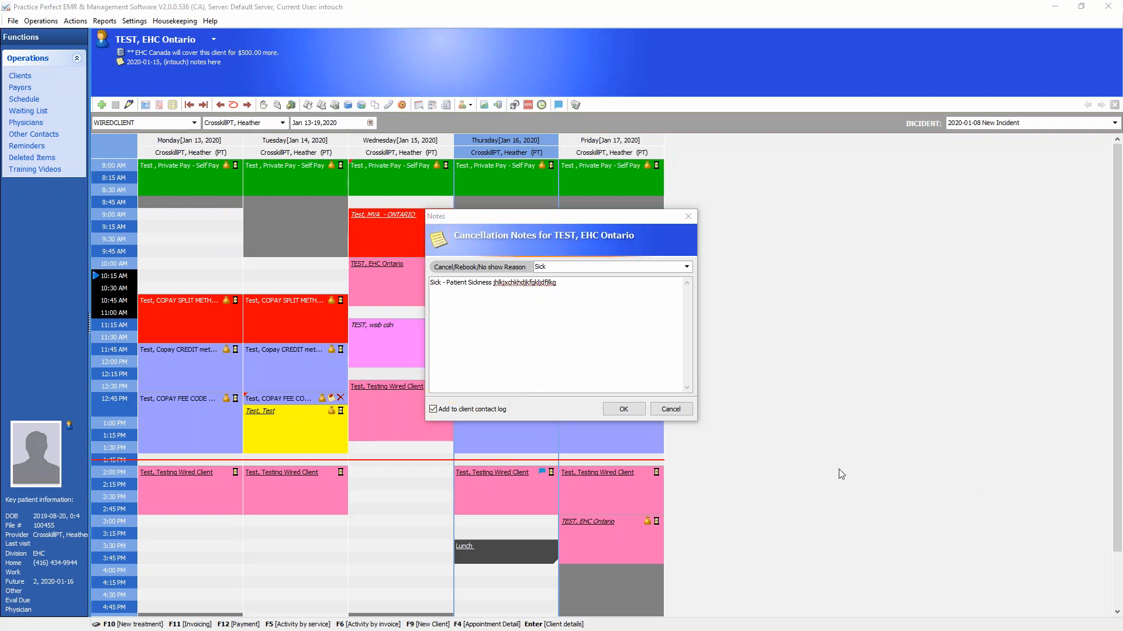
Save the cancellation note with the client contact log entry, and view the note on the cancelled appointment
{"action": "left_click", "coordinate": [624, 410]}
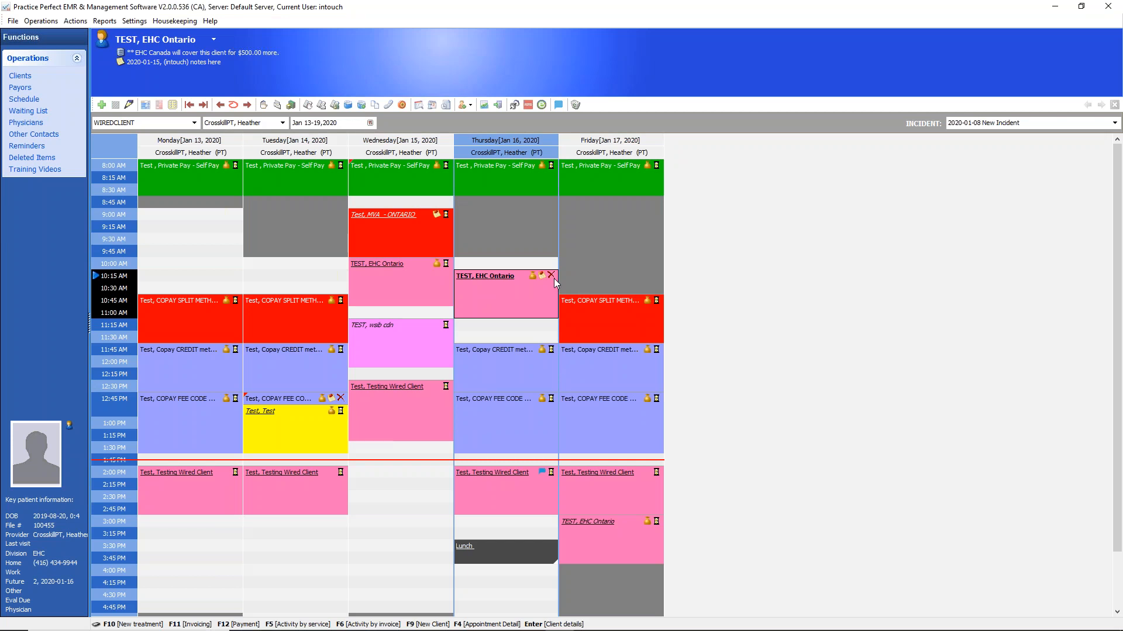
{"action": "mouse_move", "coordinate": [545, 279]}
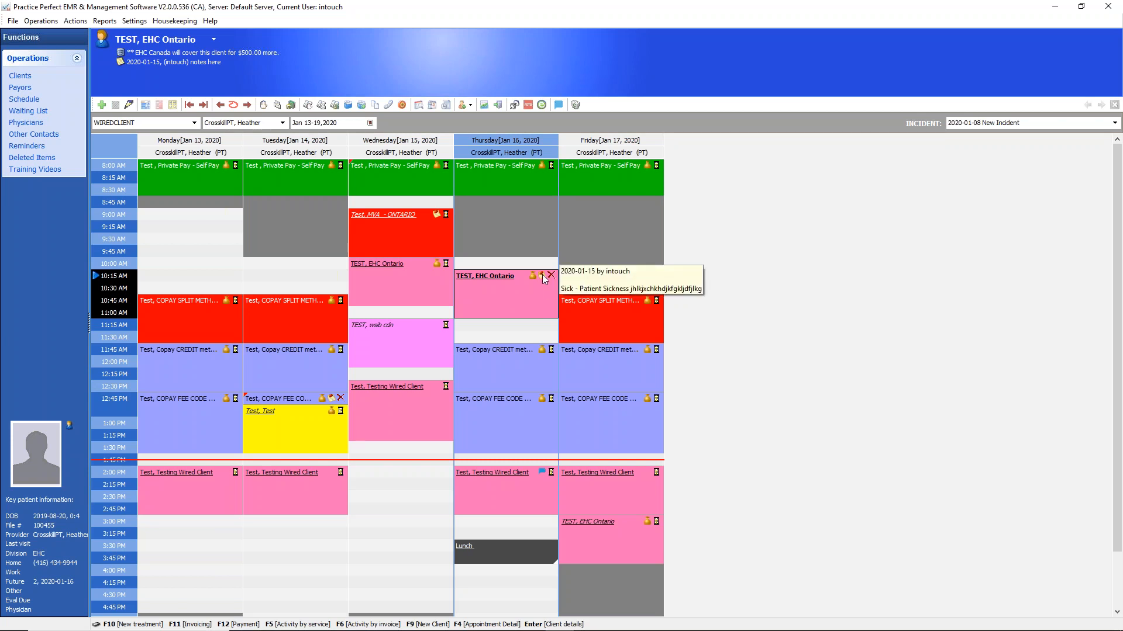
{"action": "right_click", "coordinate": [585, 303]}
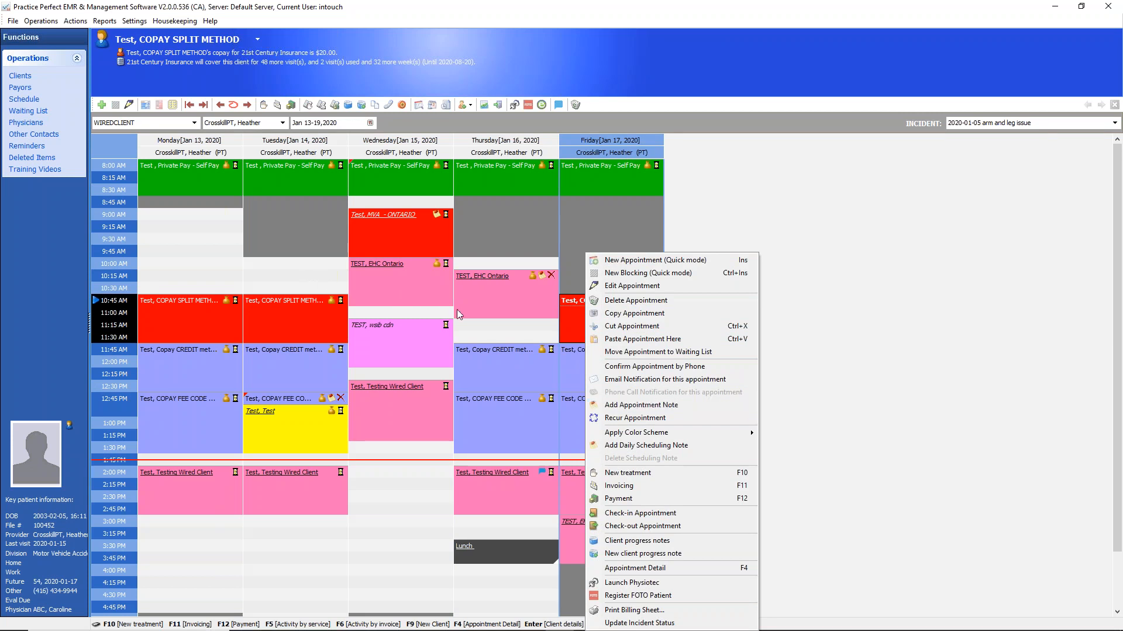
{"action": "left_click", "coordinate": [506, 331]}
{"action": "double_click", "coordinate": [504, 327]}
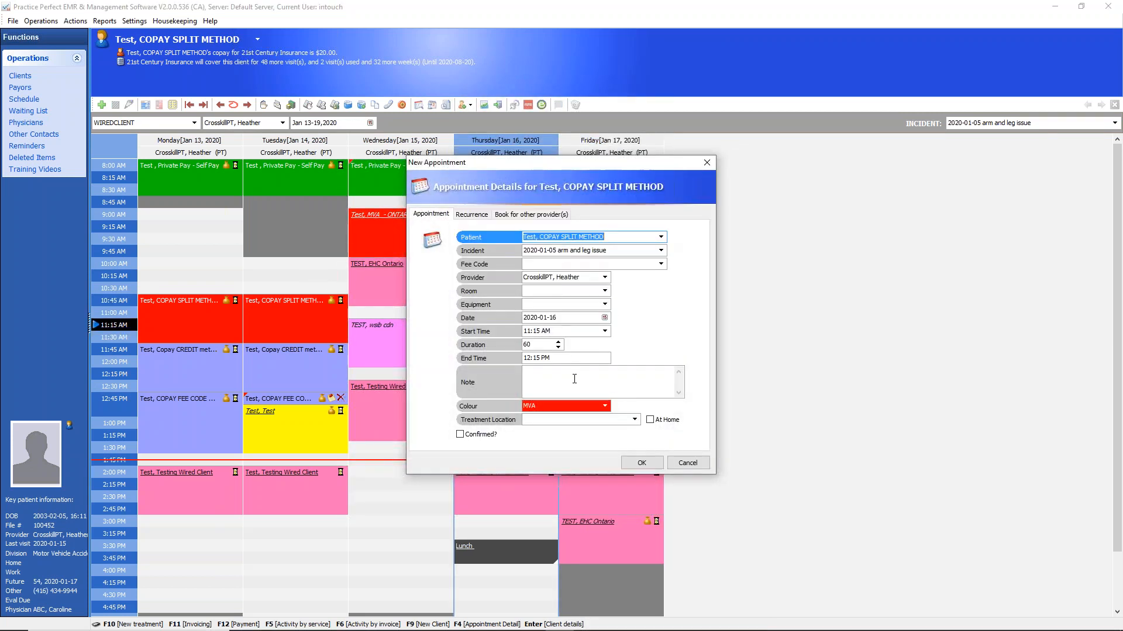
{"action": "left_click", "coordinate": [574, 379]}
{"action": "type", "text": "asdasdasdas"}
{"action": "key", "text": "ctrl+a"}
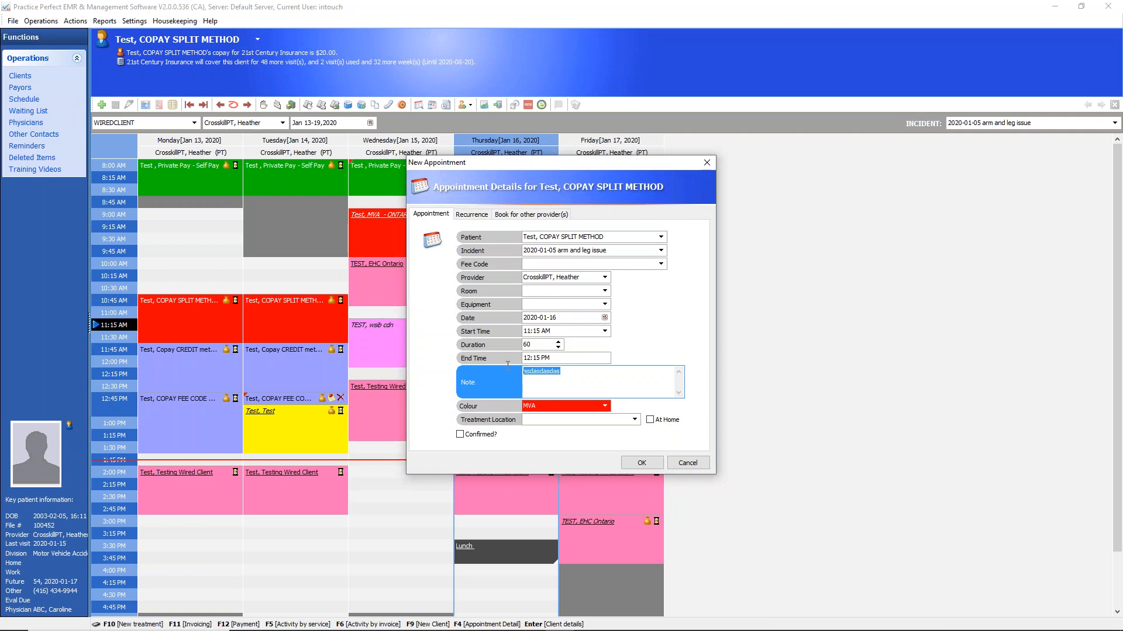
{"action": "left_click", "coordinate": [688, 464]}
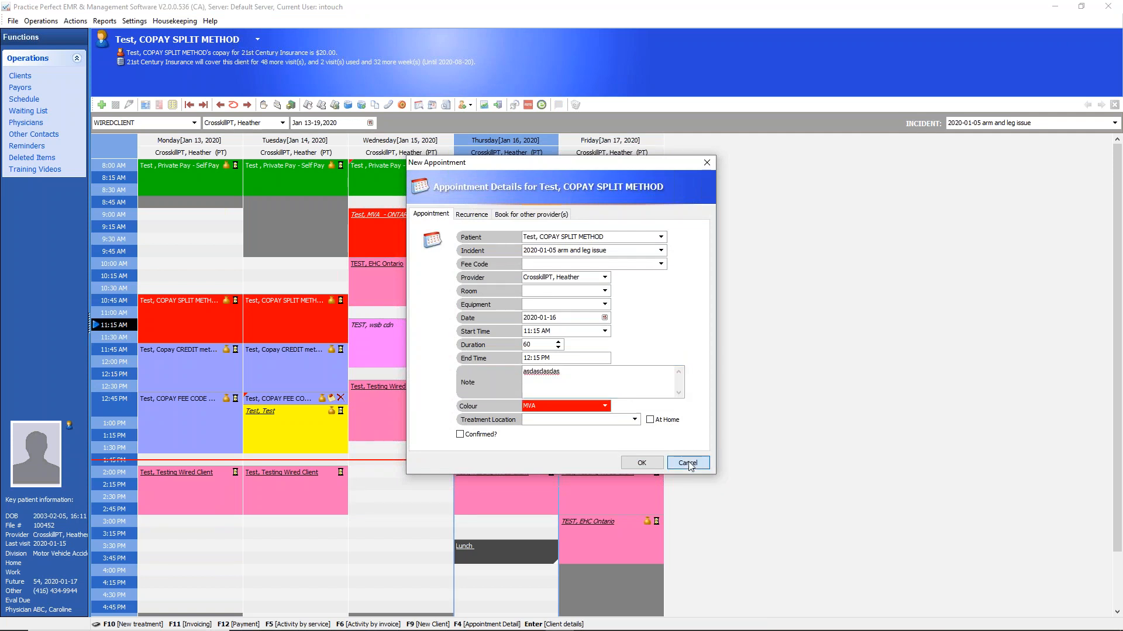
Move the COPAY SPLIT METHOD client's Friday 10:45 AM appointment to Thursday, January 16 at 10:30 AM
{"action": "left_click", "coordinate": [527, 287]}
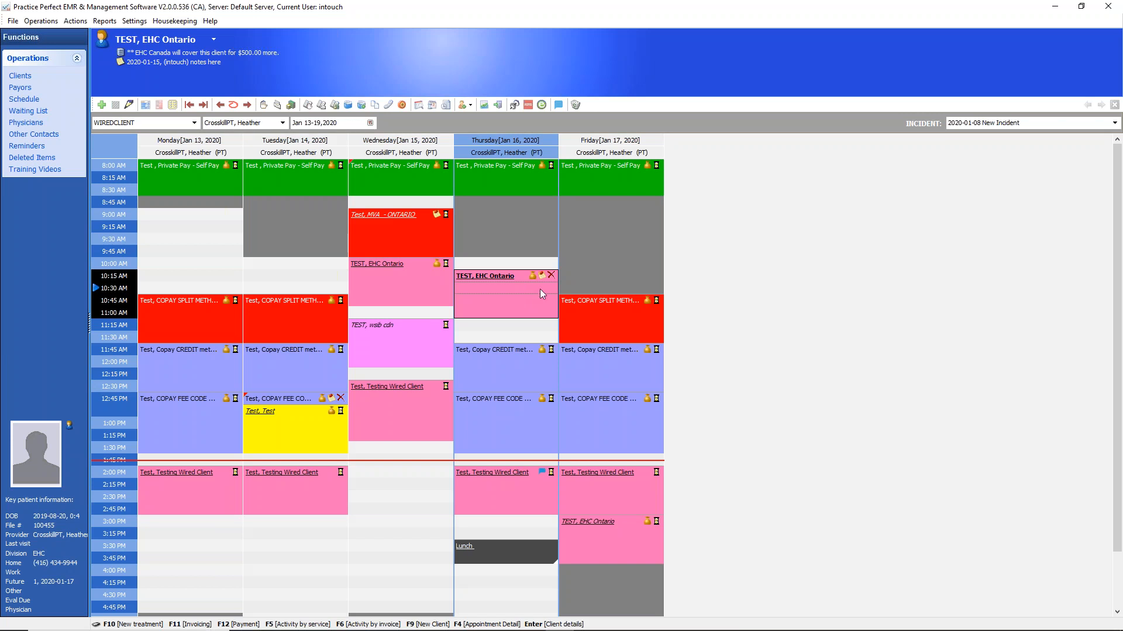
{"action": "left_click_drag", "start_coordinate": [608, 307], "coordinate": [510, 284]}
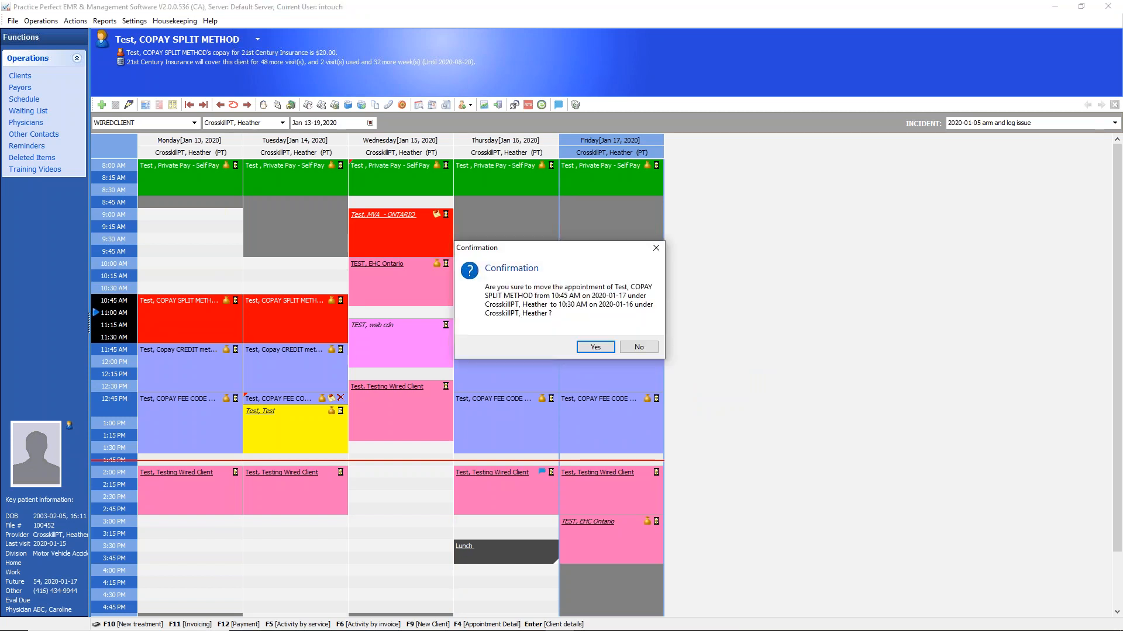
{"action": "left_click", "coordinate": [595, 346]}
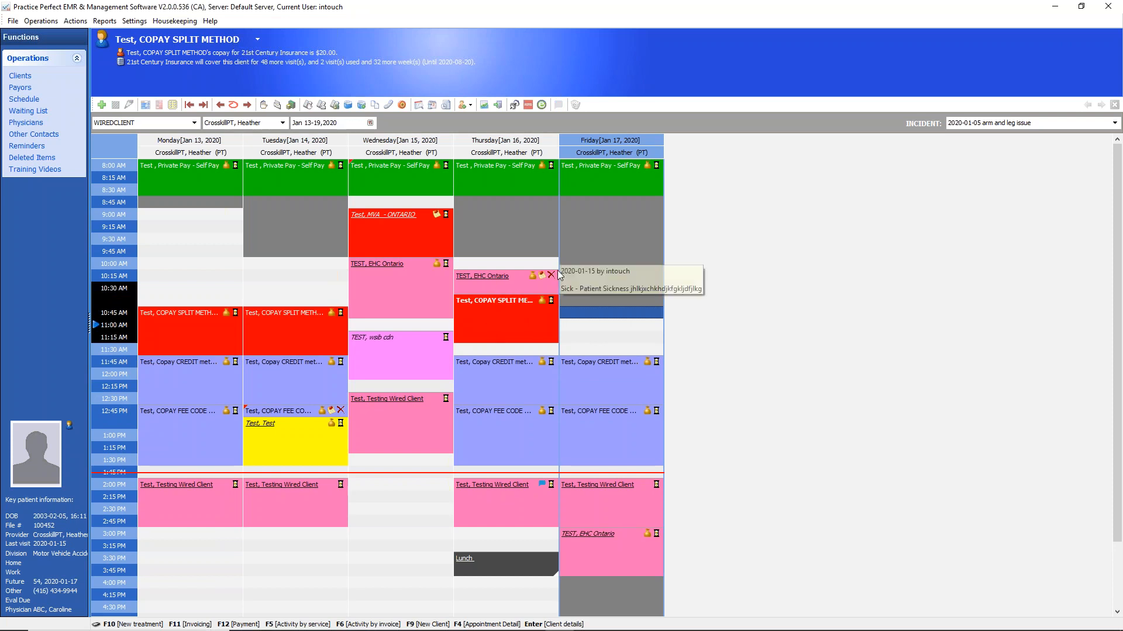
Move the COPAY SPLIT METHOD client's Thursday appointment to Friday, January 17 at 11:00 AM
{"action": "left_click", "coordinate": [500, 316]}
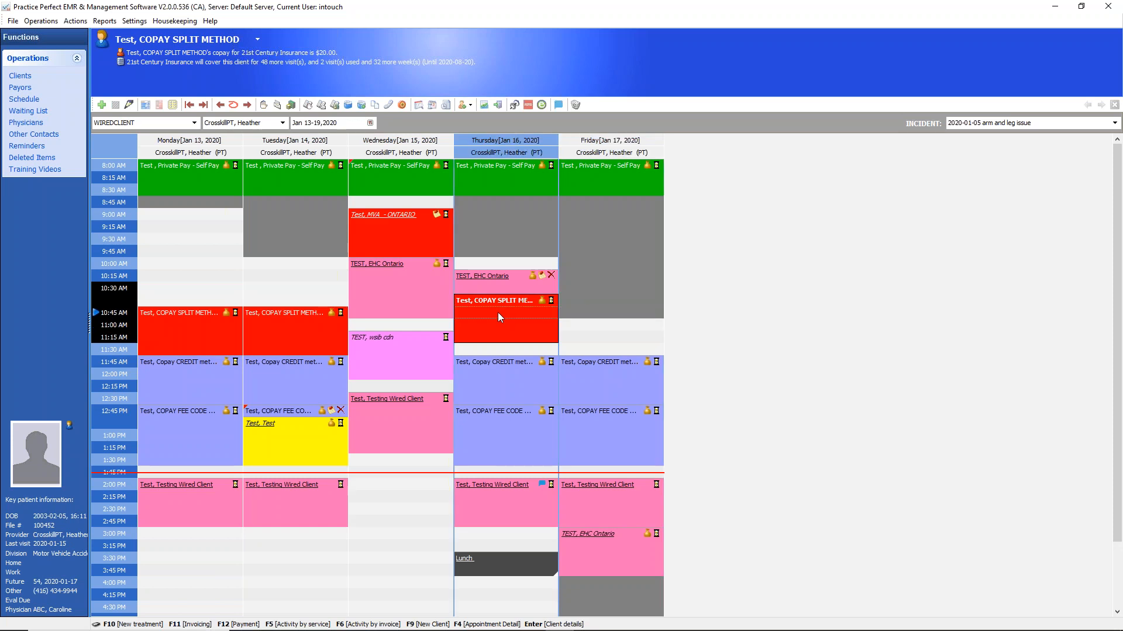
{"action": "left_click_drag", "start_coordinate": [500, 316], "coordinate": [616, 331]}
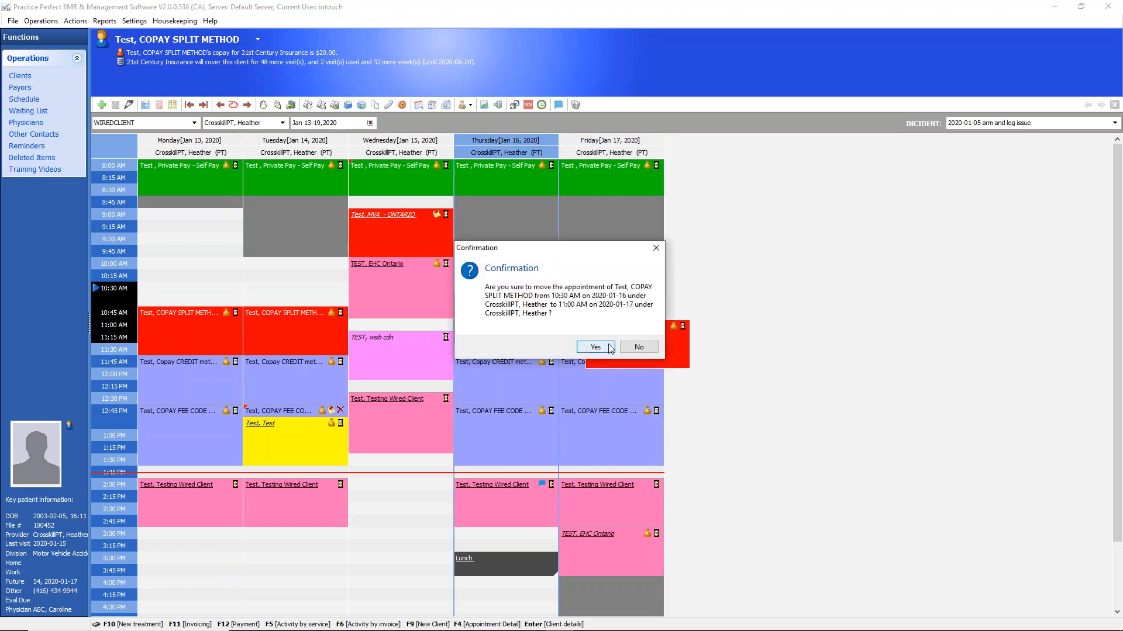
{"action": "left_click", "coordinate": [607, 350]}
{"action": "left_click", "coordinate": [464, 279]}
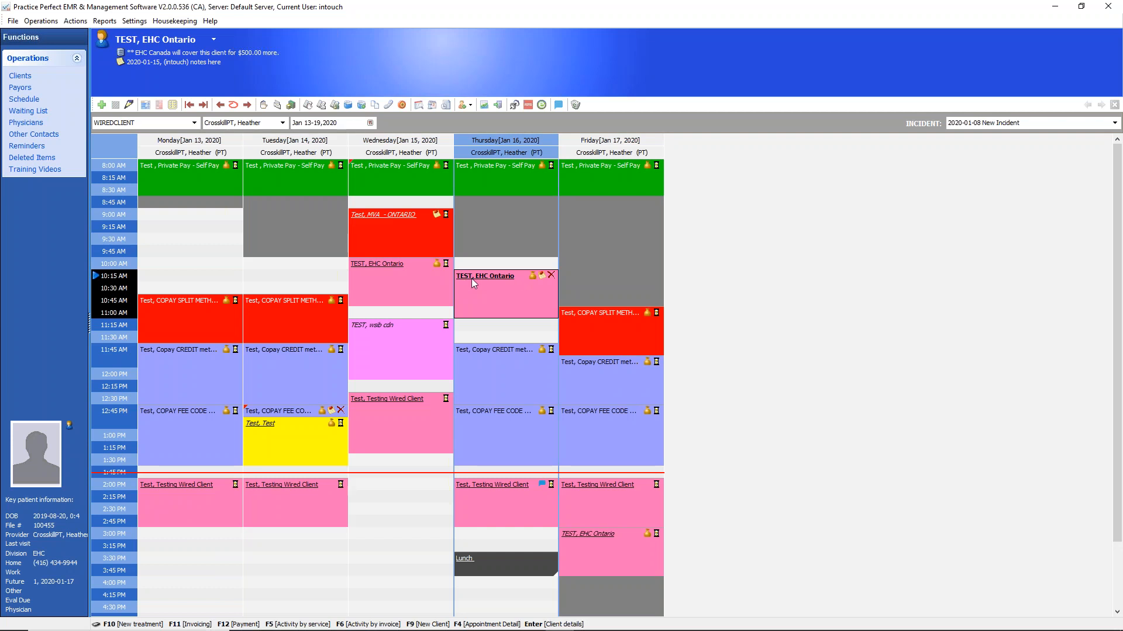
{"action": "left_click", "coordinate": [102, 105]}
{"action": "left_click", "coordinate": [663, 241]}
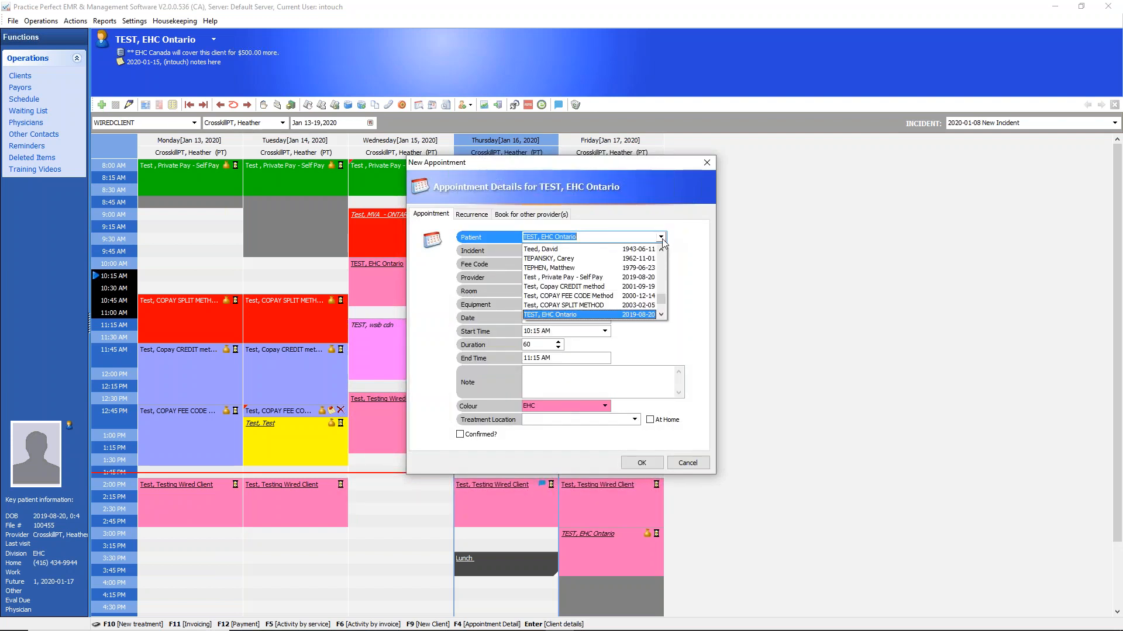
{"action": "left_click", "coordinate": [707, 162]}
{"action": "left_click", "coordinate": [707, 163]}
Open the MVA - ONTARIO client's details from the Wednesday 9:00 AM appointment, return to the schedule, and open the details again
{"action": "left_click", "coordinate": [420, 283]}
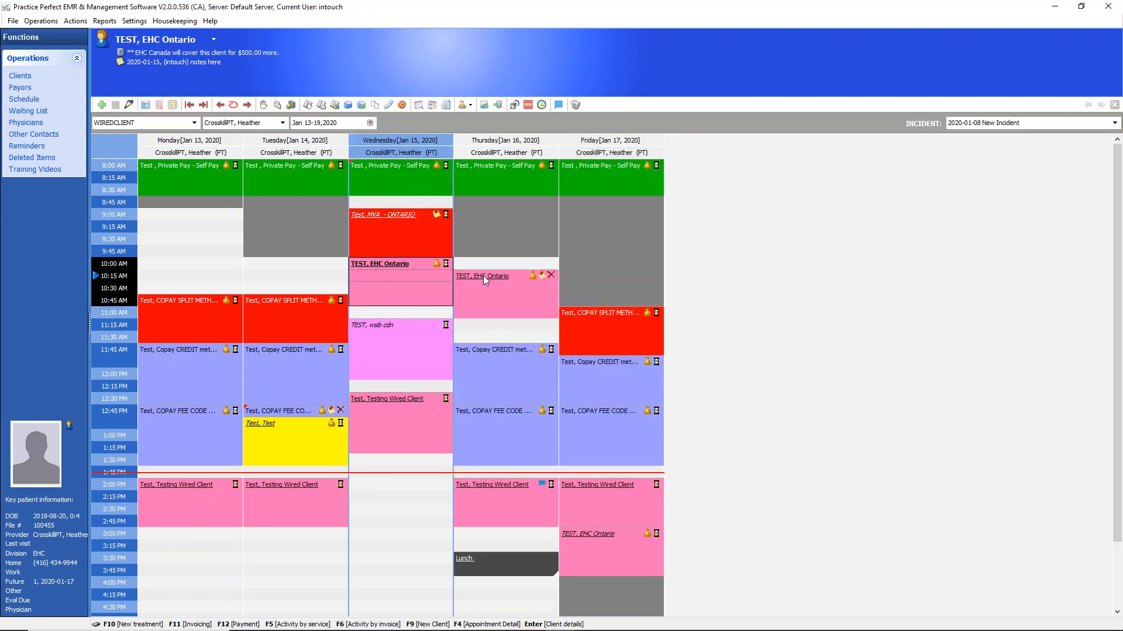
{"action": "left_click", "coordinate": [427, 229]}
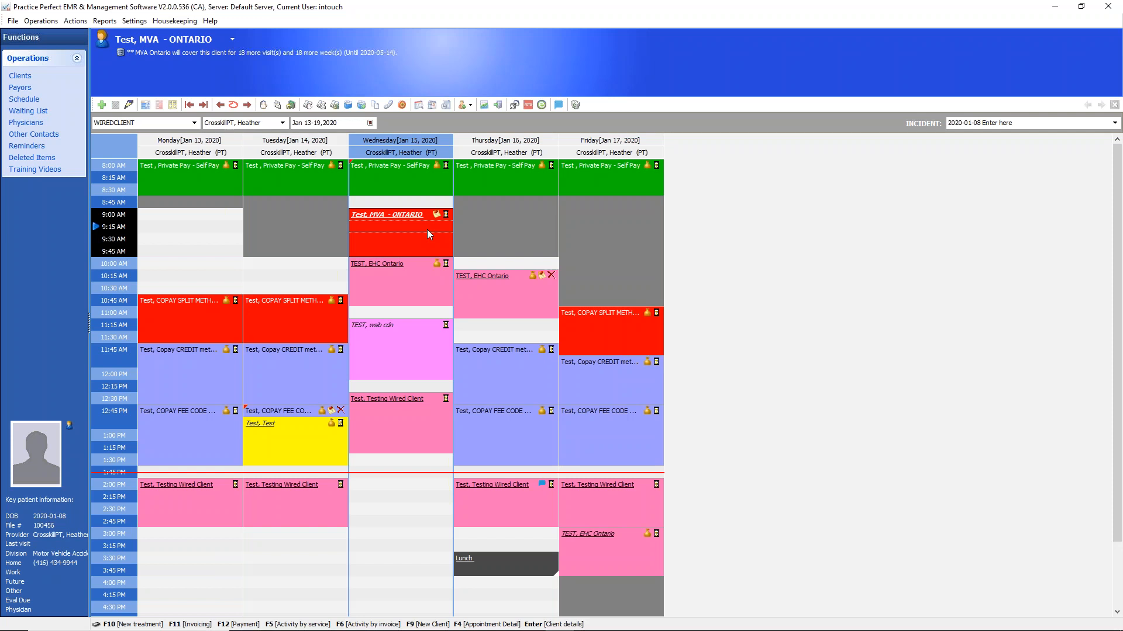
{"action": "double_click", "coordinate": [427, 229]}
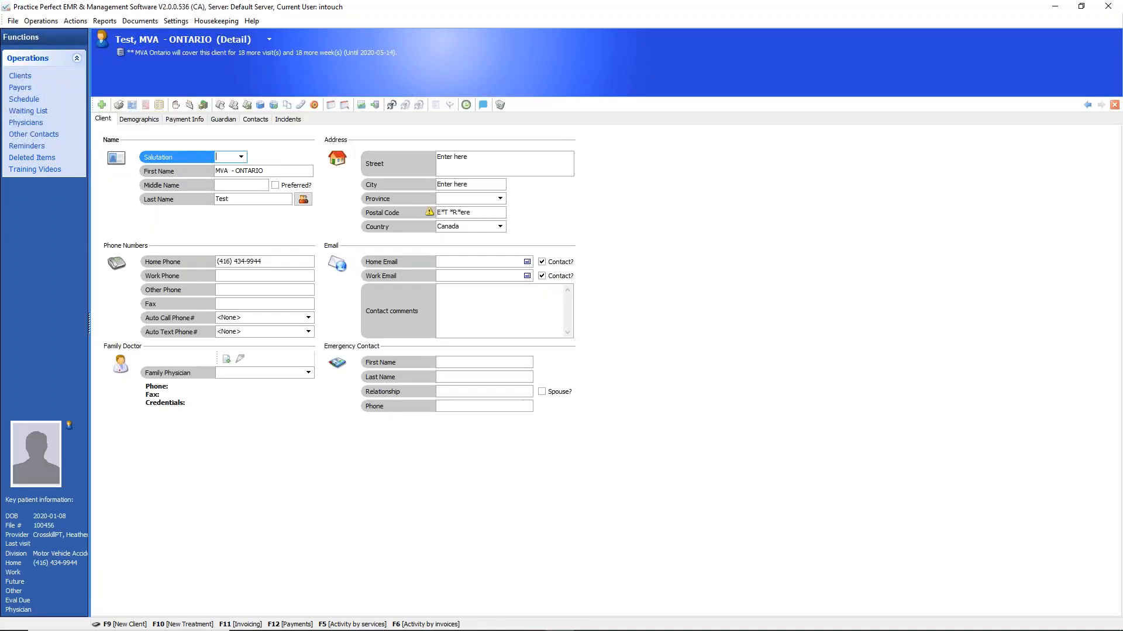
{"action": "left_click", "coordinate": [24, 99]}
{"action": "left_click", "coordinate": [414, 281]}
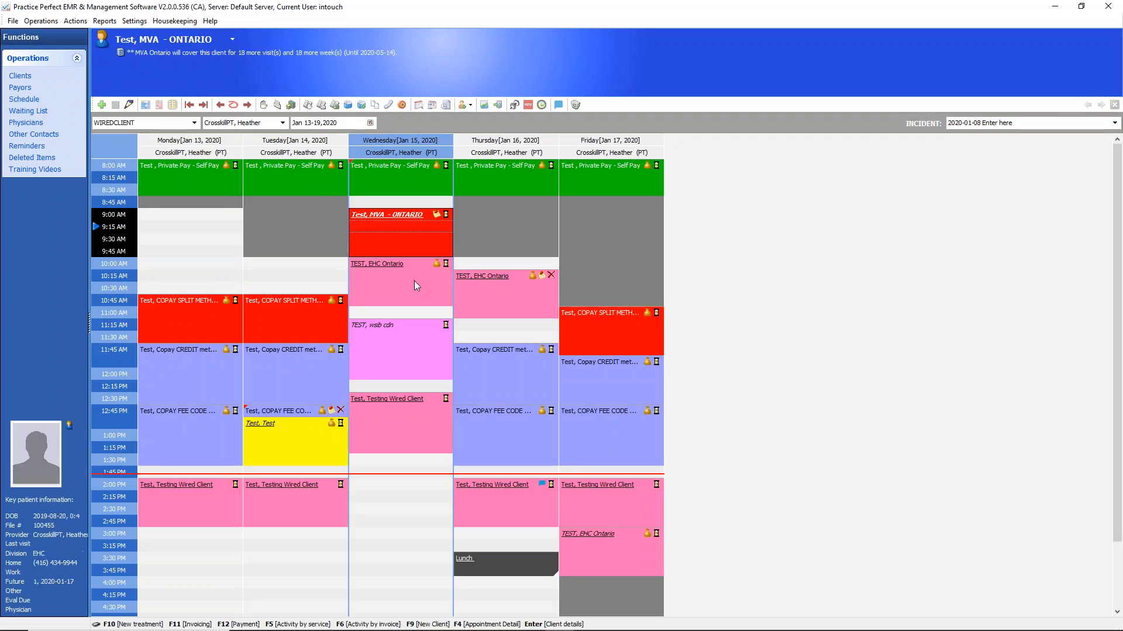
{"action": "left_click", "coordinate": [392, 233]}
{"action": "key", "text": "Return"}
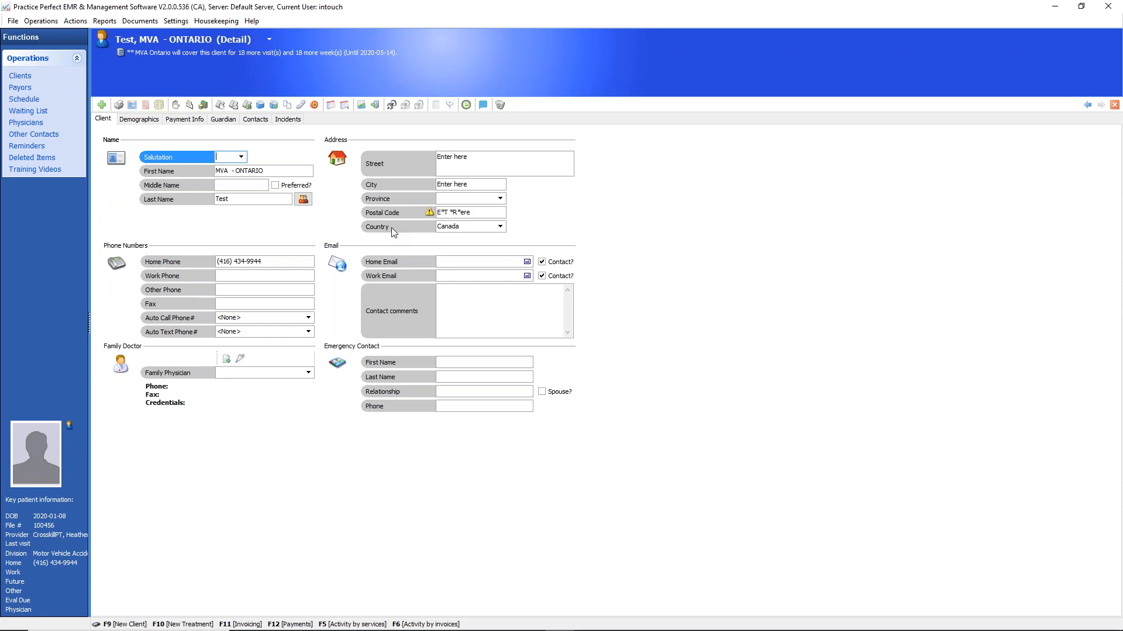
Review the client's demographics, payment, guardian and contact information, and open the incident details
{"action": "left_click", "coordinate": [135, 121]}
{"action": "left_click", "coordinate": [181, 121]}
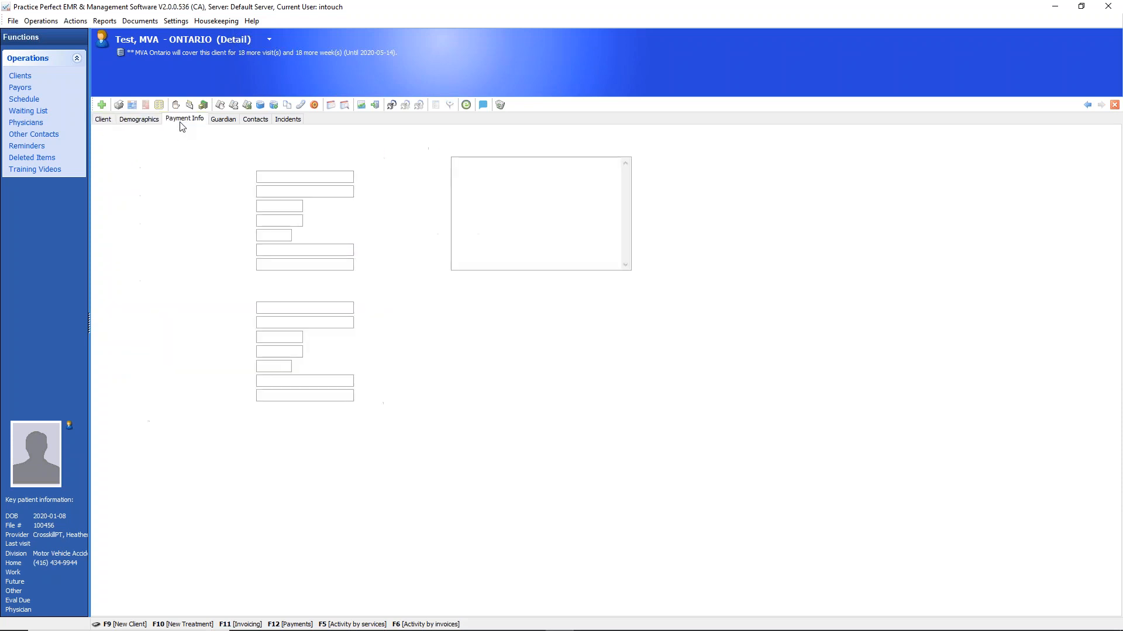
{"action": "left_click", "coordinate": [104, 119]}
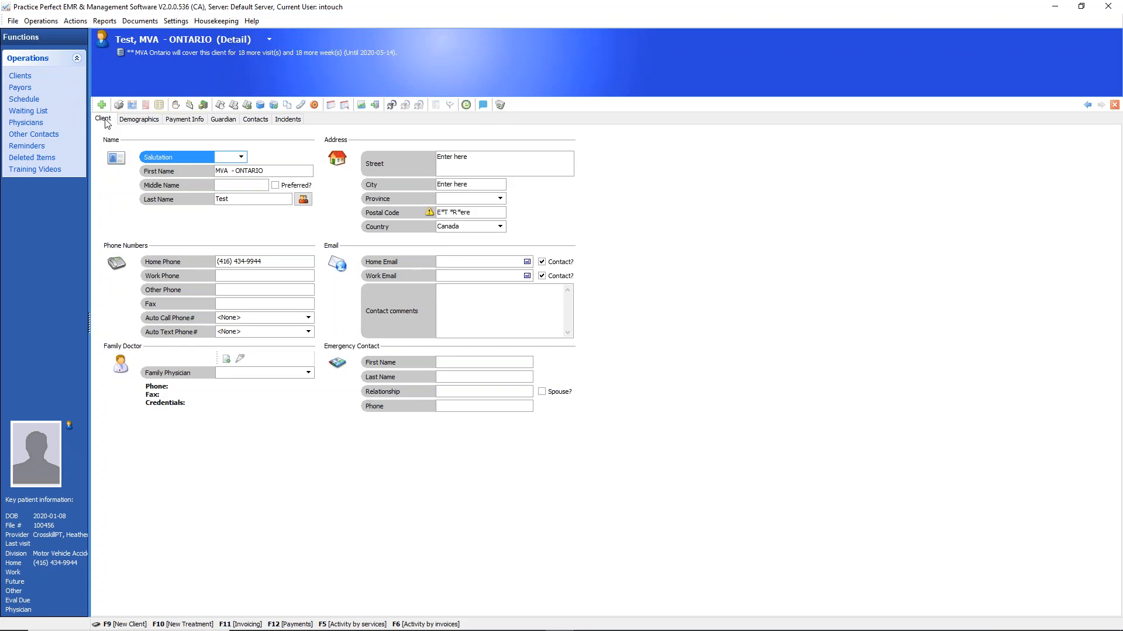
{"action": "left_click", "coordinate": [138, 120]}
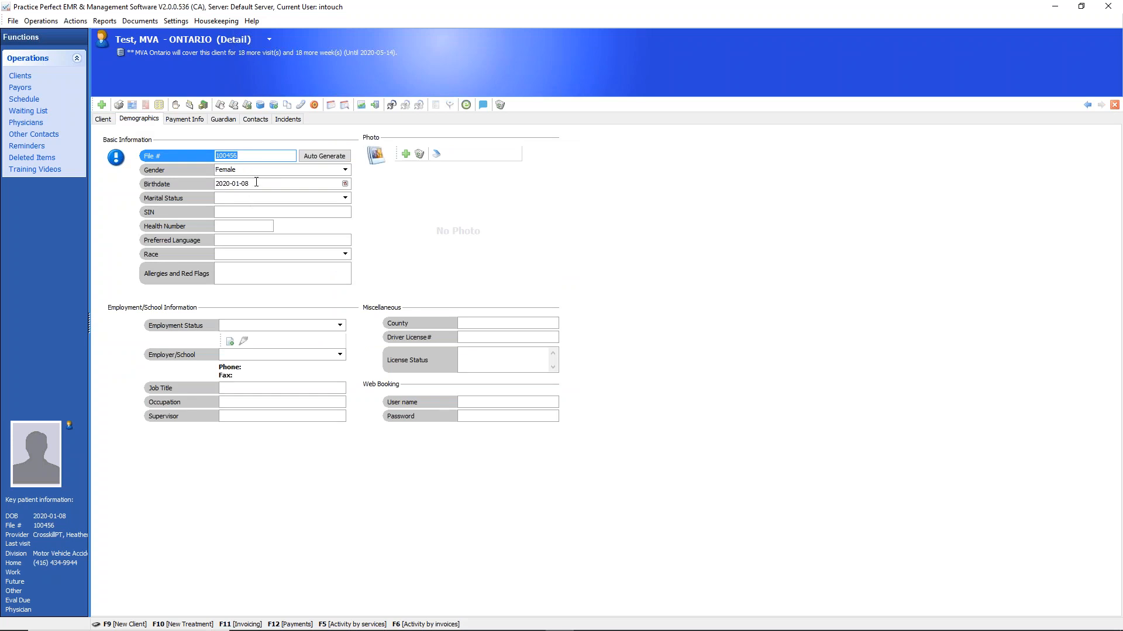
{"action": "left_click", "coordinate": [444, 212]}
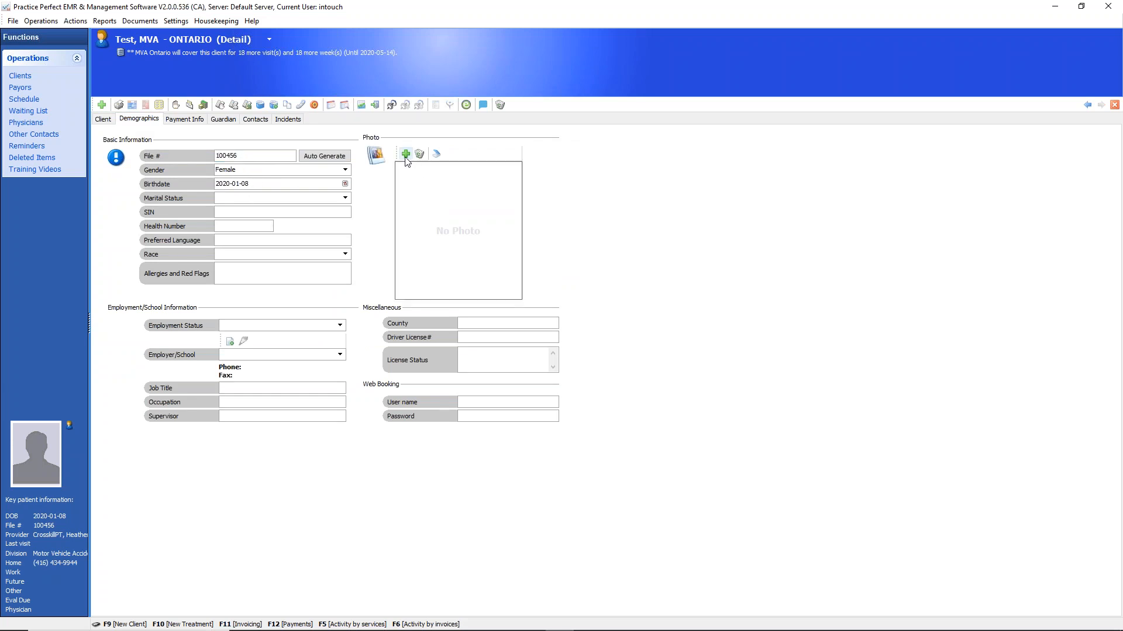
{"action": "left_click", "coordinate": [195, 120]}
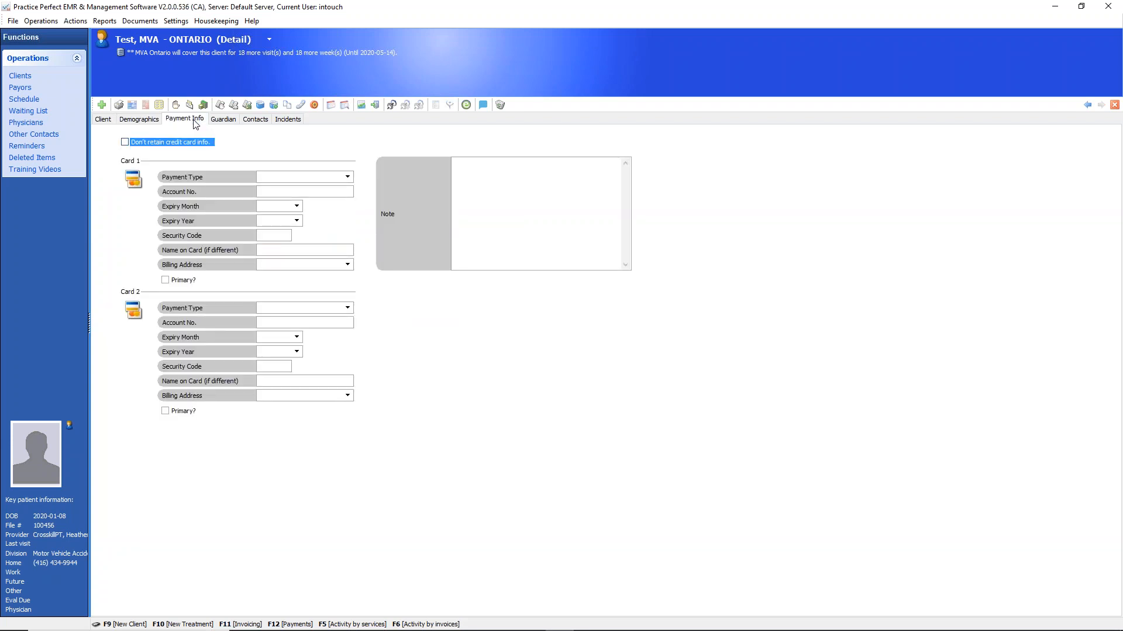
{"action": "left_click", "coordinate": [231, 123]}
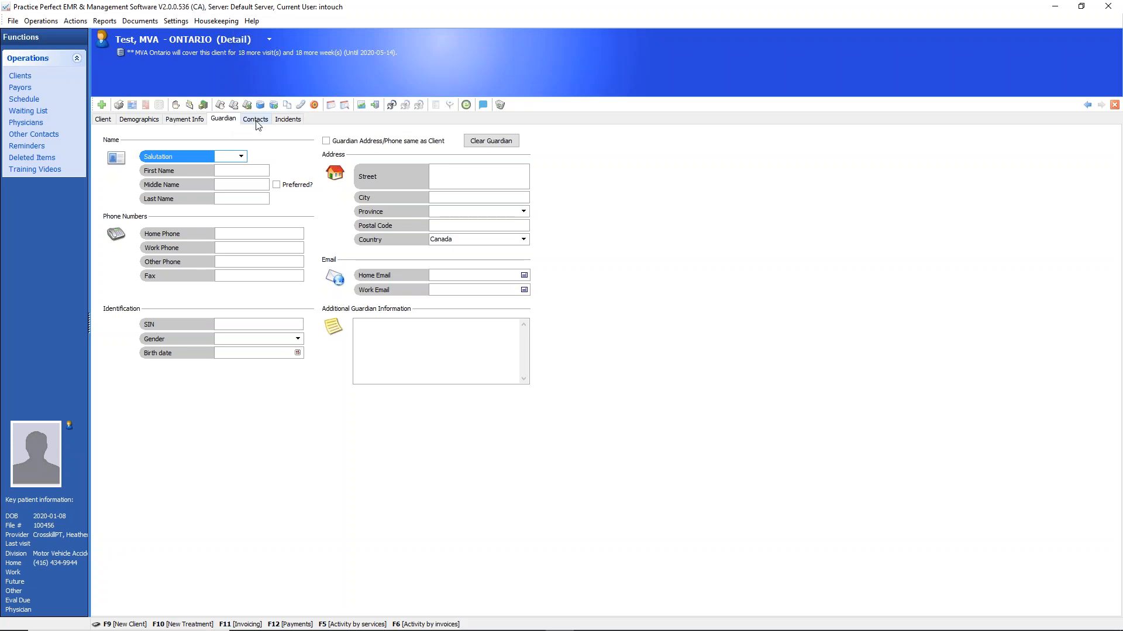
{"action": "left_click", "coordinate": [256, 120]}
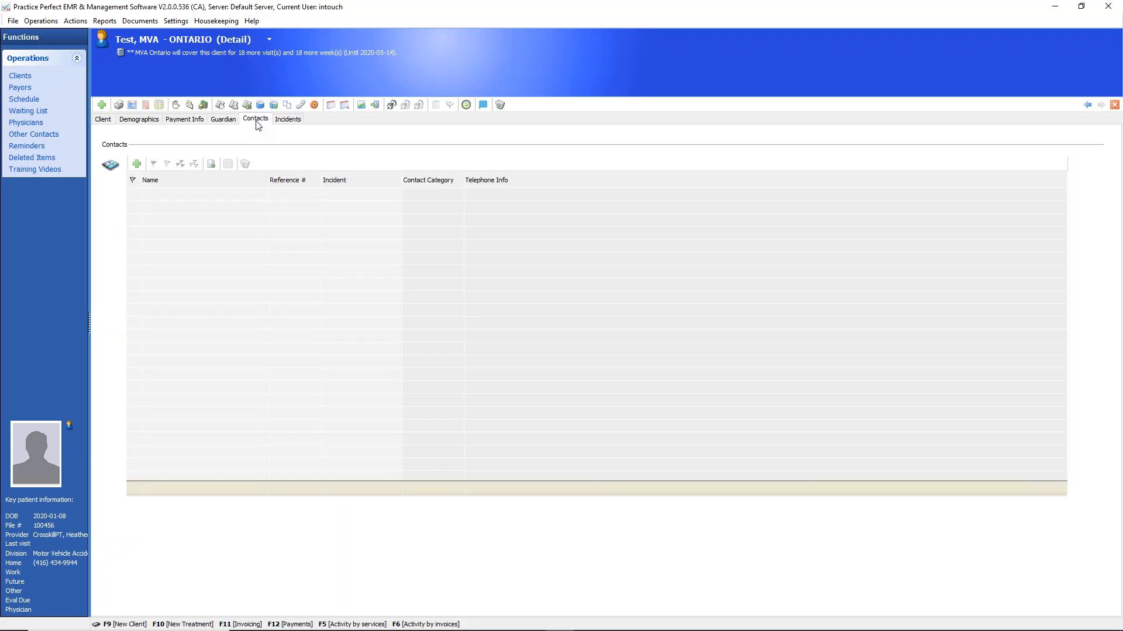
{"action": "left_click", "coordinate": [289, 120]}
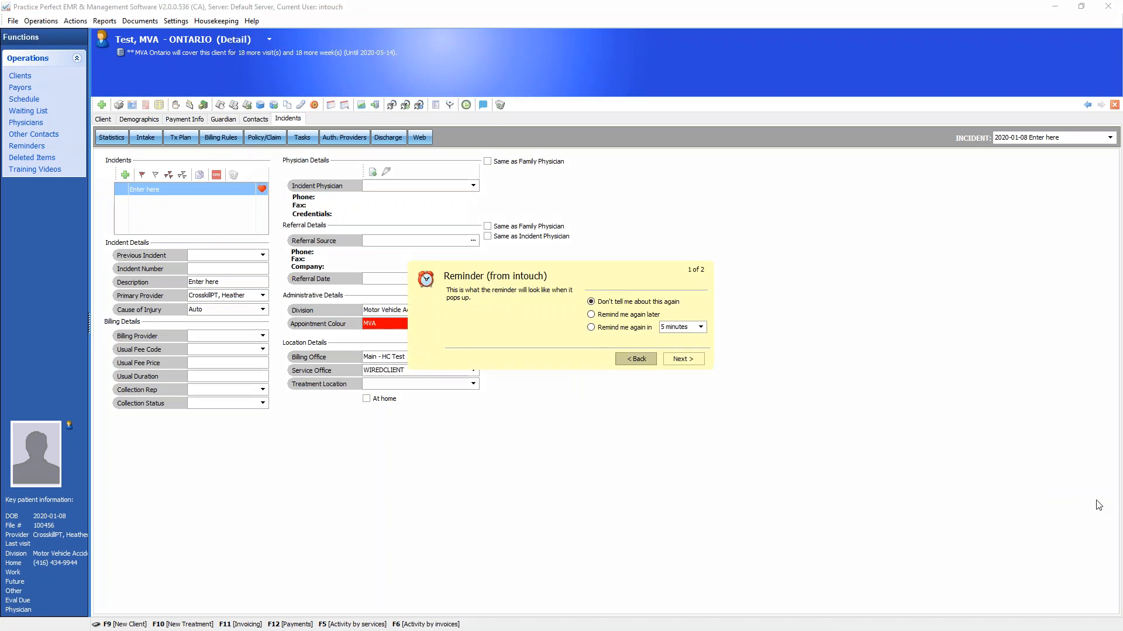
Postpone the pending reminders by 5 minutes and finish the reminder pop-up
{"action": "left_click", "coordinate": [592, 328]}
{"action": "left_click", "coordinate": [591, 328]}
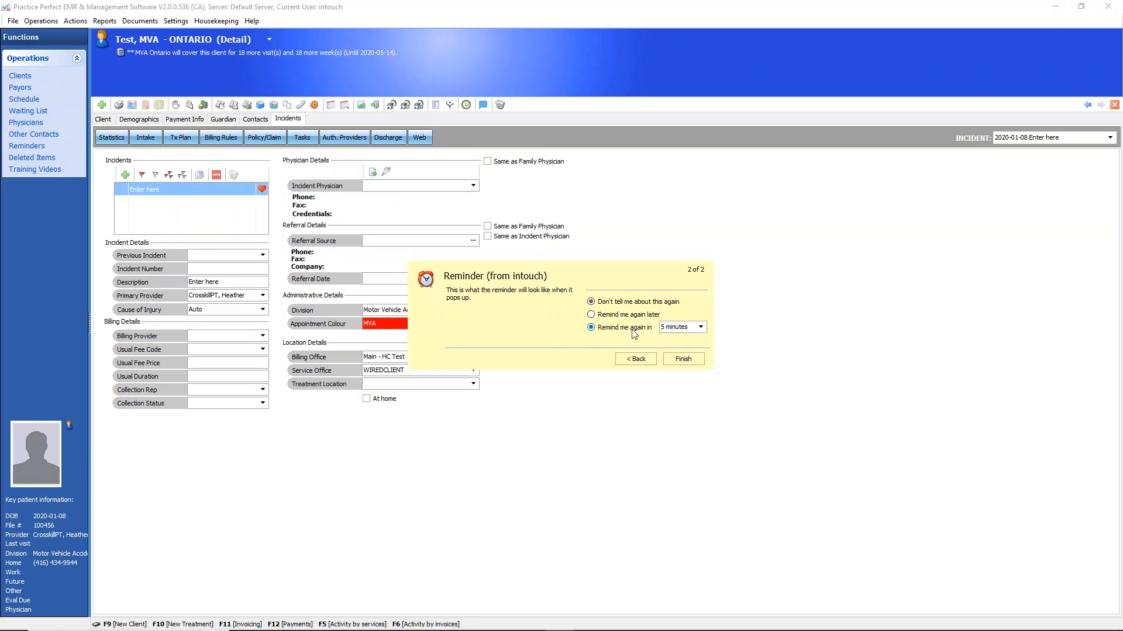
{"action": "left_click", "coordinate": [700, 360]}
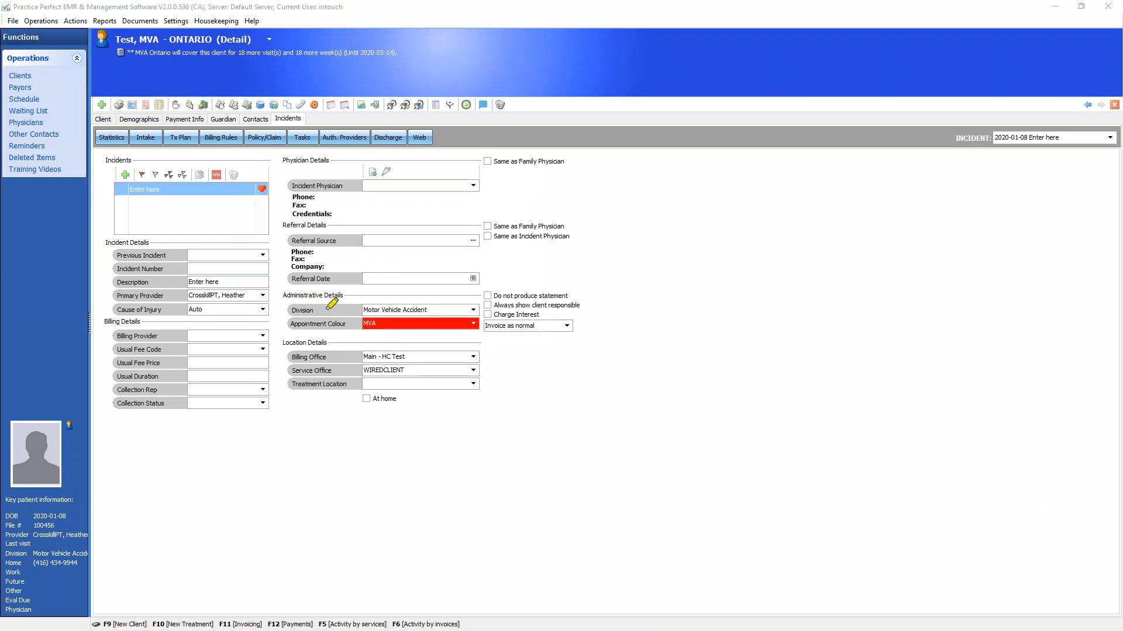
{"action": "left_click", "coordinate": [204, 281]}
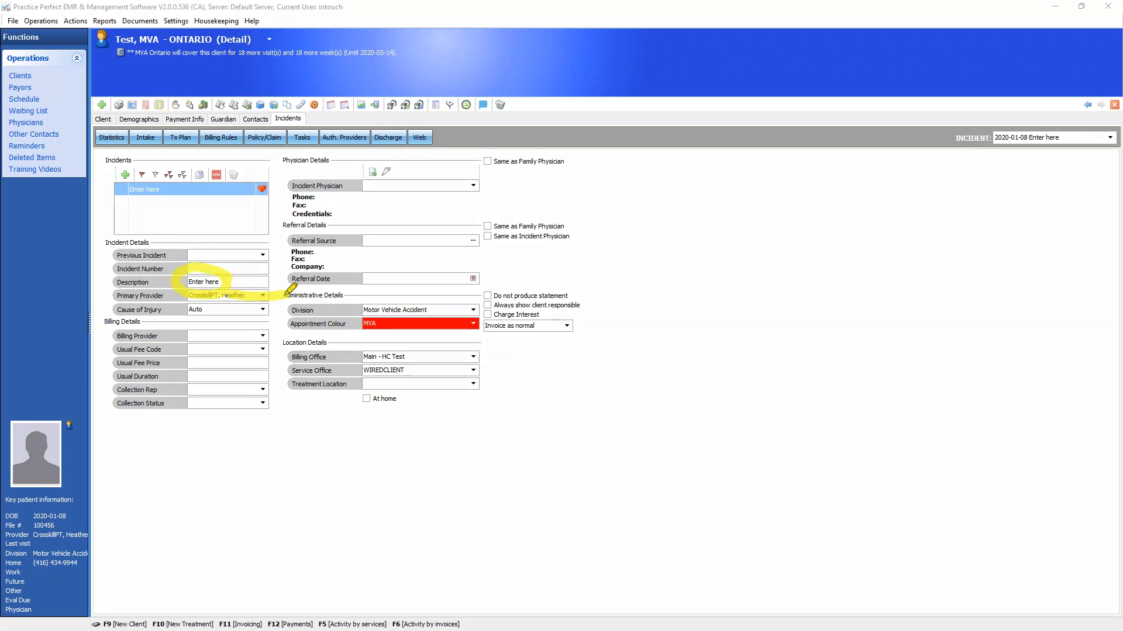
{"action": "mouse_move", "coordinate": [266, 294]}
{"action": "left_mouse_down"}
{"action": "mouse_move", "coordinate": [231, 321]}
{"action": "mouse_move", "coordinate": [244, 288]}
{"action": "left_mouse_up"}
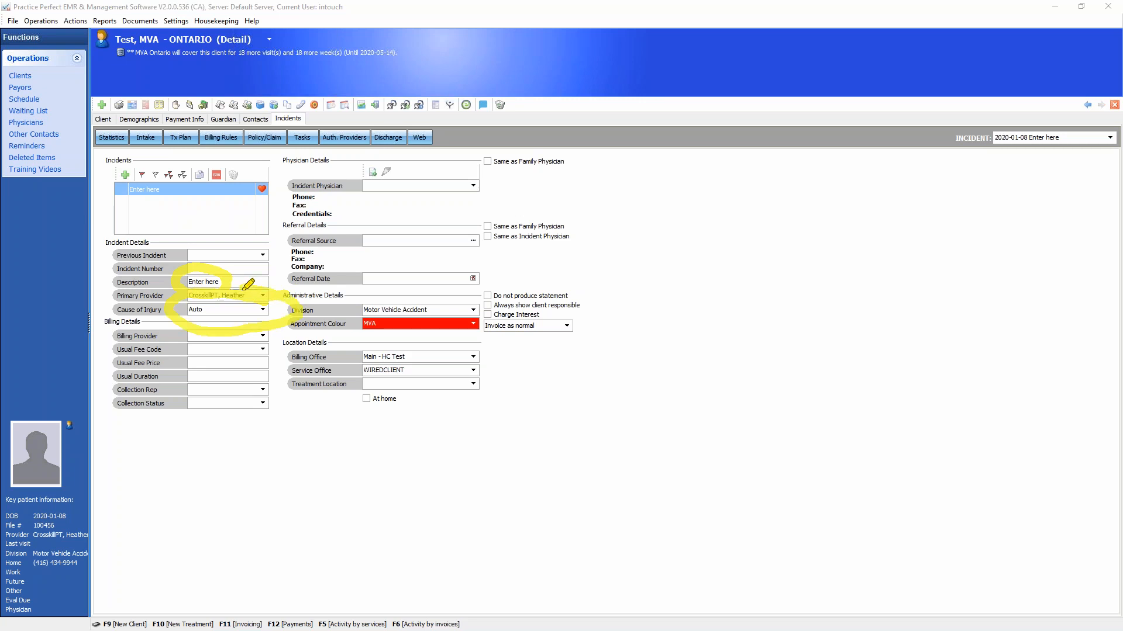
{"action": "left_click_drag", "start_coordinate": [362, 199], "coordinate": [430, 169]}
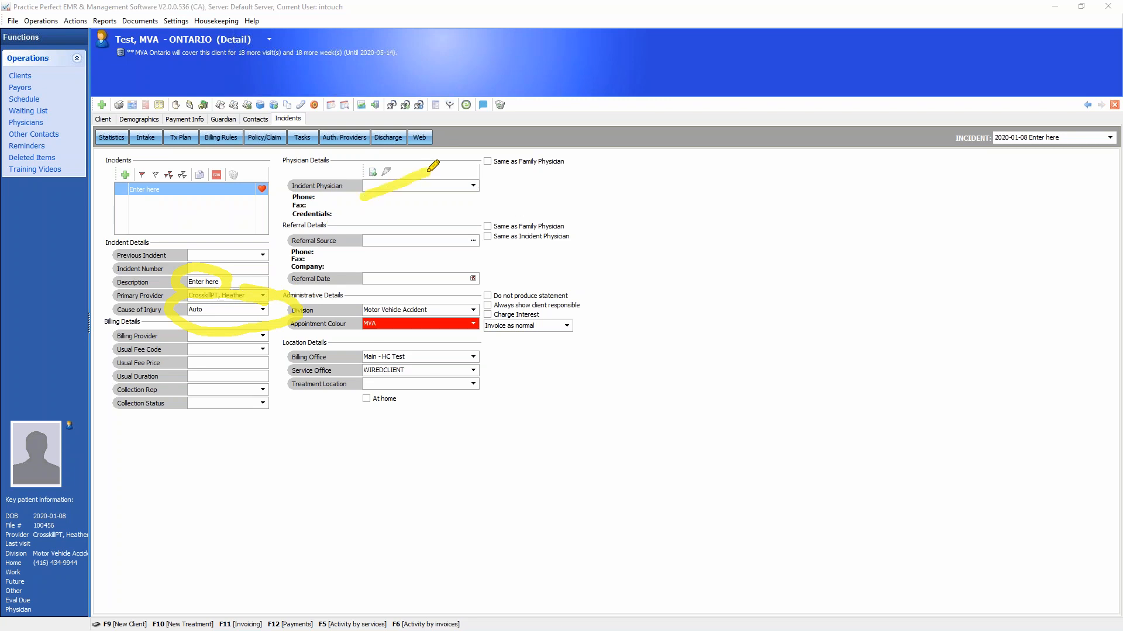
{"action": "left_click_drag", "start_coordinate": [365, 250], "coordinate": [403, 228]}
{"action": "mouse_move", "coordinate": [455, 293]}
{"action": "left_mouse_down"}
{"action": "mouse_move", "coordinate": [279, 313]}
{"action": "mouse_move", "coordinate": [494, 296]}
{"action": "left_mouse_up"}
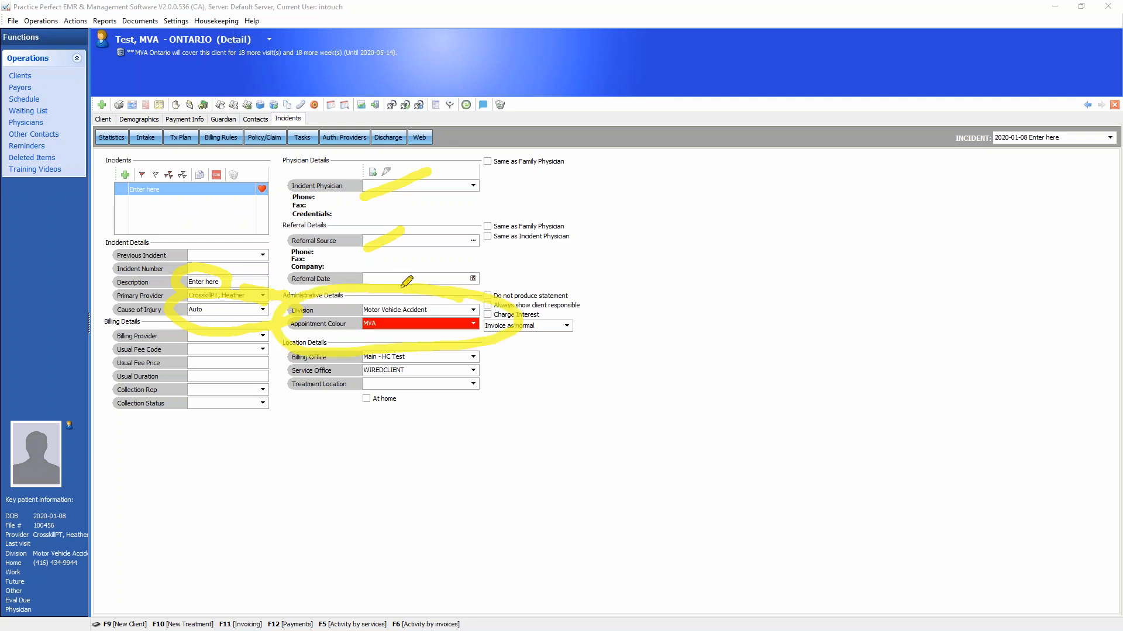
{"action": "left_click", "coordinate": [1092, 487]}
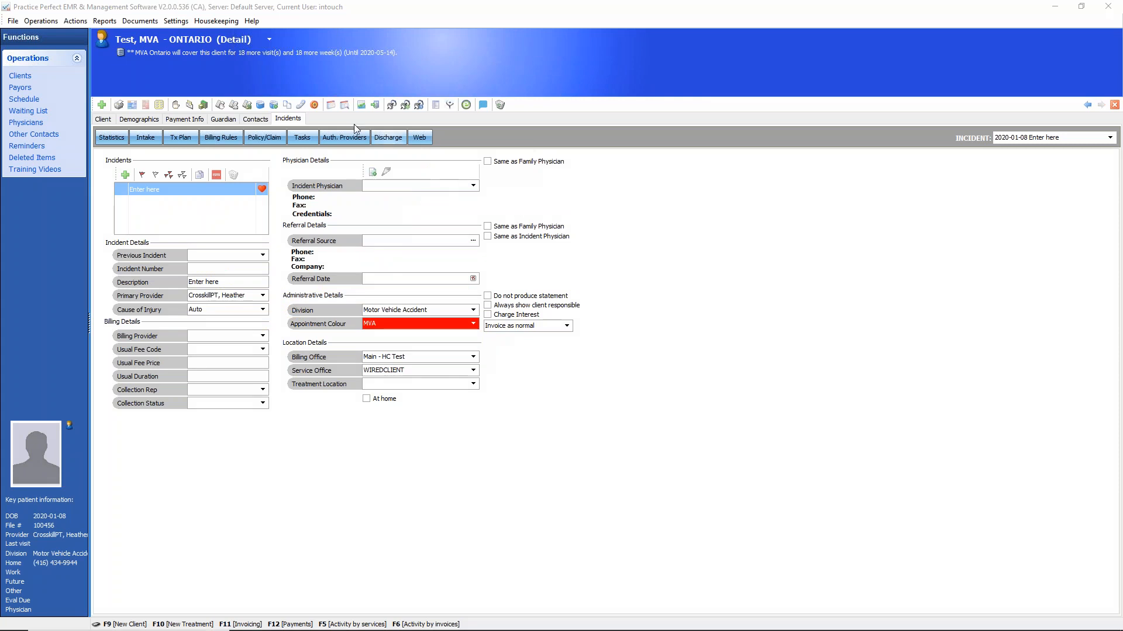
Open the incident's statistics to view its key dates, injuries and diagnoses
{"action": "left_click", "coordinate": [111, 138]}
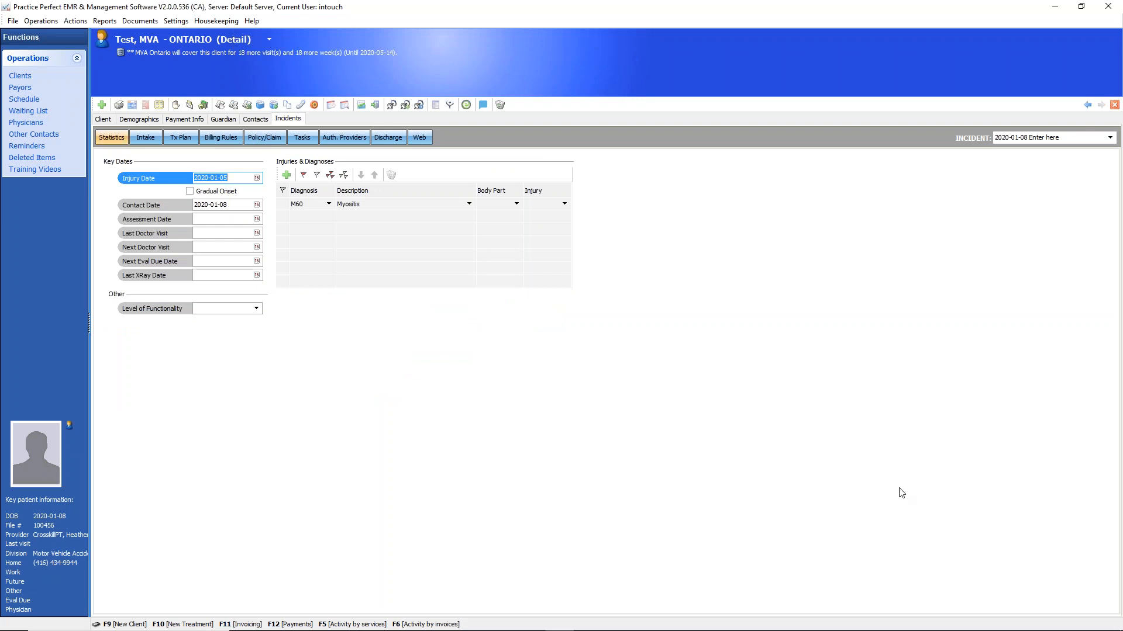
{"action": "left_click", "coordinate": [1028, 486]}
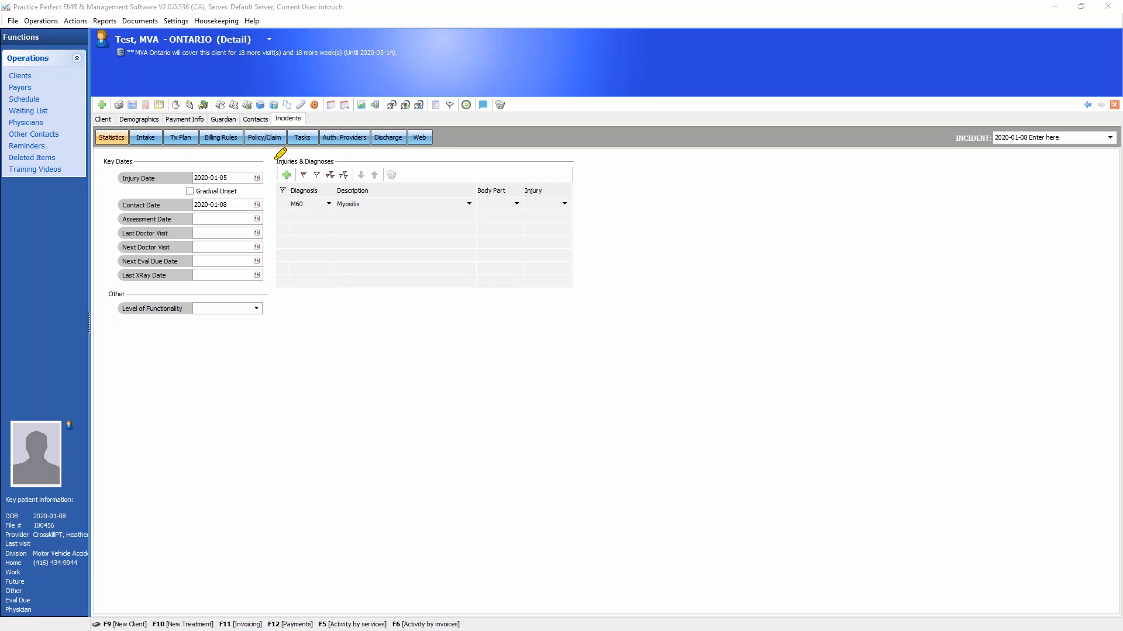
{"action": "mouse_move", "coordinate": [269, 158]}
{"action": "left_mouse_down"}
{"action": "mouse_move", "coordinate": [187, 150]}
{"action": "mouse_move", "coordinate": [103, 175]}
{"action": "mouse_move", "coordinate": [234, 199]}
{"action": "mouse_move", "coordinate": [268, 173]}
{"action": "left_mouse_up"}
{"action": "left_click_drag", "start_coordinate": [155, 181], "coordinate": [205, 166]}
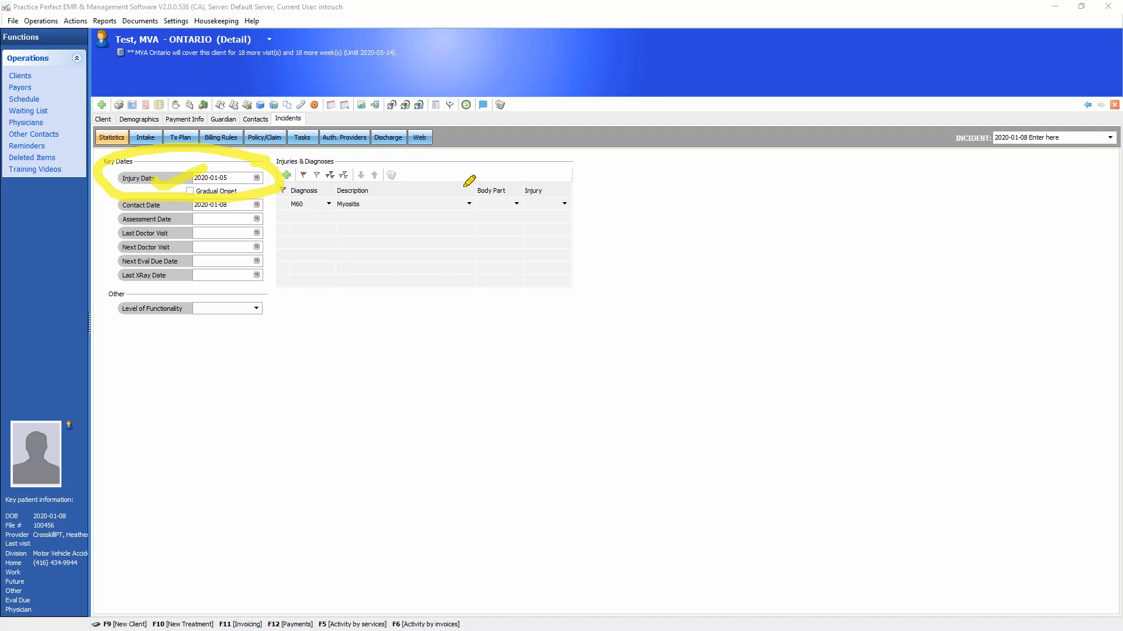
{"action": "mouse_move", "coordinate": [467, 177]}
{"action": "left_mouse_down"}
{"action": "mouse_move", "coordinate": [307, 174]}
{"action": "mouse_move", "coordinate": [356, 236]}
{"action": "left_mouse_up"}
{"action": "left_click_drag", "start_coordinate": [455, 221], "coordinate": [445, 179]}
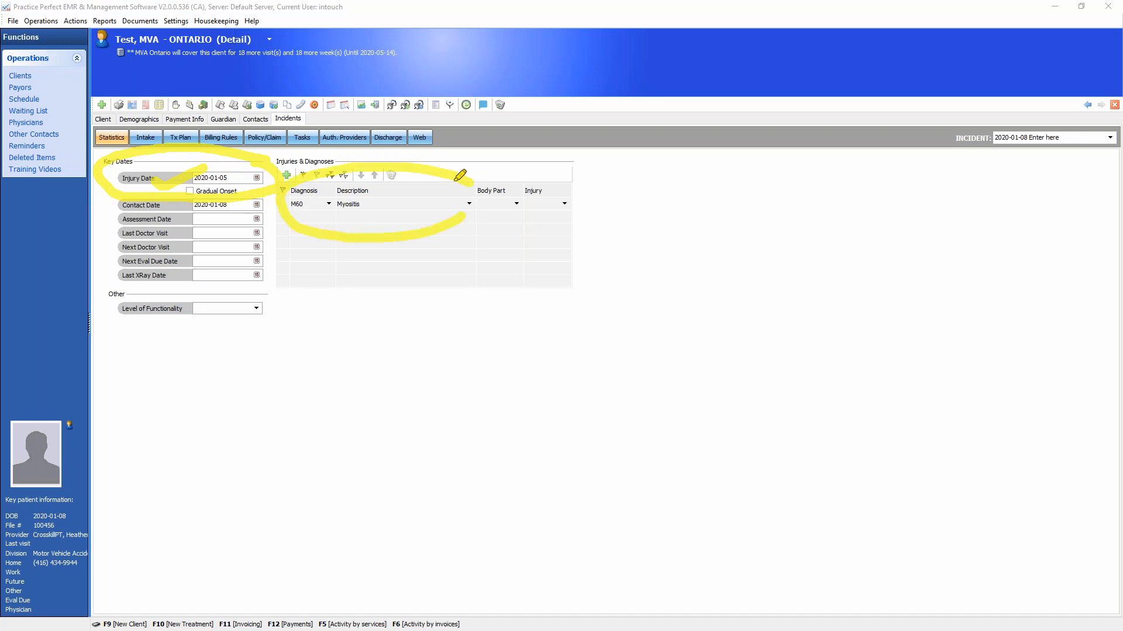
{"action": "left_click_drag", "start_coordinate": [303, 214], "coordinate": [393, 217]}
{"action": "left_click_drag", "start_coordinate": [327, 258], "coordinate": [387, 269]}
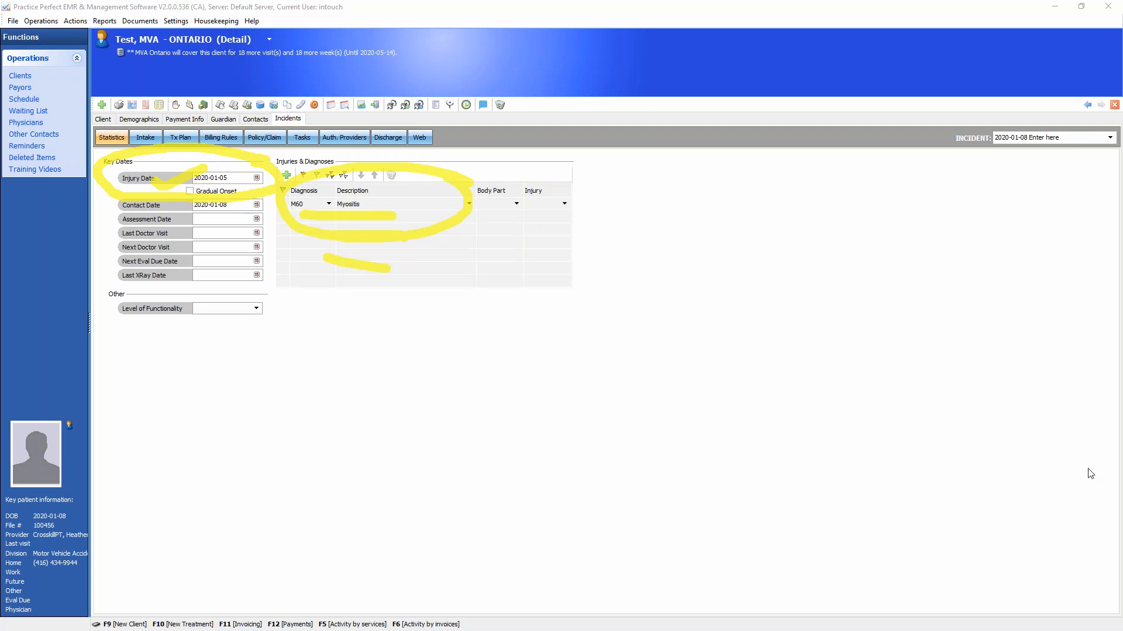
{"action": "left_click", "coordinate": [980, 489]}
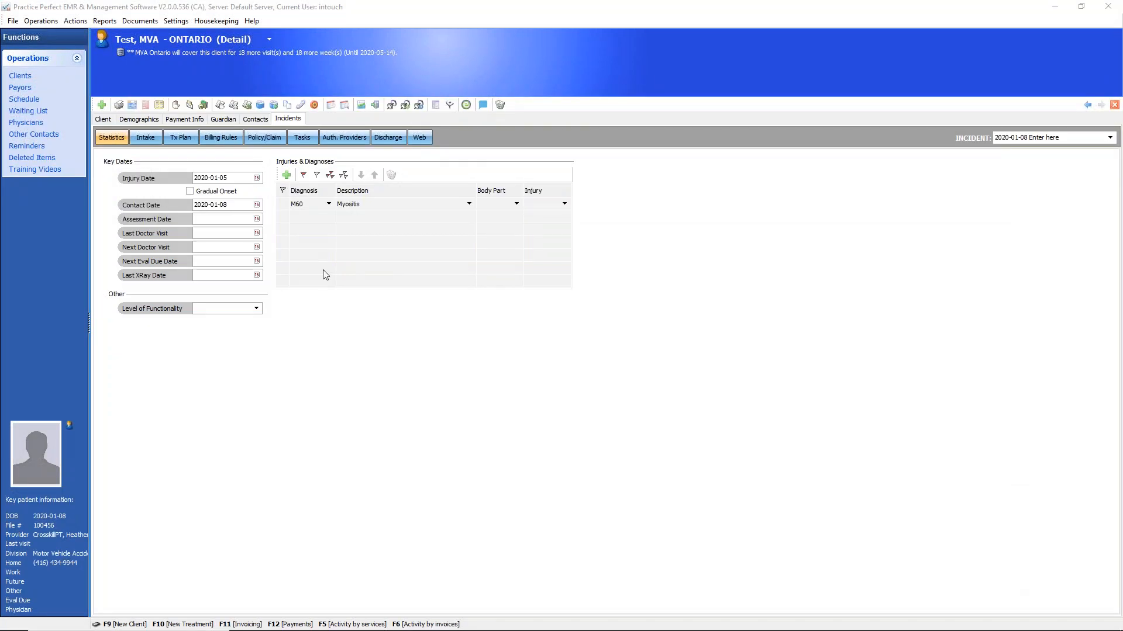
Open the incident's billing rules and review the MVA Ontario coverage settings alongside the client's coverage summary
{"action": "left_click", "coordinate": [226, 138]}
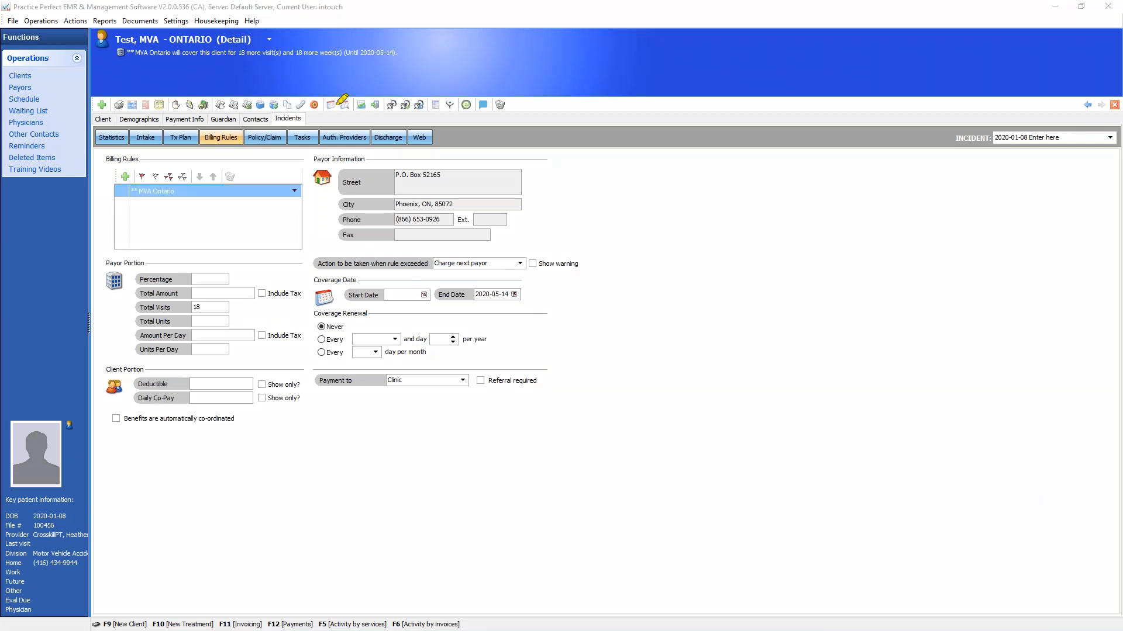
{"action": "mouse_move", "coordinate": [218, 95]}
{"action": "left_mouse_down"}
{"action": "mouse_move", "coordinate": [203, 59]}
{"action": "mouse_move", "coordinate": [237, 71]}
{"action": "left_mouse_up"}
{"action": "left_click_drag", "start_coordinate": [125, 65], "coordinate": [166, 66]}
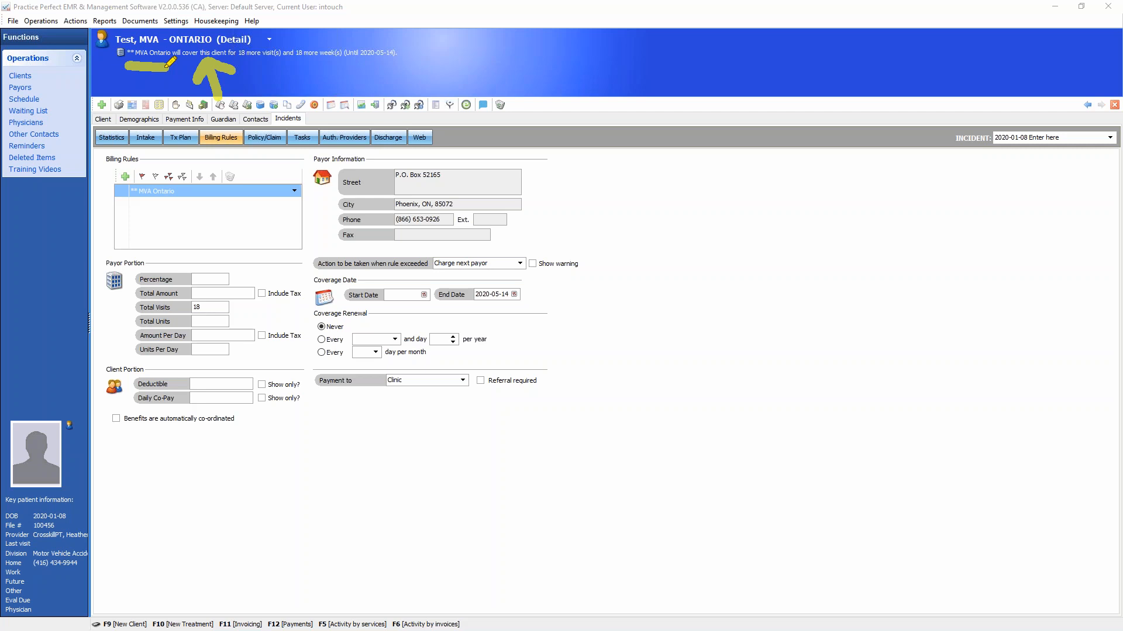
{"action": "mouse_move", "coordinate": [166, 67]}
{"action": "left_mouse_down"}
{"action": "mouse_move", "coordinate": [154, 28]}
{"action": "mouse_move", "coordinate": [164, 26]}
{"action": "mouse_move", "coordinate": [217, 71]}
{"action": "left_mouse_up"}
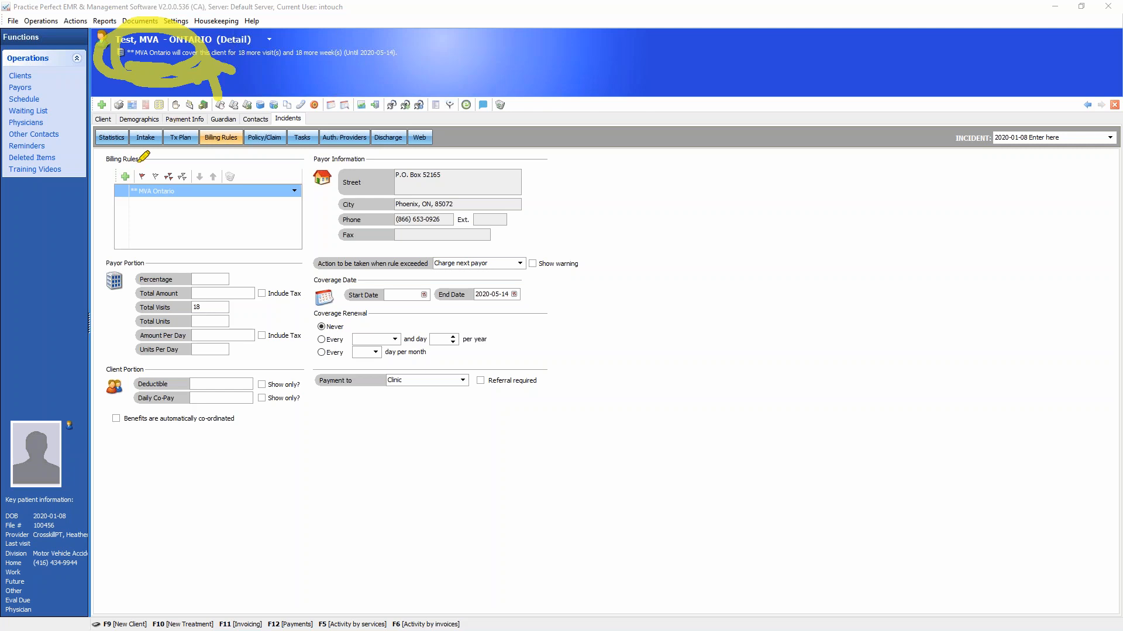
{"action": "mouse_move", "coordinate": [89, 191]}
{"action": "left_mouse_down"}
{"action": "mouse_move", "coordinate": [135, 202]}
{"action": "mouse_move", "coordinate": [121, 219]}
{"action": "left_mouse_up"}
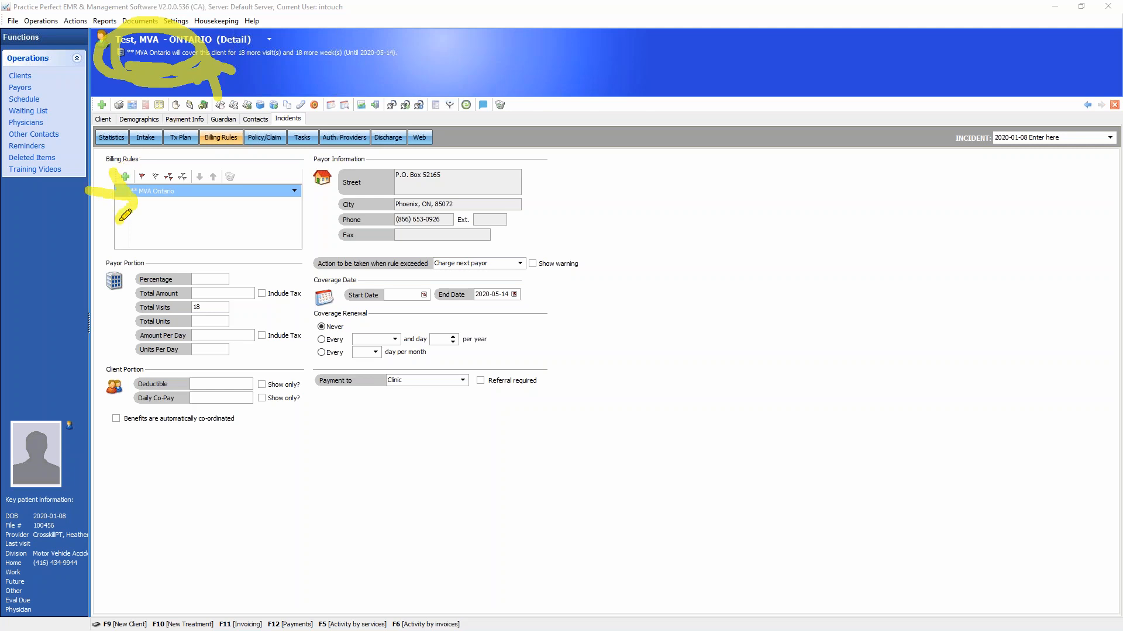
{"action": "left_click", "coordinate": [1087, 491]}
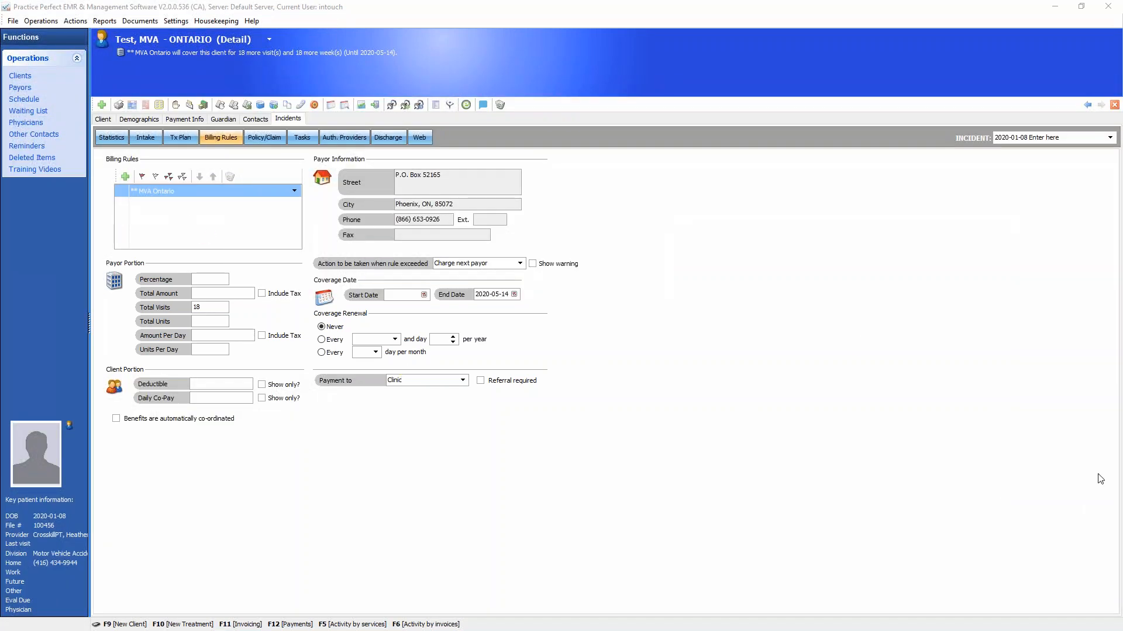
{"action": "left_click", "coordinate": [974, 485]}
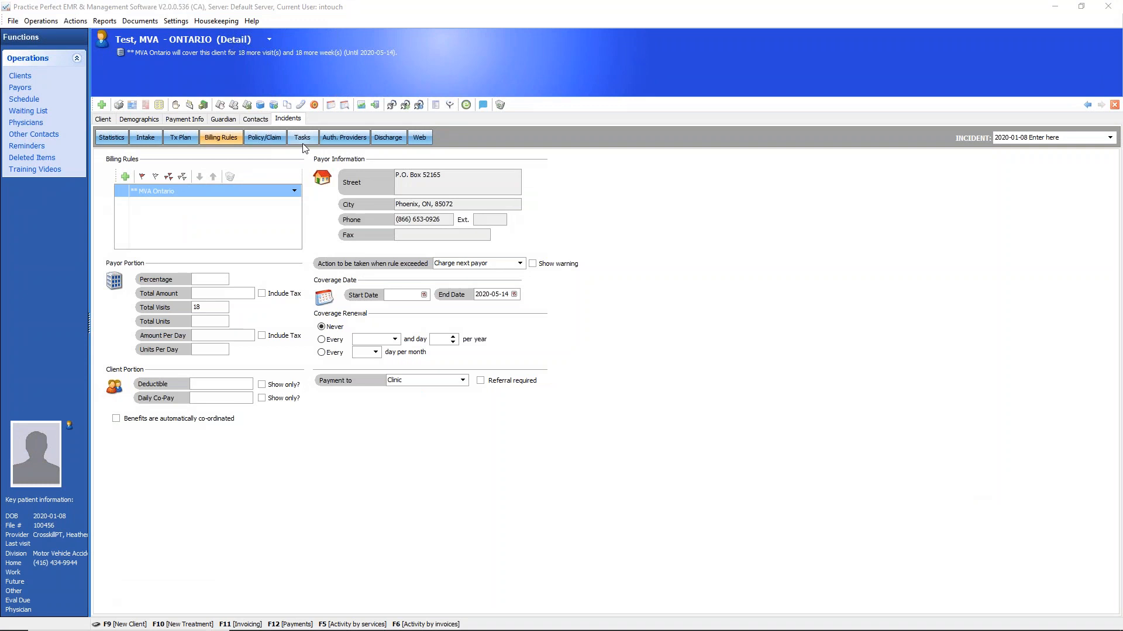
Add EHC Canada as a second payor in the billing rules and move it above MVA Ontario
{"action": "left_click", "coordinate": [125, 177]}
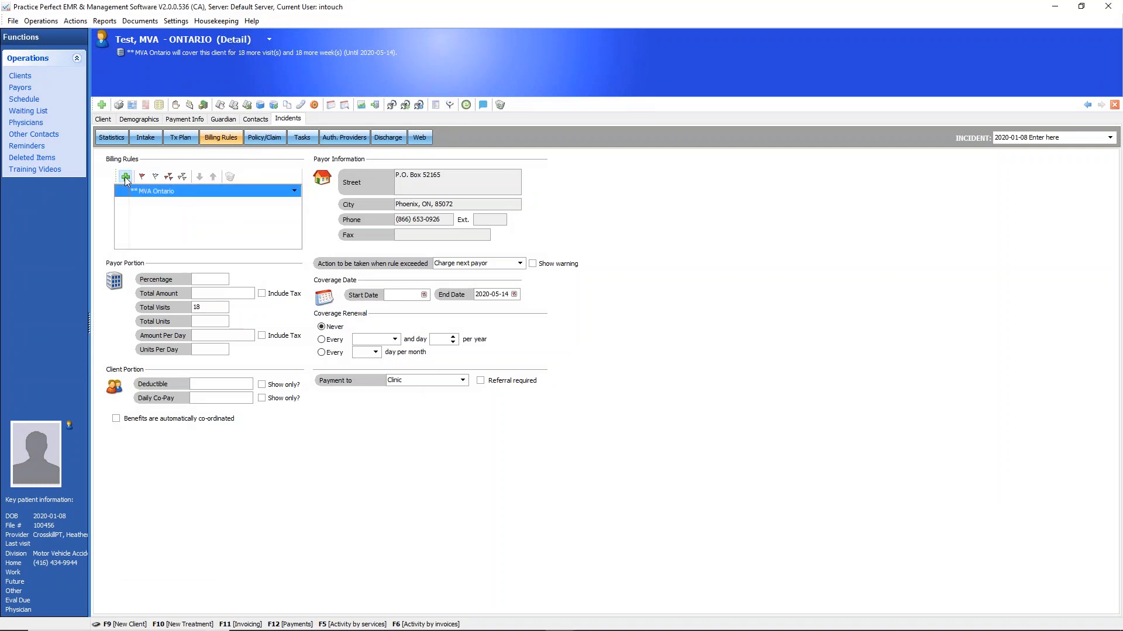
{"action": "left_click", "coordinate": [295, 204]}
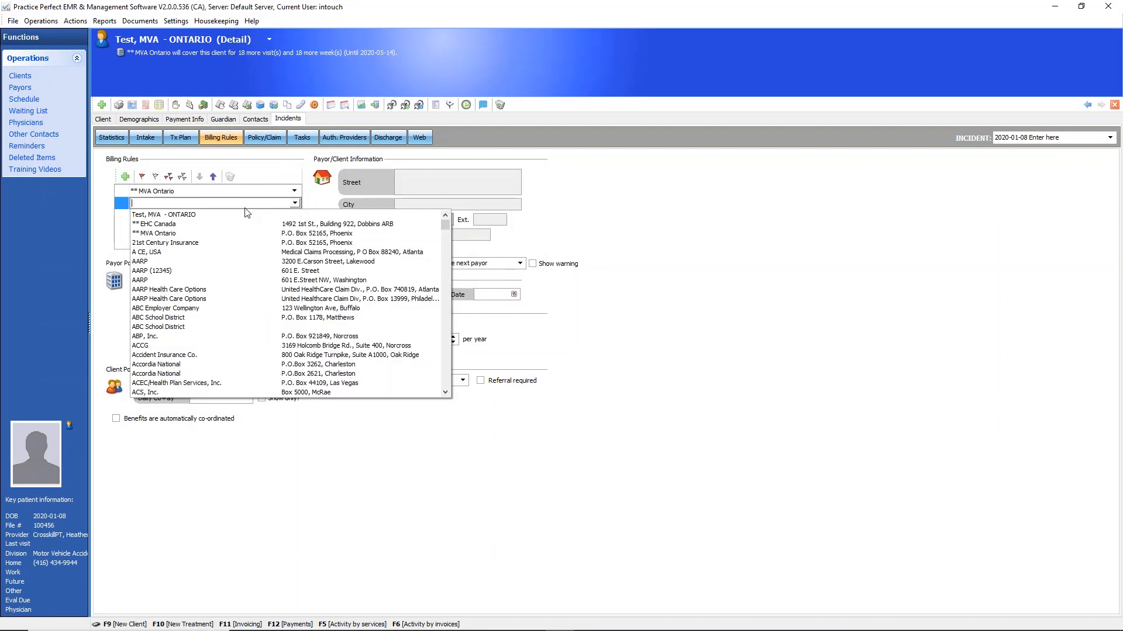
{"action": "left_click", "coordinate": [161, 226]}
{"action": "left_click", "coordinate": [212, 178]}
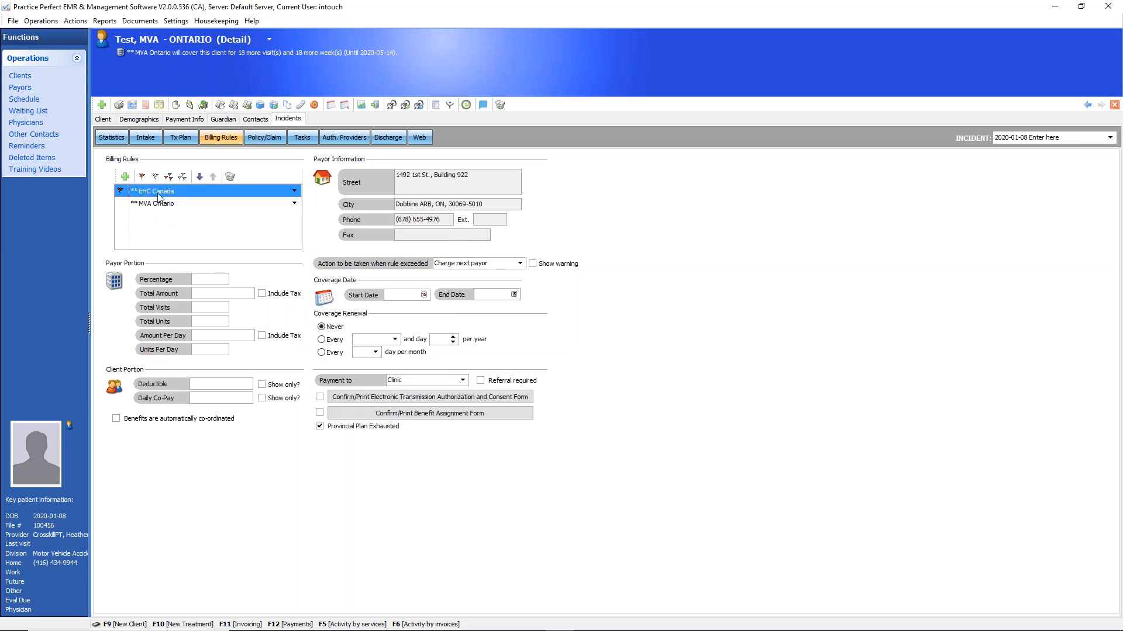
Compare the EHC Canada and MVA Ontario rules, and move EHC Canada down and back up in the payor order twice
{"action": "left_click", "coordinate": [156, 204]}
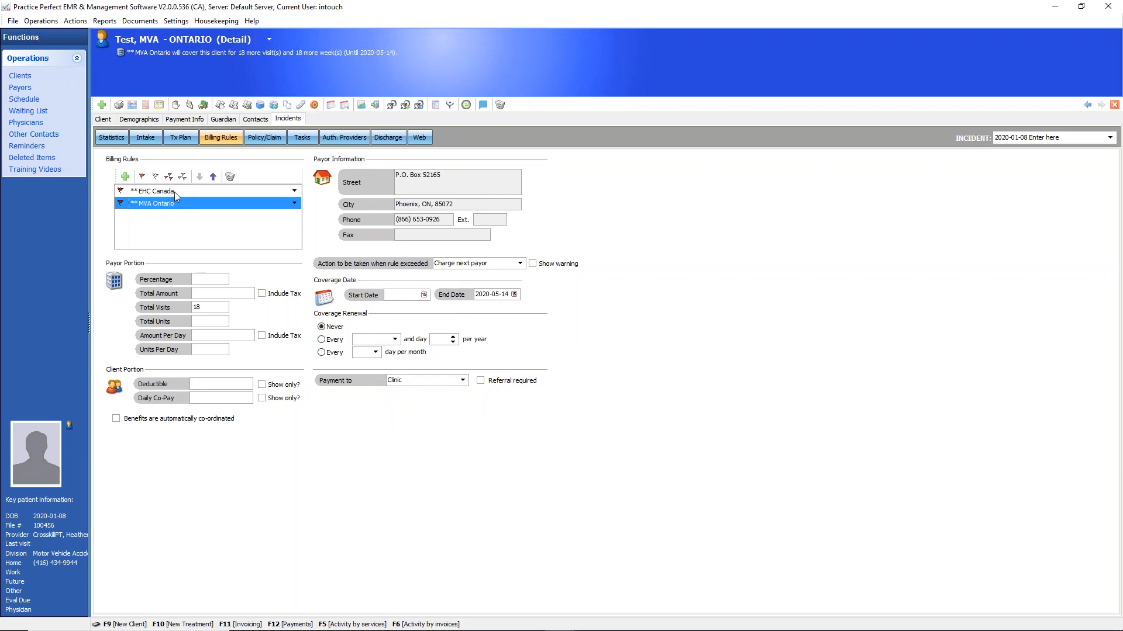
{"action": "left_click", "coordinate": [174, 191]}
{"action": "left_click", "coordinate": [172, 207]}
{"action": "left_click", "coordinate": [166, 193]}
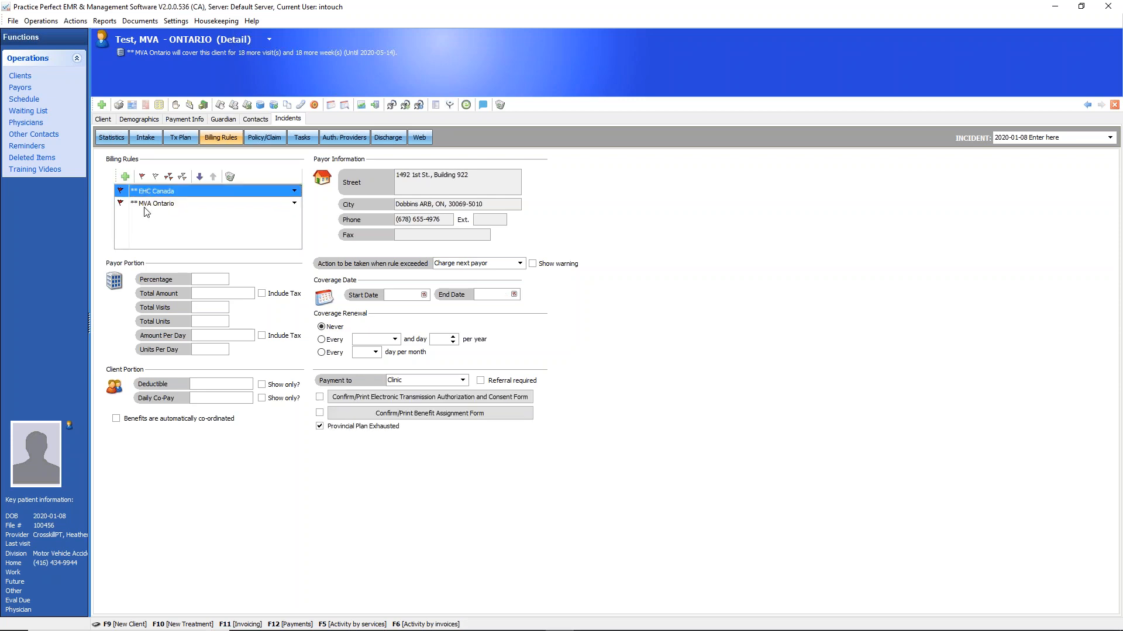
{"action": "left_click", "coordinate": [199, 177]}
{"action": "left_click", "coordinate": [213, 177]}
{"action": "left_click", "coordinate": [200, 177]}
{"action": "left_click", "coordinate": [212, 177]}
Delete both the EHC Canada and MVA Ontario billing rules from the incident
{"action": "left_click", "coordinate": [124, 205]}
{"action": "left_click", "coordinate": [130, 193]}
{"action": "left_click", "coordinate": [230, 176]}
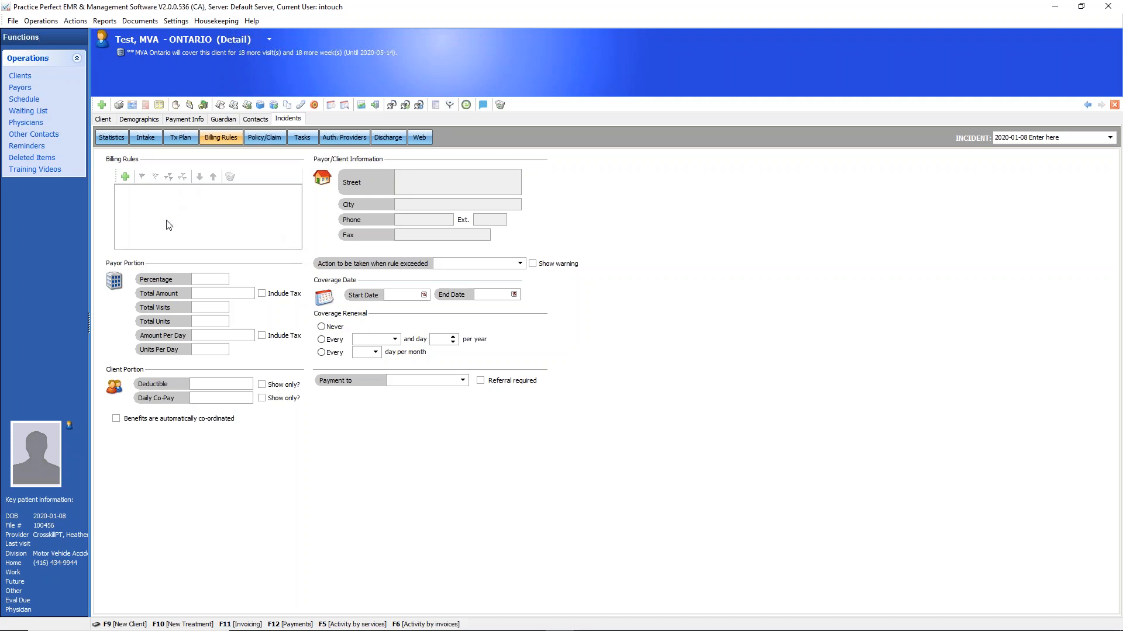
Add a new billing rule with MVA Ontario as payor, and refresh the coverage summary by leaving and reopening the billing rules
{"action": "left_click", "coordinate": [125, 176]}
{"action": "left_click", "coordinate": [294, 191]}
{"action": "left_click", "coordinate": [189, 209]}
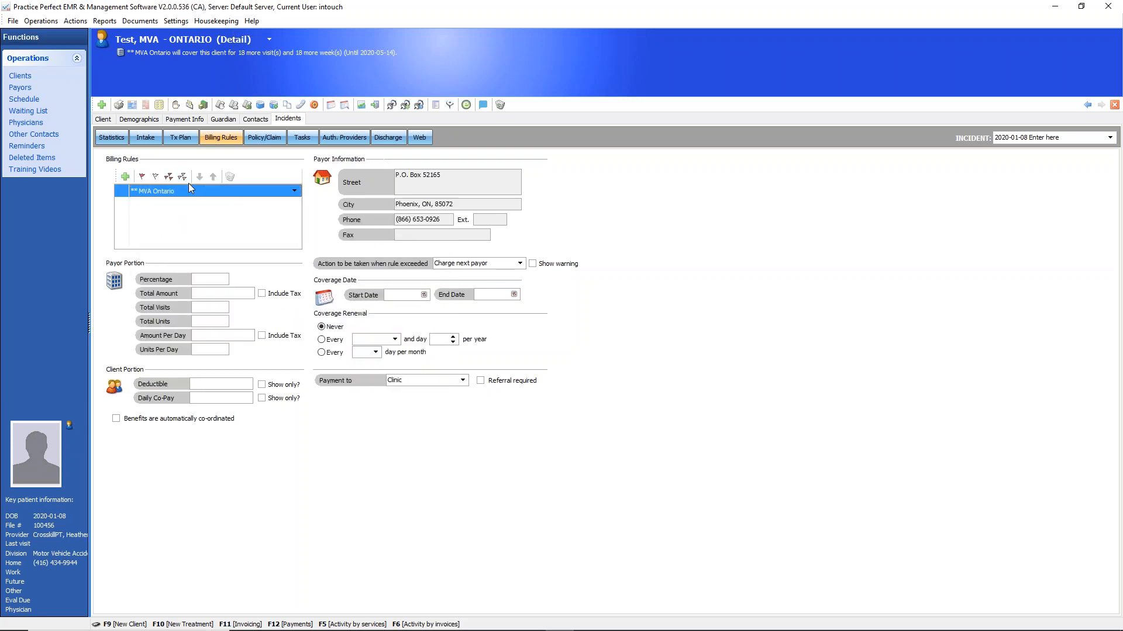
{"action": "left_click", "coordinate": [177, 139]}
{"action": "left_click", "coordinate": [218, 139]}
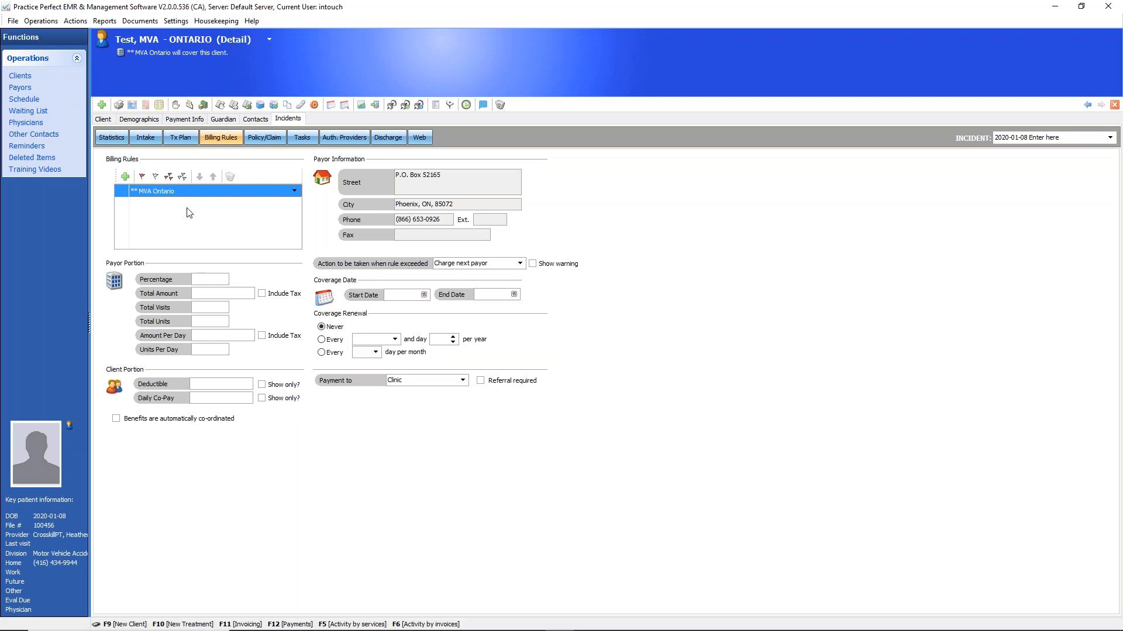
Set the payor portion of the MVA Ontario rule to a total amount of $10,000.00 and 23 total visits
{"action": "left_click", "coordinate": [204, 292]}
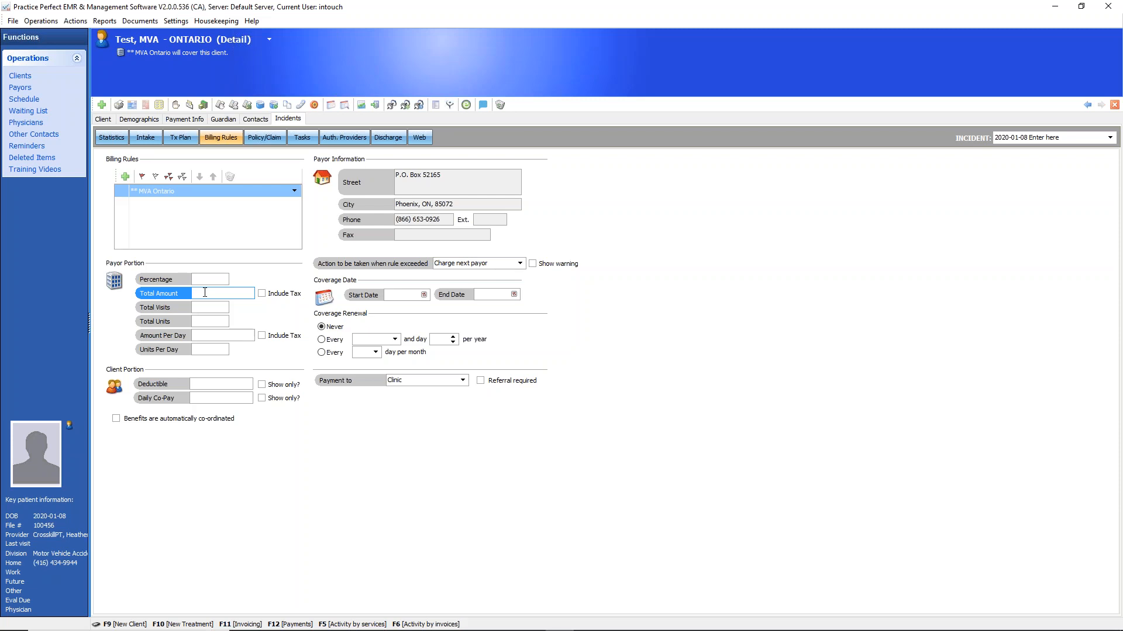
{"action": "type", "text": "10000"}
{"action": "left_click", "coordinate": [193, 307]}
{"action": "left_click", "coordinate": [214, 308]}
{"action": "type", "text": "23"}
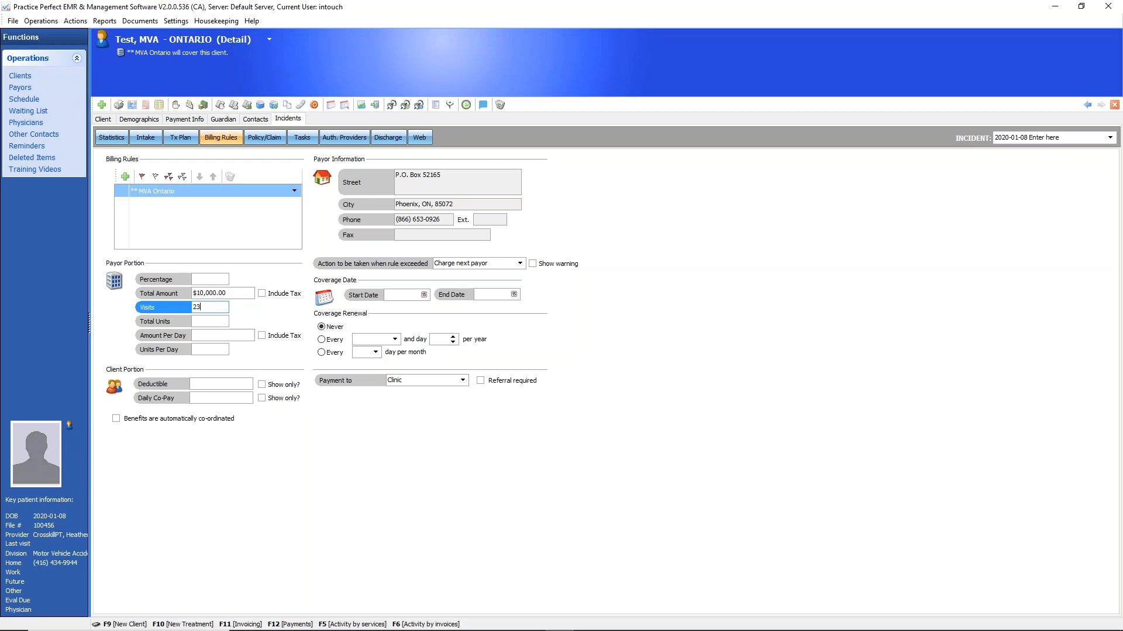
Set the rule's coverage end date to 2020-04-18 and refresh the coverage summary by leaving and reopening the billing rules
{"action": "left_click", "coordinate": [514, 295]}
{"action": "left_click", "coordinate": [587, 310]}
{"action": "left_click", "coordinate": [586, 310]}
{"action": "left_click", "coordinate": [587, 309]}
{"action": "left_click", "coordinate": [588, 350]}
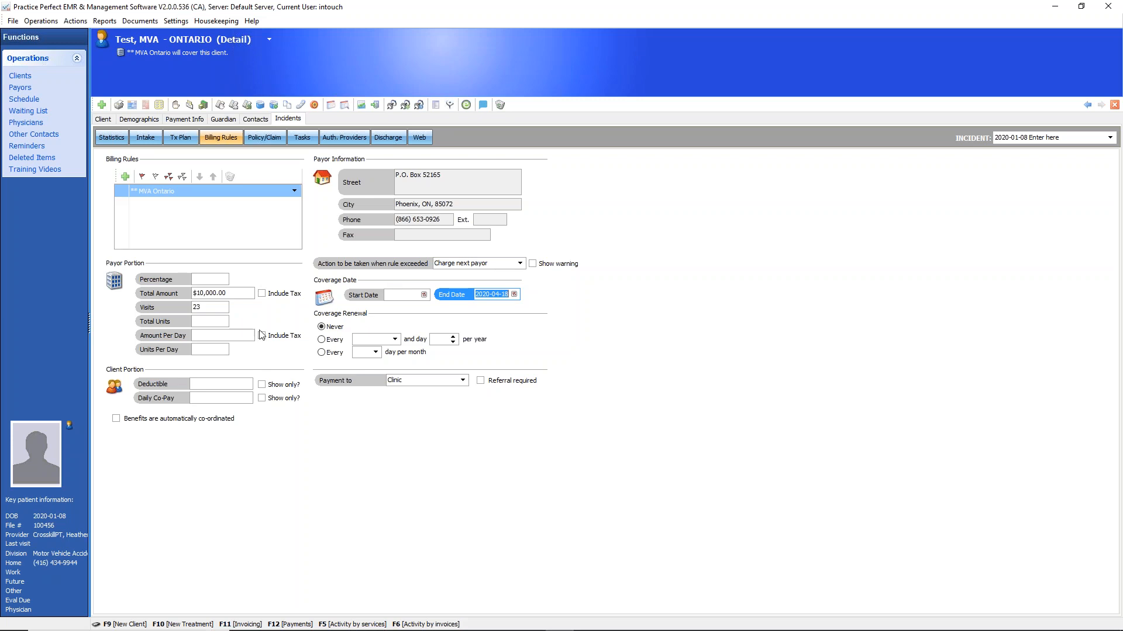
{"action": "left_click", "coordinate": [180, 138]}
{"action": "left_click", "coordinate": [211, 137]}
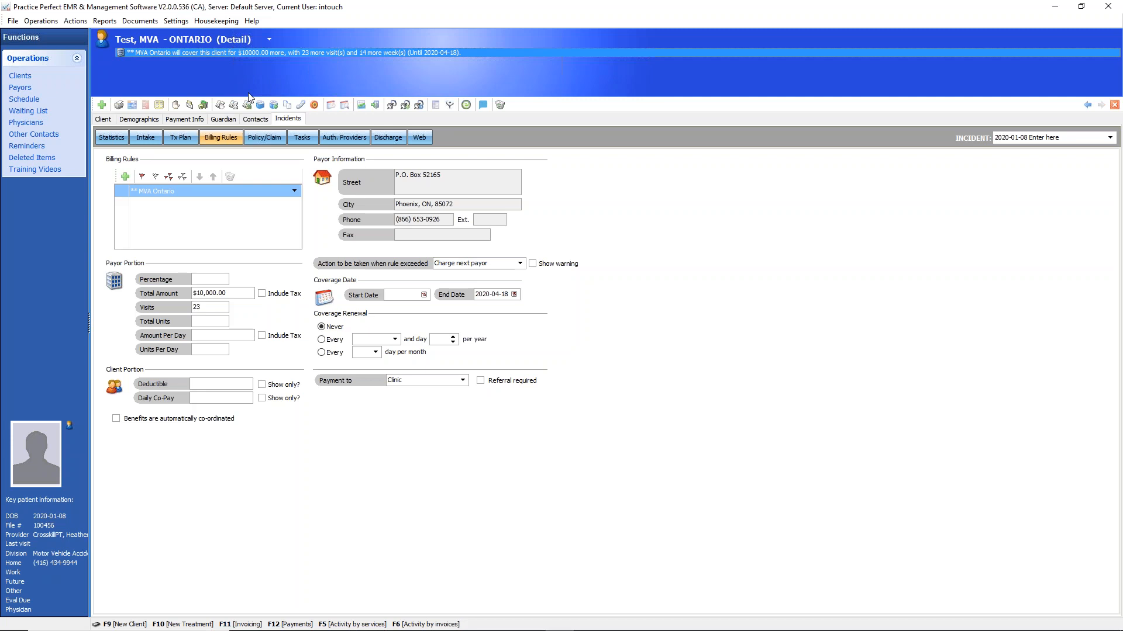
Open the incident's treatment plan, view the new treatment plan form and its fee codes, and close the form without saving
{"action": "left_click", "coordinate": [182, 140]}
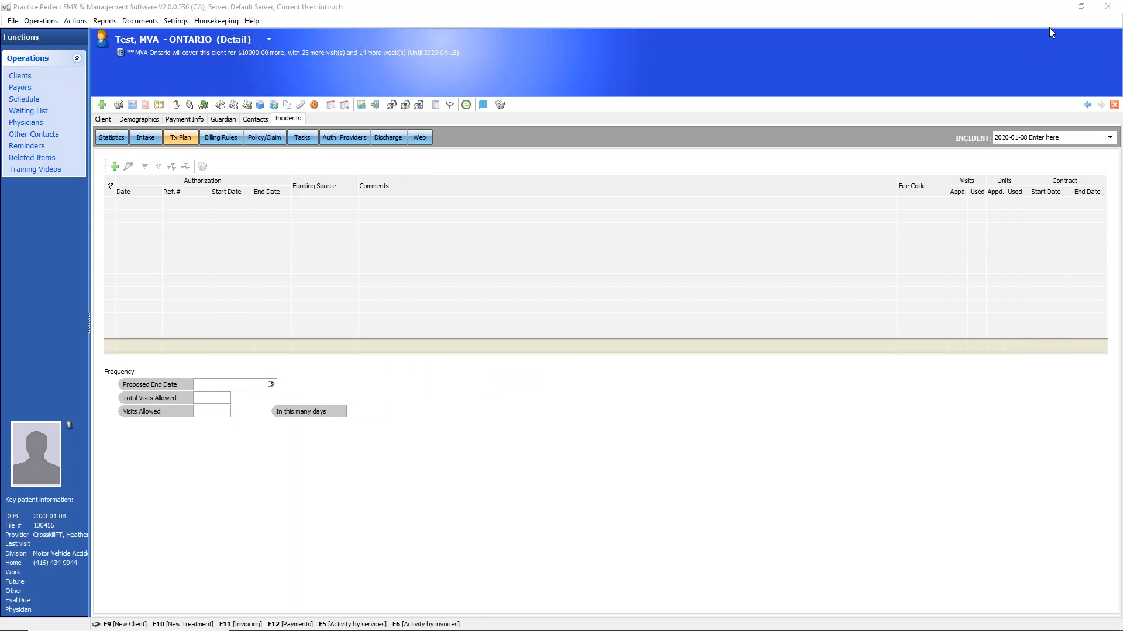
{"action": "left_click", "coordinate": [114, 167]}
{"action": "double_click", "coordinate": [581, 251]}
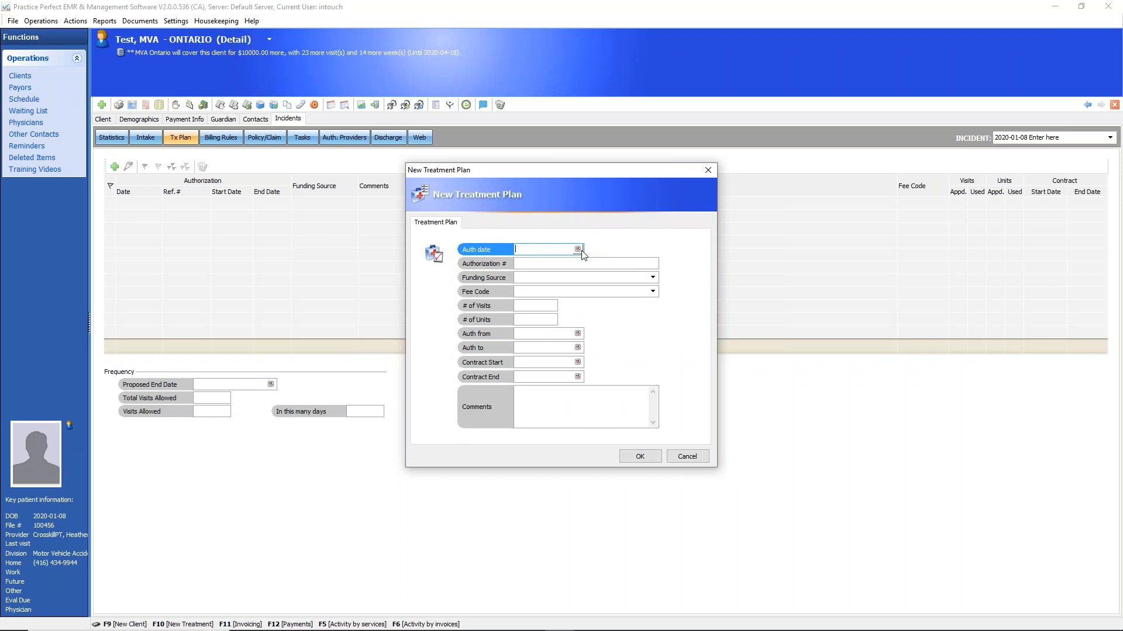
{"action": "left_click", "coordinate": [653, 292]}
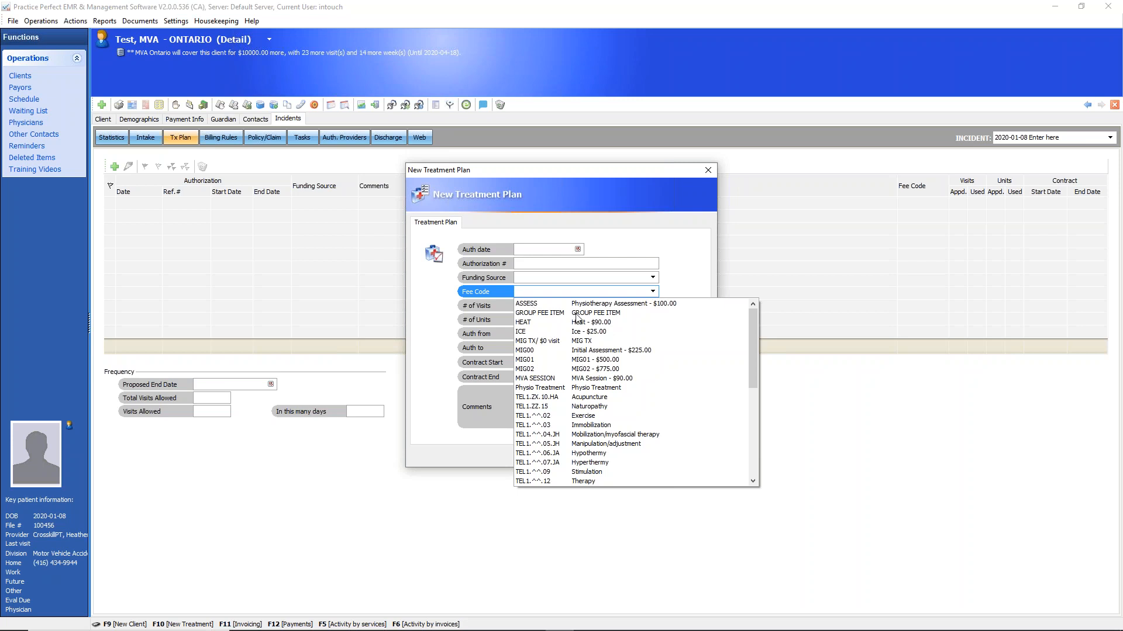
{"action": "left_click", "coordinate": [710, 168]}
{"action": "left_click", "coordinate": [709, 167]}
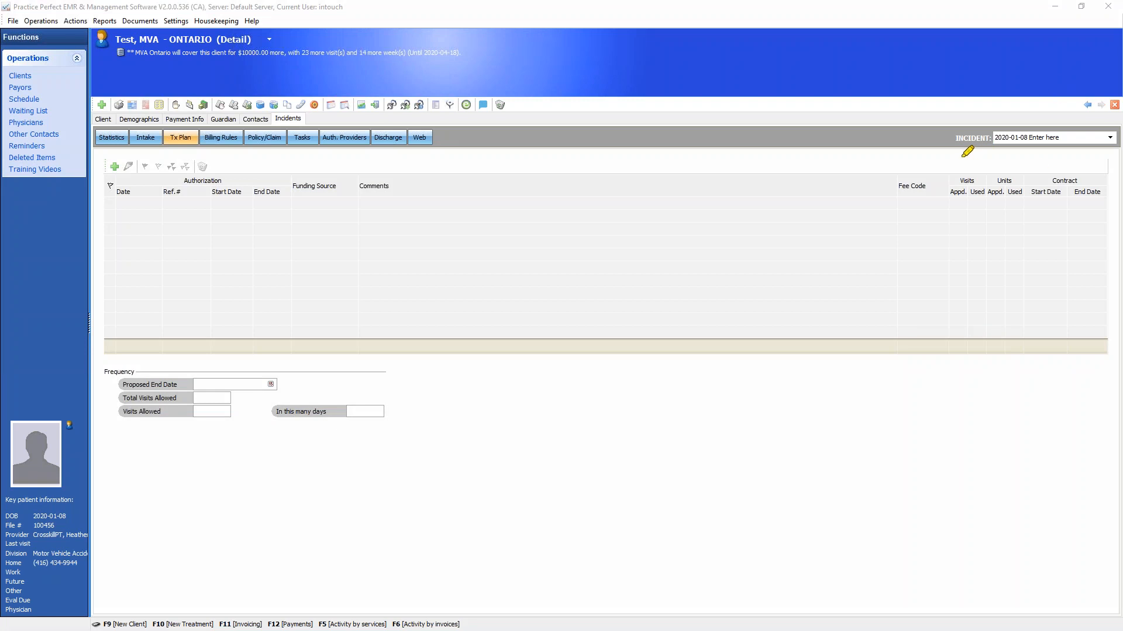
{"action": "mouse_move", "coordinate": [964, 149]}
{"action": "left_mouse_down"}
{"action": "mouse_move", "coordinate": [960, 272]}
{"action": "mouse_move", "coordinate": [1003, 156]}
{"action": "mouse_move", "coordinate": [1018, 261]}
{"action": "mouse_move", "coordinate": [1025, 158]}
{"action": "left_mouse_up"}
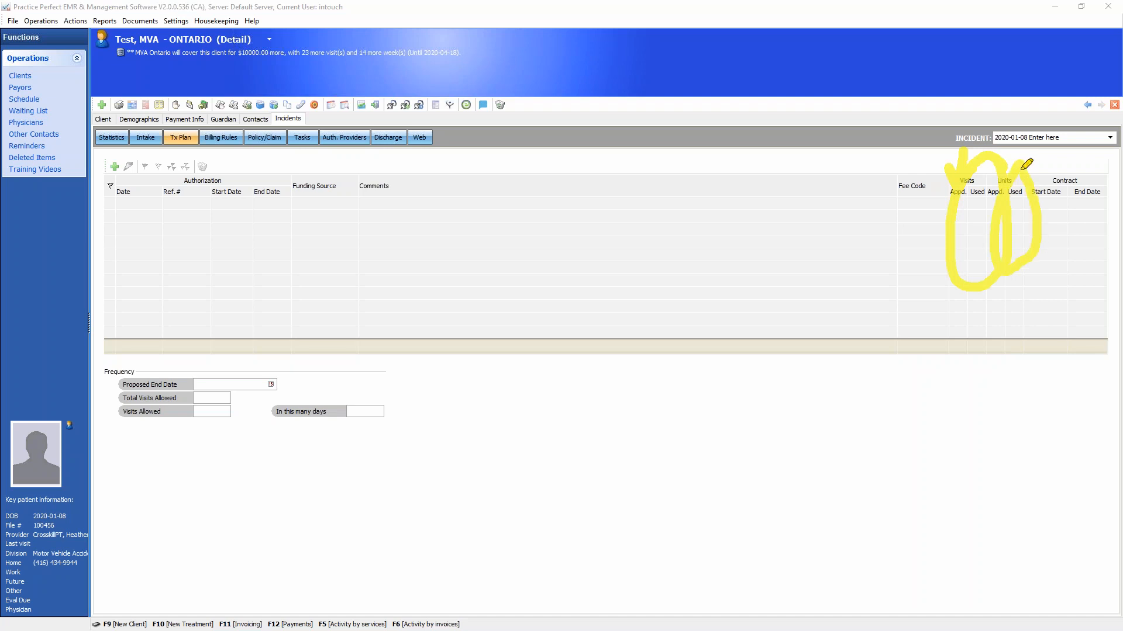
{"action": "mouse_move", "coordinate": [448, 44]}
{"action": "left_mouse_down"}
{"action": "mouse_move", "coordinate": [258, 22]}
{"action": "mouse_move", "coordinate": [184, 79]}
{"action": "mouse_move", "coordinate": [386, 21]}
{"action": "left_mouse_up"}
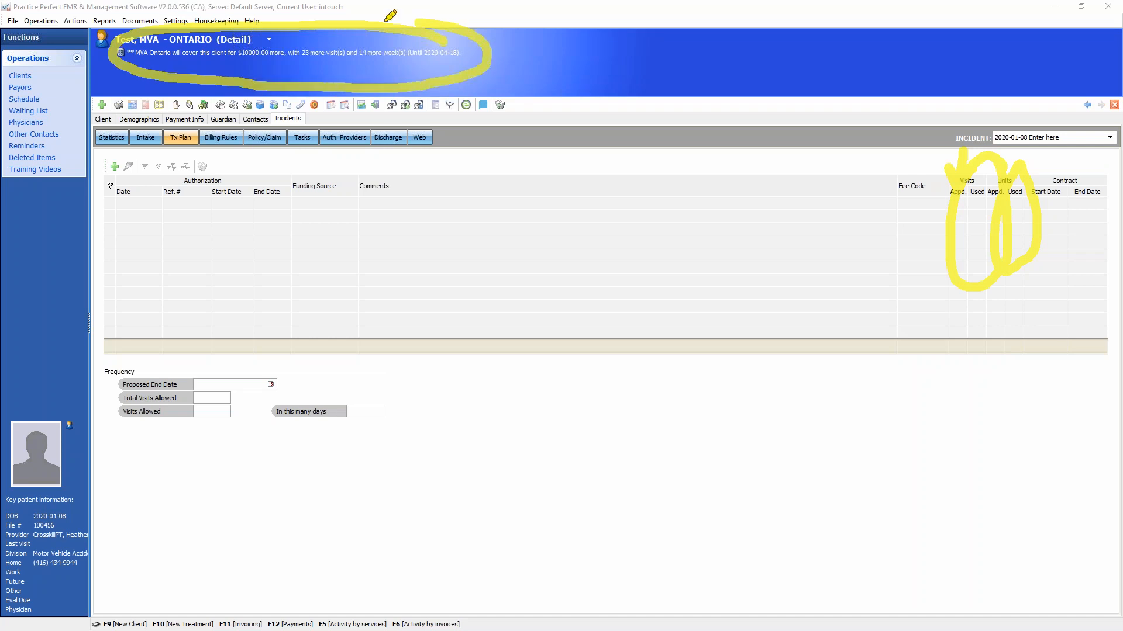
{"action": "left_click_drag", "start_coordinate": [205, 143], "coordinate": [245, 119]}
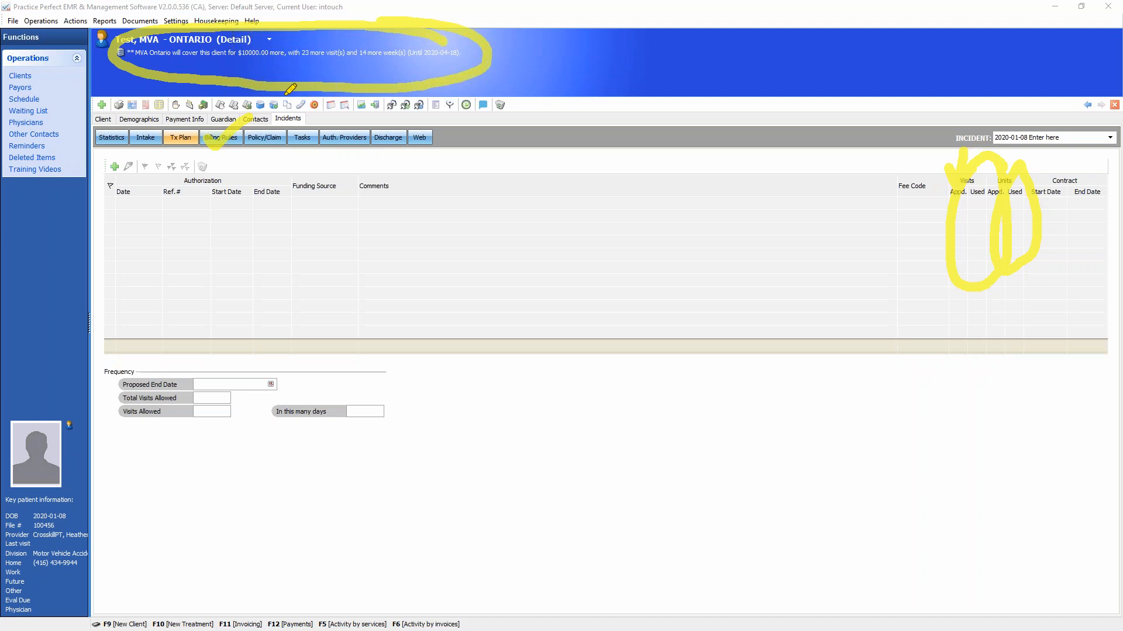
{"action": "key", "text": "Escape"}
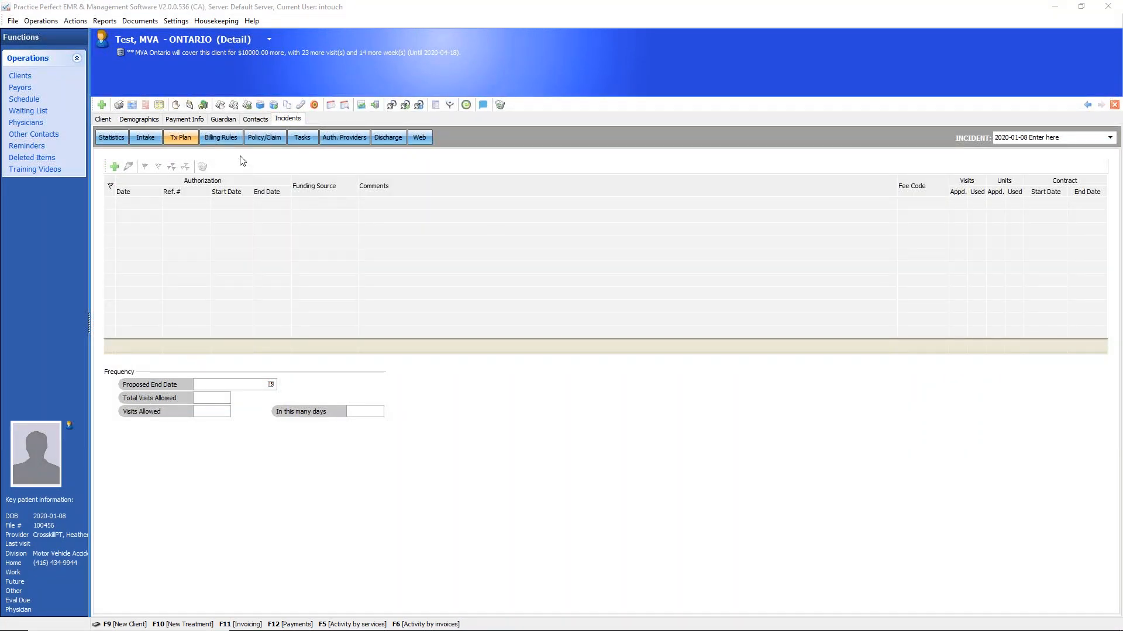
Revisit the billing rules, then review the MVA Ontario policy and claim details, including the claim and ID number fields
{"action": "left_click", "coordinate": [226, 139]}
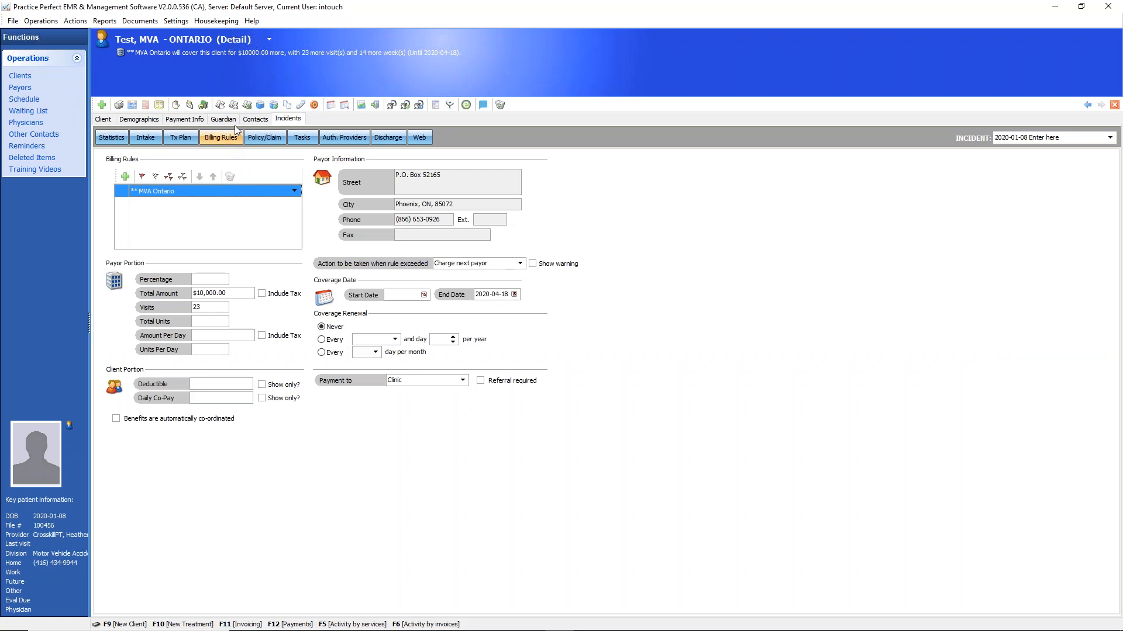
{"action": "left_click", "coordinate": [266, 139]}
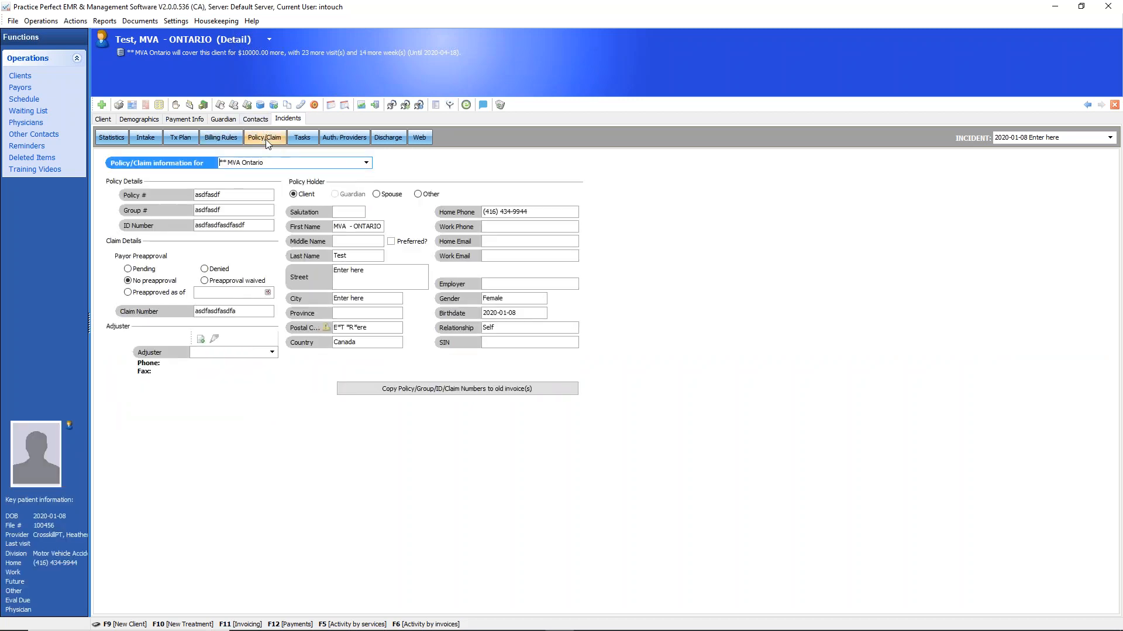
{"action": "left_click", "coordinate": [366, 163]}
{"action": "left_click", "coordinate": [366, 164]}
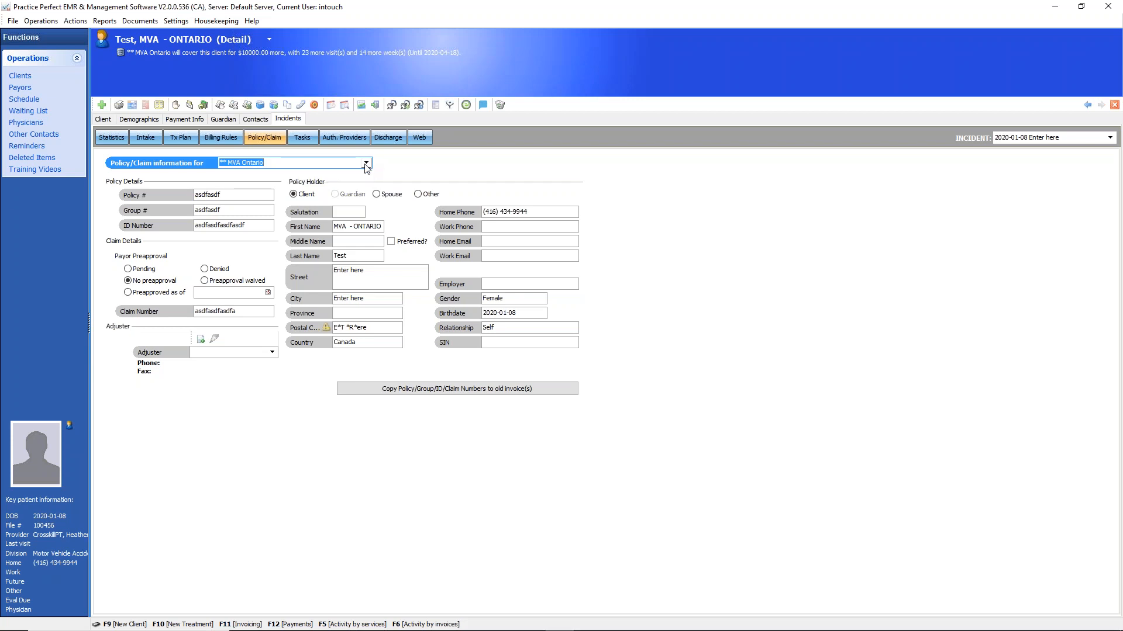
{"action": "left_click", "coordinate": [225, 311]}
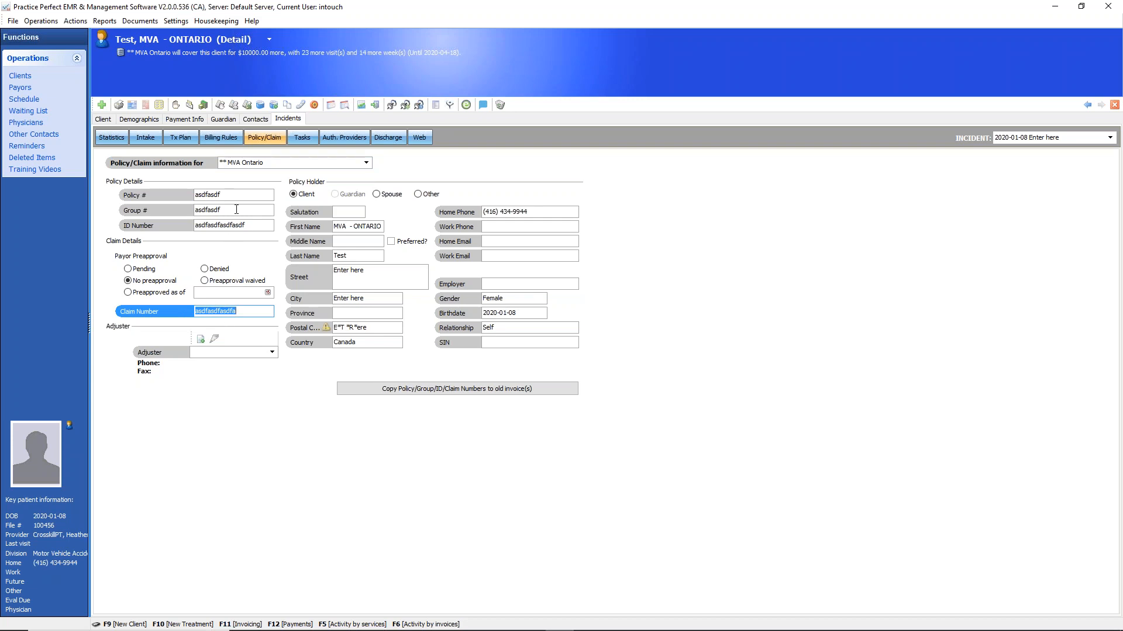
{"action": "left_click", "coordinate": [243, 227]}
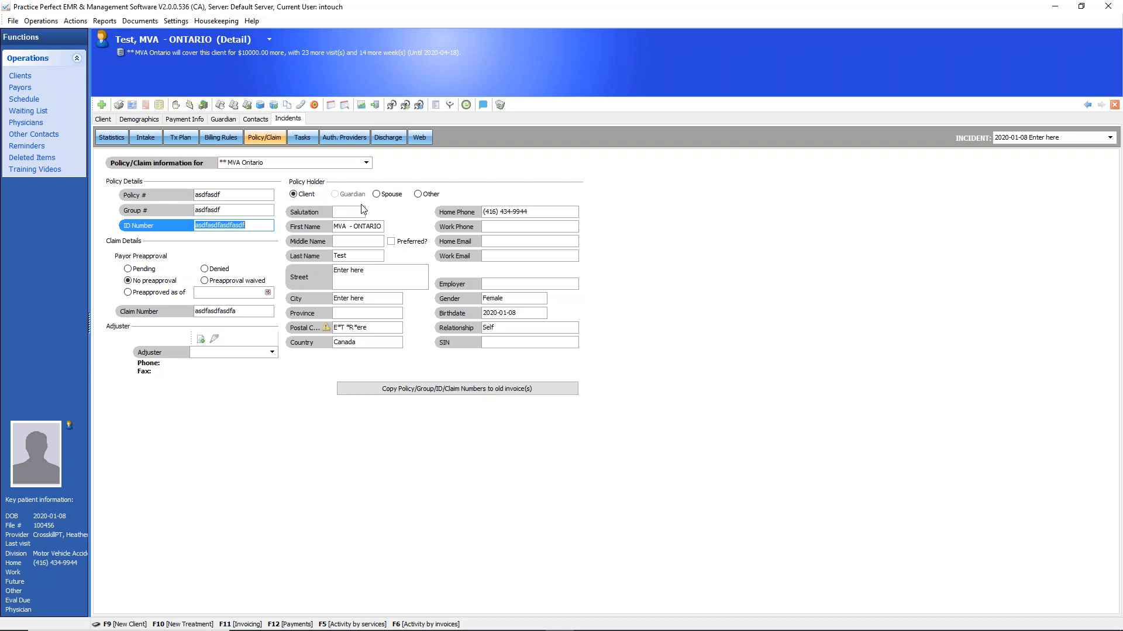
Return to the schedule and select the wsib cdn client's Wednesday 11:15 AM appointment
{"action": "left_click", "coordinate": [29, 101]}
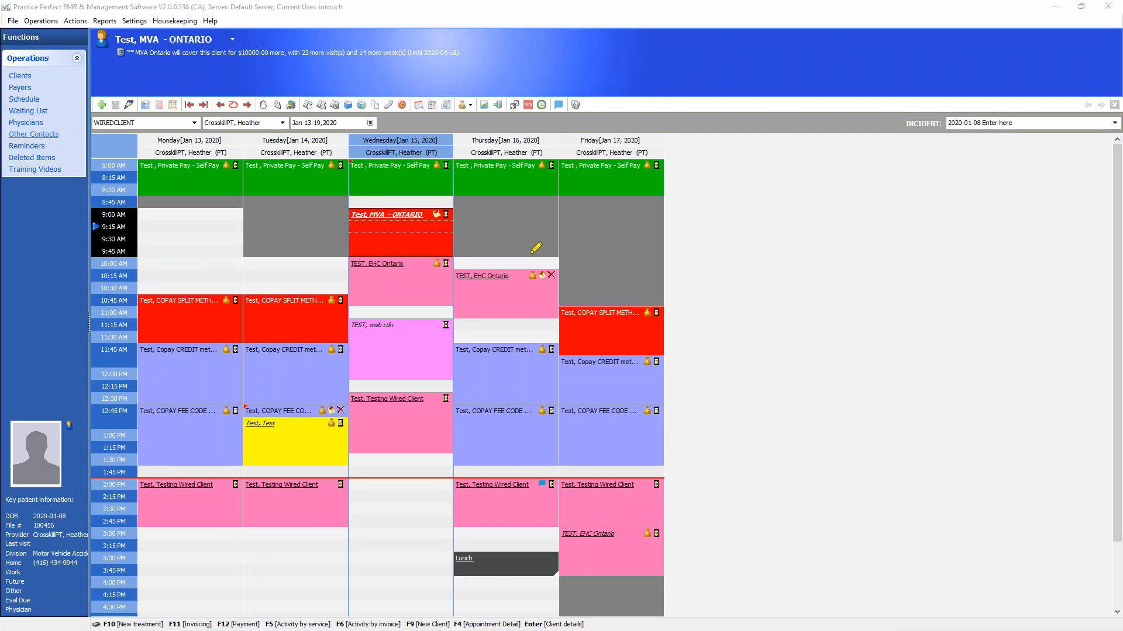
{"action": "left_click", "coordinate": [443, 255]}
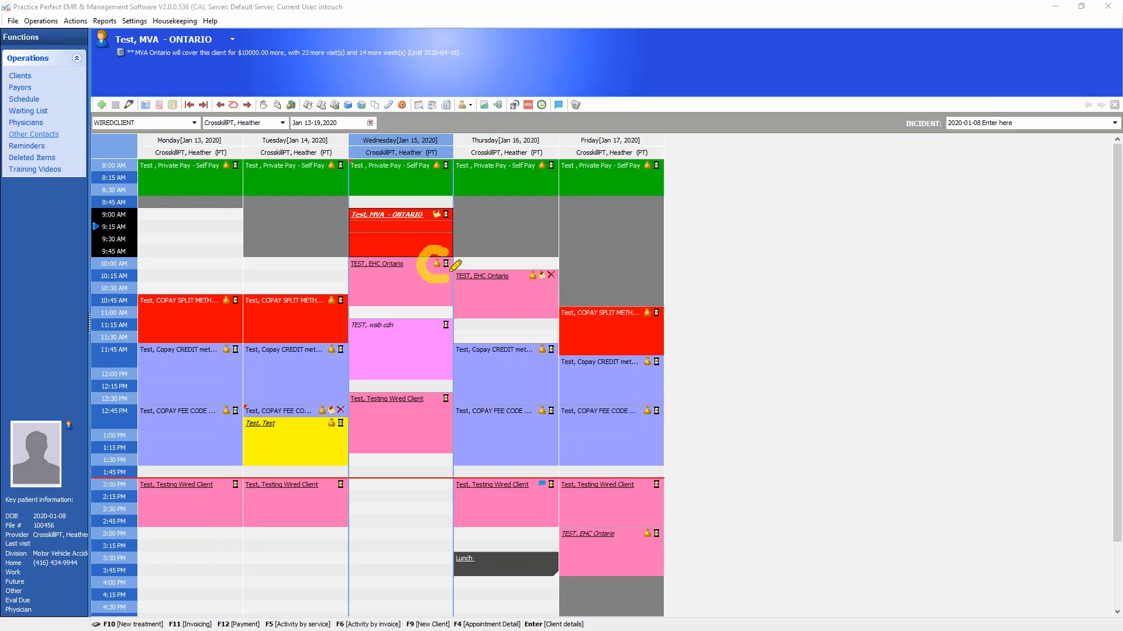
{"action": "left_click", "coordinate": [438, 320]}
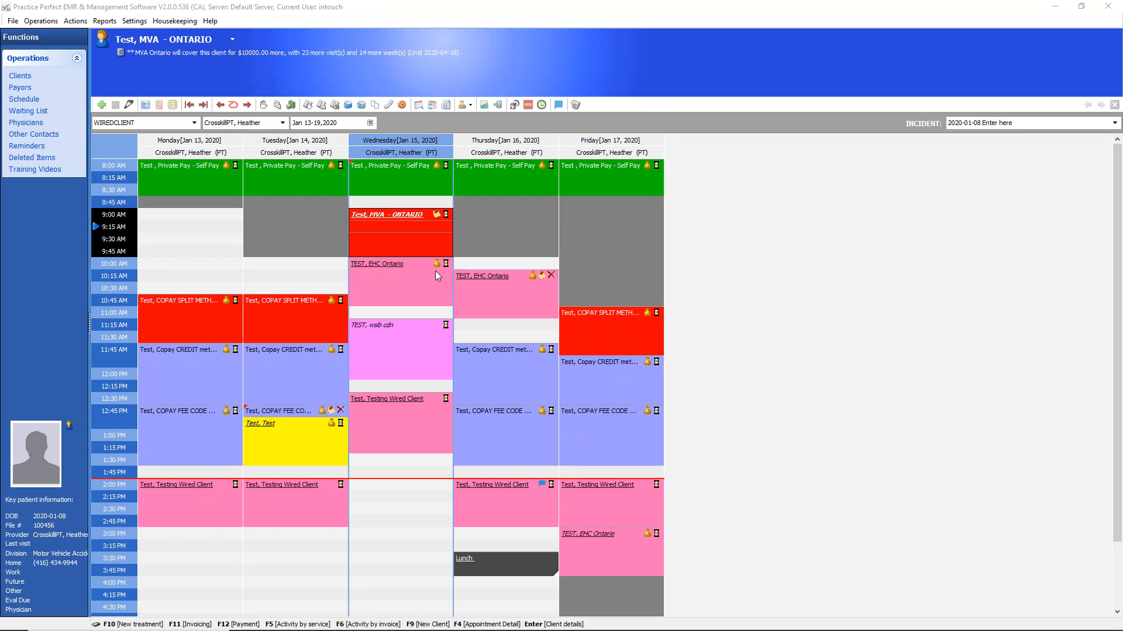
{"action": "left_click", "coordinate": [436, 337]}
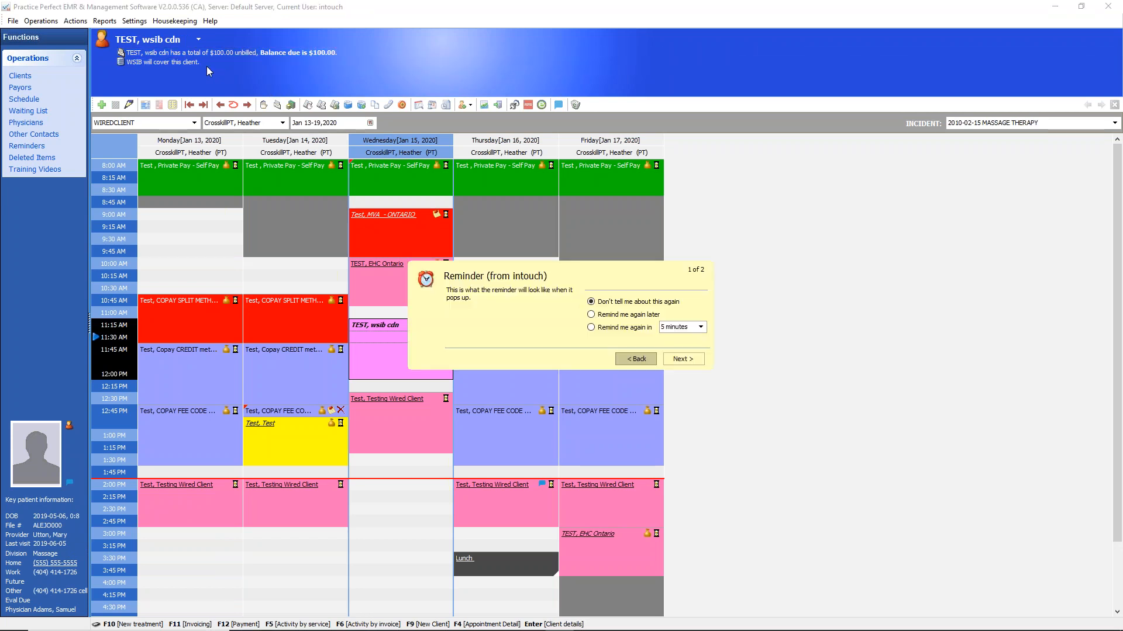
Set the pending reminder to remind again later and move past it in the reminder pop-up
{"action": "left_click", "coordinate": [591, 315]}
{"action": "left_click", "coordinate": [682, 361]}
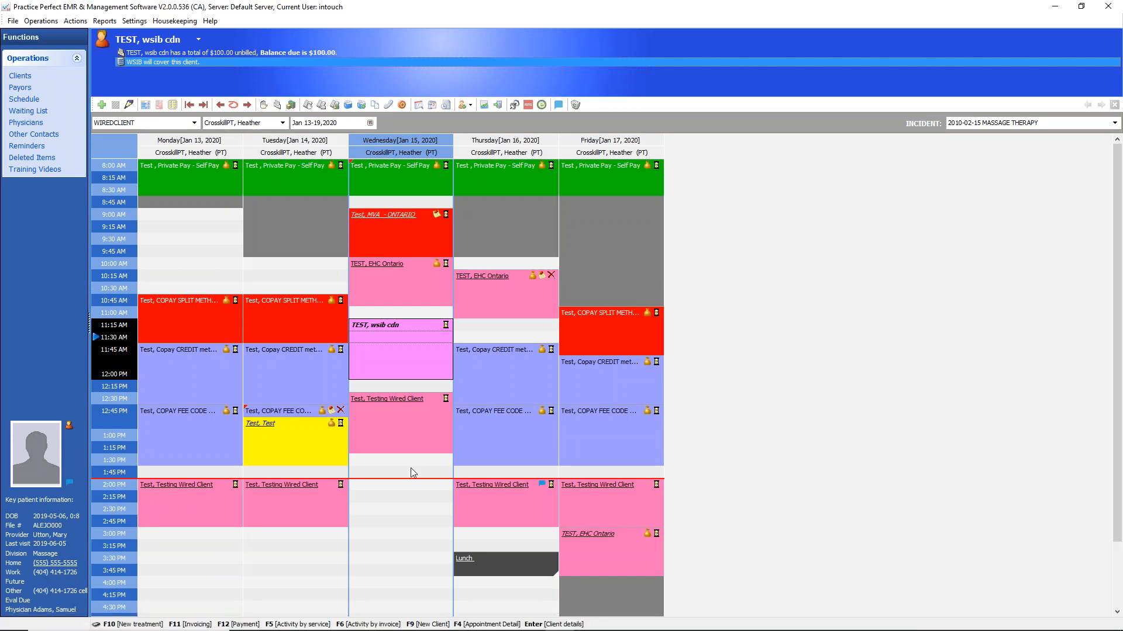
Look through Wednesday's EHC Ontario, MVA Ontario and Private Pay client appointments and the available program settings
{"action": "left_click", "coordinate": [408, 286]}
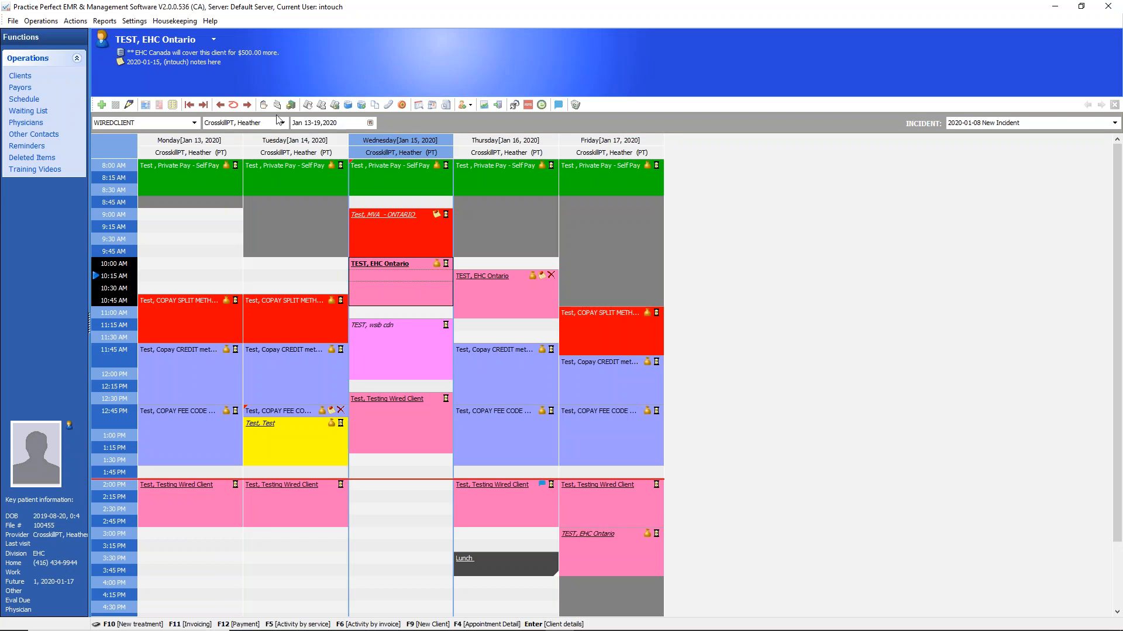
{"action": "left_click", "coordinate": [141, 24]}
{"action": "left_click", "coordinate": [142, 25]}
{"action": "left_click", "coordinate": [142, 25]}
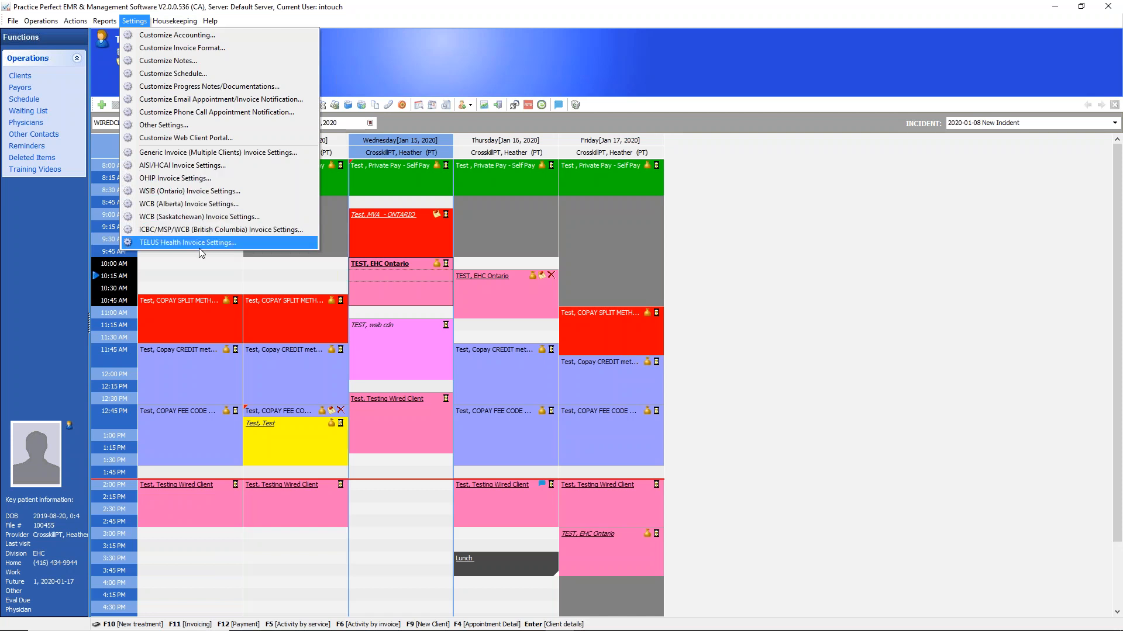
{"action": "left_click", "coordinate": [373, 240]}
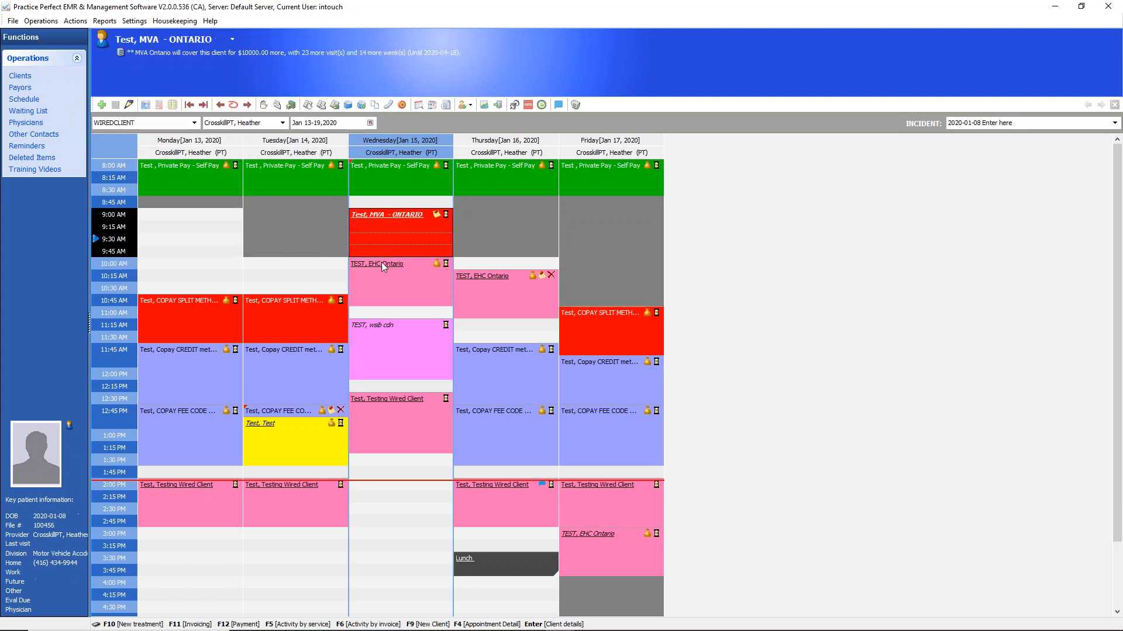
{"action": "left_click", "coordinate": [397, 174]}
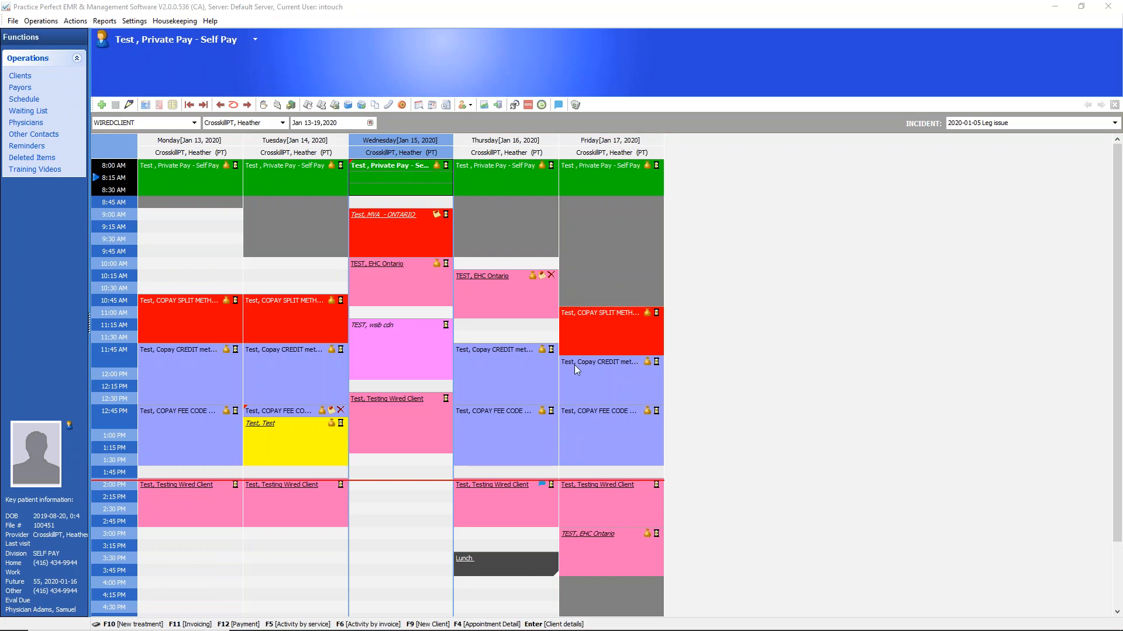
{"action": "left_click", "coordinate": [432, 229]}
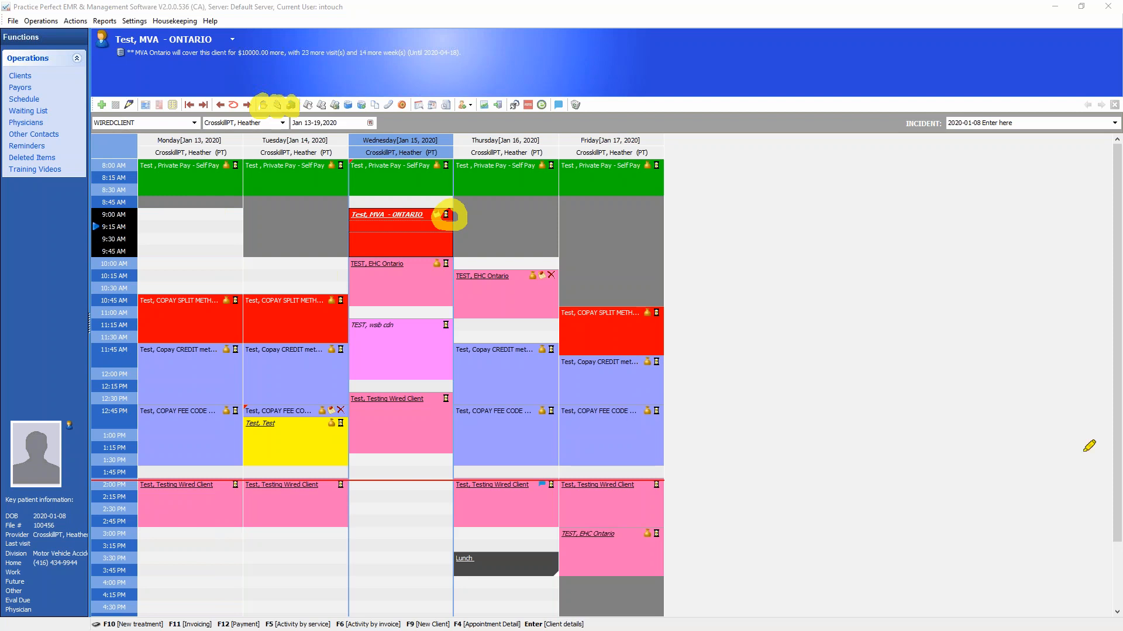
{"action": "key", "text": "Escape"}
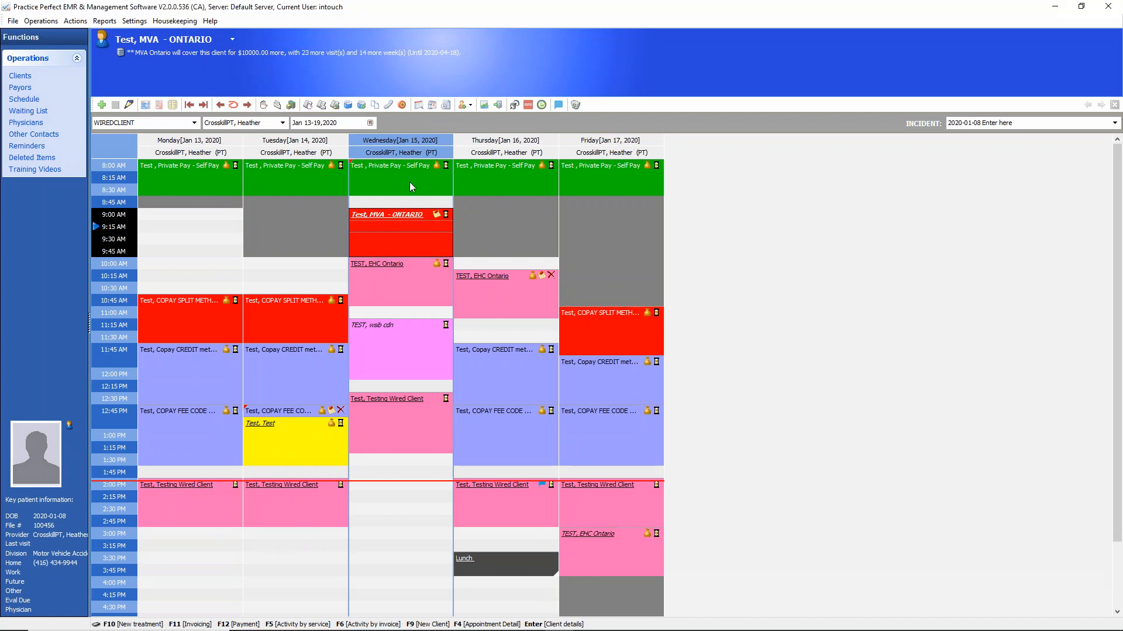
Mark the Private Pay - Self Pay client's Wednesday 8:00 AM appointment as Arrived
{"action": "left_click", "coordinate": [411, 187]}
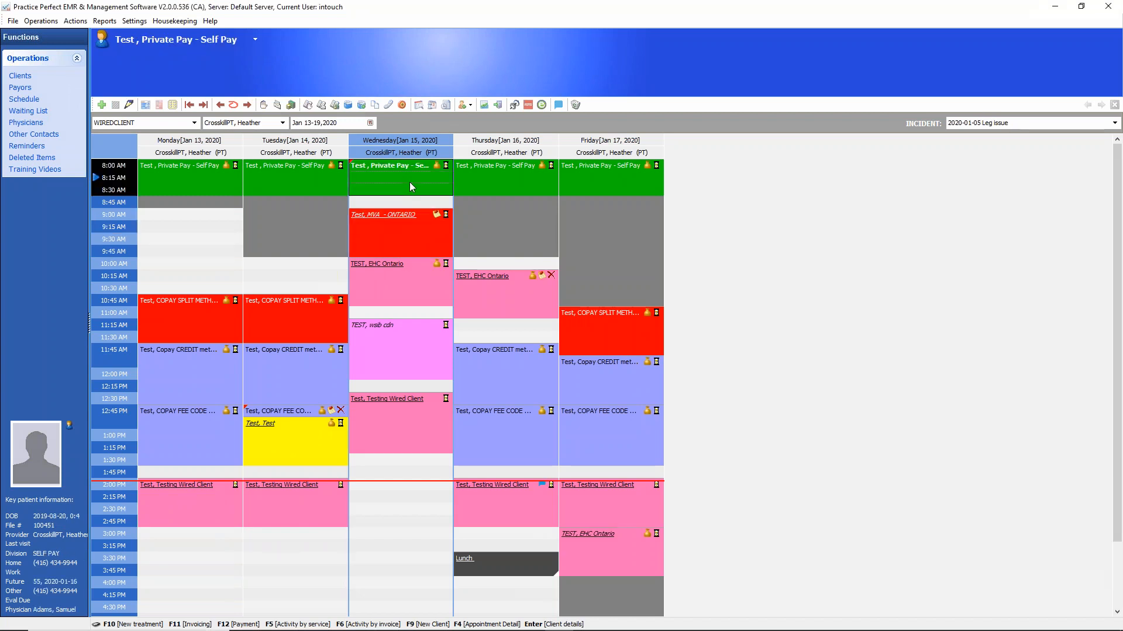
{"action": "left_click", "coordinate": [446, 166]}
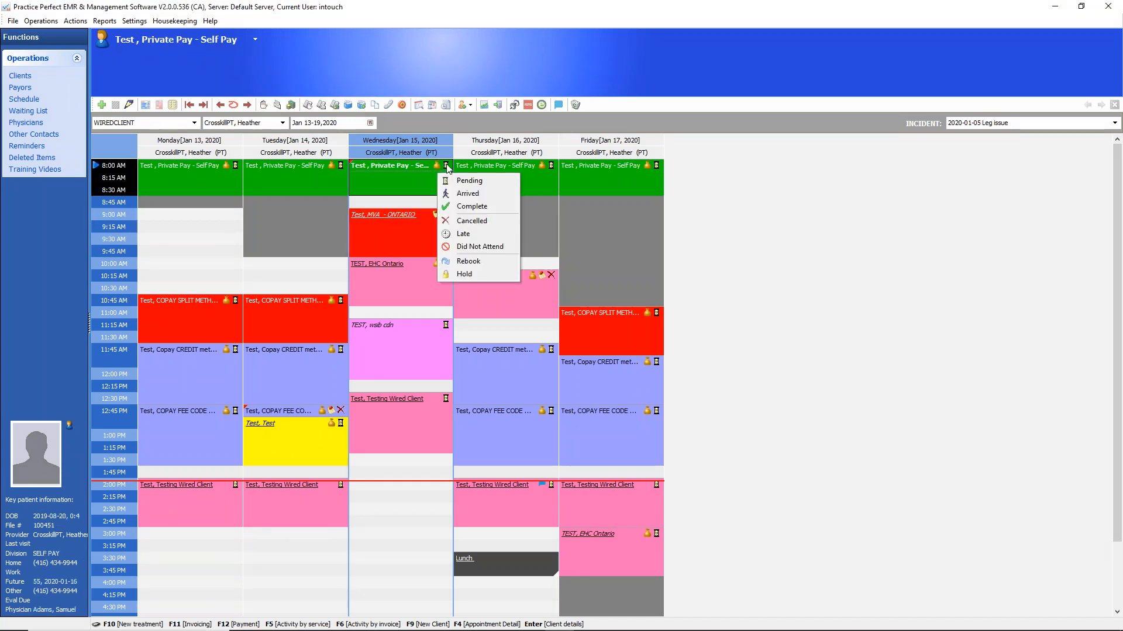
{"action": "left_click", "coordinate": [470, 199]}
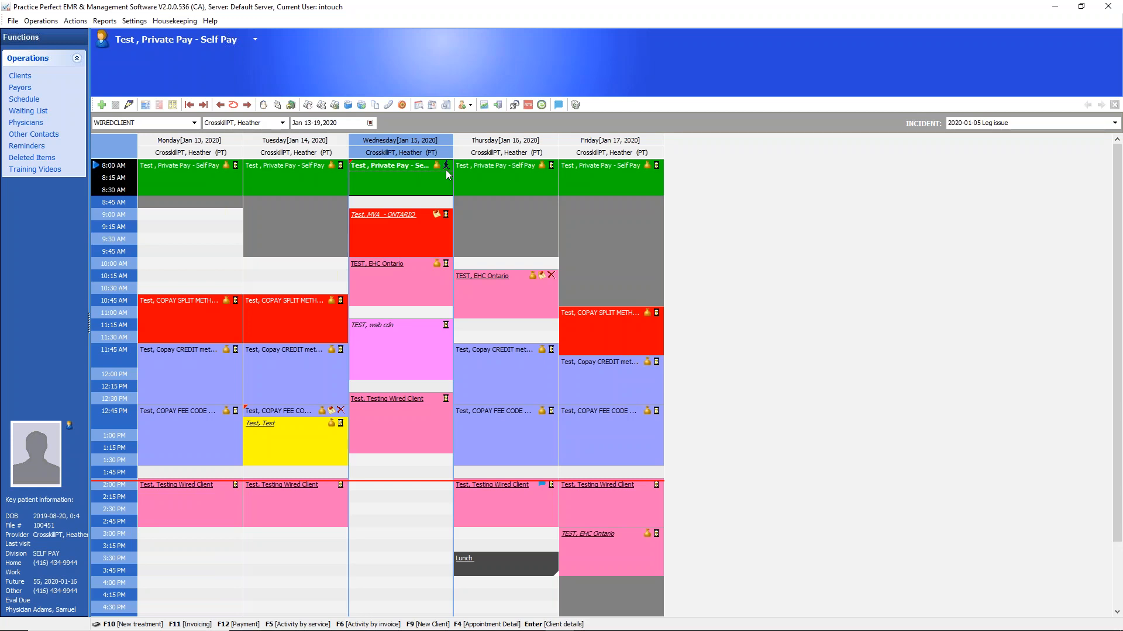
Start a new treatment for the arrived client's 2020-01-05 Leg issue incident and choose the ASSESS fee item
{"action": "left_click", "coordinate": [264, 106]}
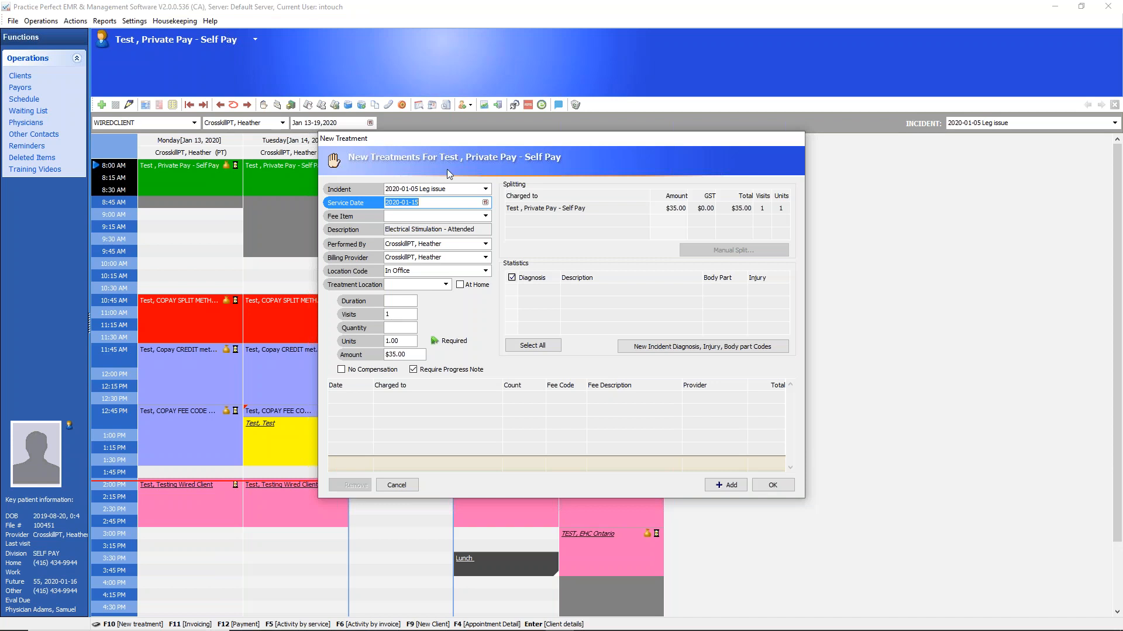
{"action": "left_click", "coordinate": [453, 190]}
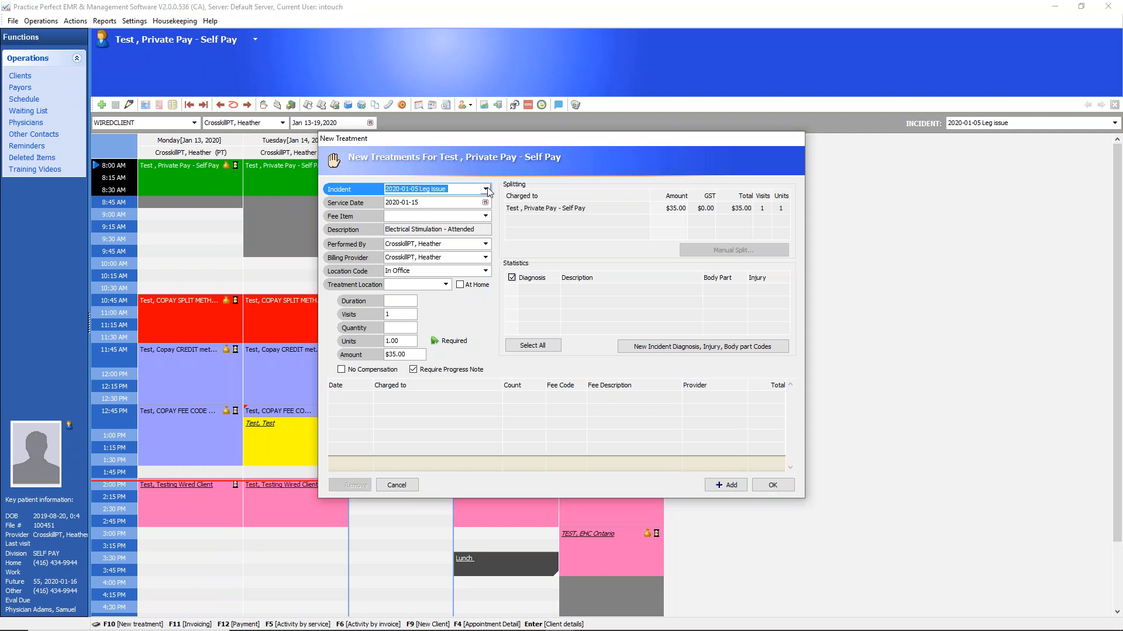
{"action": "left_click", "coordinate": [417, 203]}
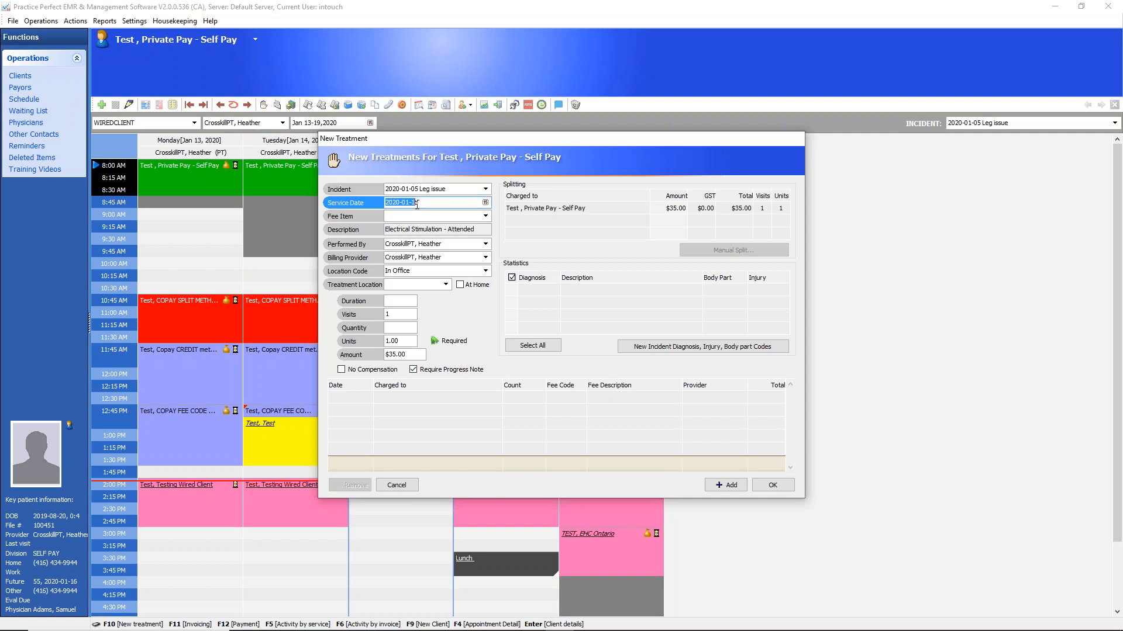
{"action": "left_click", "coordinate": [486, 216]}
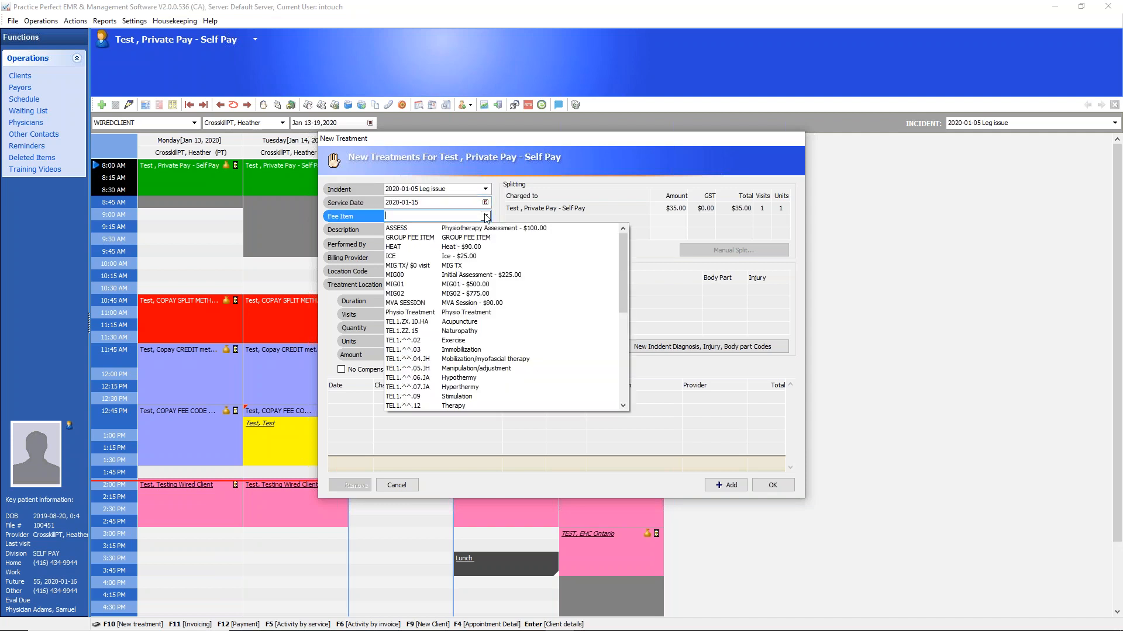
{"action": "left_click", "coordinate": [411, 228]}
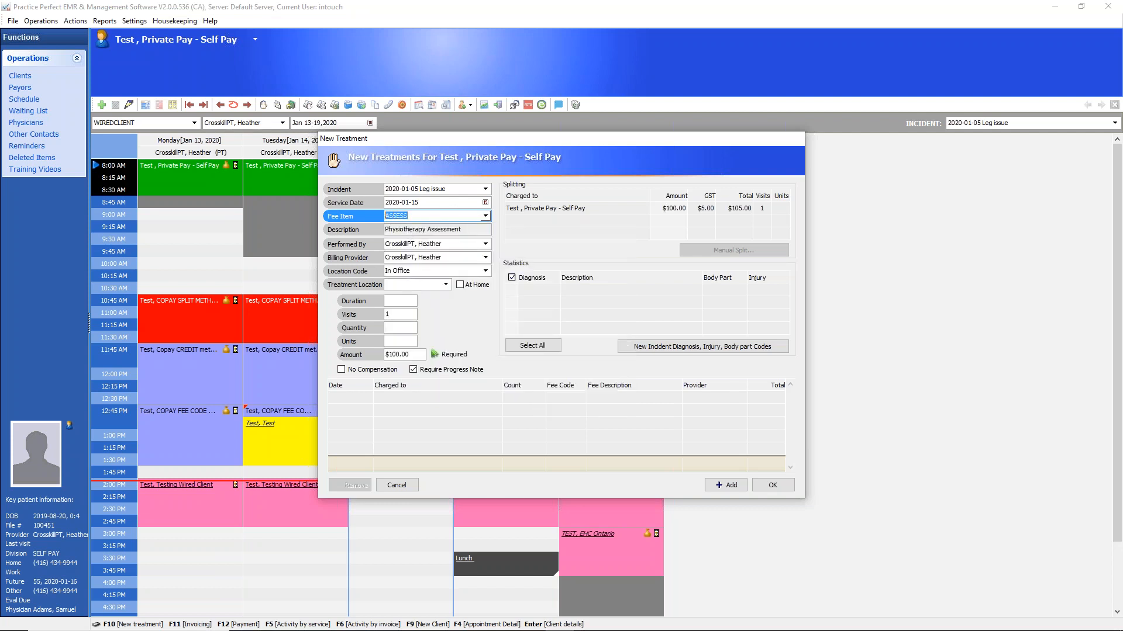
{"action": "left_click", "coordinate": [486, 216]}
{"action": "left_click", "coordinate": [486, 216]}
{"action": "left_click", "coordinate": [486, 217]}
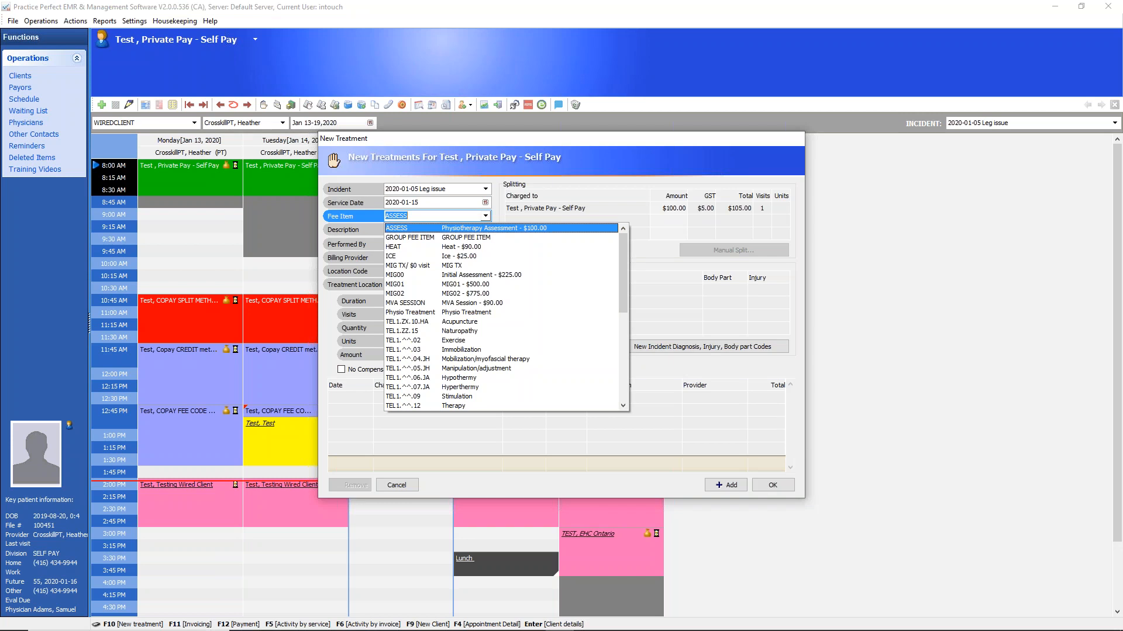
{"action": "left_click", "coordinate": [486, 216]}
{"action": "left_click", "coordinate": [446, 245]}
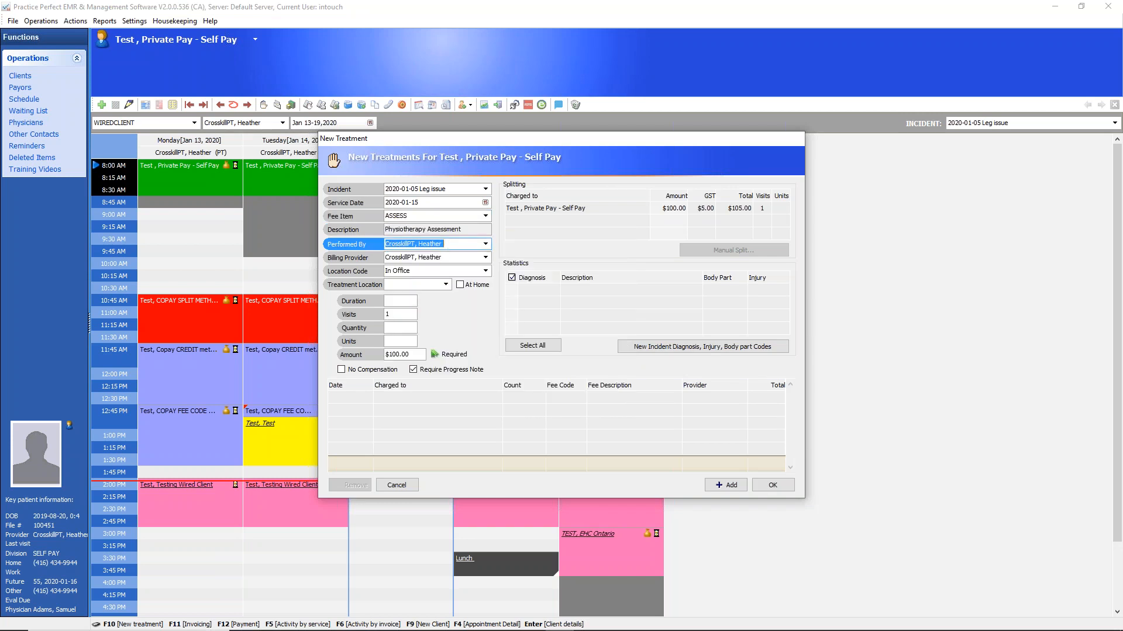
Try an amount of 120 for the physiotherapy assessment, and set it back to 100
{"action": "double_click", "coordinate": [399, 356]}
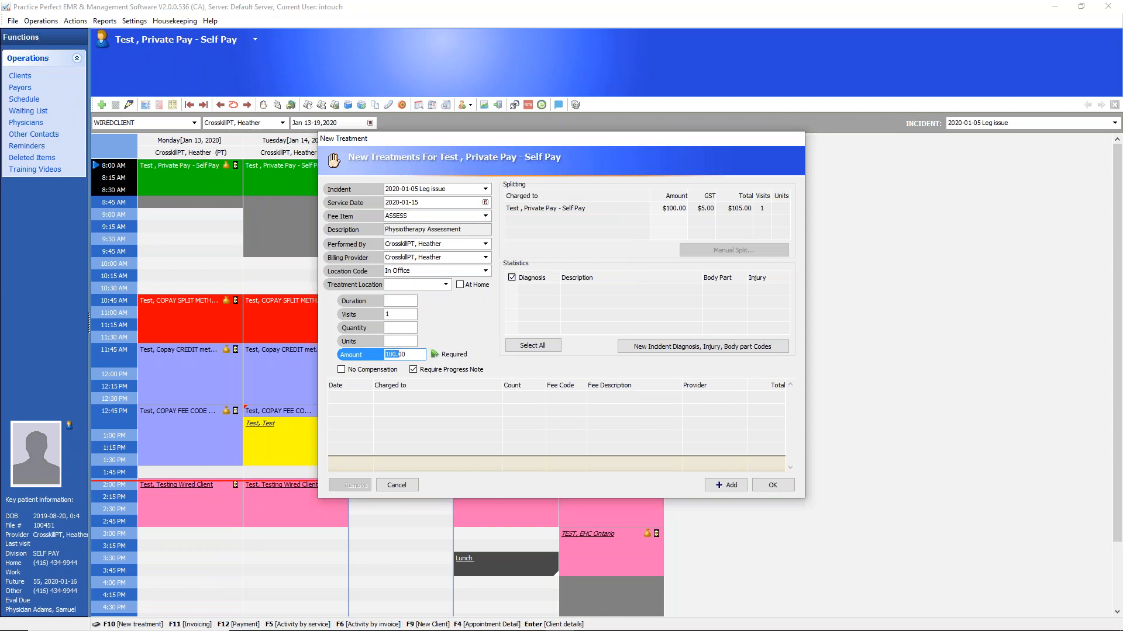
{"action": "type", "text": "120"}
{"action": "left_click_drag", "start_coordinate": [414, 355], "coordinate": [372, 358]}
{"action": "type", "text": "100"}
{"action": "left_click", "coordinate": [405, 344]}
{"action": "left_click", "coordinate": [407, 355]}
Check who the assessment is charged to and add the physiotherapy assessment to the treatment list
{"action": "left_click", "coordinate": [560, 210]}
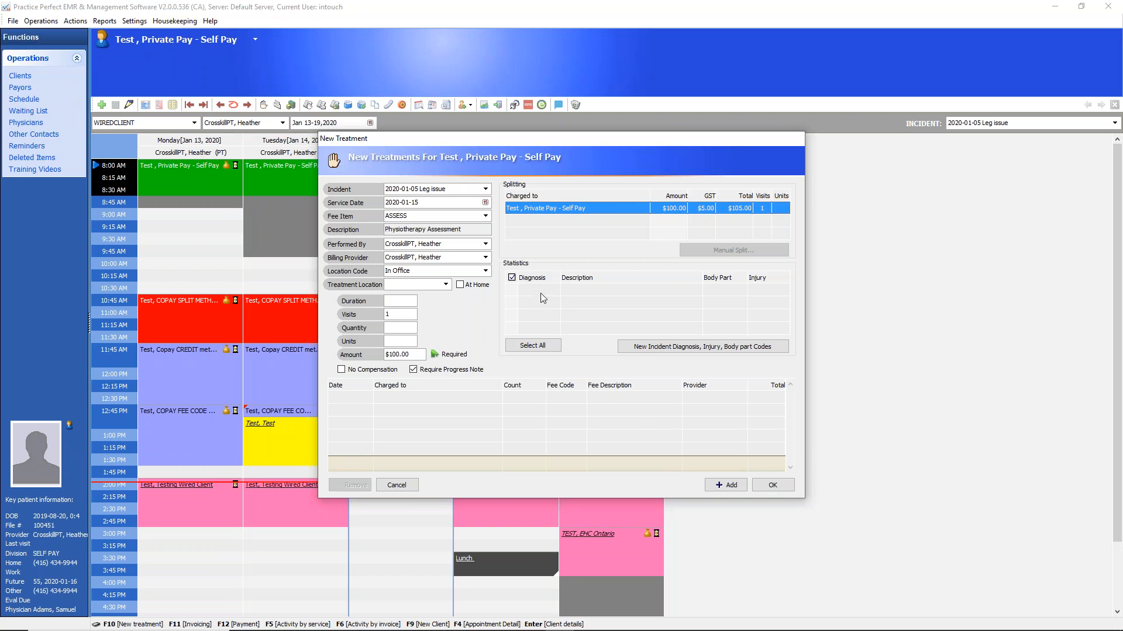
{"action": "left_click", "coordinate": [658, 346]}
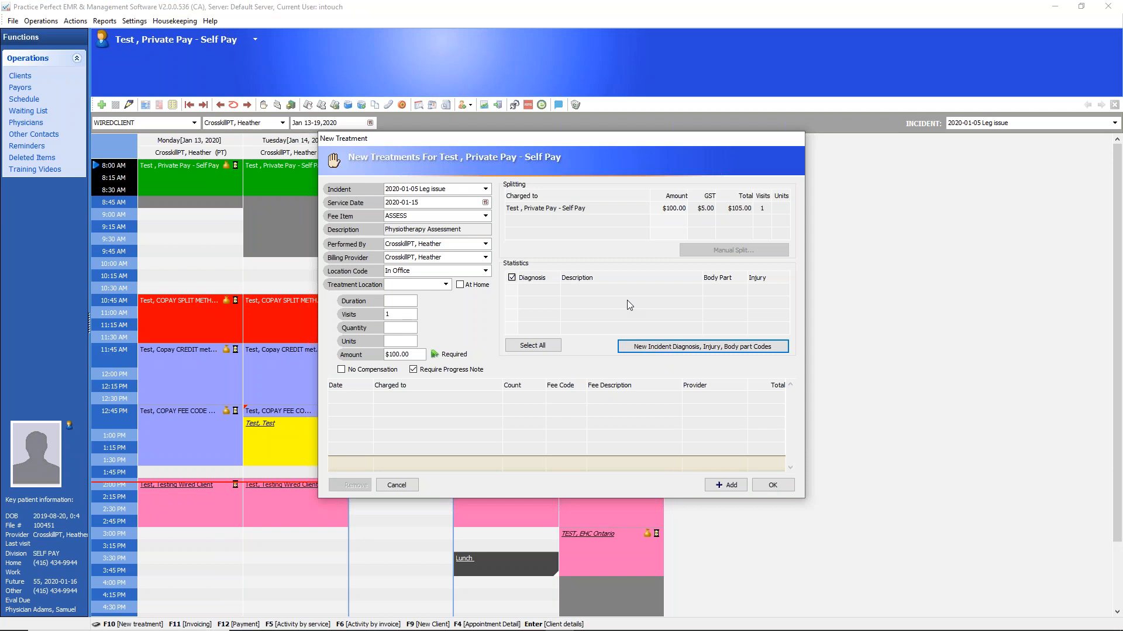
{"action": "left_click", "coordinate": [715, 487]}
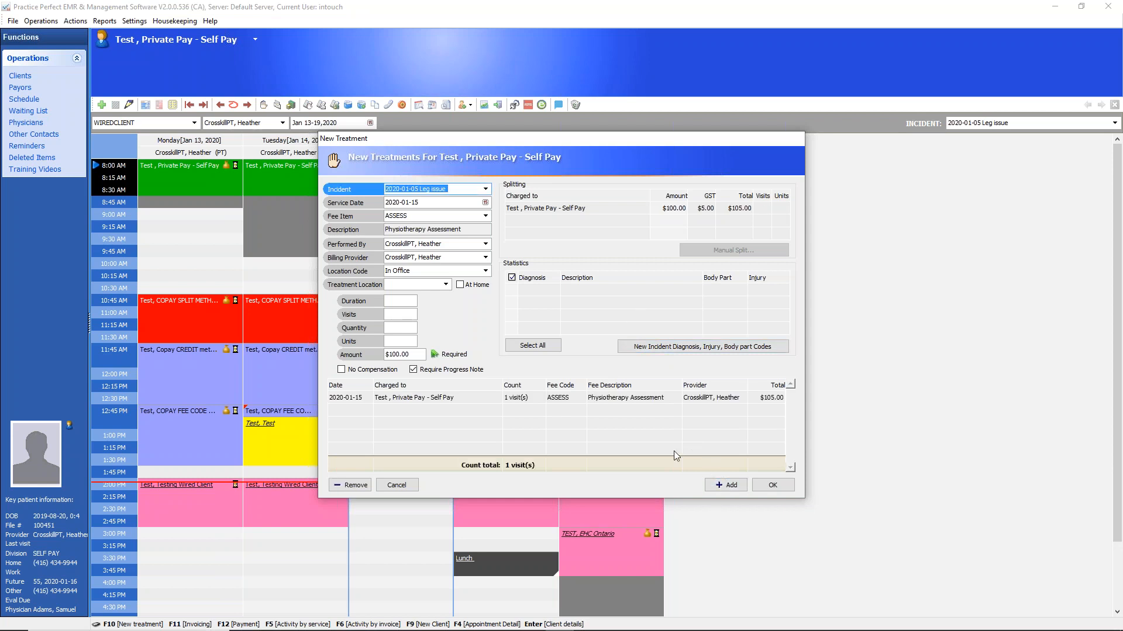
{"action": "left_click", "coordinate": [601, 399]}
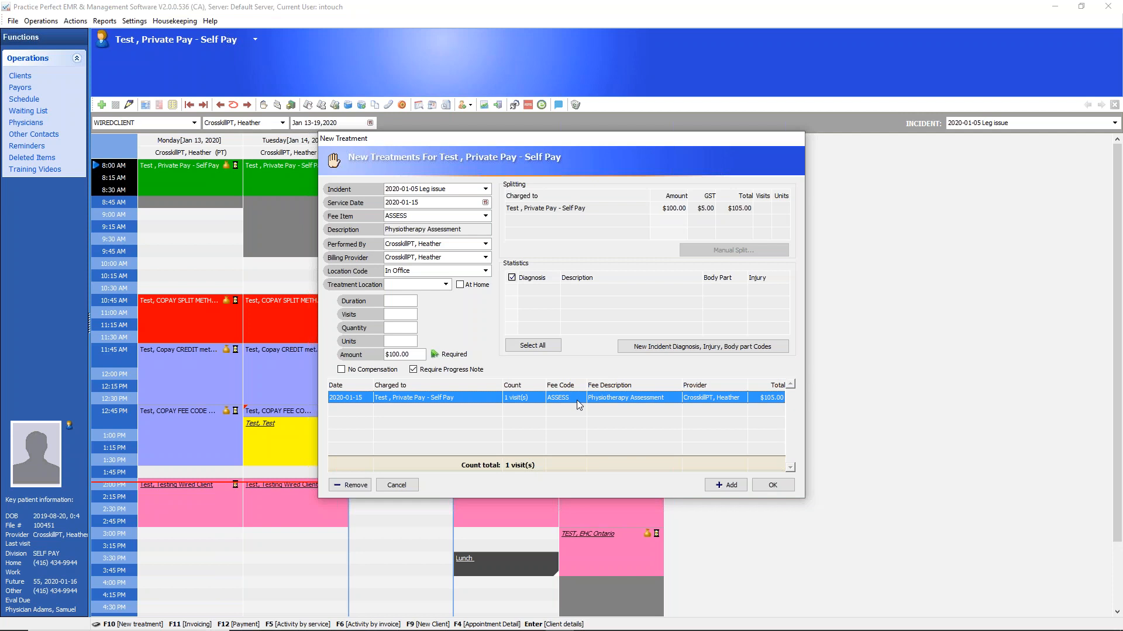
Choose the HEAT fee item and add it to the same client's treatment list
{"action": "left_click", "coordinate": [485, 217]}
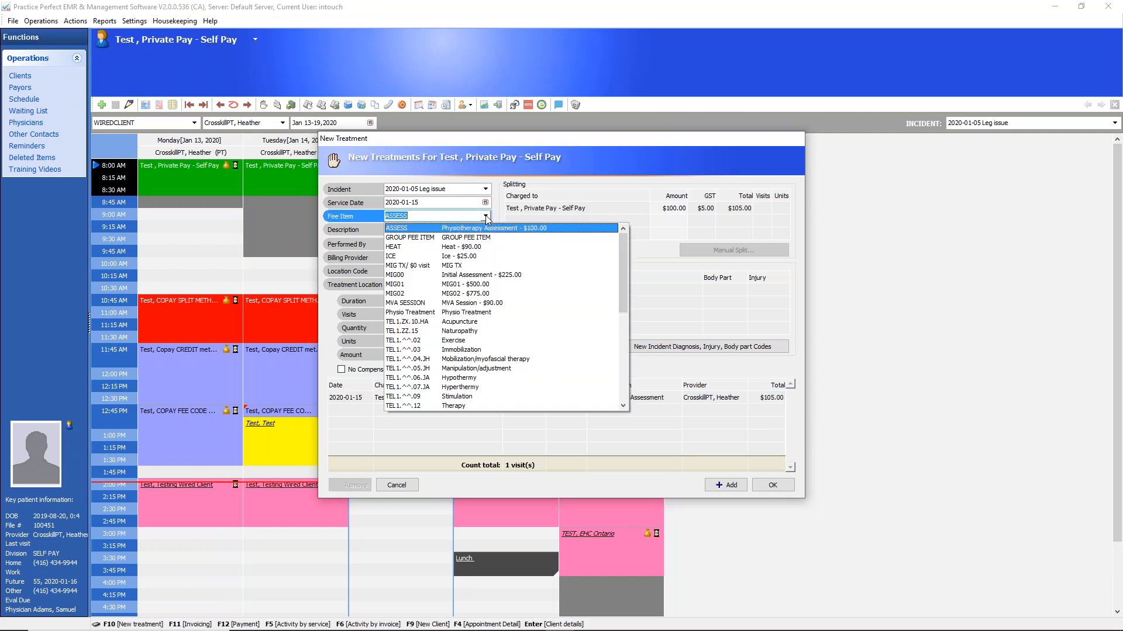
{"action": "left_click", "coordinate": [403, 248]}
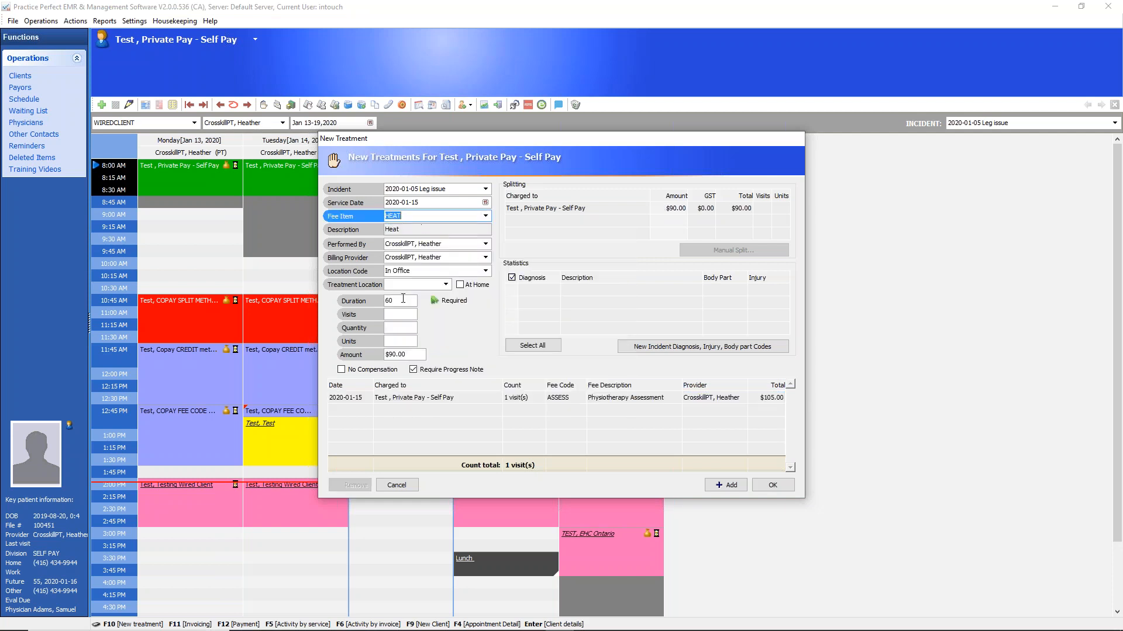
{"action": "left_click", "coordinate": [414, 355]}
{"action": "left_click", "coordinate": [640, 208]}
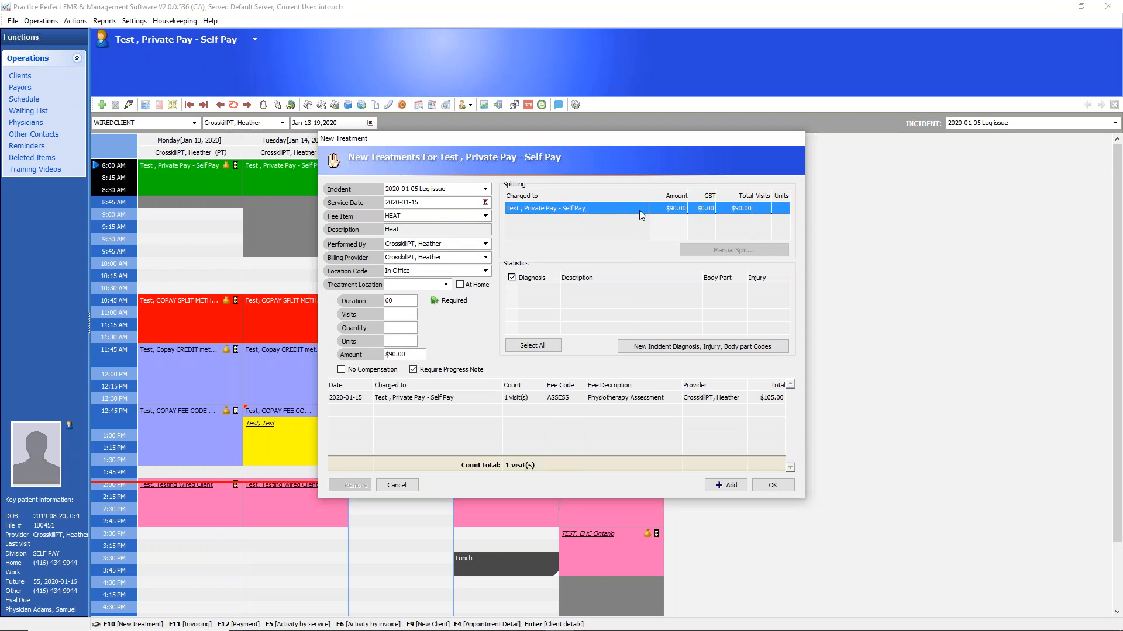
{"action": "left_click", "coordinate": [729, 485]}
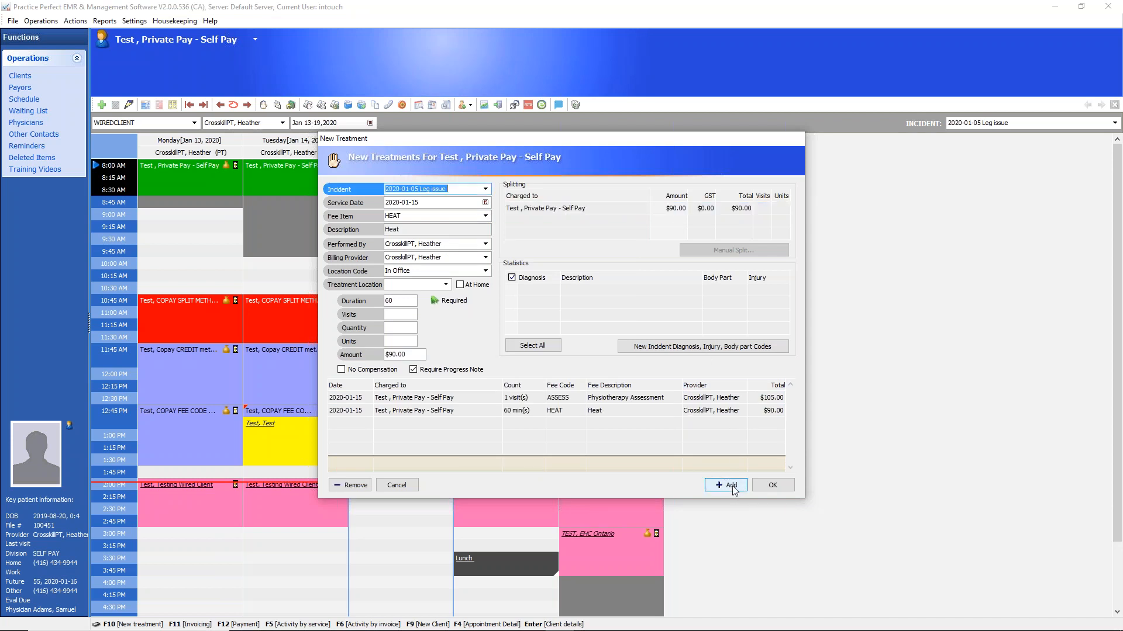
Add the ICE fee item to the treatment list and save the new treatments
{"action": "left_click", "coordinate": [485, 215]}
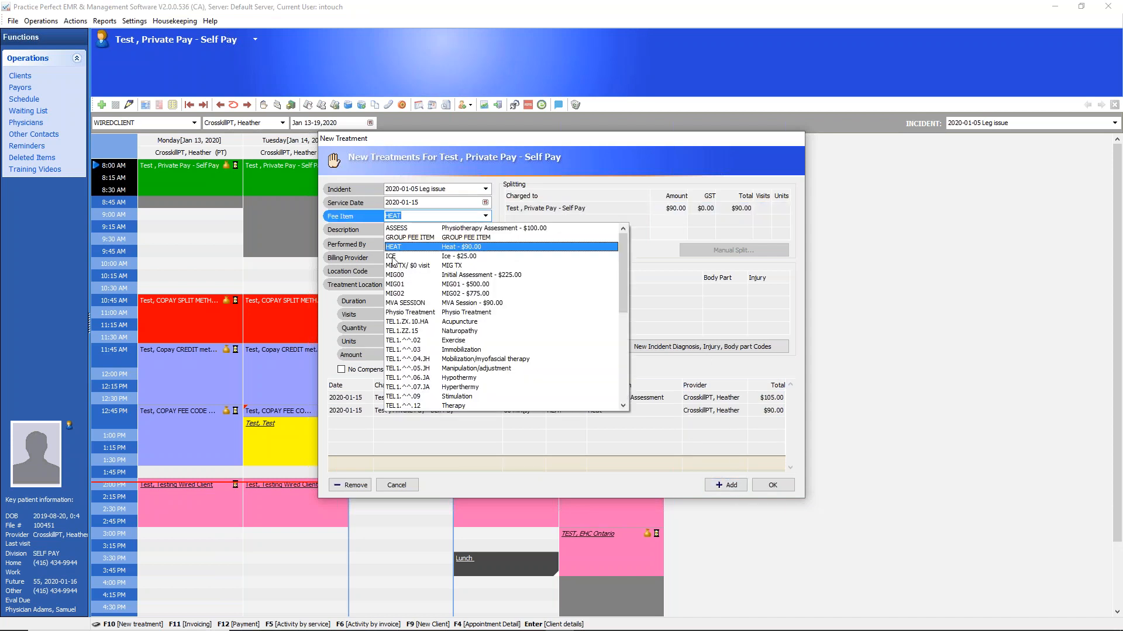
{"action": "left_click", "coordinate": [400, 273]}
{"action": "left_click", "coordinate": [400, 353]}
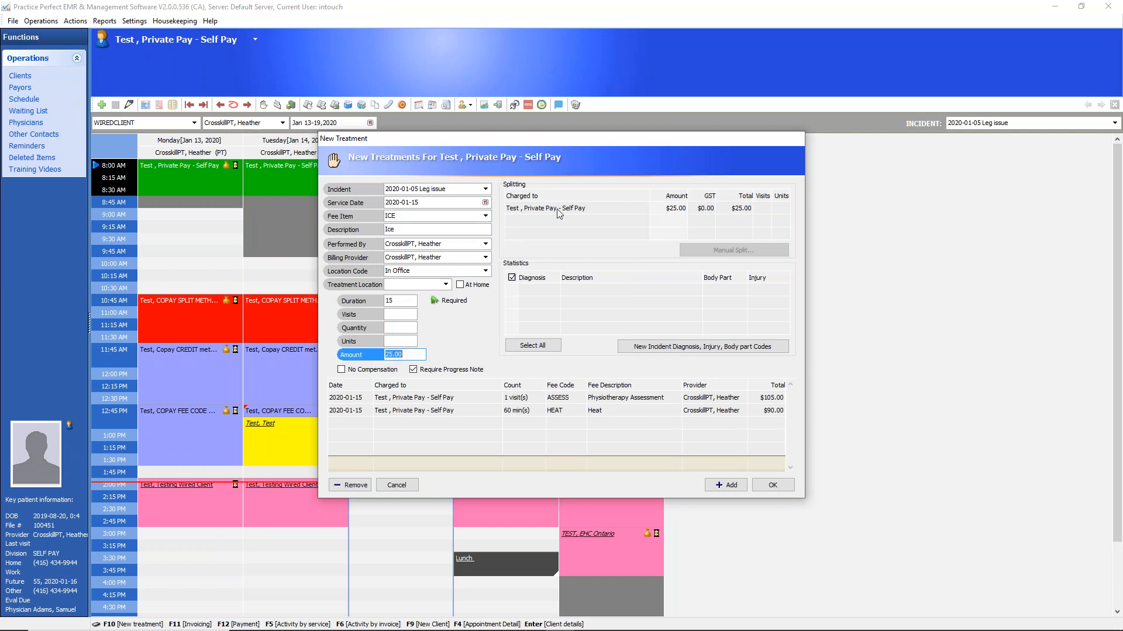
{"action": "left_click", "coordinate": [676, 209]}
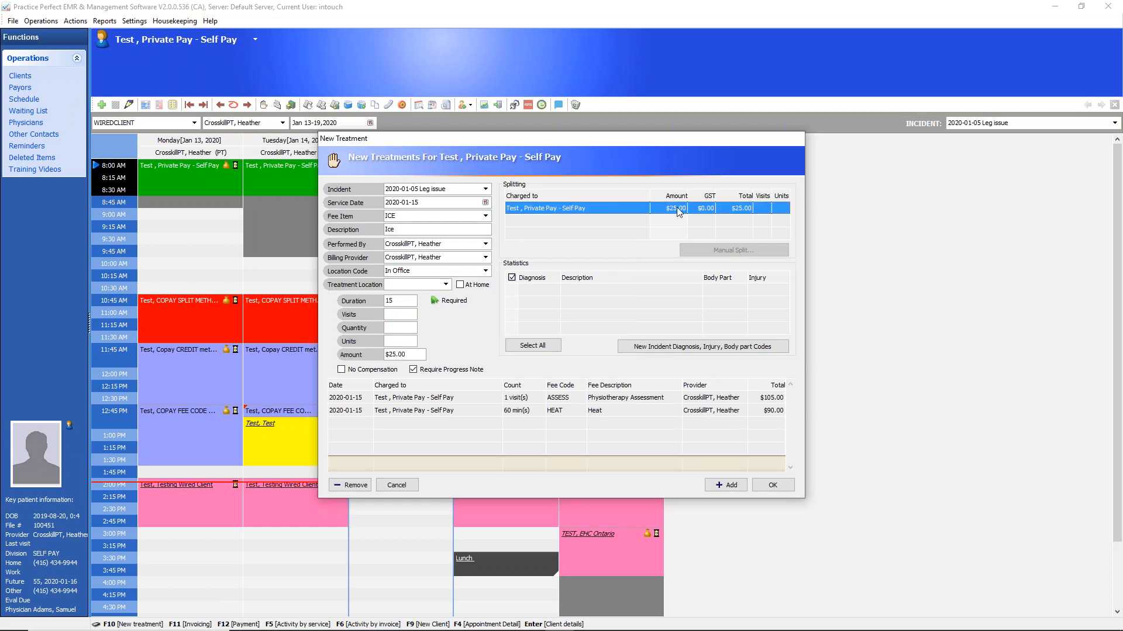
{"action": "left_click", "coordinate": [732, 483]}
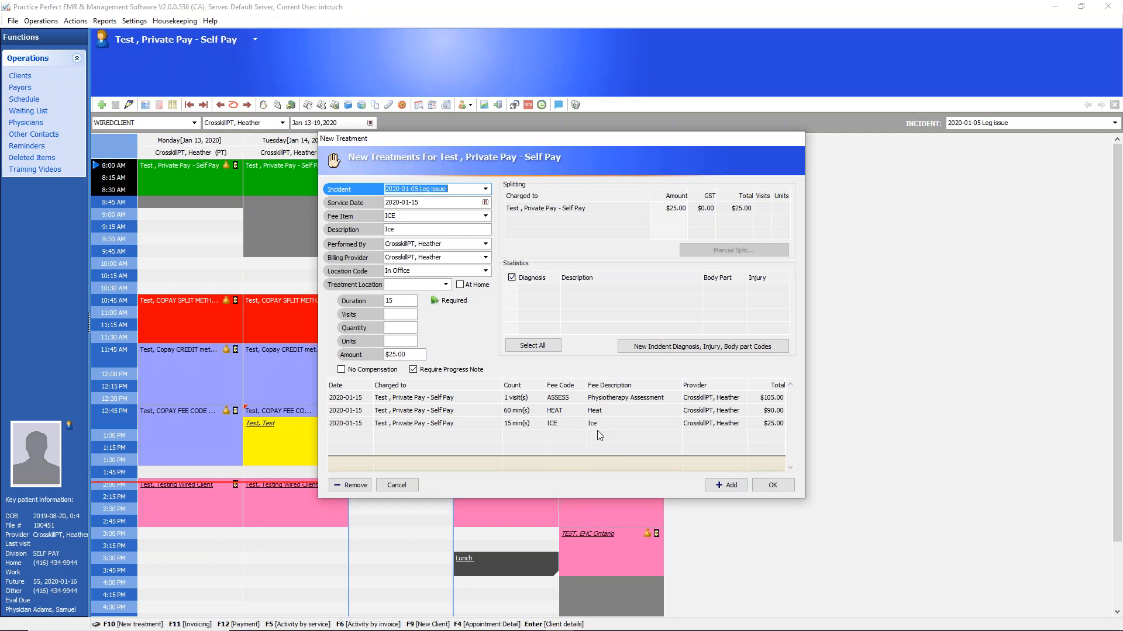
{"action": "left_click", "coordinate": [780, 488]}
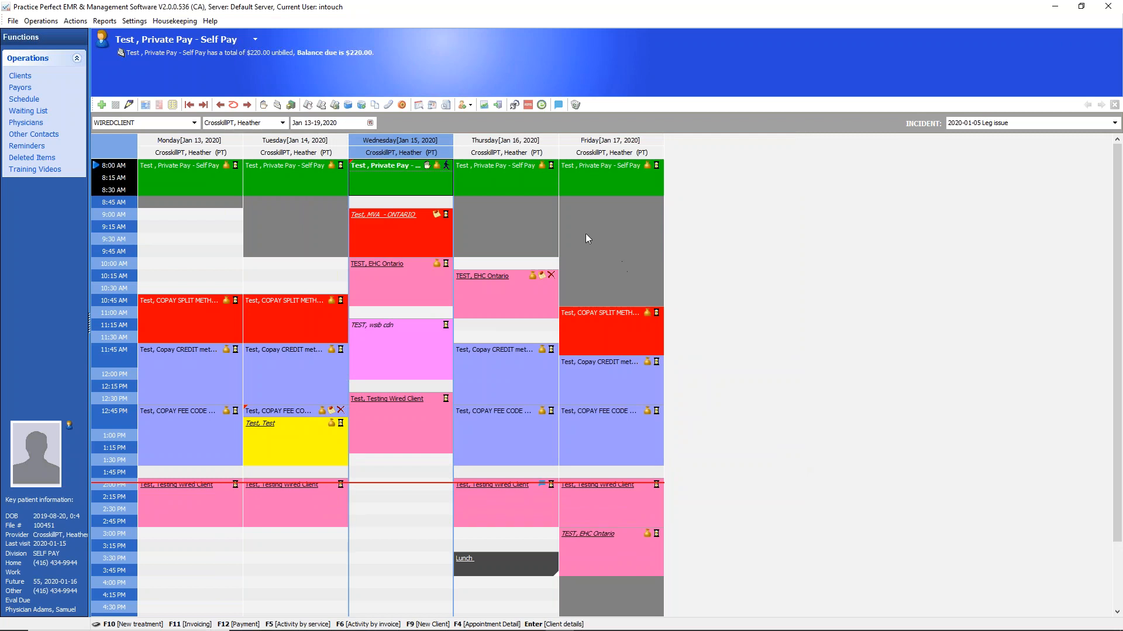
View the appointment's status options, then reopen the new treatment form to review the recorded fee items and close it
{"action": "left_click", "coordinate": [447, 167]}
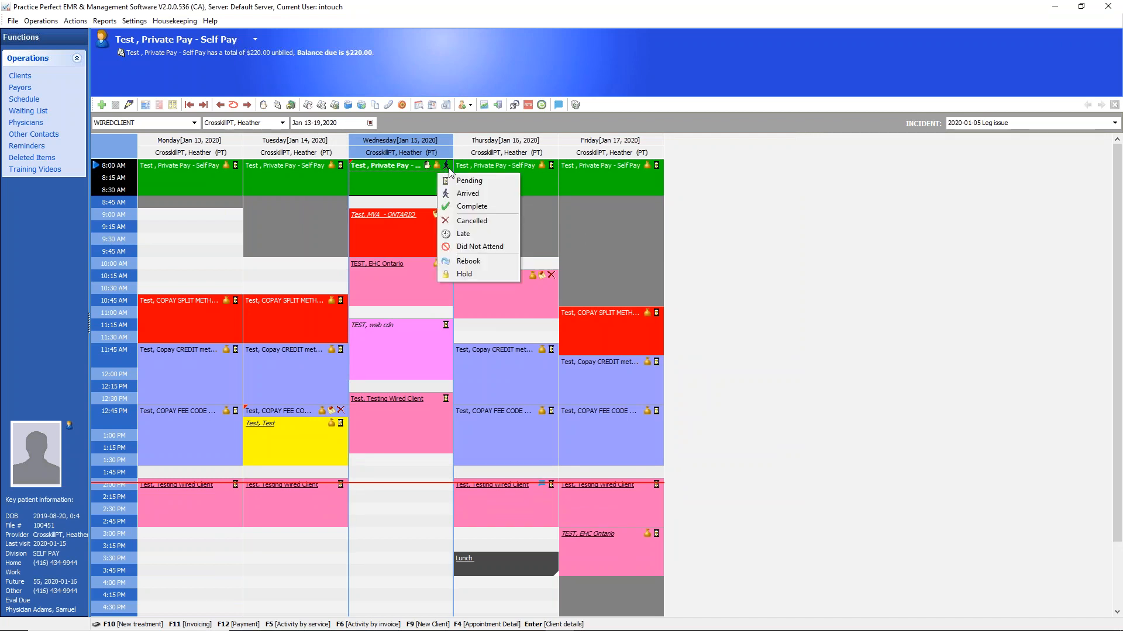
{"action": "left_click", "coordinate": [265, 109]}
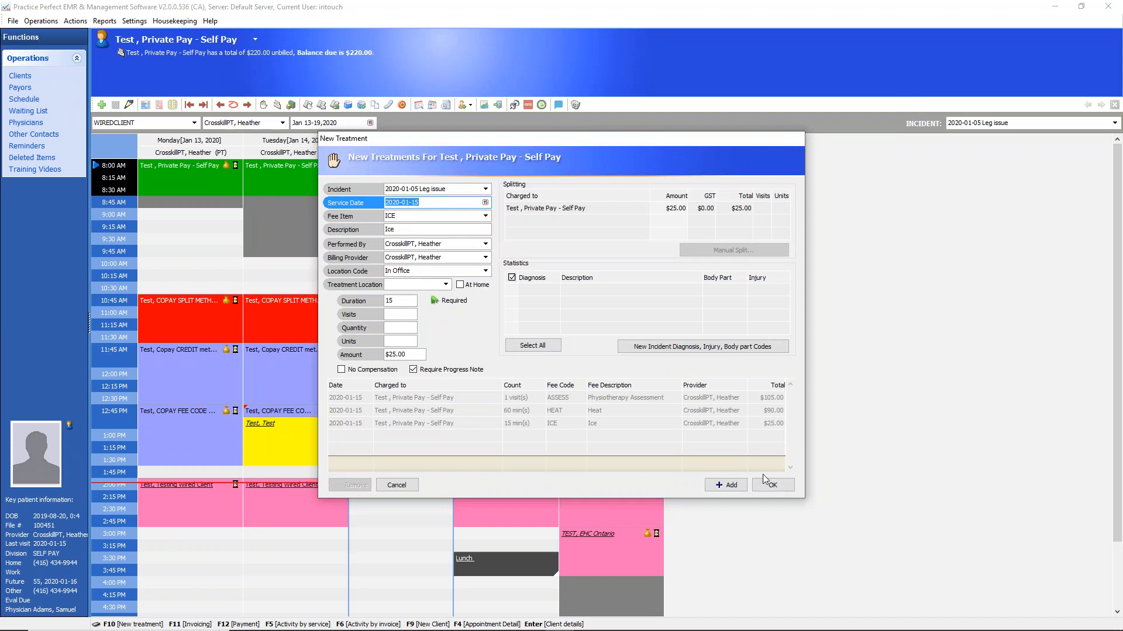
{"action": "left_click", "coordinate": [770, 486]}
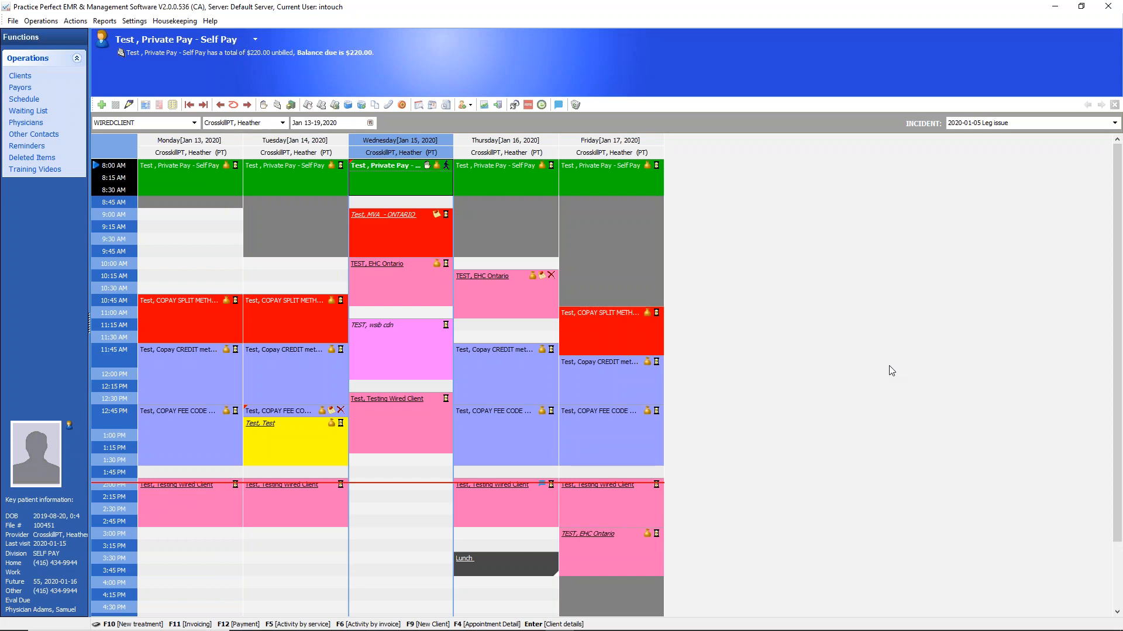
{"action": "key", "text": "ctrl+shift+d"}
{"action": "mouse_move", "coordinate": [431, 163]}
{"action": "left_mouse_down"}
{"action": "mouse_move", "coordinate": [429, 179]}
{"action": "mouse_move", "coordinate": [410, 168]}
{"action": "mouse_move", "coordinate": [436, 168]}
{"action": "mouse_move", "coordinate": [436, 178]}
{"action": "mouse_move", "coordinate": [416, 178]}
{"action": "left_mouse_up"}
{"action": "mouse_move", "coordinate": [270, 95]}
{"action": "left_mouse_down"}
{"action": "mouse_move", "coordinate": [257, 110]}
{"action": "mouse_move", "coordinate": [272, 104]}
{"action": "mouse_move", "coordinate": [422, 166]}
{"action": "left_mouse_up"}
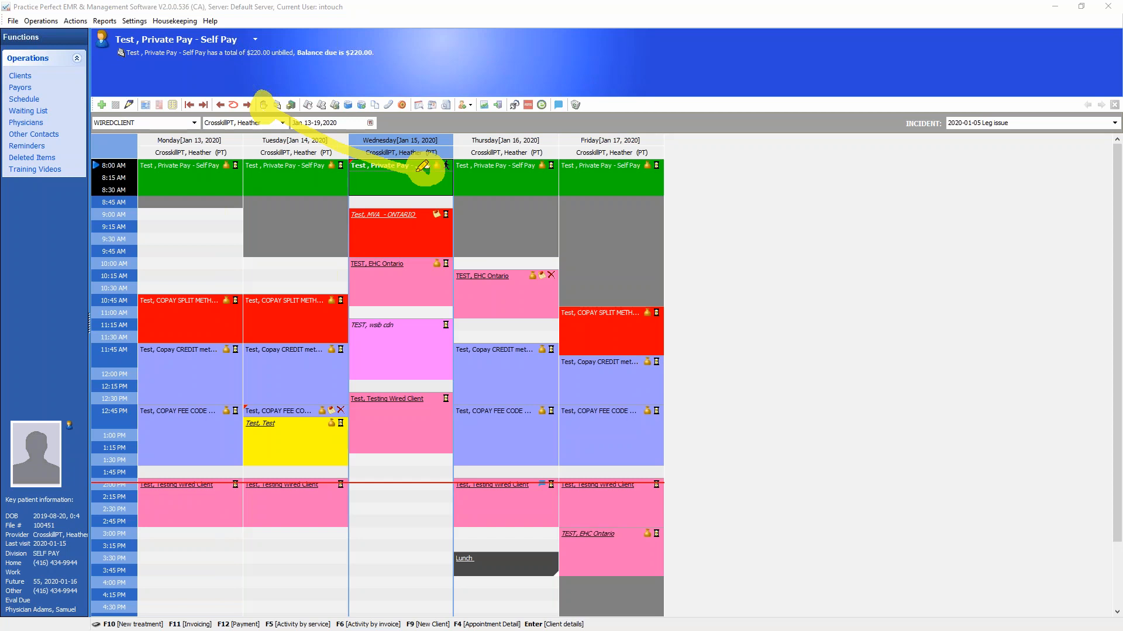
{"action": "left_click_drag", "start_coordinate": [447, 171], "coordinate": [448, 169]}
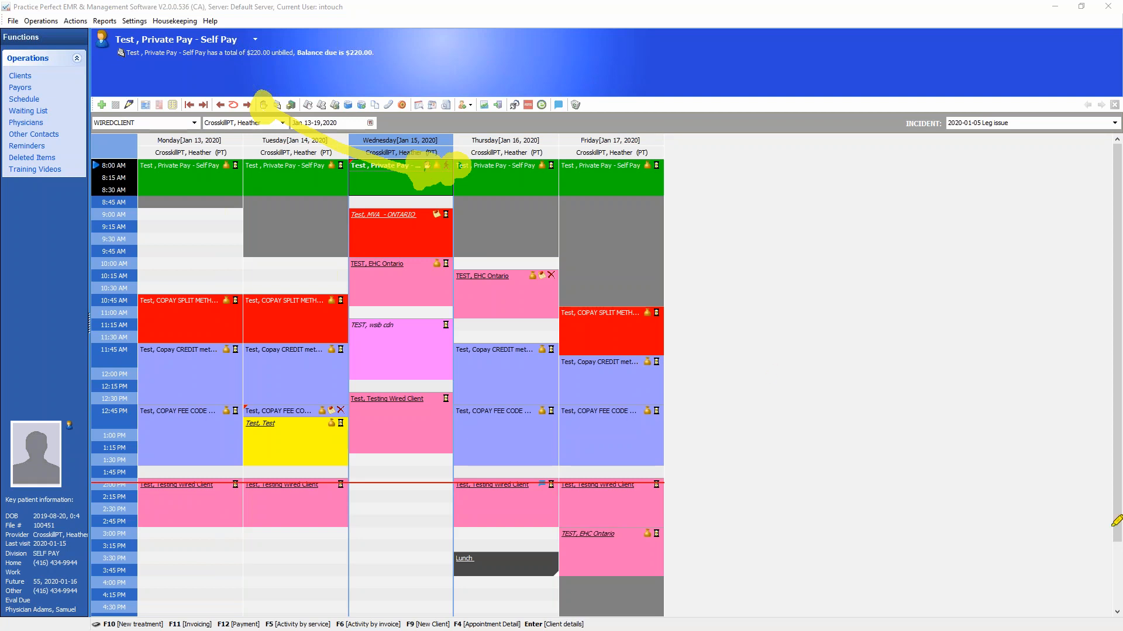
Start a new payment for the private-pay client's leg issue and choose Cheque as the payment method
{"action": "key", "text": "Escape"}
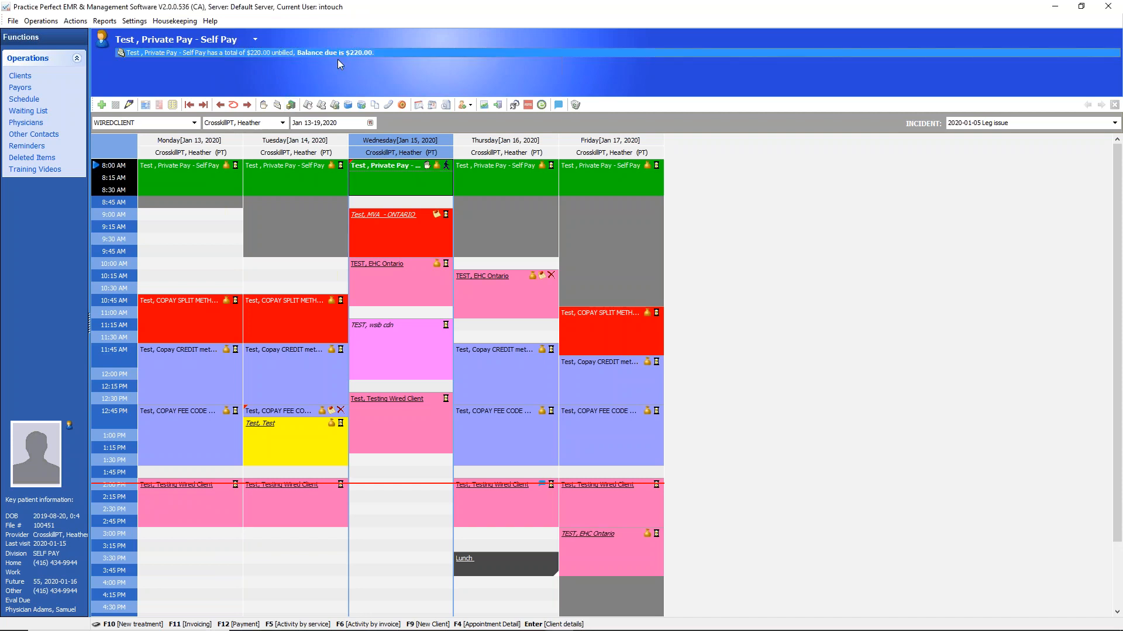
{"action": "left_click", "coordinate": [291, 105]}
{"action": "left_click", "coordinate": [529, 298]}
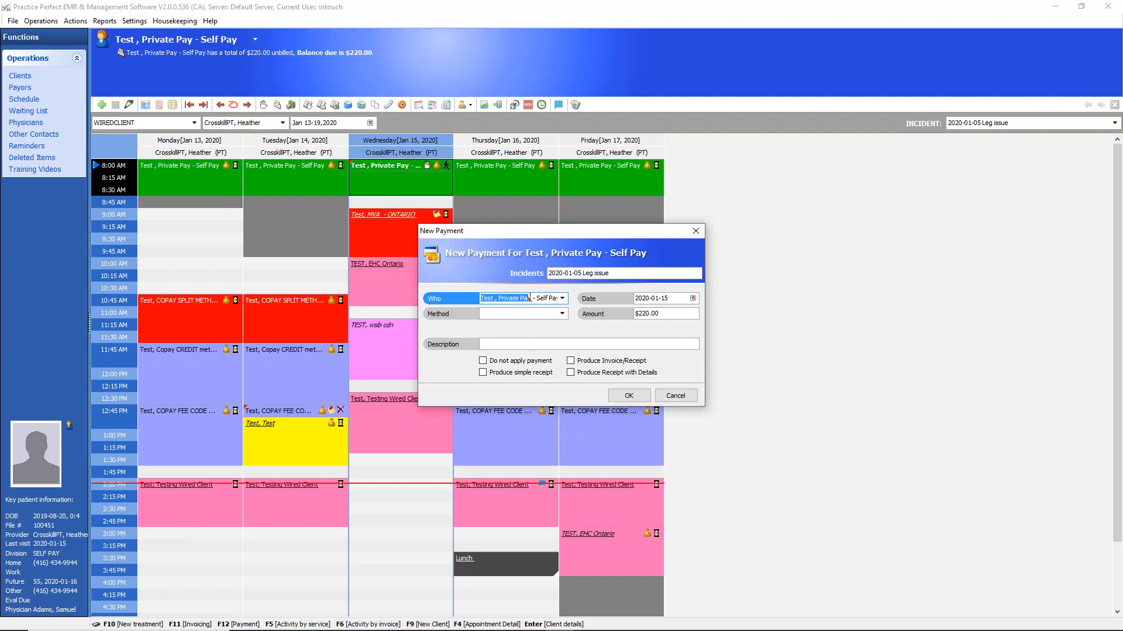
{"action": "left_click", "coordinate": [659, 297]}
{"action": "left_click", "coordinate": [661, 313]}
{"action": "left_click", "coordinate": [660, 299]}
{"action": "left_click", "coordinate": [562, 314]}
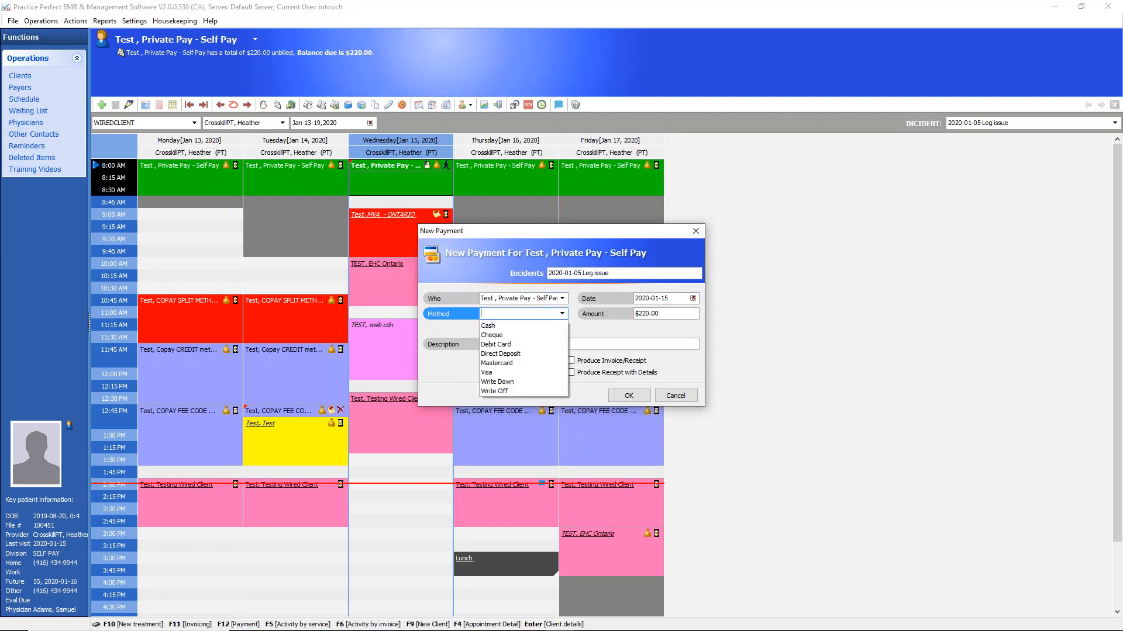
{"action": "left_click", "coordinate": [492, 338]}
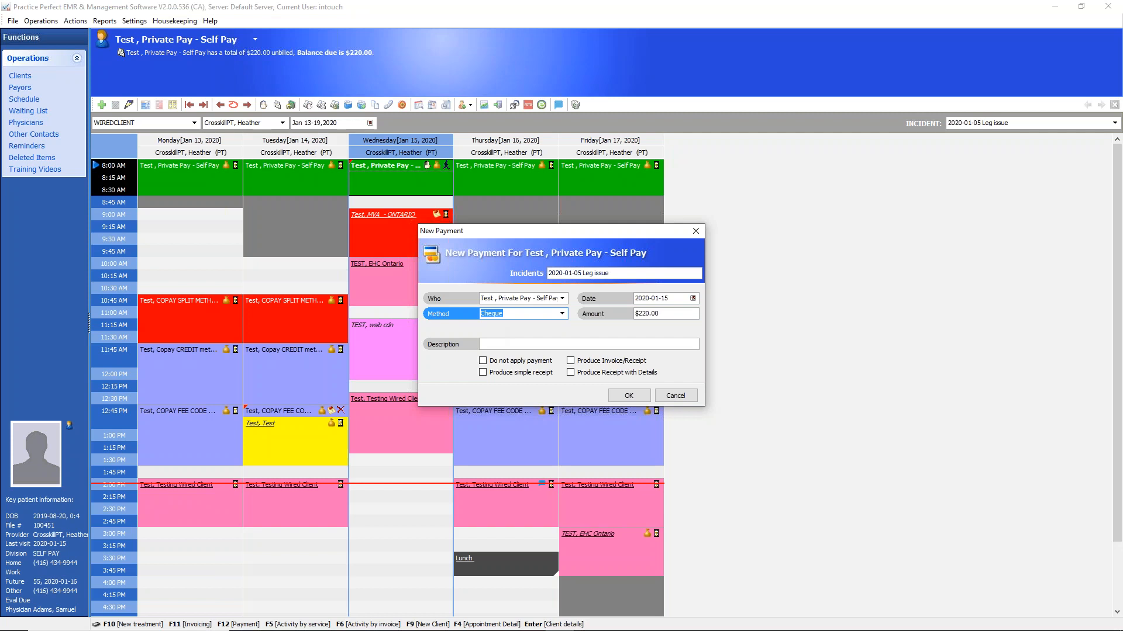
{"action": "left_click_drag", "start_coordinate": [281, 102], "coordinate": [272, 113]}
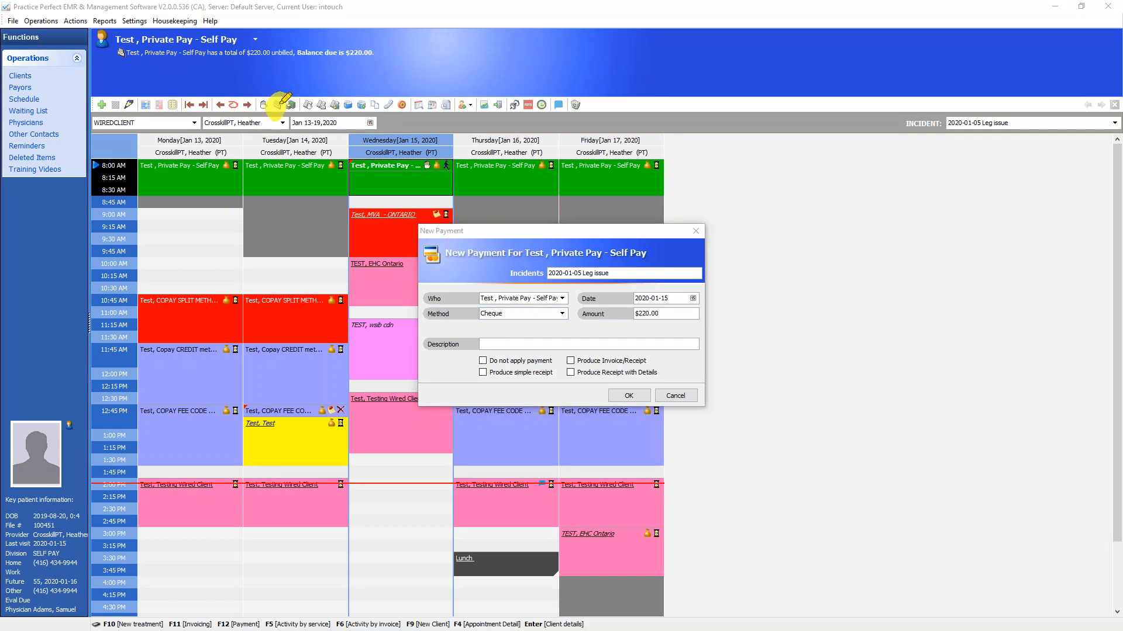
{"action": "mouse_move", "coordinate": [279, 103]}
{"action": "left_mouse_down"}
{"action": "mouse_move", "coordinate": [556, 334]}
{"action": "mouse_move", "coordinate": [567, 369]}
{"action": "mouse_move", "coordinate": [583, 358]}
{"action": "left_mouse_up"}
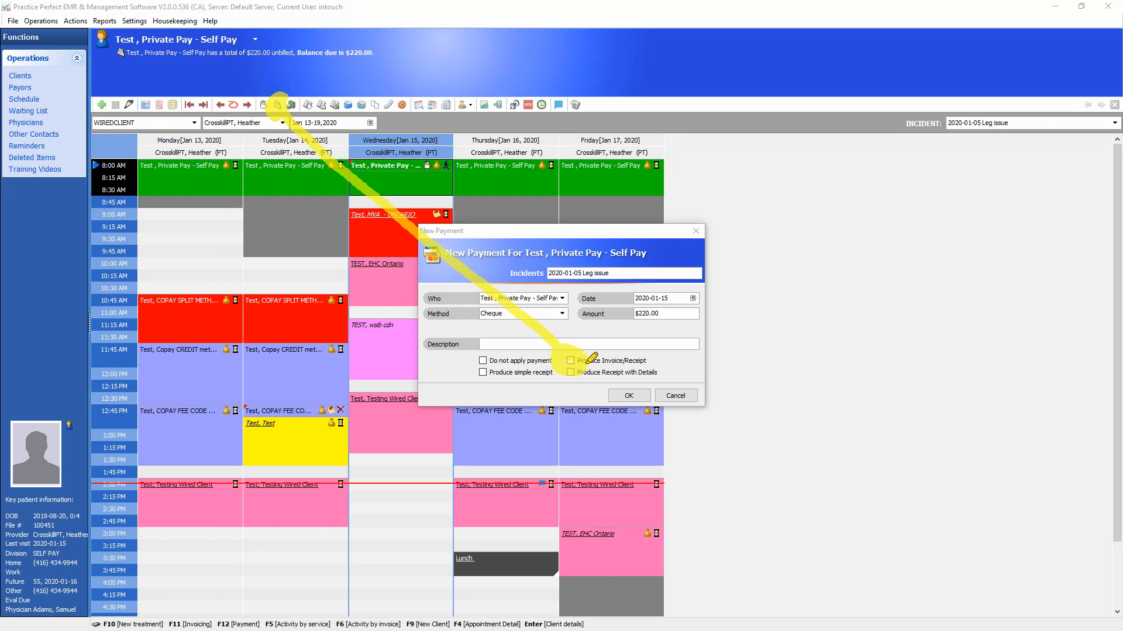
{"action": "left_click_drag", "start_coordinate": [588, 362], "coordinate": [669, 366]}
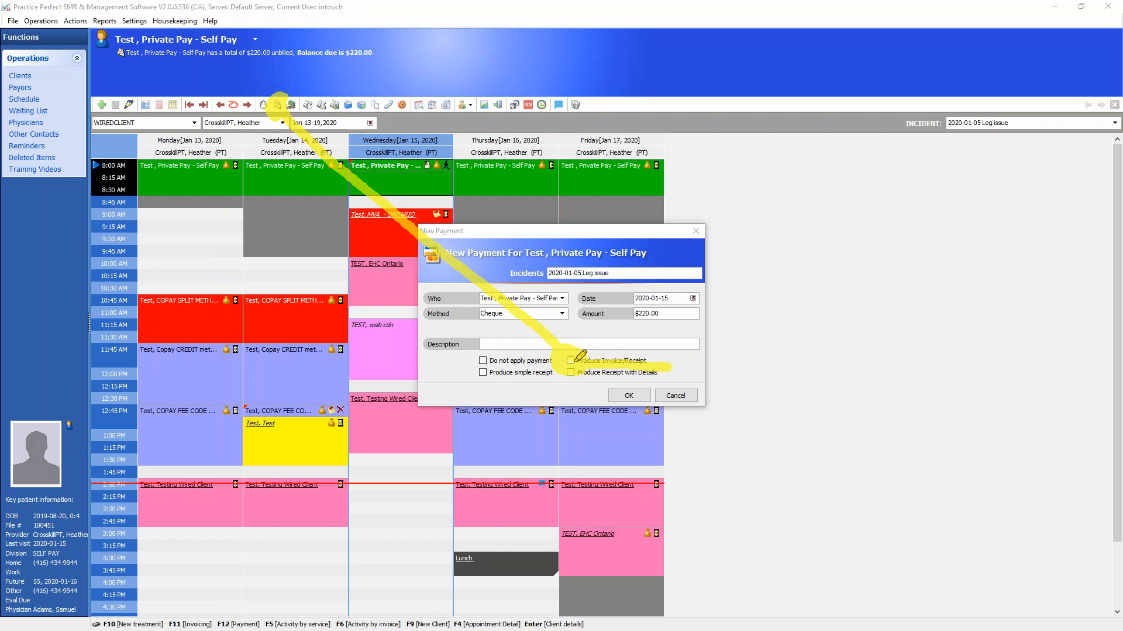
{"action": "left_click_drag", "start_coordinate": [282, 99], "coordinate": [323, 61]}
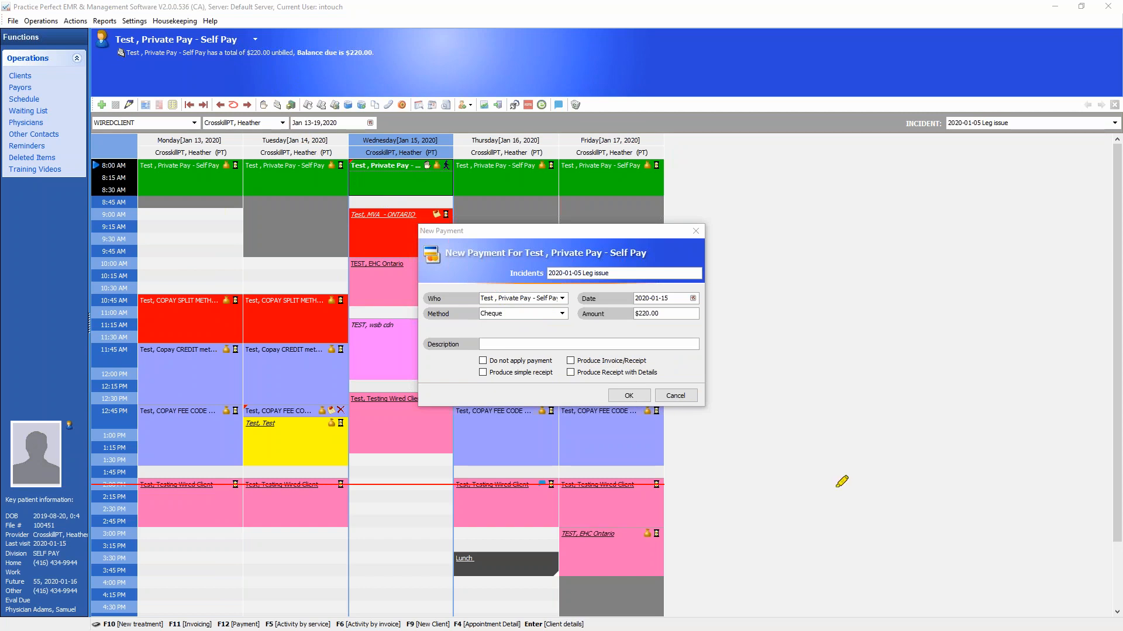
Record the payment with the Produce Invoice/Receipt option, then preview the resulting invoice down to its end and close the preview
{"action": "left_click", "coordinate": [570, 361]}
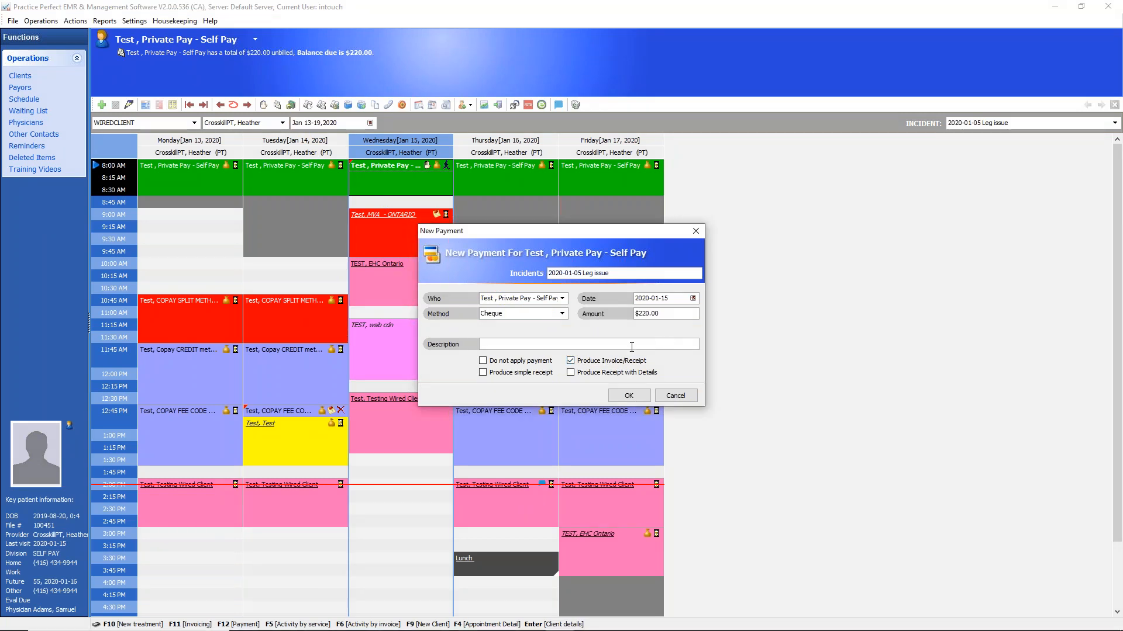
{"action": "left_click", "coordinate": [629, 396]}
{"action": "left_click", "coordinate": [636, 446]}
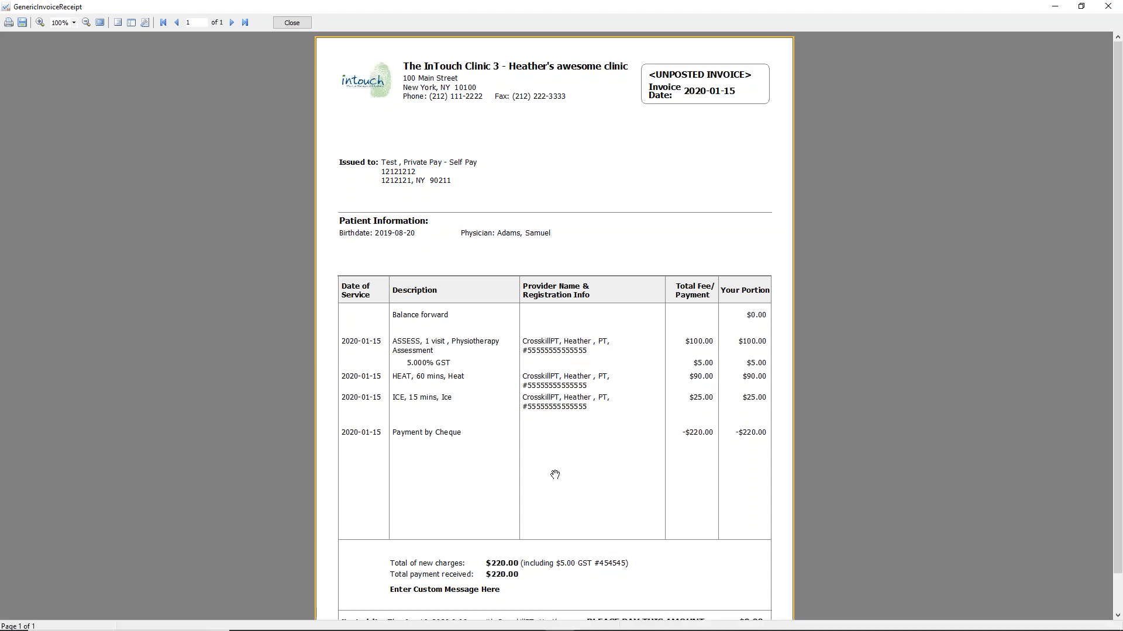
{"action": "left_click_drag", "start_coordinate": [1117, 465], "coordinate": [1120, 528]}
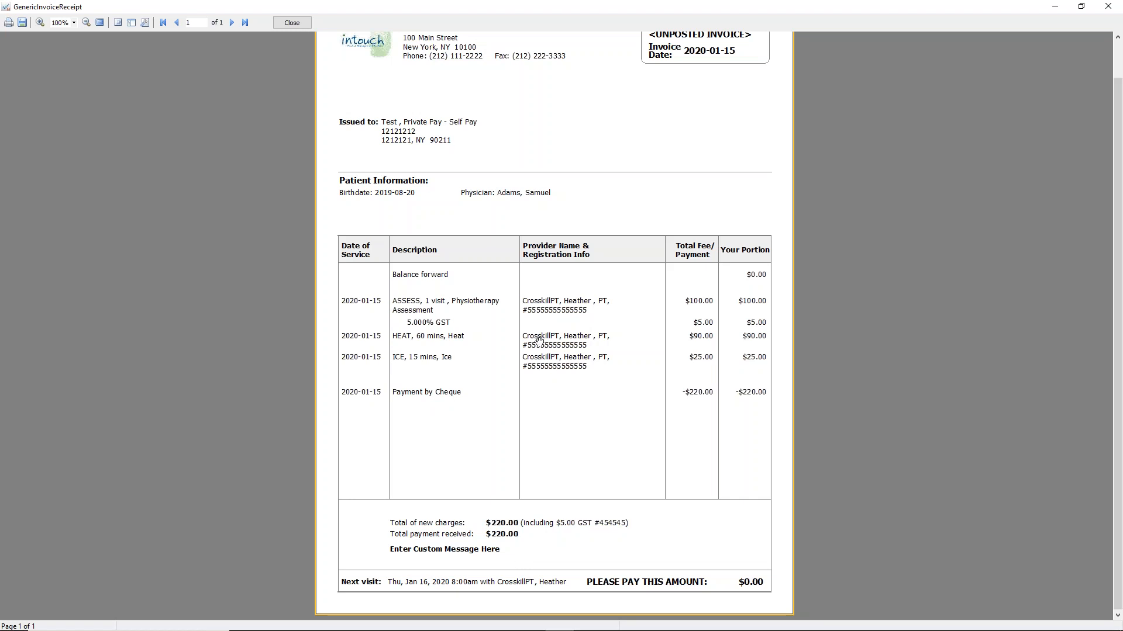
{"action": "left_click", "coordinate": [292, 23]}
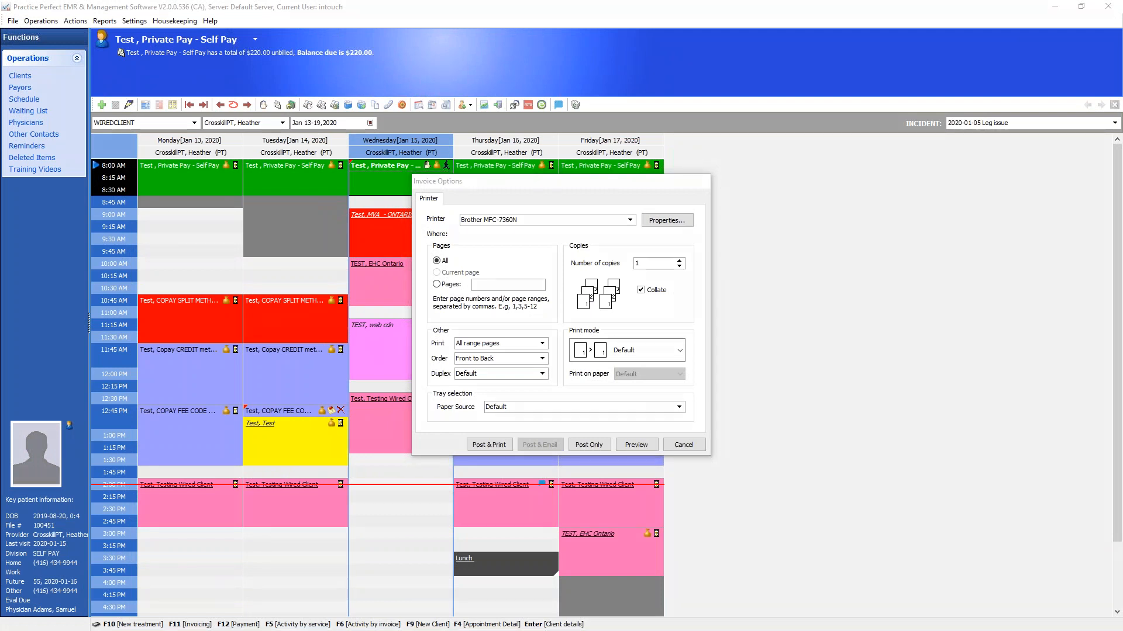
{"action": "mouse_move", "coordinate": [614, 436]}
{"action": "left_mouse_down"}
{"action": "mouse_move", "coordinate": [533, 415]}
{"action": "mouse_move", "coordinate": [456, 441]}
{"action": "mouse_move", "coordinate": [544, 479]}
{"action": "mouse_move", "coordinate": [619, 458]}
{"action": "mouse_move", "coordinate": [619, 420]}
{"action": "left_mouse_up"}
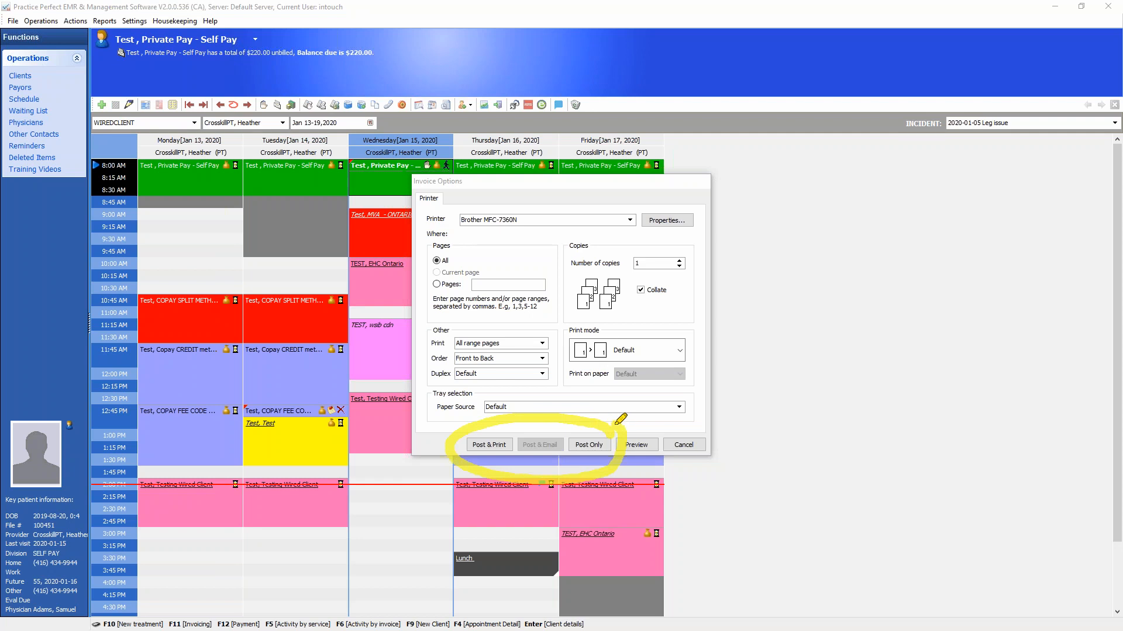
{"action": "left_click_drag", "start_coordinate": [475, 438], "coordinate": [530, 403]}
{"action": "mouse_move", "coordinate": [534, 434]}
{"action": "left_mouse_down"}
{"action": "mouse_move", "coordinate": [533, 450]}
{"action": "mouse_move", "coordinate": [577, 419]}
{"action": "left_mouse_up"}
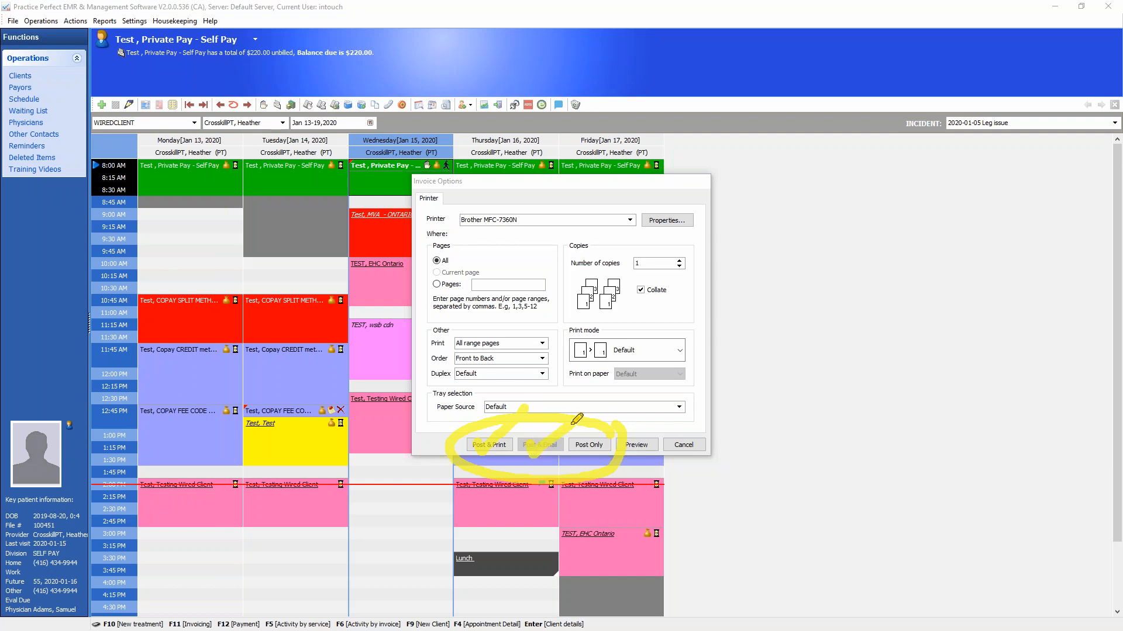
{"action": "mouse_move", "coordinate": [580, 431]}
{"action": "left_mouse_down"}
{"action": "mouse_move", "coordinate": [587, 453]}
{"action": "mouse_move", "coordinate": [627, 421]}
{"action": "left_mouse_up"}
{"action": "key", "text": "Escape"}
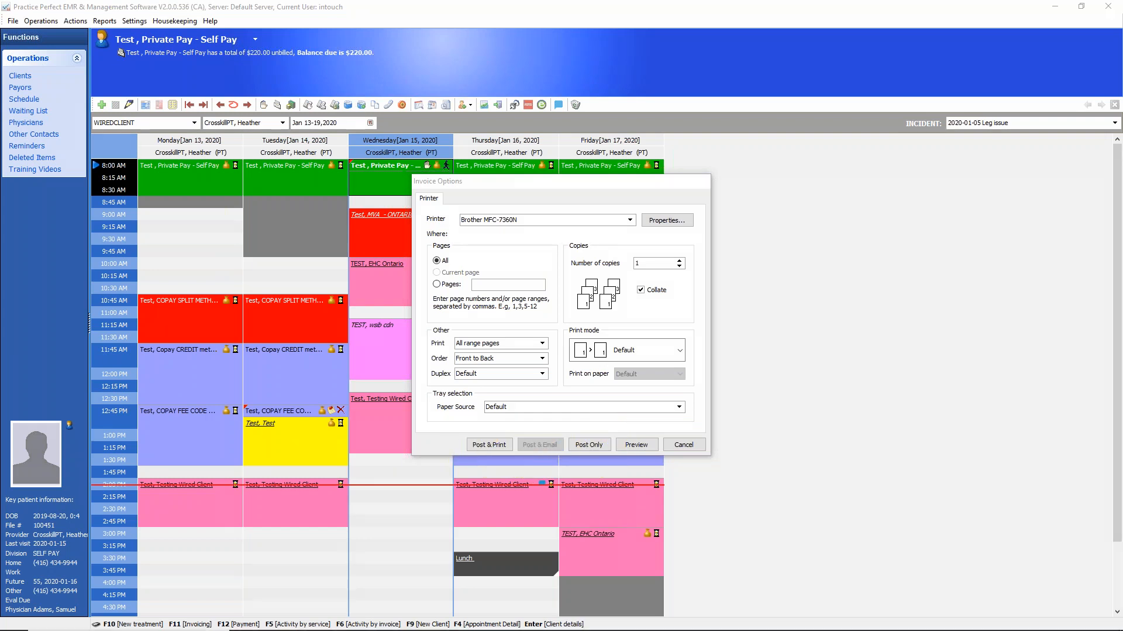
Post the invoice without printing or e-mailing it, and mark the private-pay client's Wednesday 8:00 AM appointment as Complete
{"action": "left_click", "coordinate": [589, 444]}
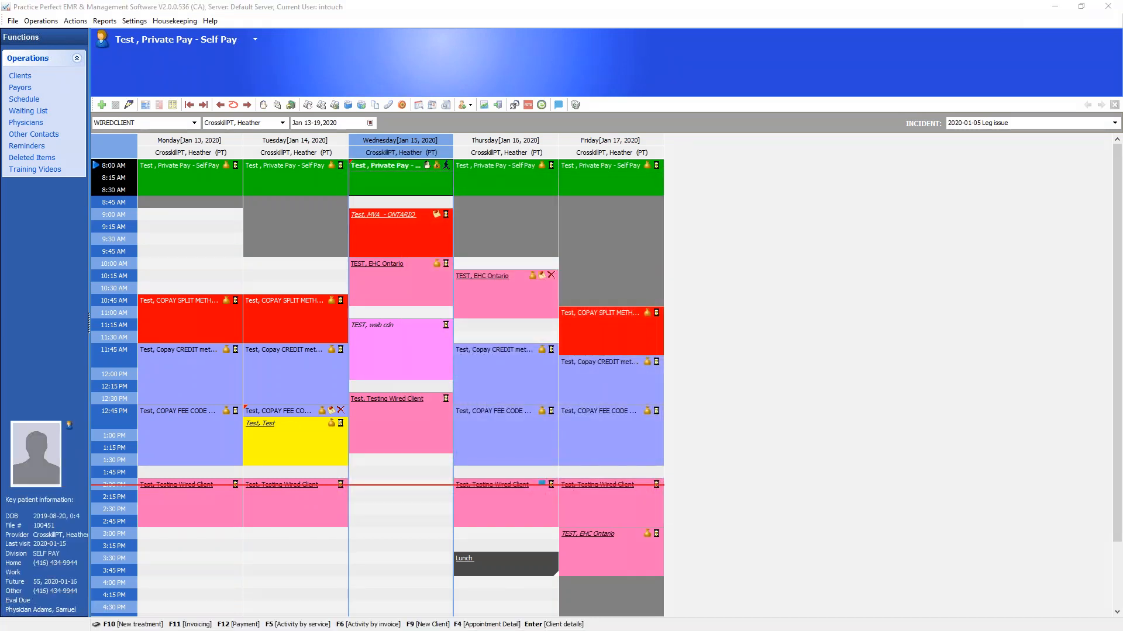
{"action": "mouse_move", "coordinate": [300, 48]}
{"action": "left_mouse_down"}
{"action": "mouse_move", "coordinate": [108, 52]}
{"action": "mouse_move", "coordinate": [222, 85]}
{"action": "mouse_move", "coordinate": [307, 52]}
{"action": "left_mouse_up"}
{"action": "left_click", "coordinate": [446, 166]}
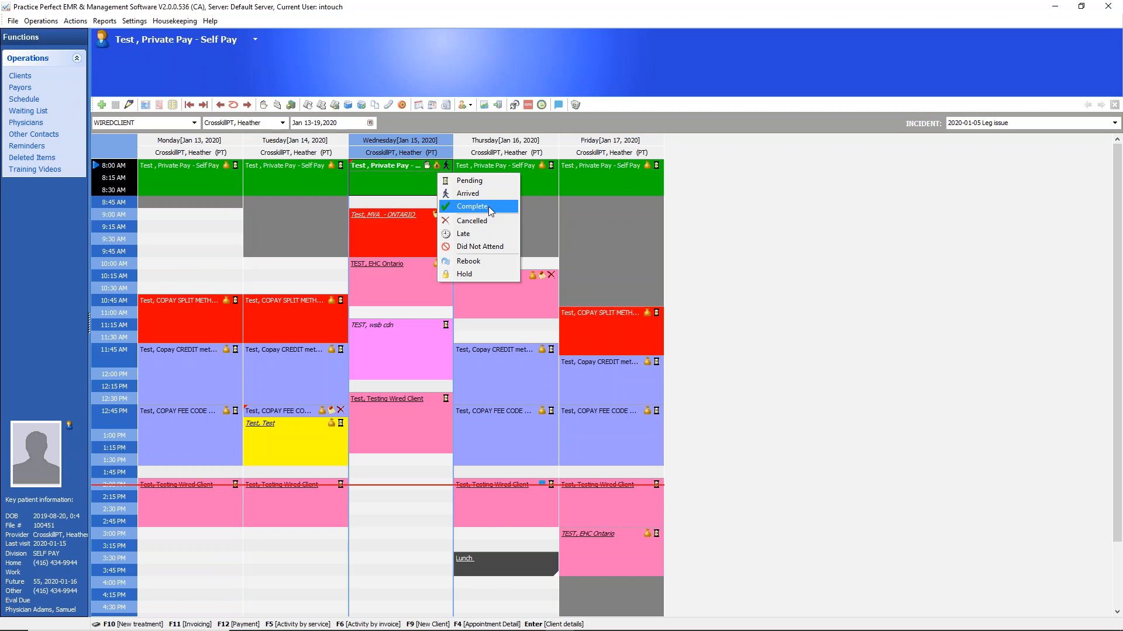
{"action": "left_click", "coordinate": [489, 206]}
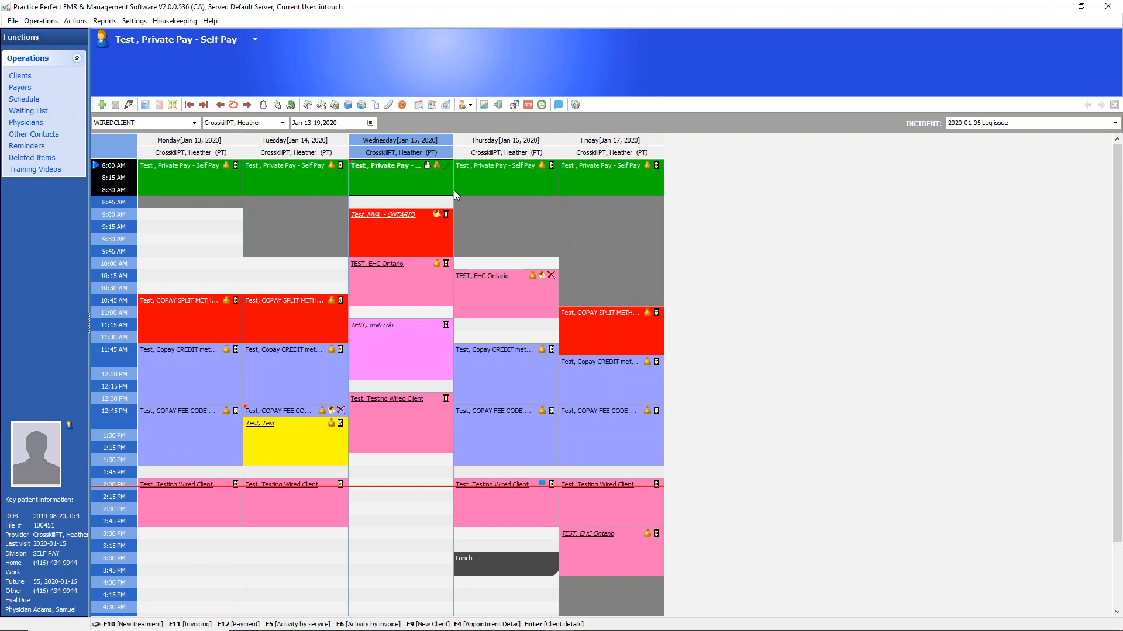
Mark the WSIB client's Wednesday 11:15 AM appointment as Arrived
{"action": "left_click", "coordinate": [412, 336]}
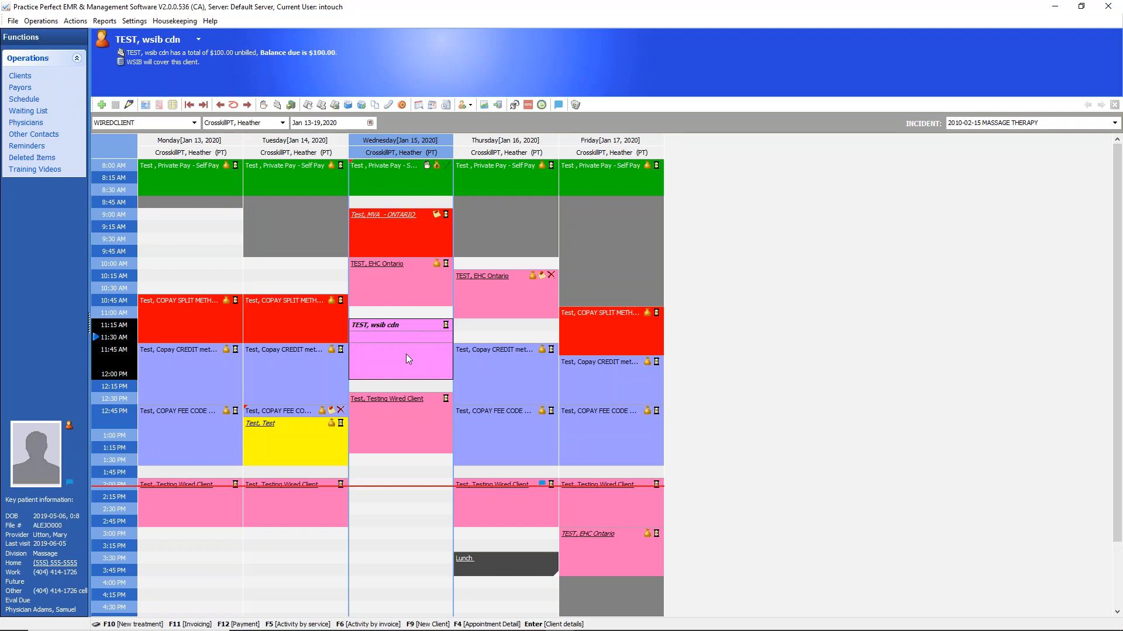
{"action": "left_click", "coordinate": [446, 325]}
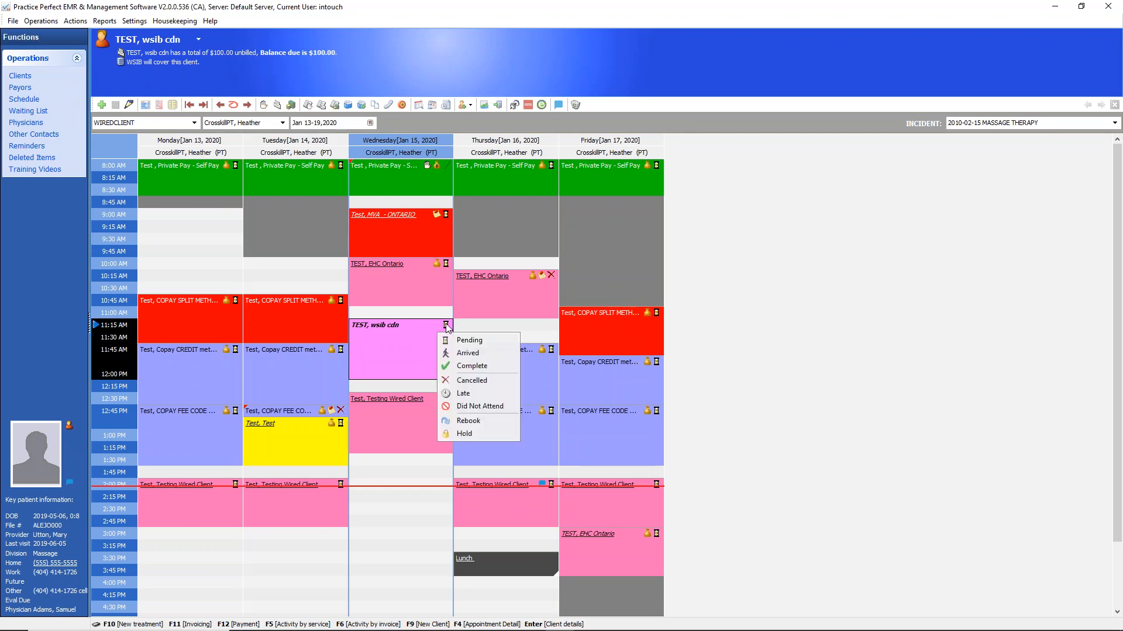
{"action": "left_click", "coordinate": [468, 353]}
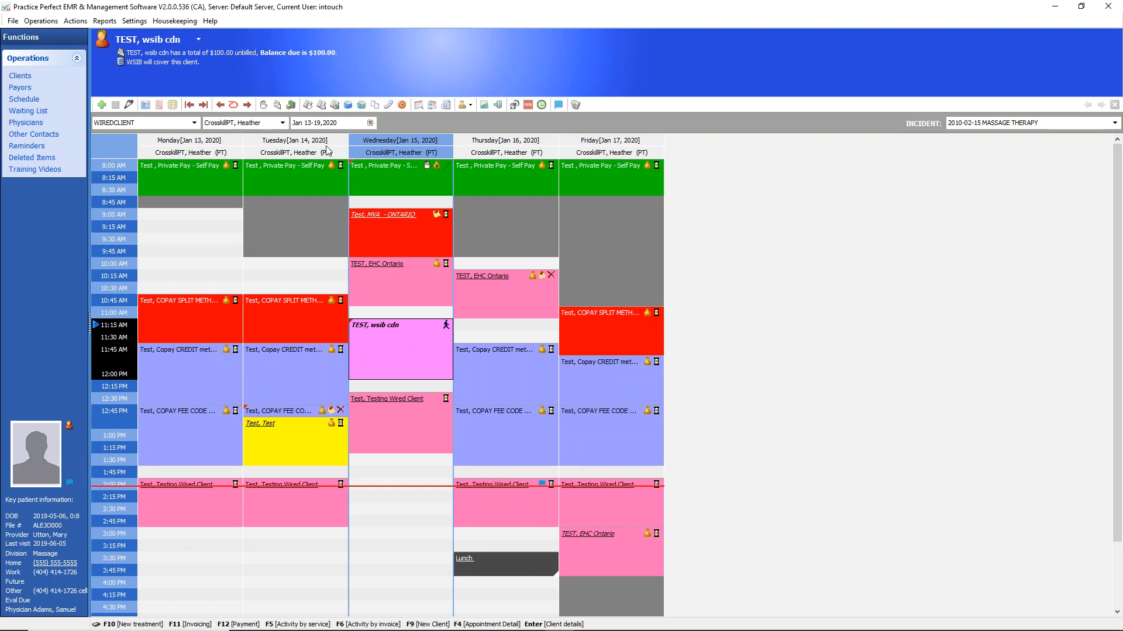
Start a new treatment for the WSIB client and check the ASSESS fee item, its amount and its charge split
{"action": "left_click", "coordinate": [263, 105]}
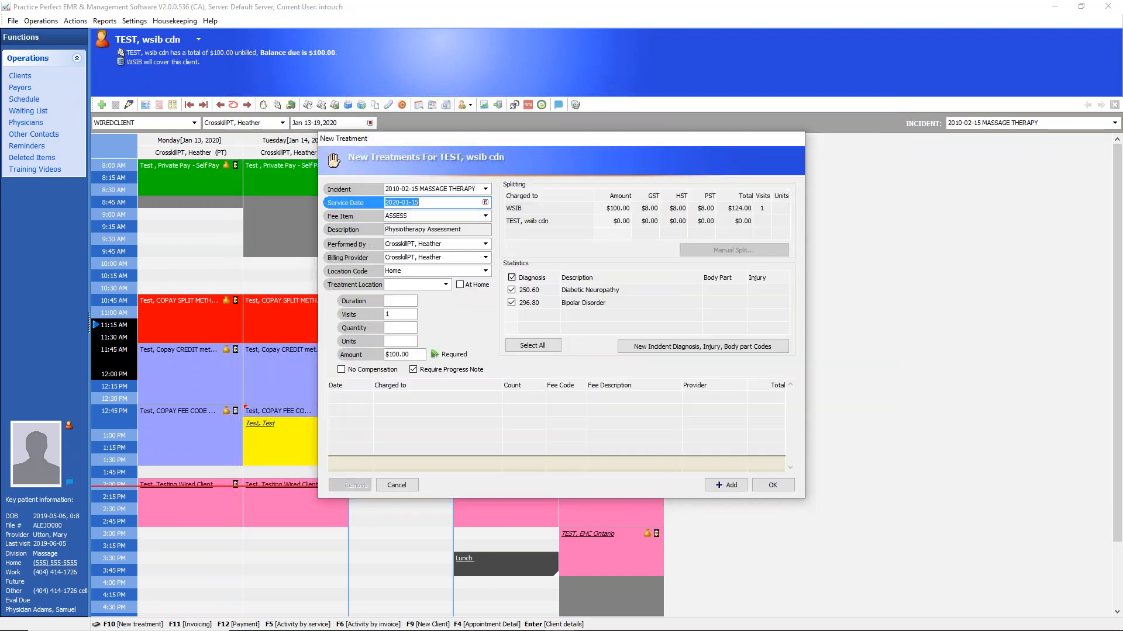
{"action": "left_click", "coordinate": [489, 216]}
{"action": "left_click", "coordinate": [489, 216]}
{"action": "left_click", "coordinate": [489, 216]}
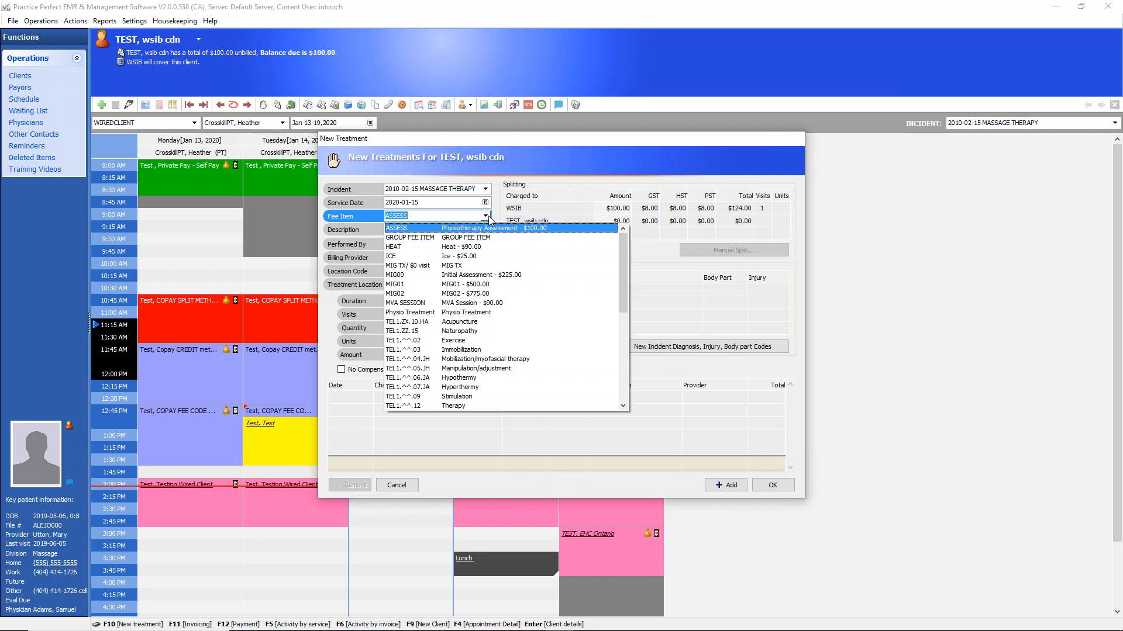
{"action": "left_click", "coordinate": [489, 216]}
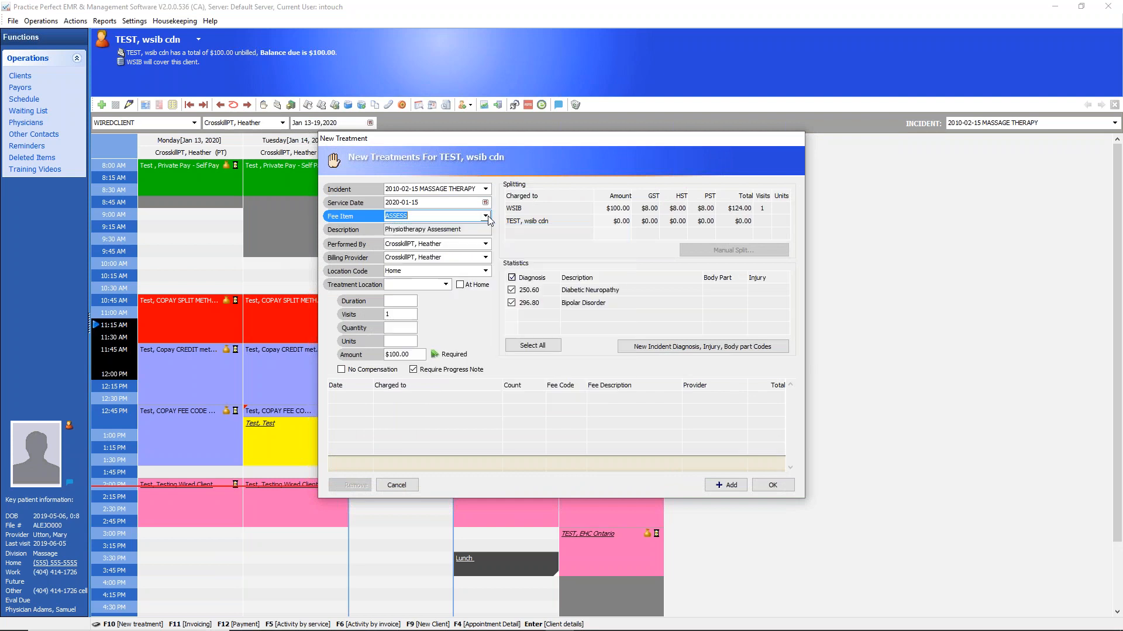
{"action": "left_click", "coordinate": [404, 355]}
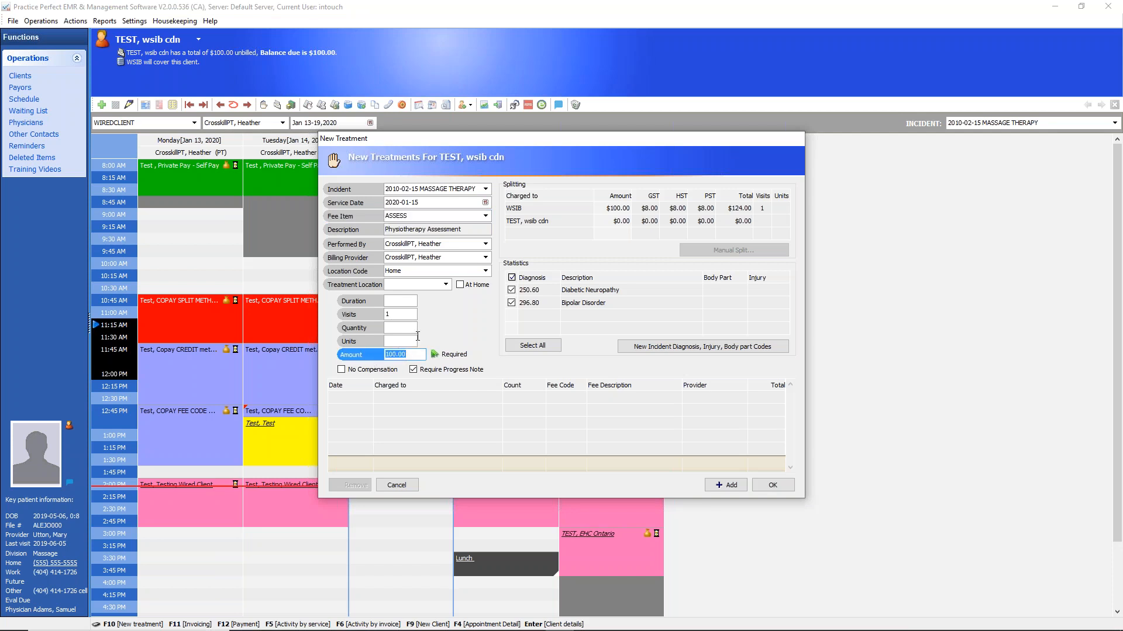
{"action": "left_click", "coordinate": [516, 209]}
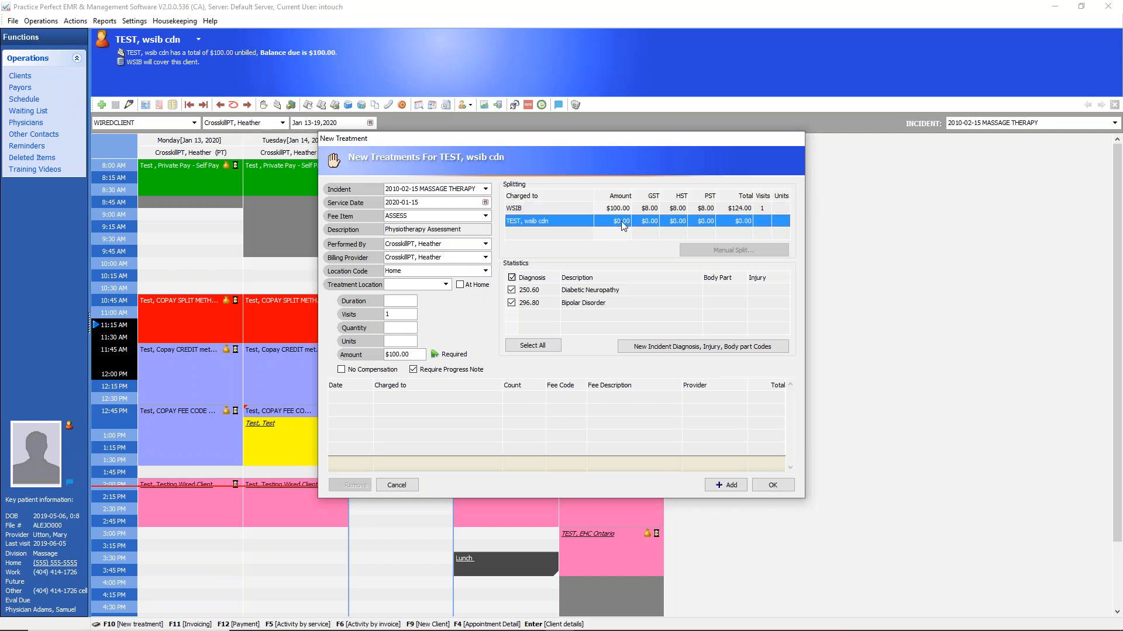
{"action": "left_click", "coordinate": [619, 208]}
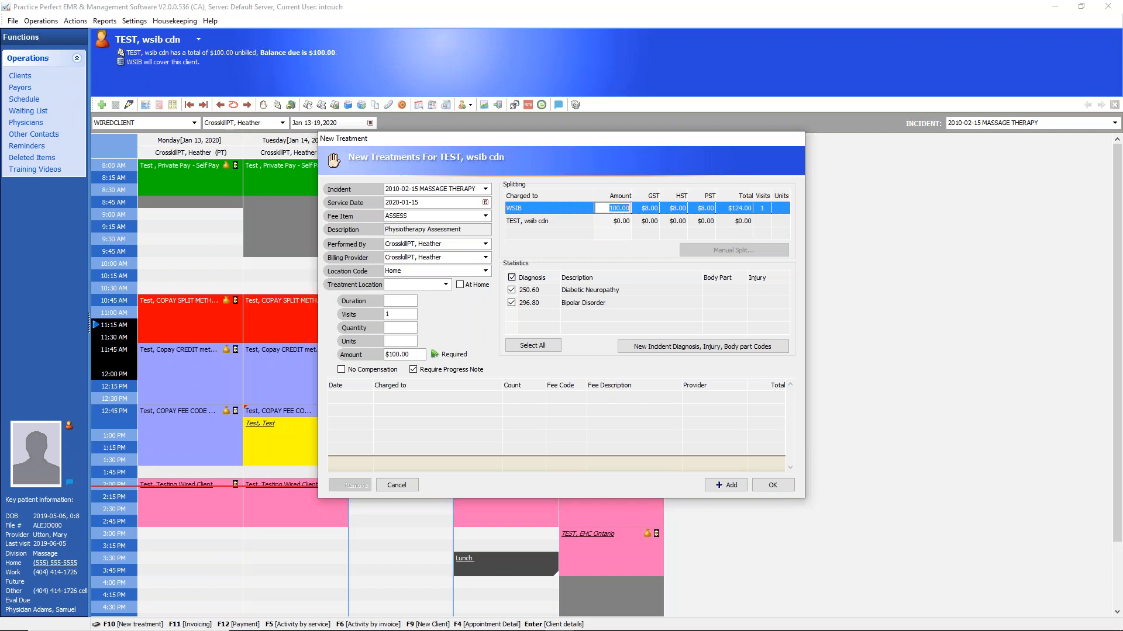
Check the listed diagnoses and add the physiotherapy assessment charged to WSIB to the treatment list
{"action": "left_click", "coordinate": [577, 290]}
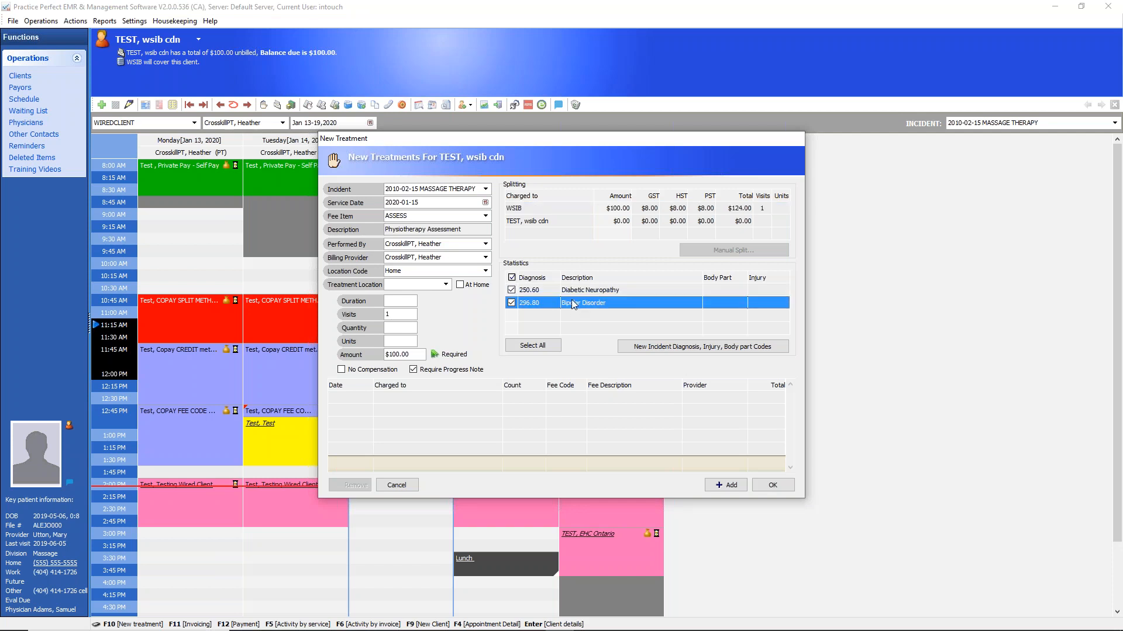
{"action": "left_click", "coordinate": [571, 307]}
{"action": "left_click", "coordinate": [725, 485]}
{"action": "left_click", "coordinate": [580, 403]}
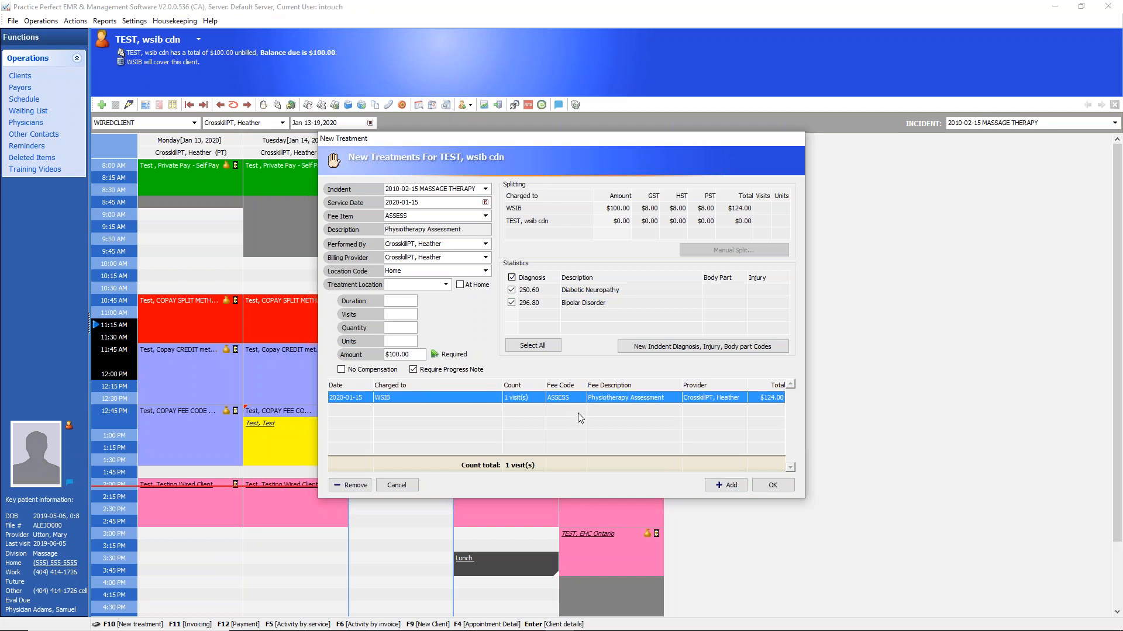
Save the new treatment and mark the WSIB client's Wednesday 11:15 AM appointment as Complete
{"action": "left_click", "coordinate": [772, 485]}
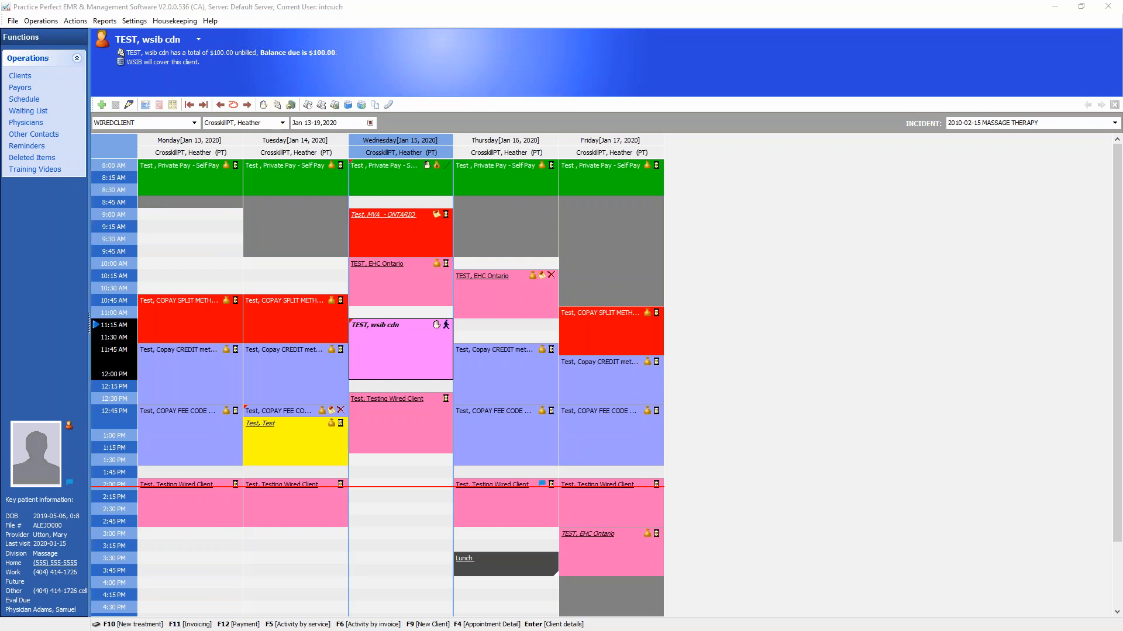
{"action": "left_click", "coordinate": [447, 326]}
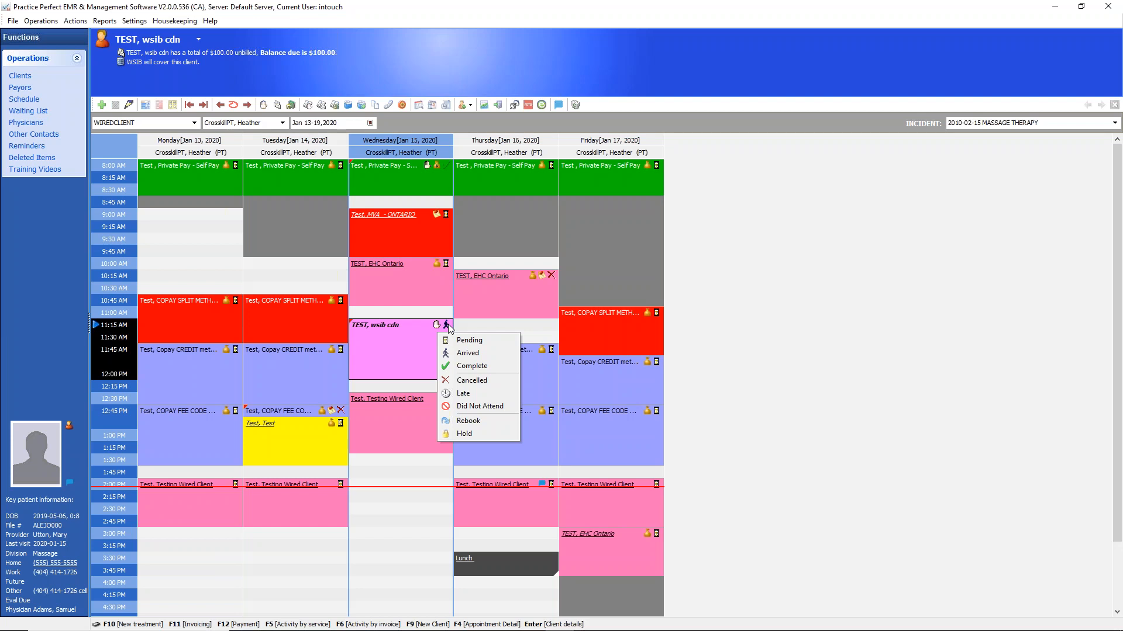
{"action": "left_click", "coordinate": [458, 367]}
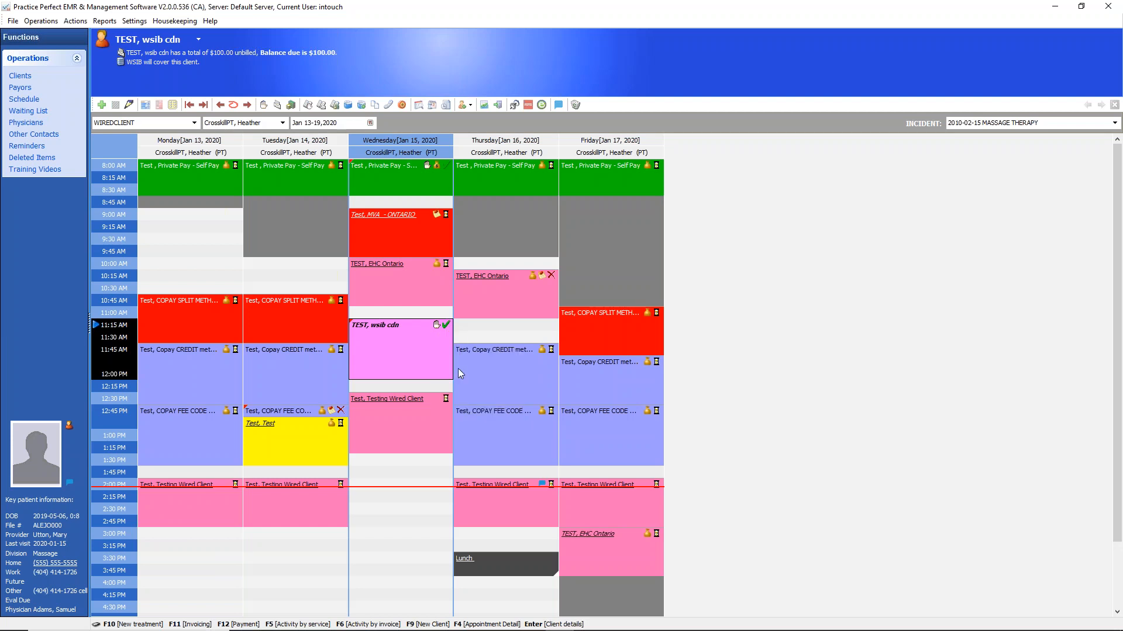
Open the client details for the EHC Ontario appointment on Wednesday at 10:00 AM
{"action": "left_click", "coordinate": [416, 276]}
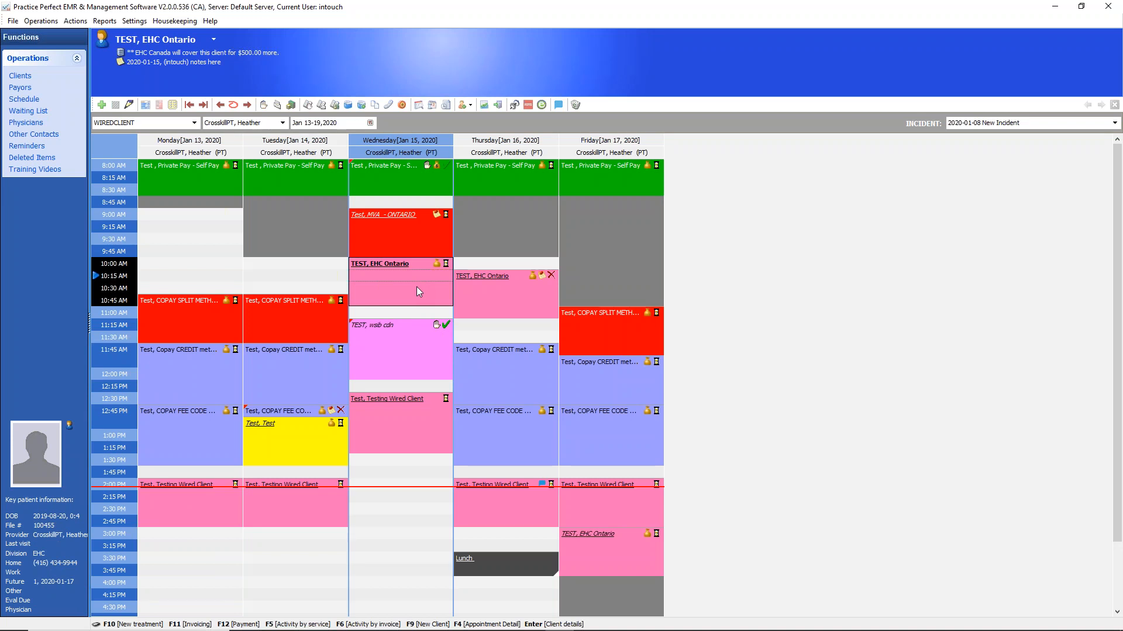
{"action": "key", "text": "Return"}
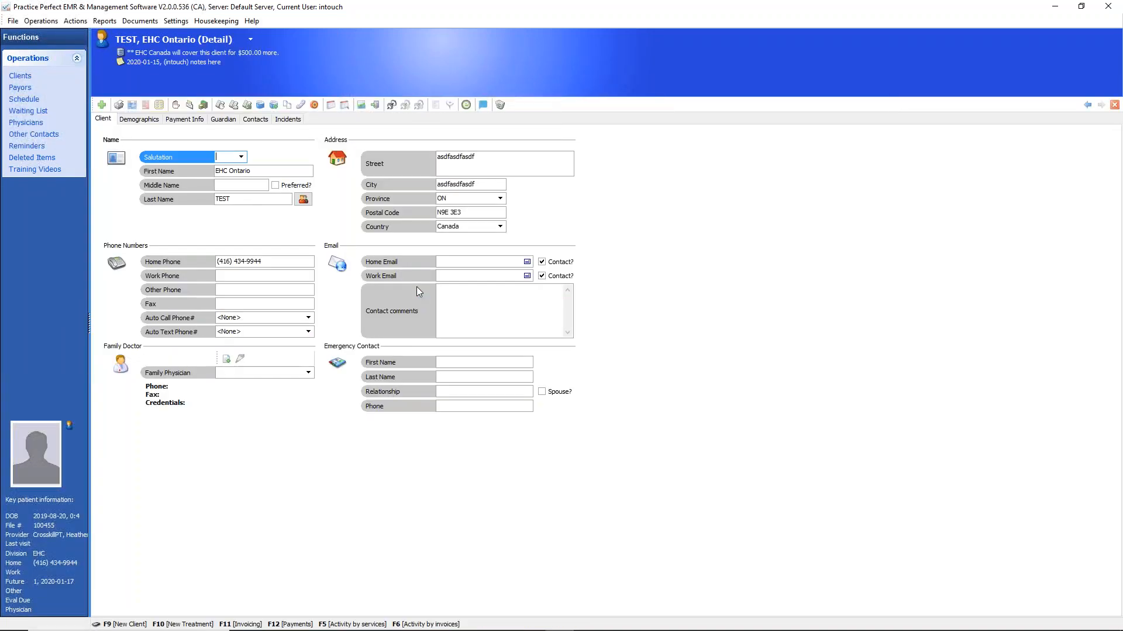
Check the billing rules of the EHC Ontario client's incident, including the EHC Canada coverage percentage and total amount
{"action": "left_click", "coordinate": [287, 120]}
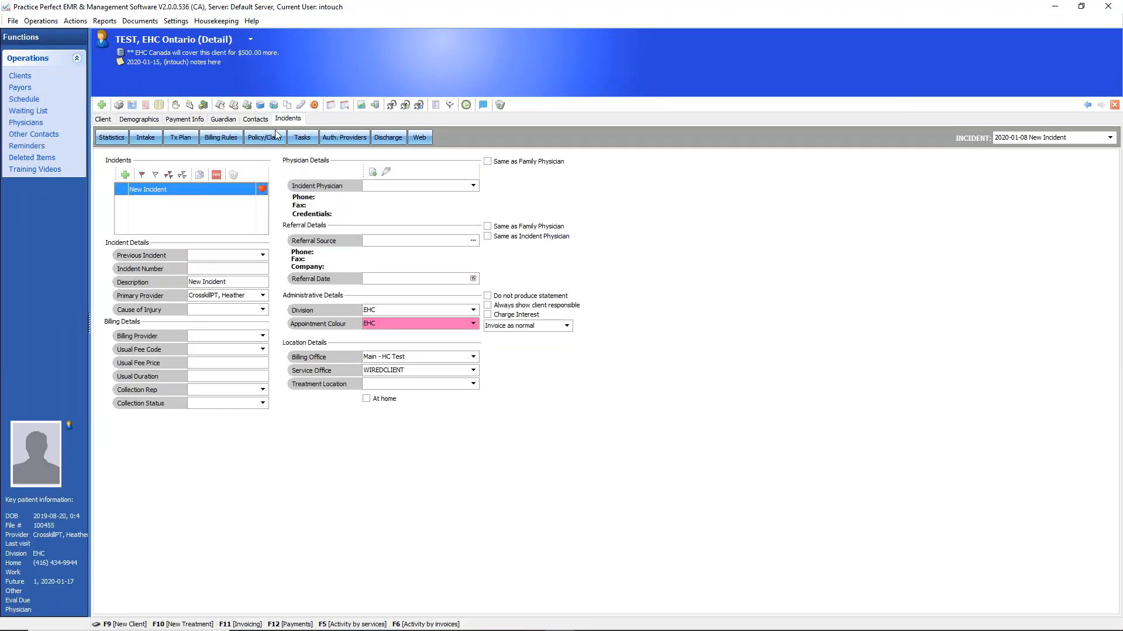
{"action": "left_click", "coordinate": [237, 139]}
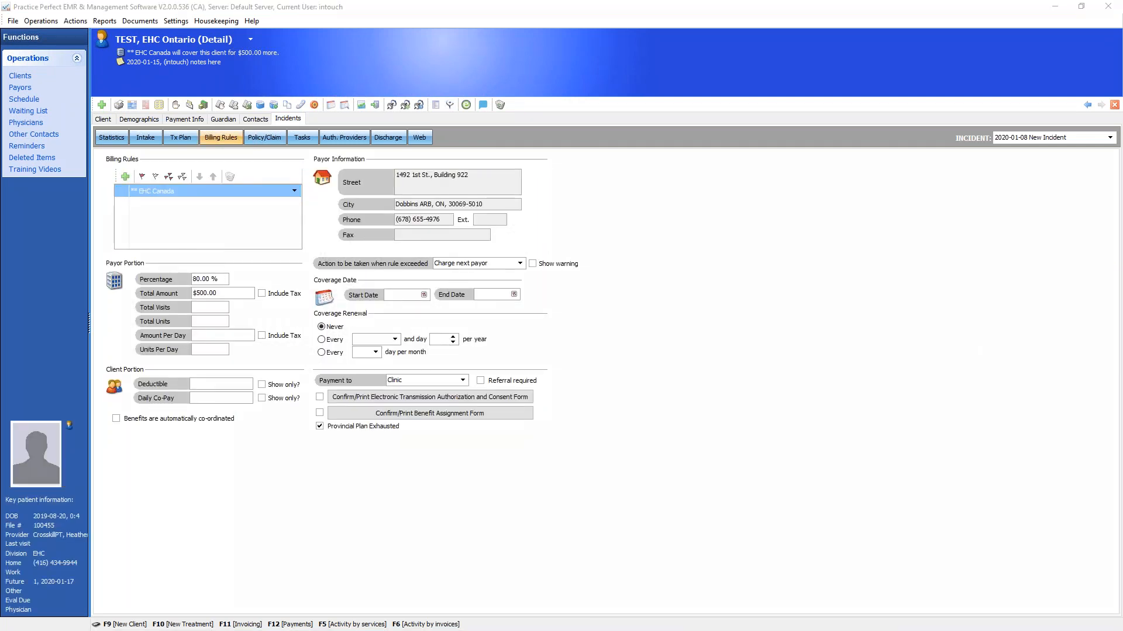
{"action": "mouse_move", "coordinate": [238, 276]}
{"action": "left_mouse_down"}
{"action": "mouse_move", "coordinate": [161, 246]}
{"action": "mouse_move", "coordinate": [149, 306]}
{"action": "mouse_move", "coordinate": [237, 296]}
{"action": "mouse_move", "coordinate": [216, 282]}
{"action": "mouse_move", "coordinate": [261, 245]}
{"action": "mouse_move", "coordinate": [219, 297]}
{"action": "mouse_move", "coordinate": [258, 273]}
{"action": "left_mouse_up"}
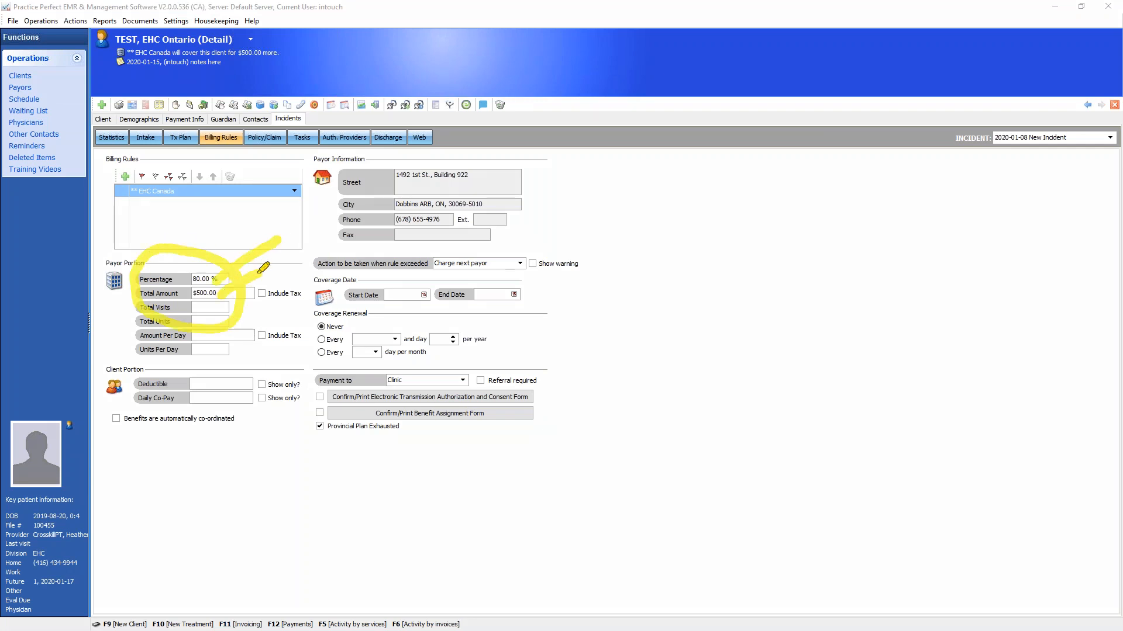
{"action": "mouse_move", "coordinate": [216, 243]}
{"action": "left_mouse_down"}
{"action": "mouse_move", "coordinate": [164, 216]}
{"action": "mouse_move", "coordinate": [188, 204]}
{"action": "mouse_move", "coordinate": [220, 155]}
{"action": "mouse_move", "coordinate": [214, 69]}
{"action": "mouse_move", "coordinate": [263, 57]}
{"action": "mouse_move", "coordinate": [245, 76]}
{"action": "mouse_move", "coordinate": [236, 57]}
{"action": "left_mouse_up"}
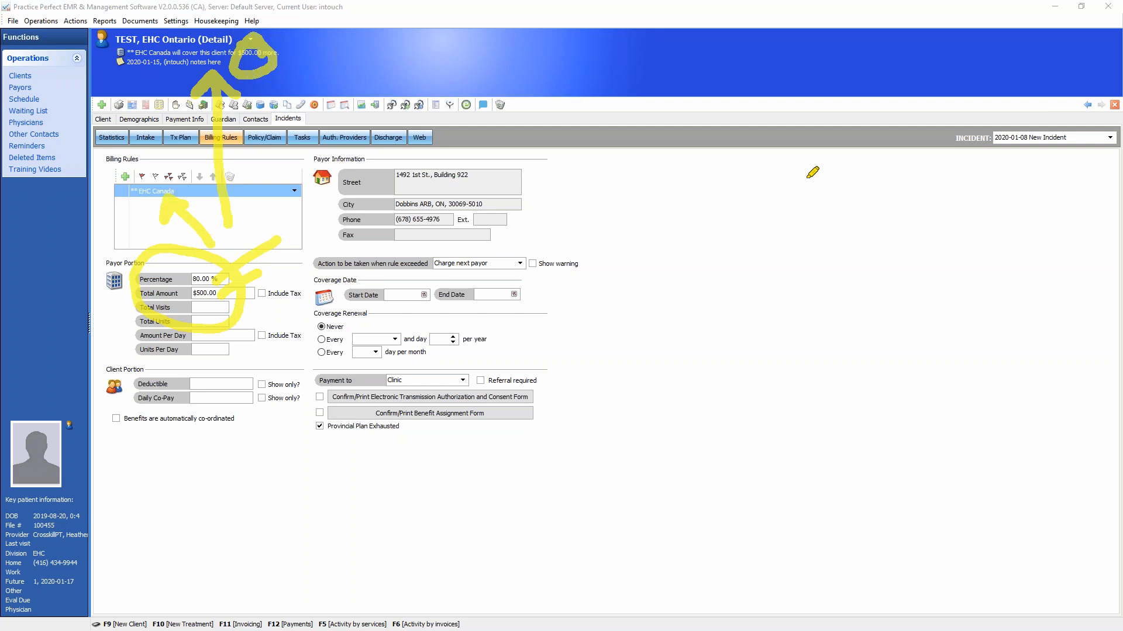
{"action": "key", "text": "Escape"}
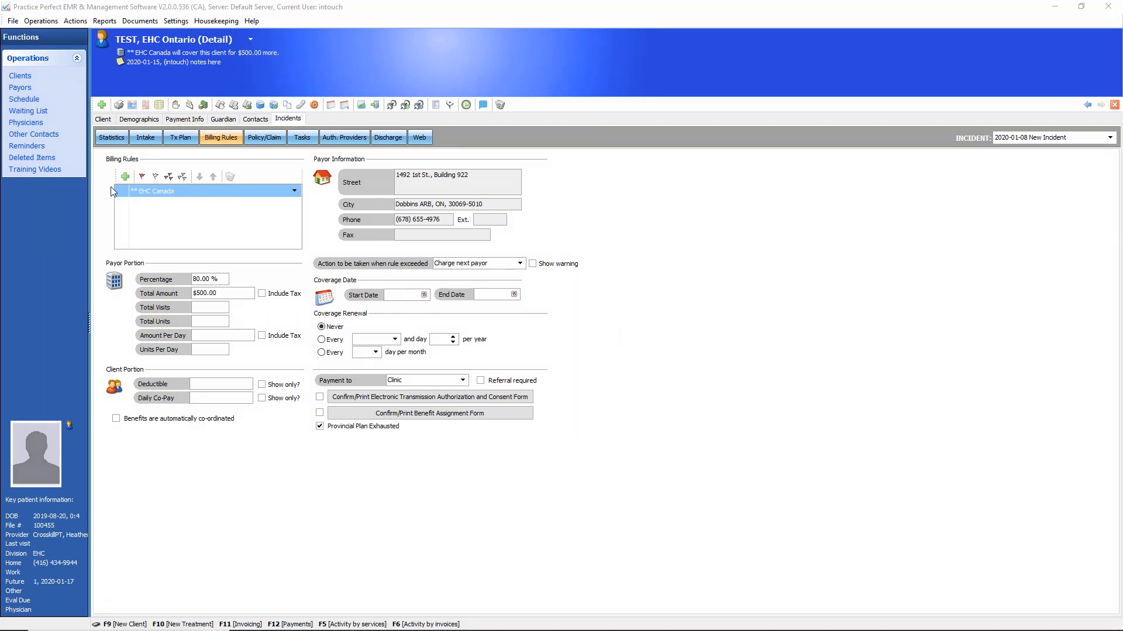
Return to the schedule and mark the EHC Ontario client's Wednesday 10:00 AM appointment as Arrived
{"action": "left_click", "coordinate": [22, 100]}
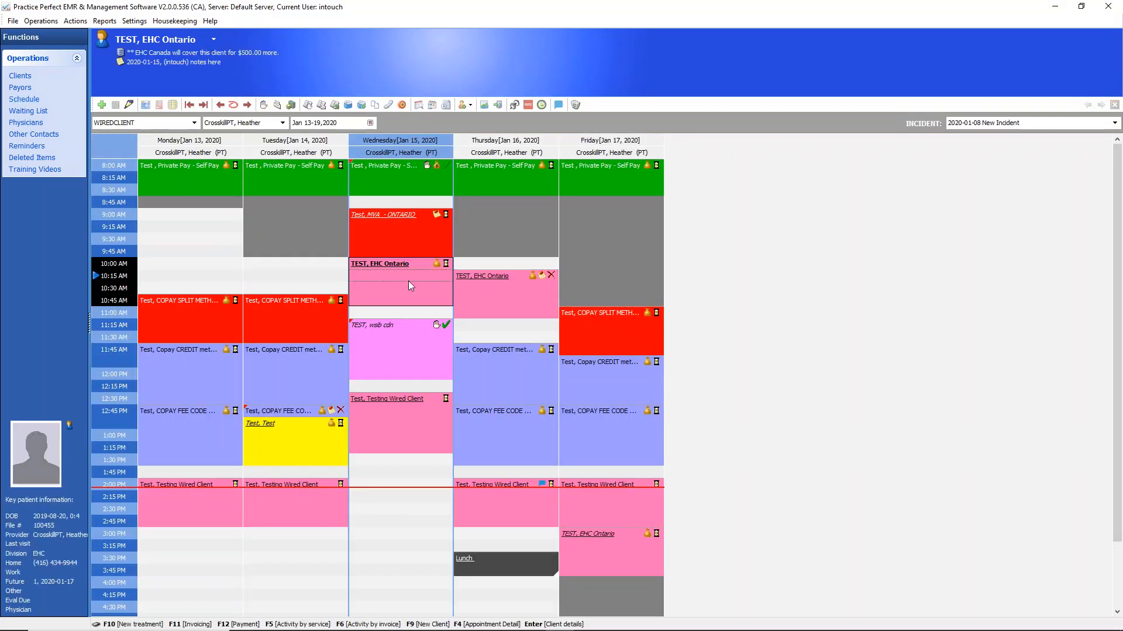
{"action": "right_click", "coordinate": [439, 270]}
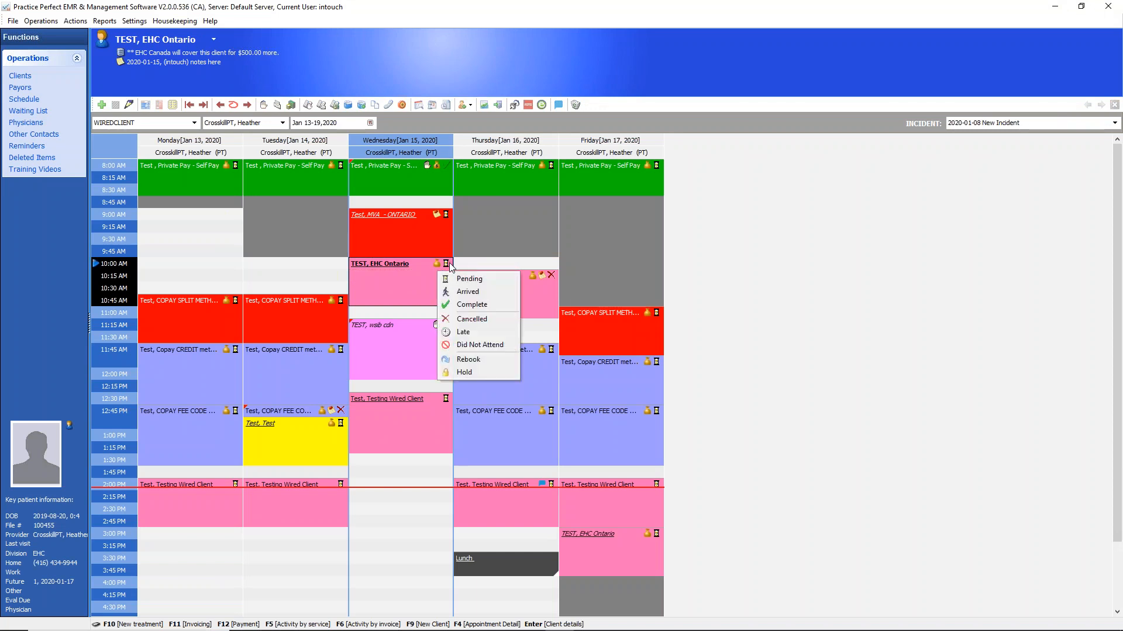
{"action": "left_click", "coordinate": [463, 295]}
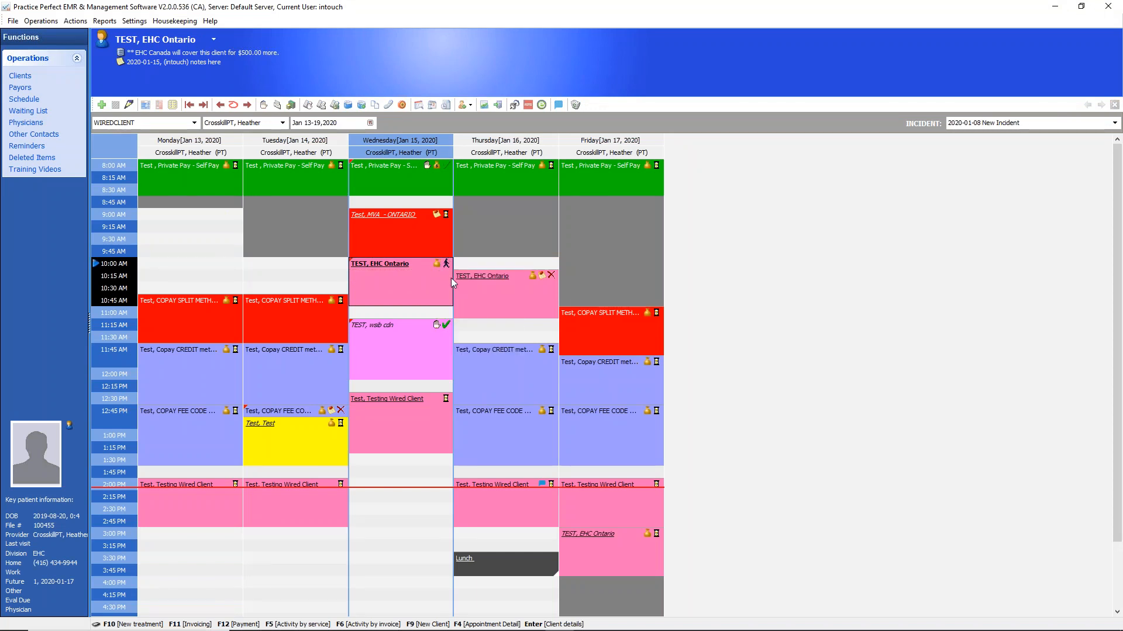
Start a new treatment for the EHC Ontario client with the ASSESS fee item
{"action": "left_click", "coordinate": [264, 105]}
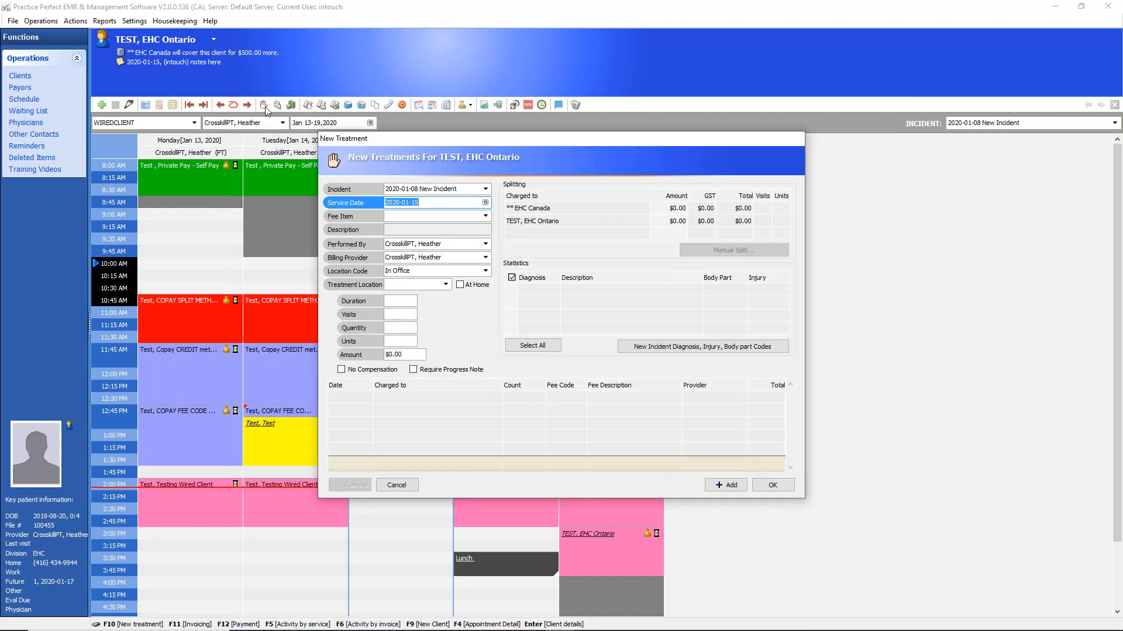
{"action": "left_click", "coordinate": [486, 217]}
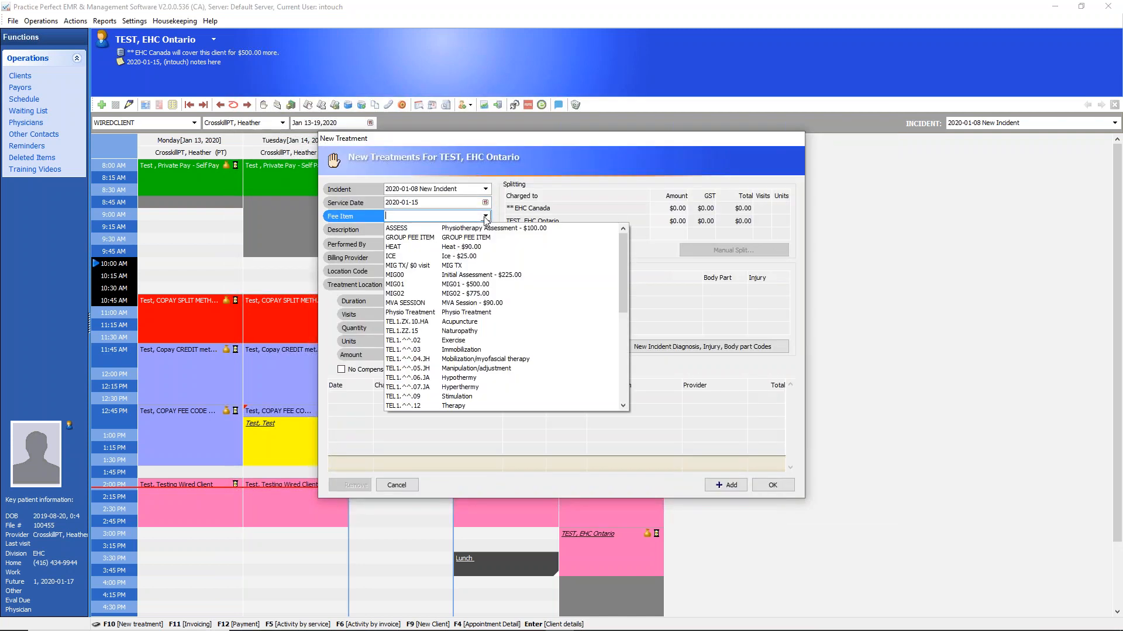
{"action": "left_click", "coordinate": [404, 229]}
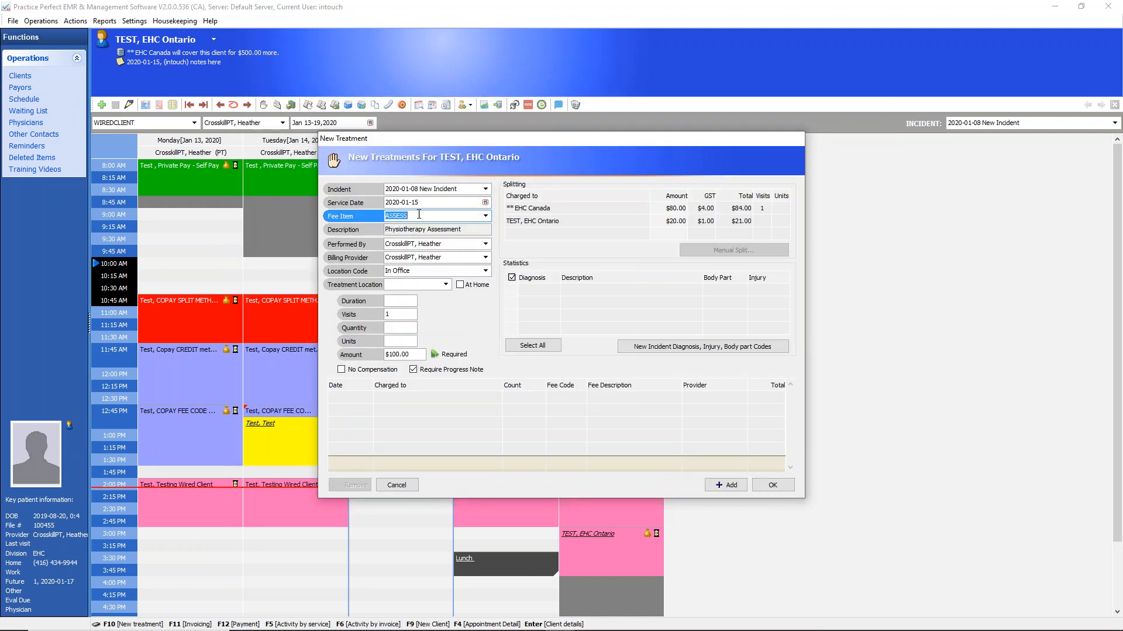
{"action": "left_click", "coordinate": [419, 355]}
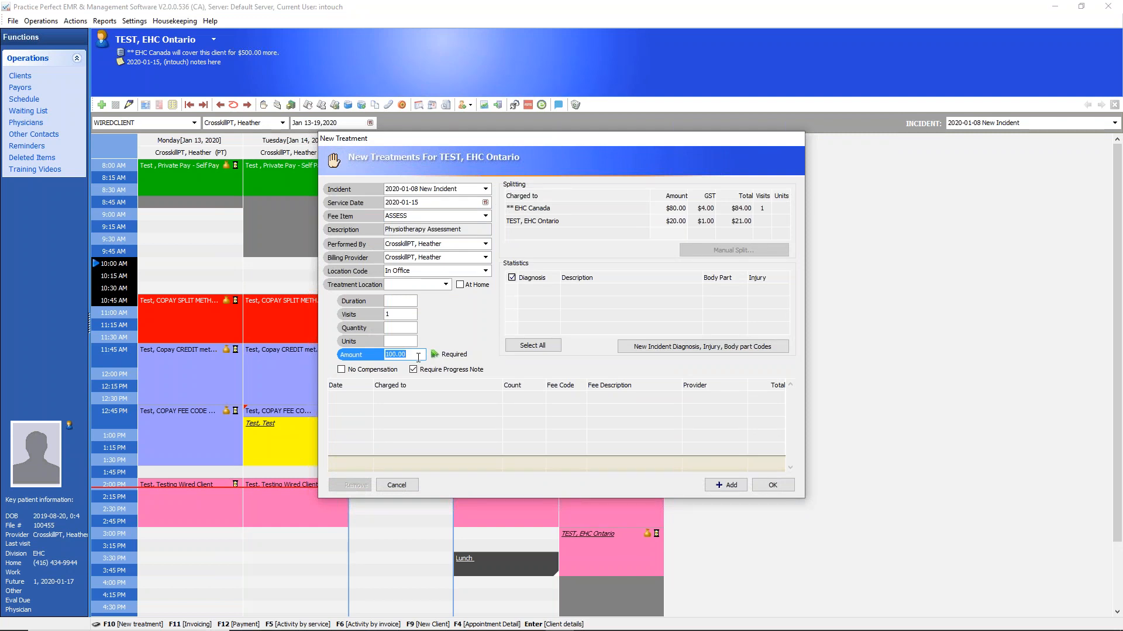
Examine how the assessment charge is split between EHC Canada and the client
{"action": "left_click", "coordinate": [556, 211]}
{"action": "left_click", "coordinate": [555, 209]}
{"action": "left_click", "coordinate": [555, 222]}
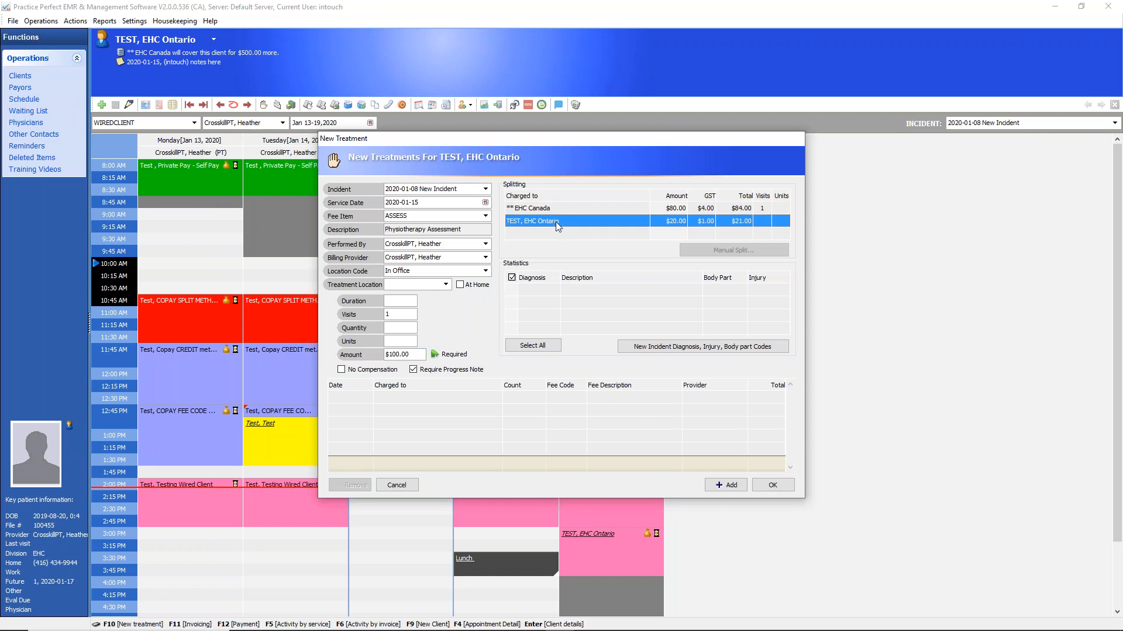
{"action": "left_click", "coordinate": [554, 210]}
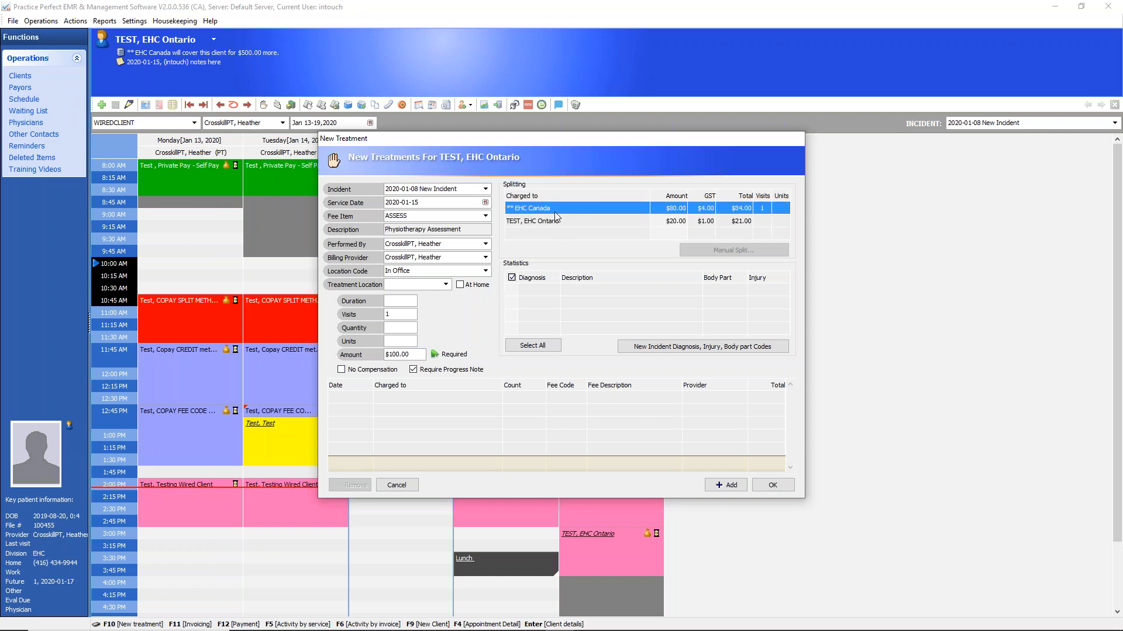
{"action": "left_click", "coordinate": [1118, 484]}
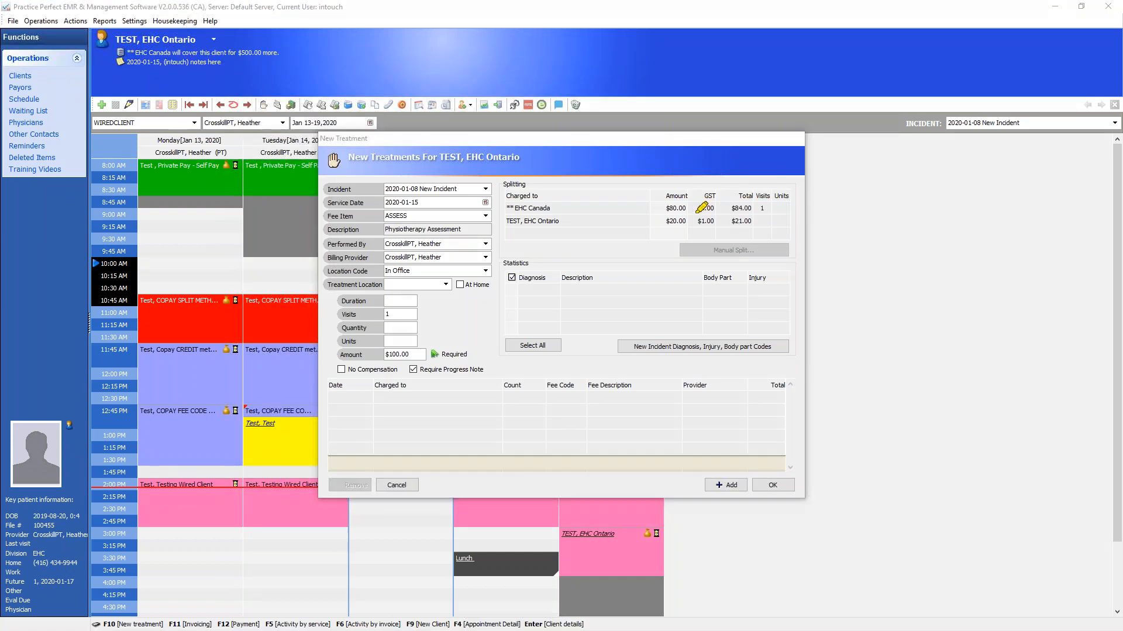
{"action": "mouse_move", "coordinate": [693, 199]}
{"action": "left_mouse_down"}
{"action": "mouse_move", "coordinate": [676, 220]}
{"action": "mouse_move", "coordinate": [684, 231]}
{"action": "left_mouse_up"}
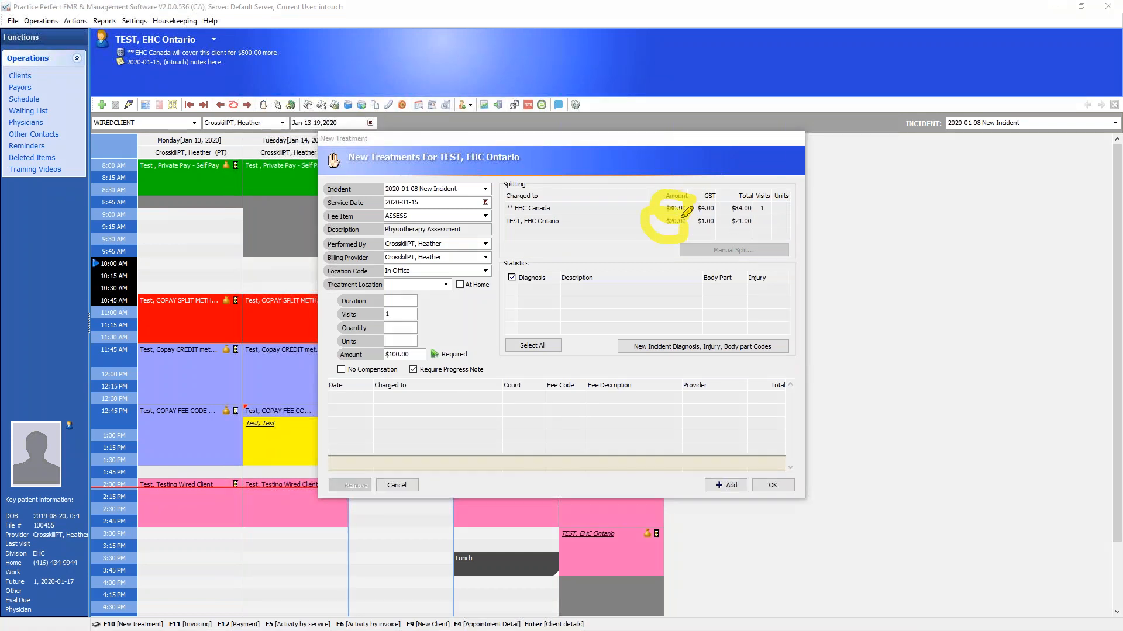
{"action": "right_click", "coordinate": [1012, 441]}
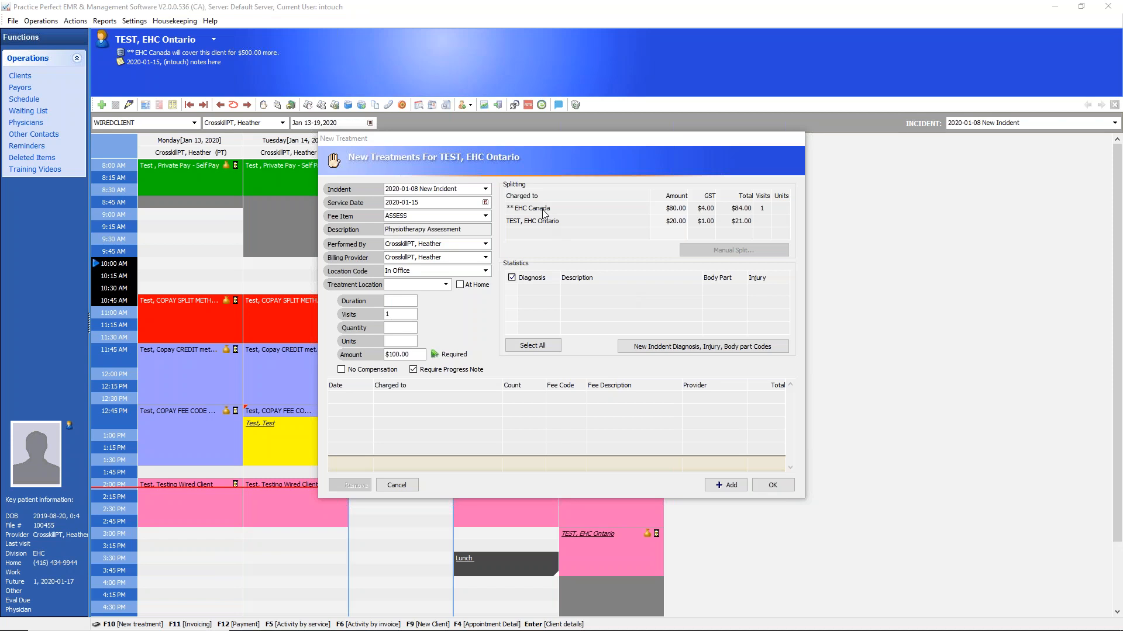
Add the physiotherapy assessment charged to EHC Canada and the client to the treatment list and save it
{"action": "left_click", "coordinate": [725, 484]}
{"action": "left_click", "coordinate": [574, 401]}
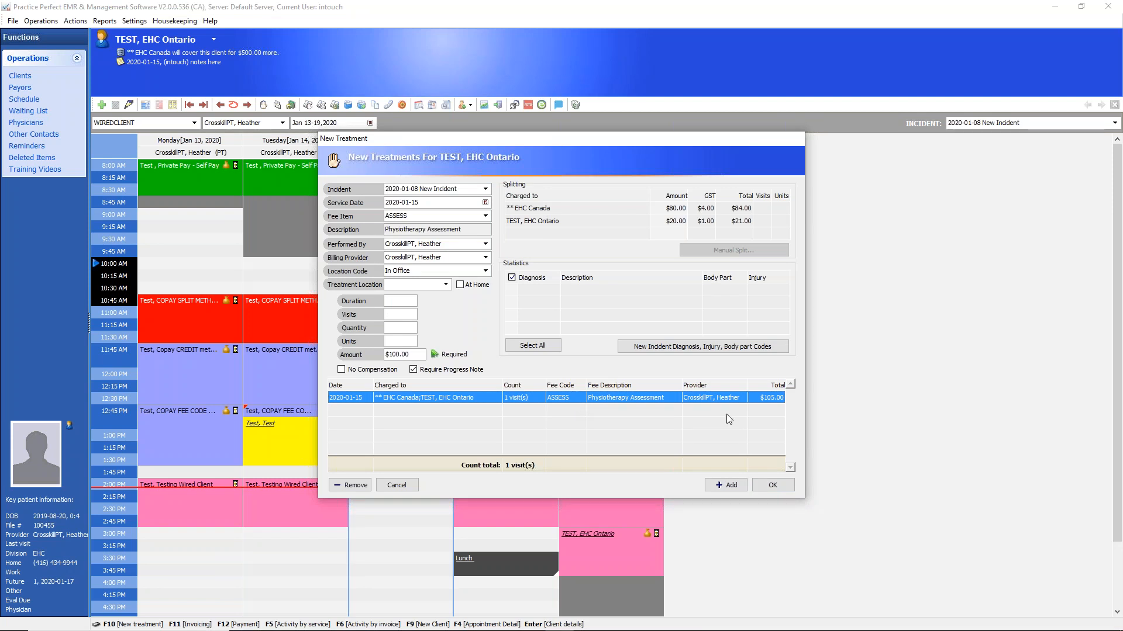
{"action": "left_click", "coordinate": [784, 484]}
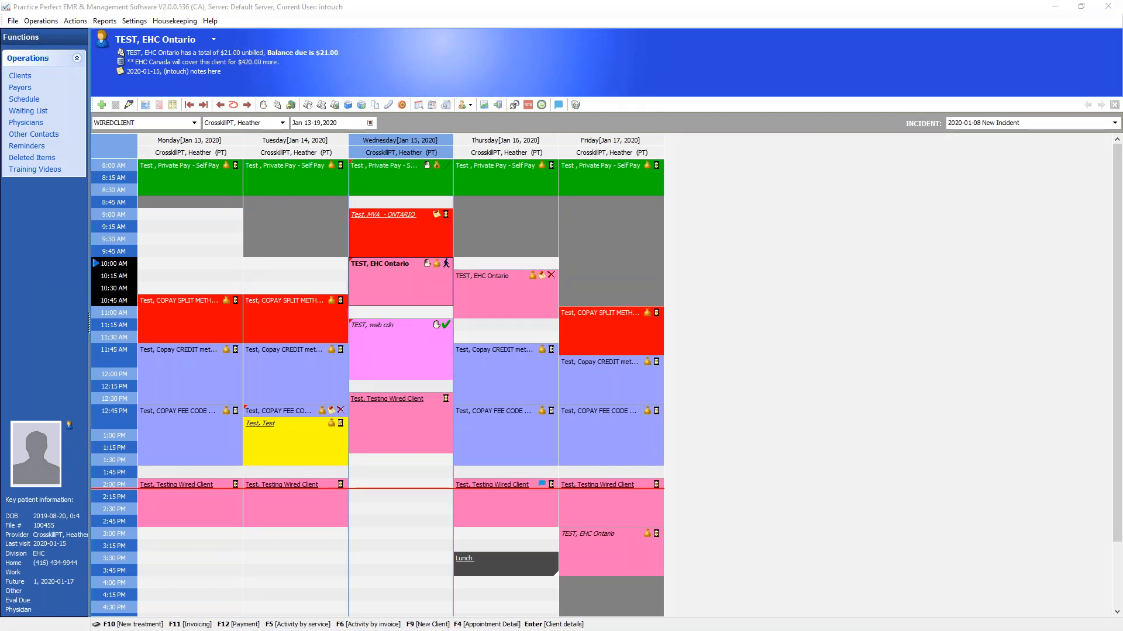
Check the EHC Ontario client's balance due and remaining EHC Canada coverage in the client summary
{"action": "mouse_move", "coordinate": [349, 45]}
{"action": "left_mouse_down"}
{"action": "mouse_move", "coordinate": [311, 28]}
{"action": "mouse_move", "coordinate": [211, 24]}
{"action": "mouse_move", "coordinate": [197, 54]}
{"action": "mouse_move", "coordinate": [357, 45]}
{"action": "left_mouse_up"}
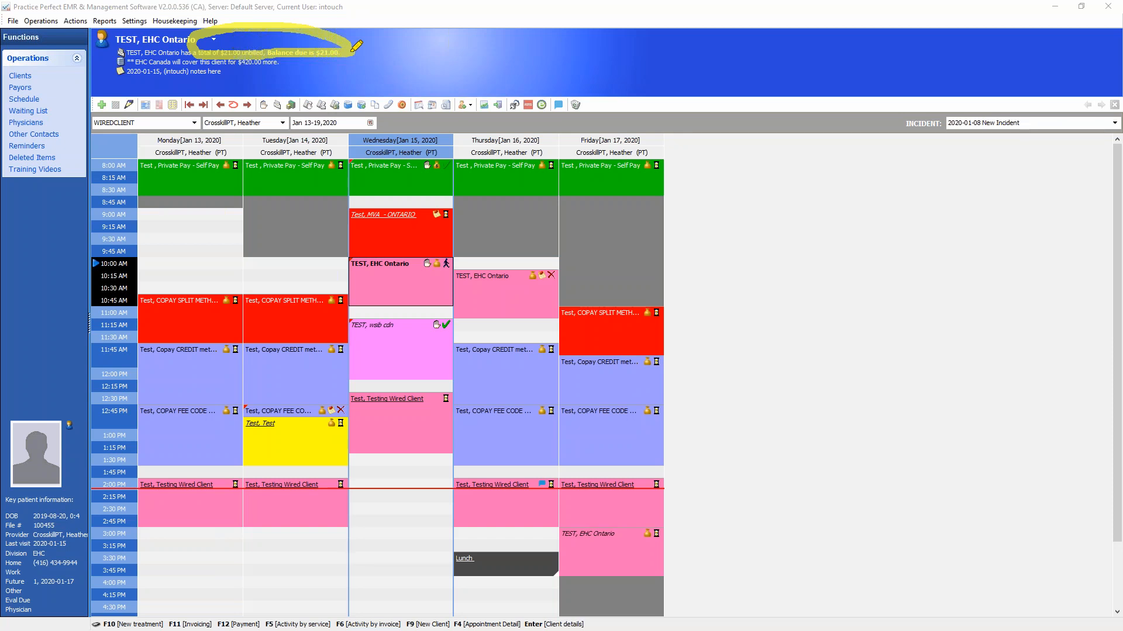
{"action": "mouse_move", "coordinate": [357, 46]}
{"action": "left_mouse_down"}
{"action": "mouse_move", "coordinate": [231, 67]}
{"action": "mouse_move", "coordinate": [282, 65]}
{"action": "mouse_move", "coordinate": [228, 59]}
{"action": "mouse_move", "coordinate": [292, 73]}
{"action": "left_mouse_up"}
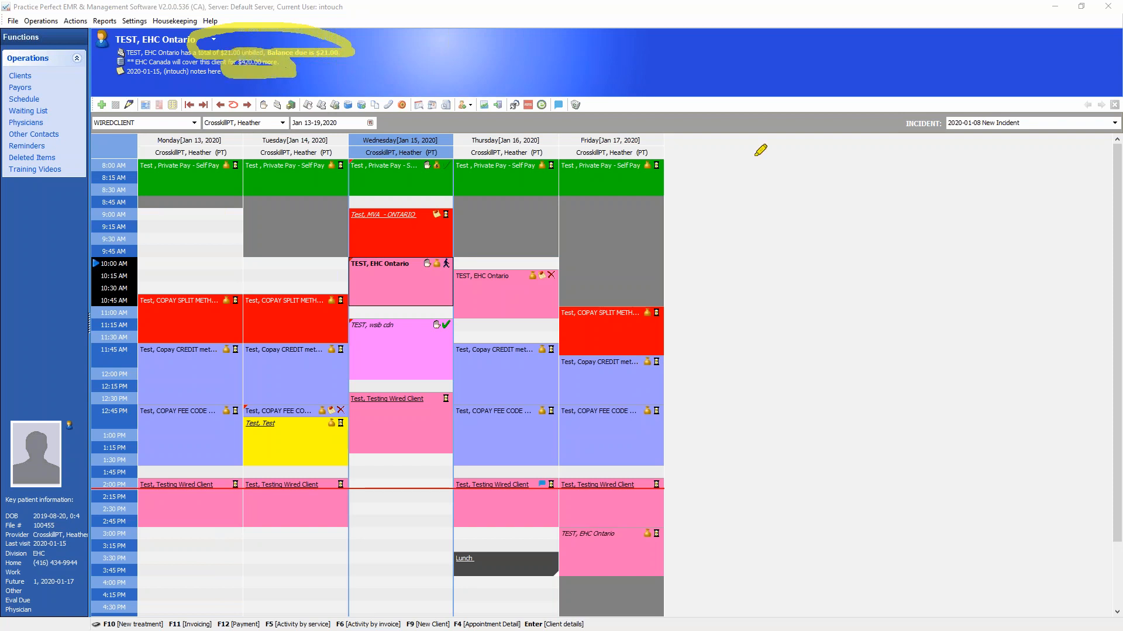
{"action": "key", "text": "Escape"}
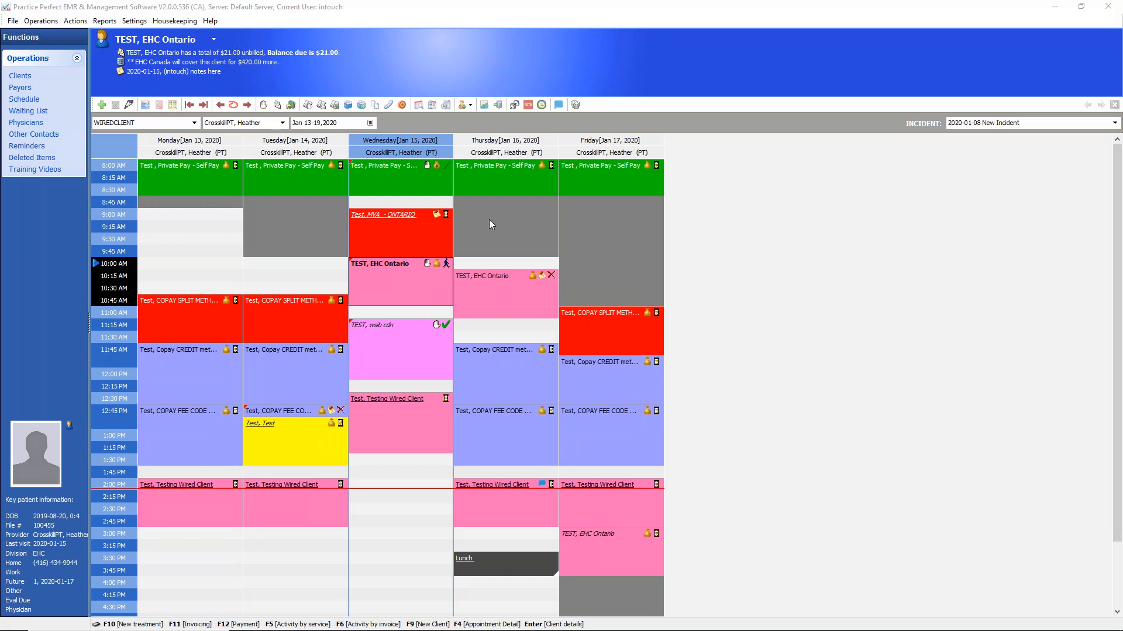
Record a $21.00 cash payment from the EHC Ontario client with the Produce Invoice/Receipt option
{"action": "left_click", "coordinate": [291, 106]}
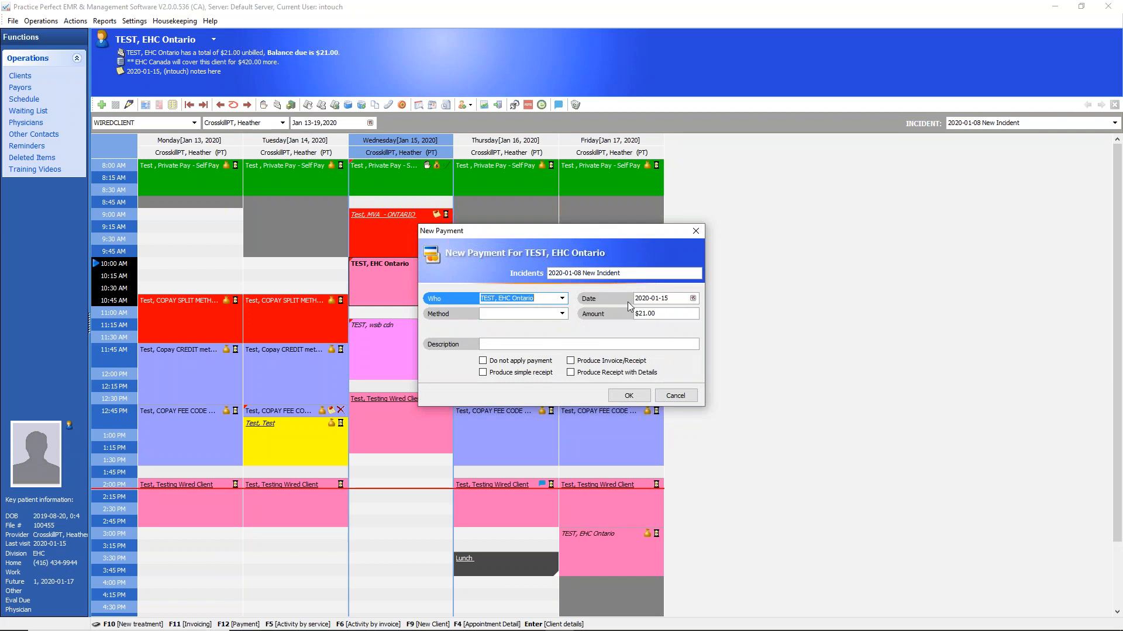
{"action": "left_click", "coordinate": [673, 315]}
{"action": "left_click", "coordinate": [552, 314]}
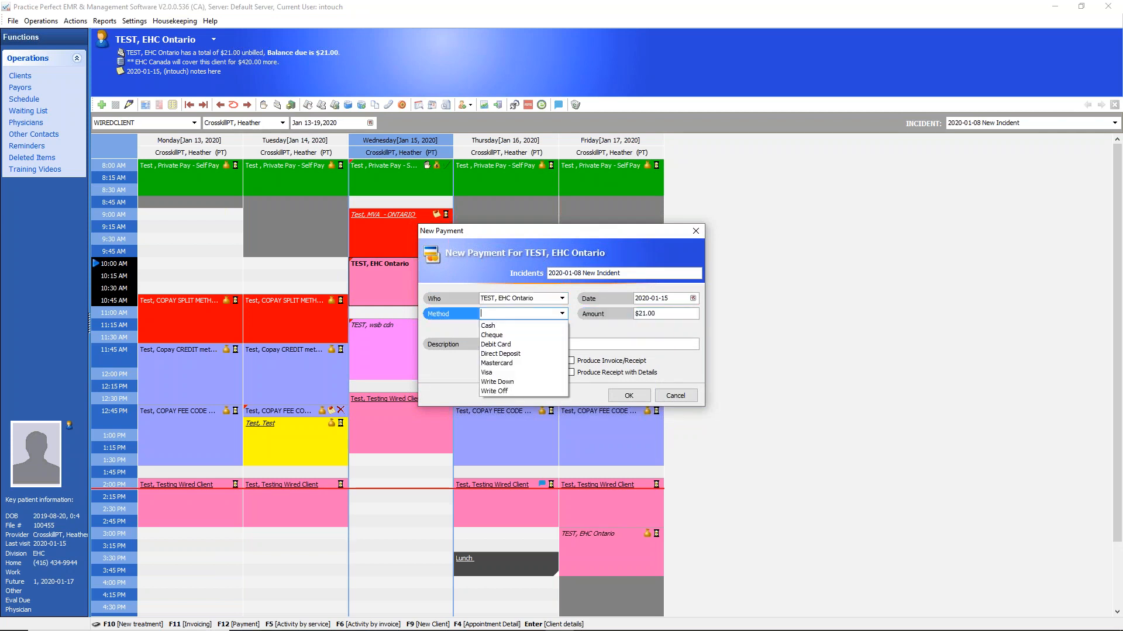
{"action": "left_click", "coordinate": [496, 327]}
{"action": "left_click", "coordinate": [570, 360]}
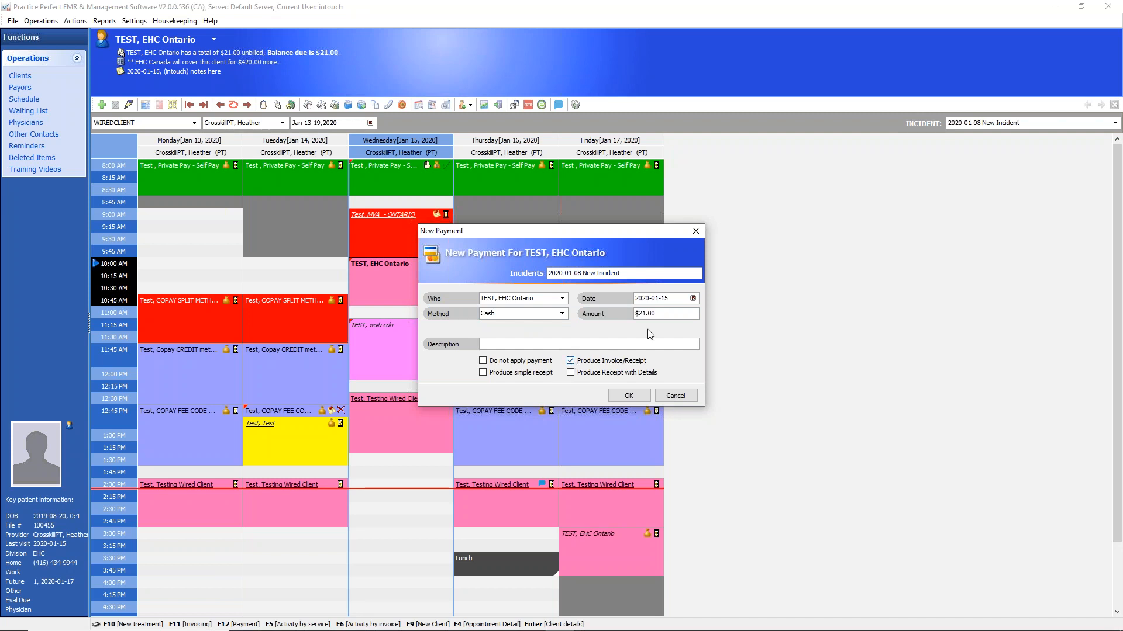
{"action": "left_click", "coordinate": [671, 317]}
{"action": "left_click", "coordinate": [576, 363]}
{"action": "left_click", "coordinate": [629, 396]}
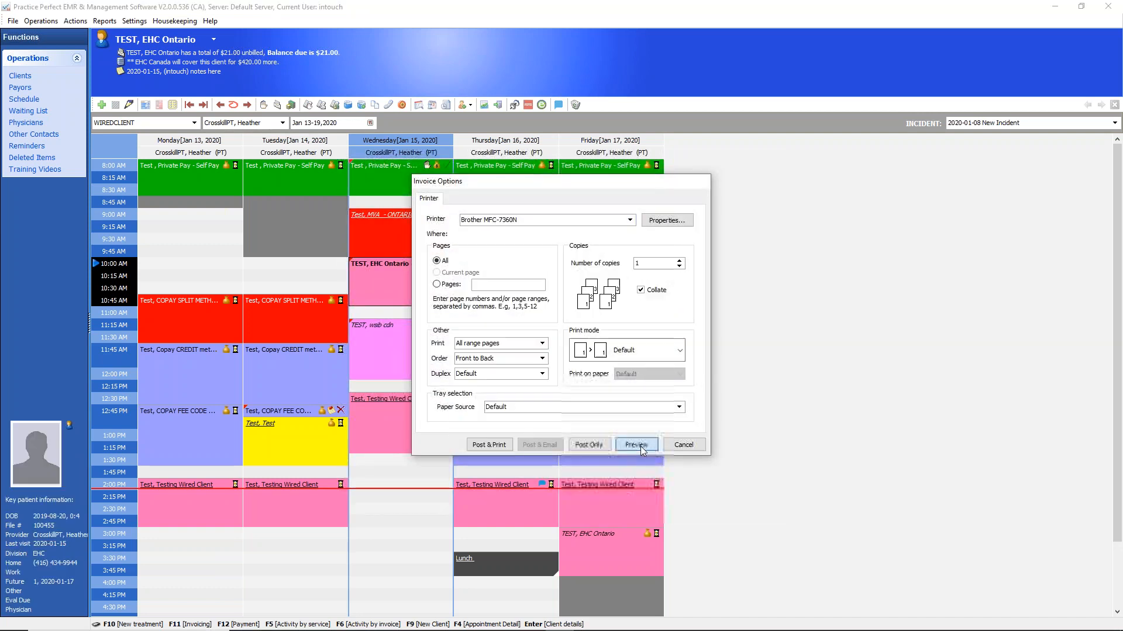
Preview the client's invoice receipt to check the client portion, payment and amount owing, and post it without printing
{"action": "left_click", "coordinate": [640, 447]}
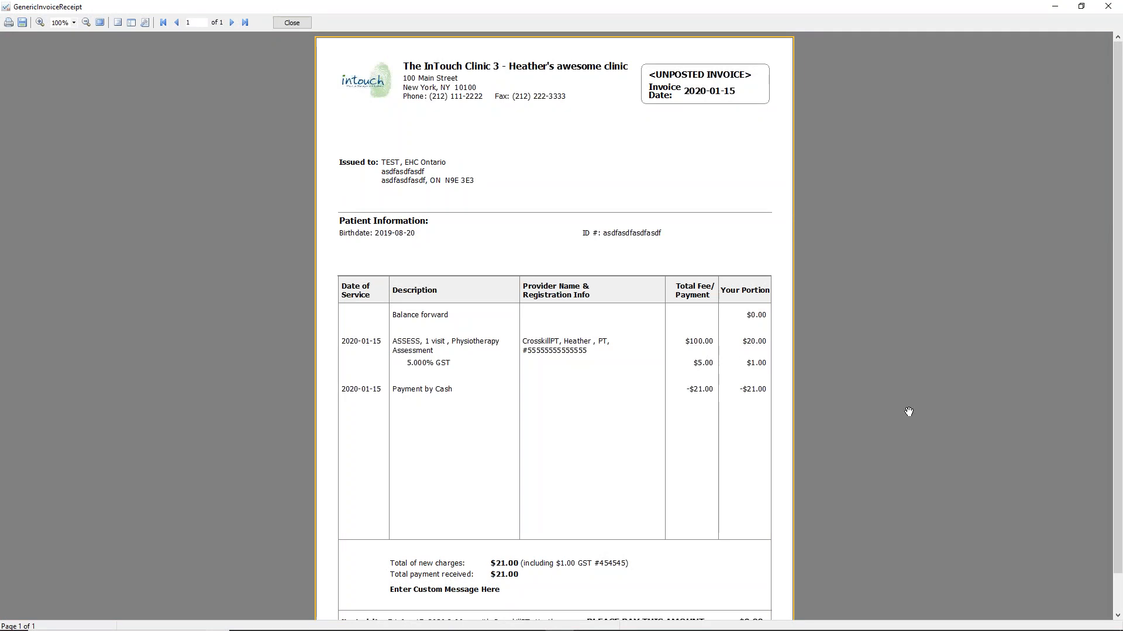
{"action": "mouse_move", "coordinate": [777, 327]}
{"action": "left_mouse_down"}
{"action": "mouse_move", "coordinate": [760, 320]}
{"action": "mouse_move", "coordinate": [777, 334]}
{"action": "left_mouse_up"}
{"action": "left_click_drag", "start_coordinate": [781, 380], "coordinate": [732, 414]}
{"action": "left_click_drag", "start_coordinate": [773, 370], "coordinate": [804, 347]}
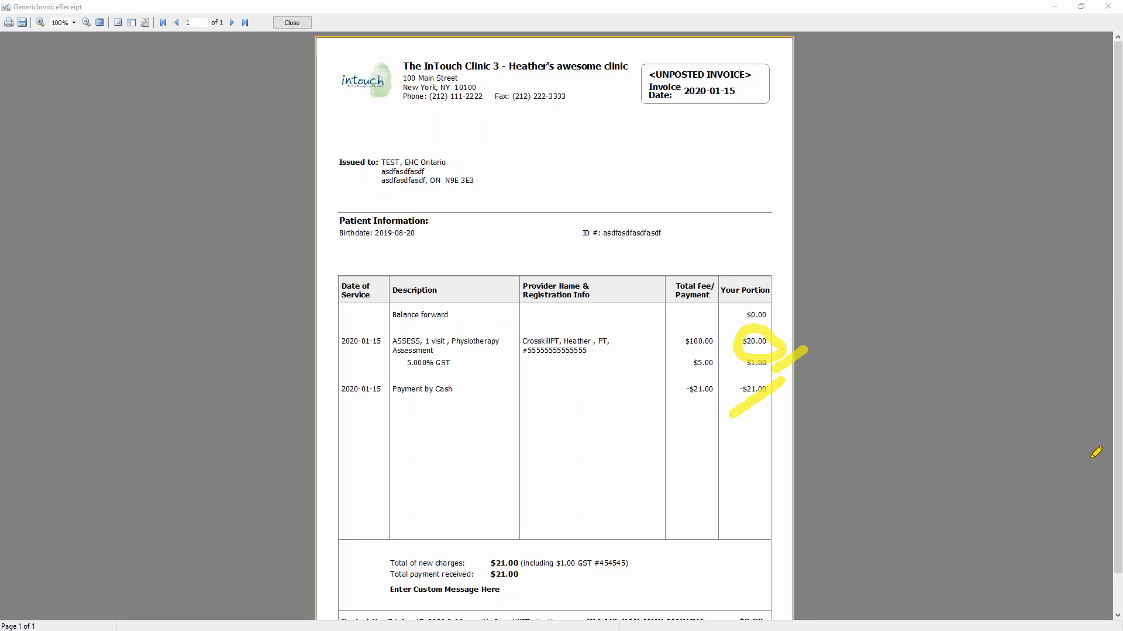
{"action": "key", "text": "Escape"}
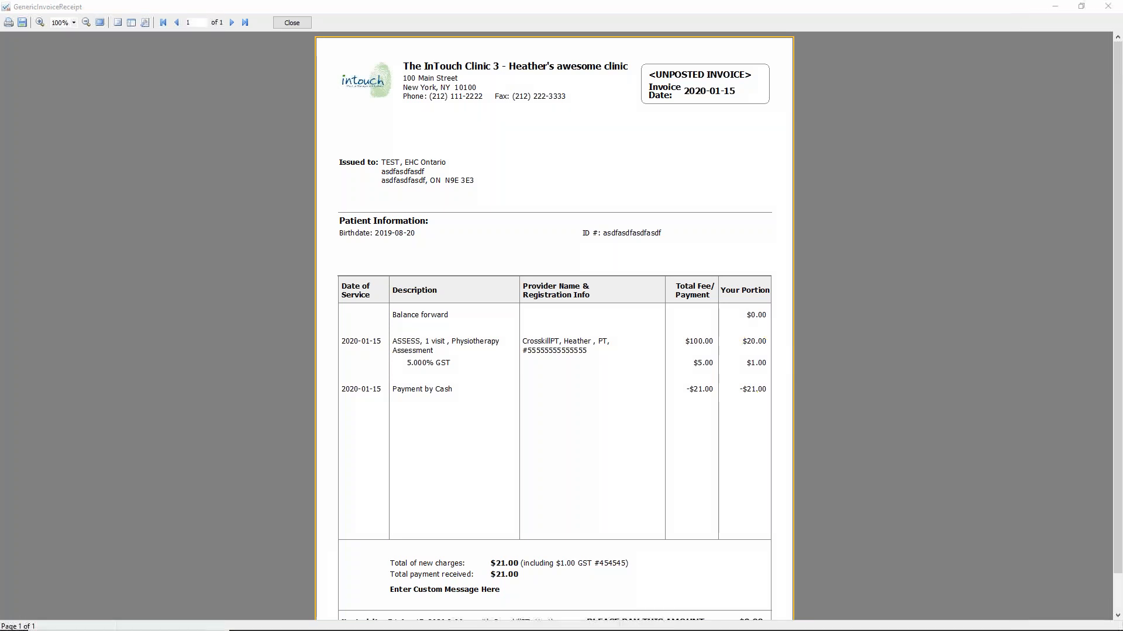
{"action": "left_click_drag", "start_coordinate": [1118, 323], "coordinate": [1119, 362]}
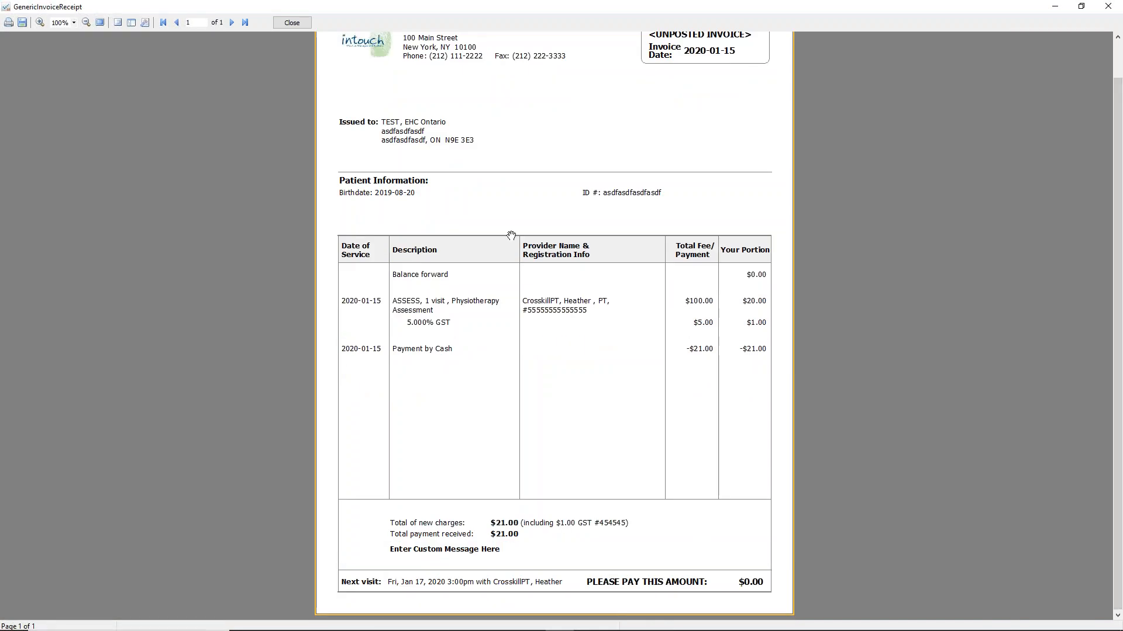
{"action": "left_click", "coordinate": [298, 23]}
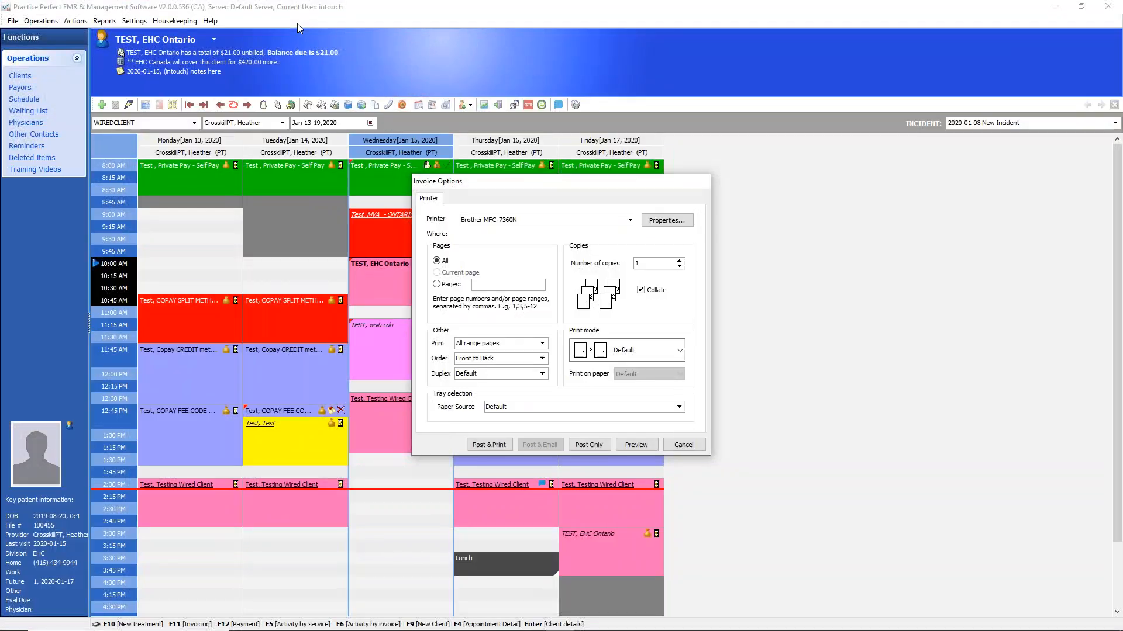
{"action": "left_click", "coordinate": [595, 445]}
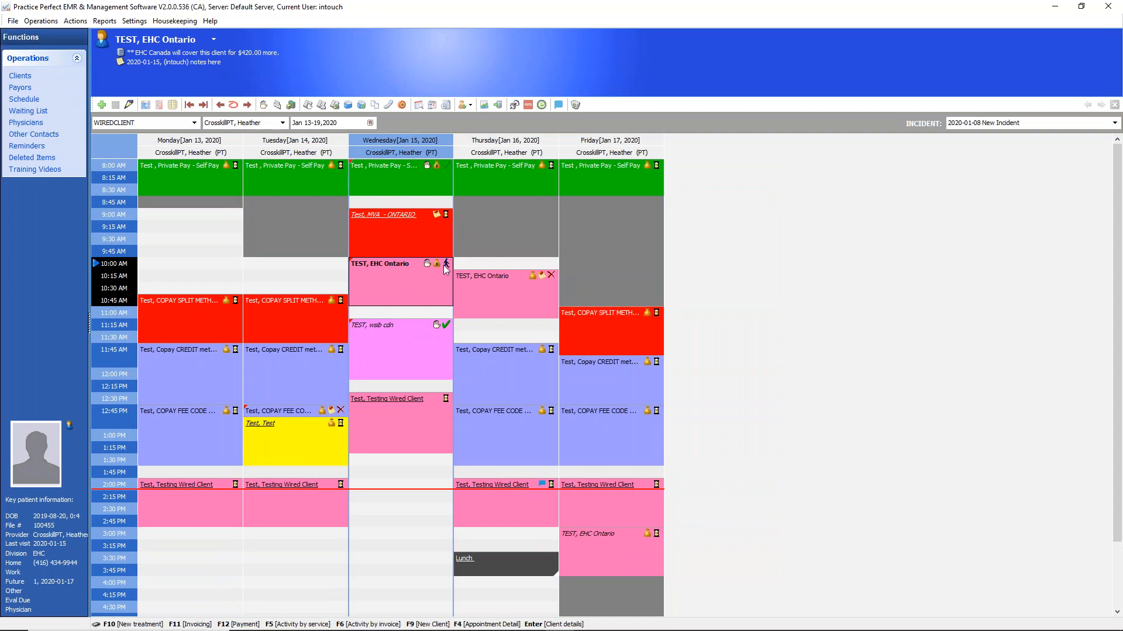
Try to preview the EHC Canada invoice for the 2020-01-08 New Incident's uninvoiced activities, and close the invoice options without posting
{"action": "left_click", "coordinate": [278, 105]}
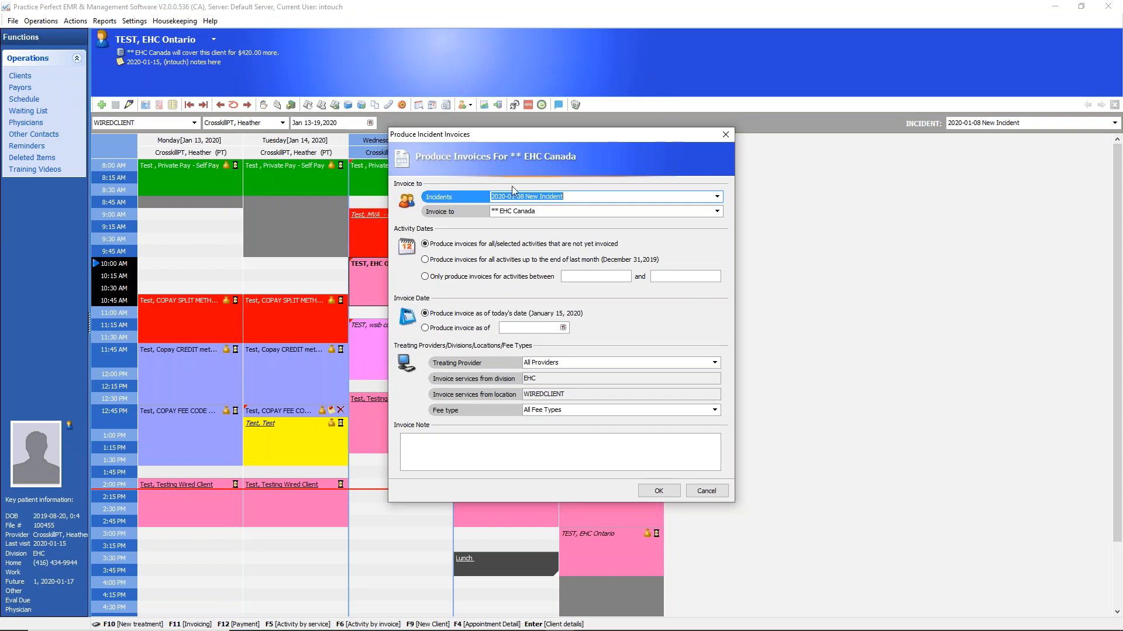
{"action": "left_click", "coordinate": [536, 212]}
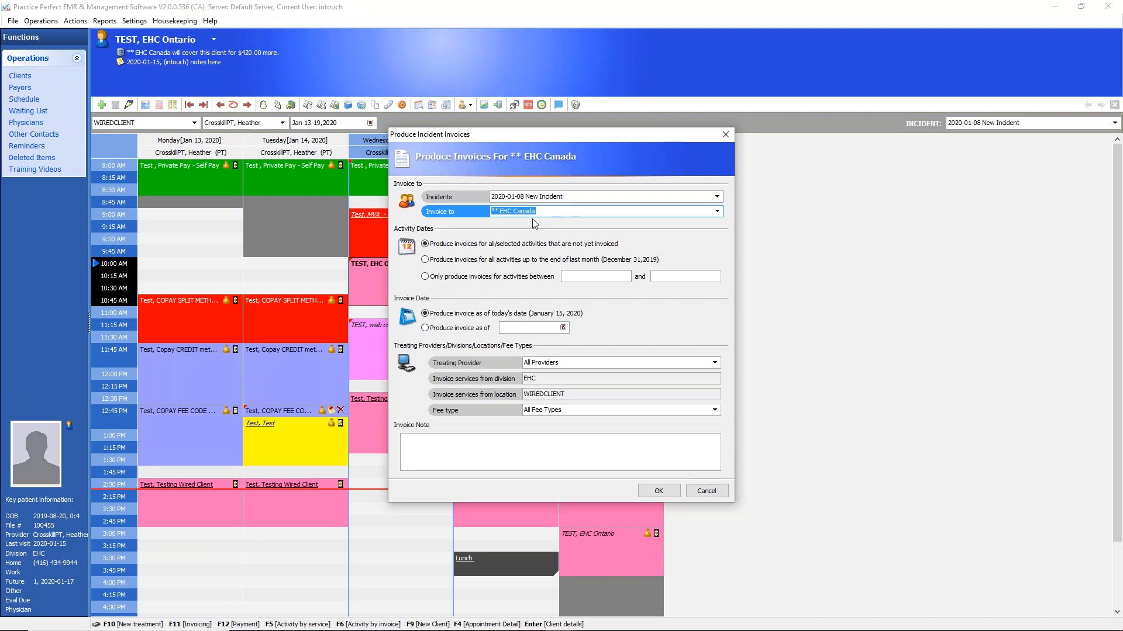
{"action": "left_click", "coordinate": [658, 491]}
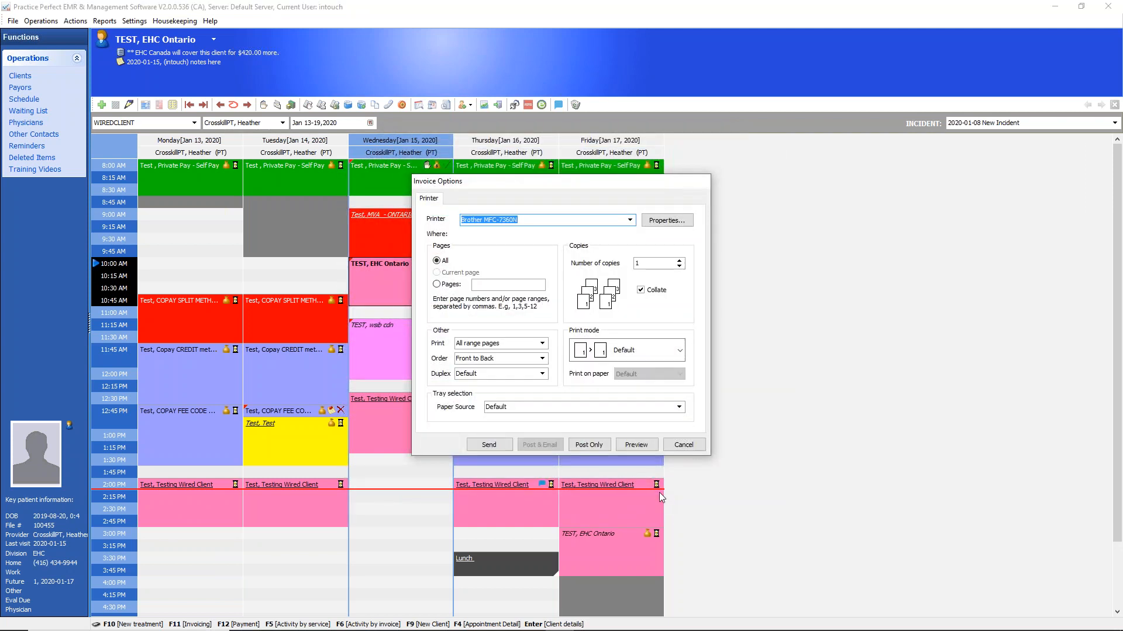
{"action": "left_click", "coordinate": [1122, 526]}
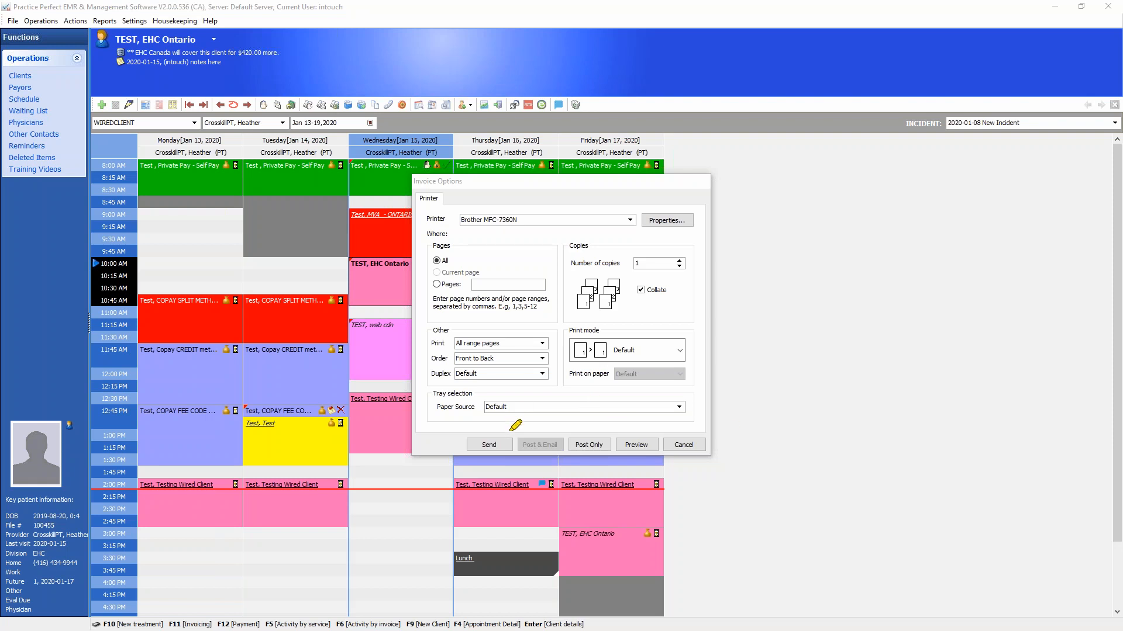
{"action": "mouse_move", "coordinate": [494, 420]}
{"action": "left_mouse_down"}
{"action": "mouse_move", "coordinate": [459, 459]}
{"action": "mouse_move", "coordinate": [528, 441]}
{"action": "mouse_move", "coordinate": [514, 425]}
{"action": "left_mouse_up"}
{"action": "left_click", "coordinate": [554, 448]}
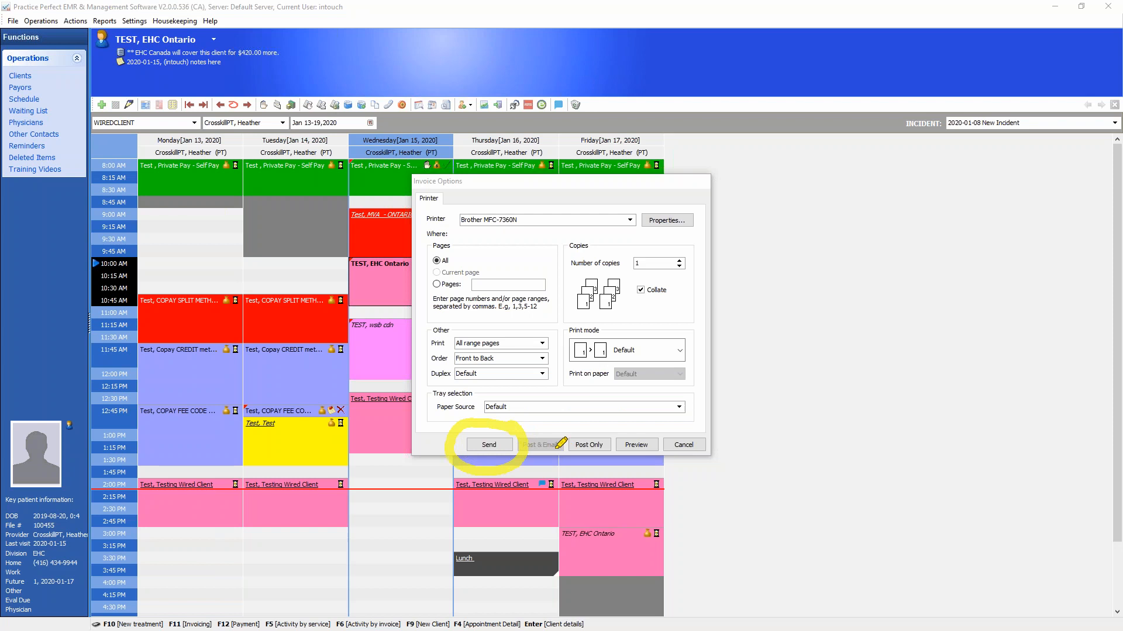
{"action": "left_click_drag", "start_coordinate": [499, 427], "coordinate": [541, 386]}
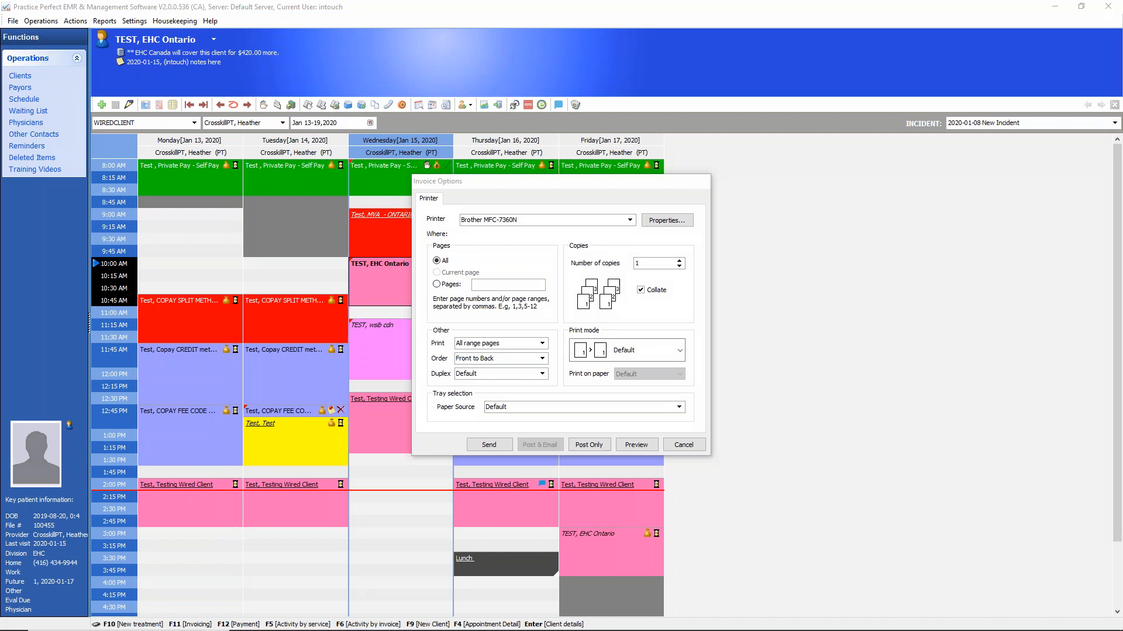
{"action": "left_click", "coordinate": [636, 445]}
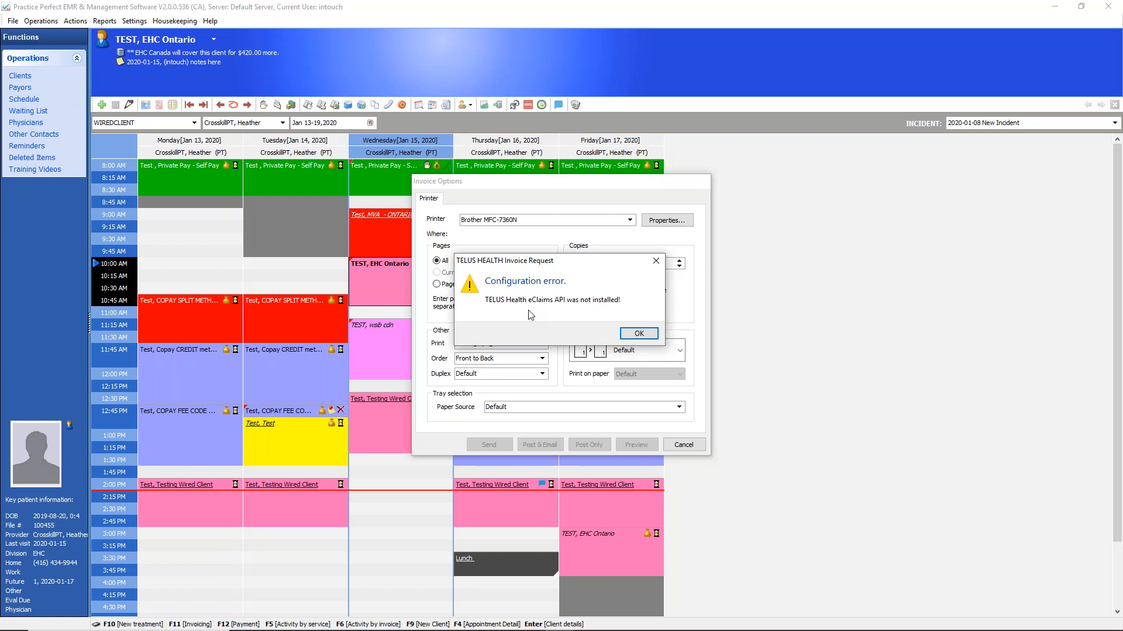
{"action": "left_click", "coordinate": [639, 333]}
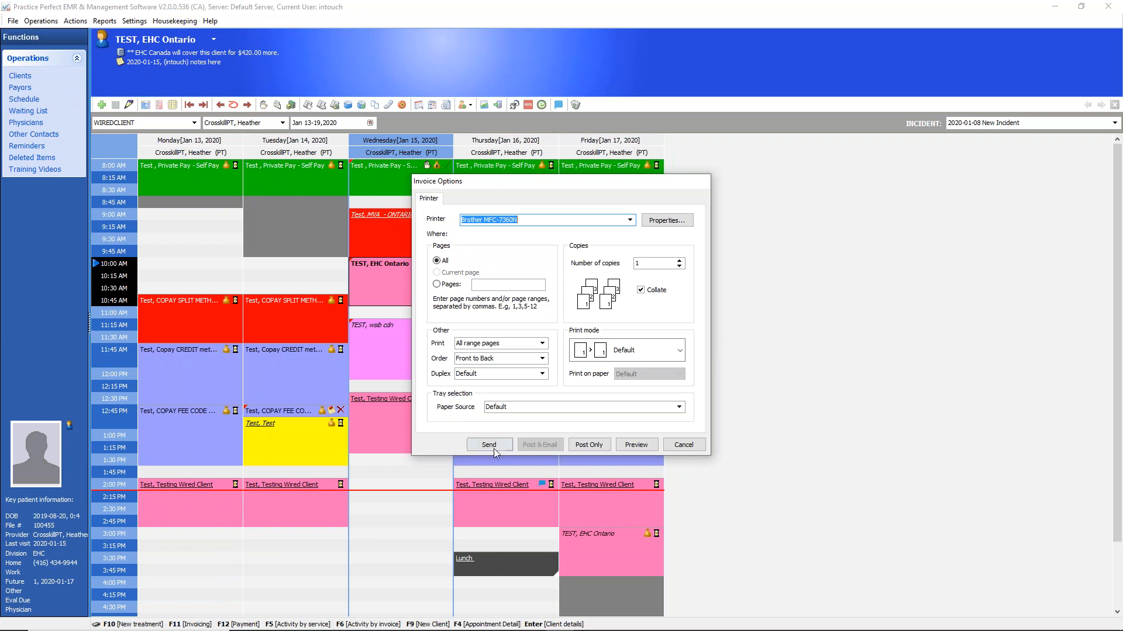
{"action": "left_click", "coordinate": [694, 448]}
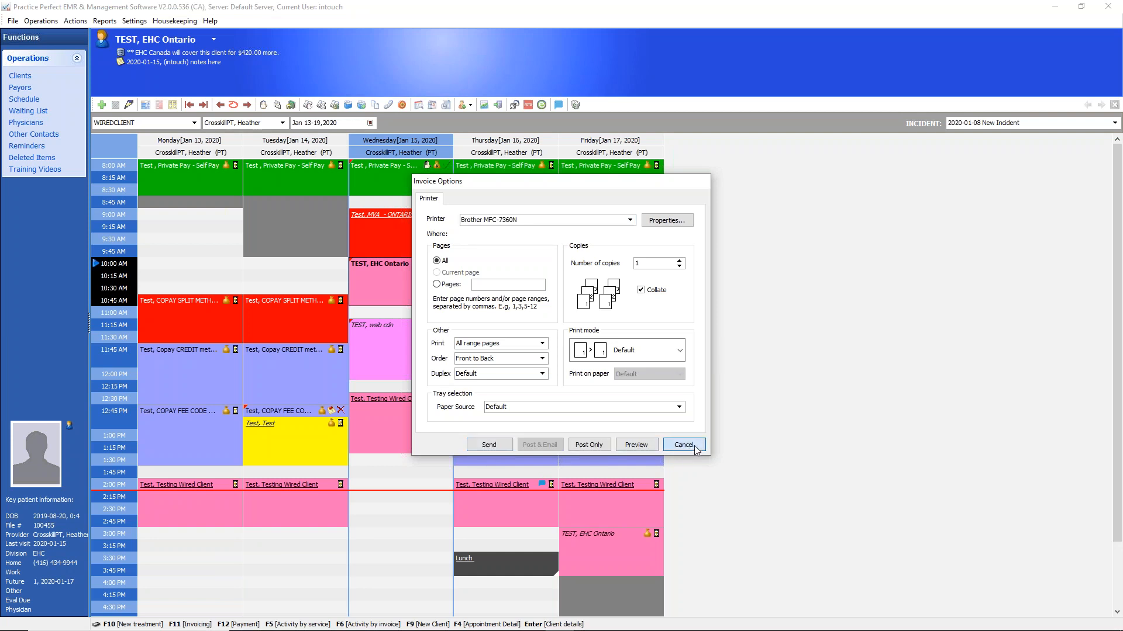
{"action": "left_click", "coordinate": [683, 445]}
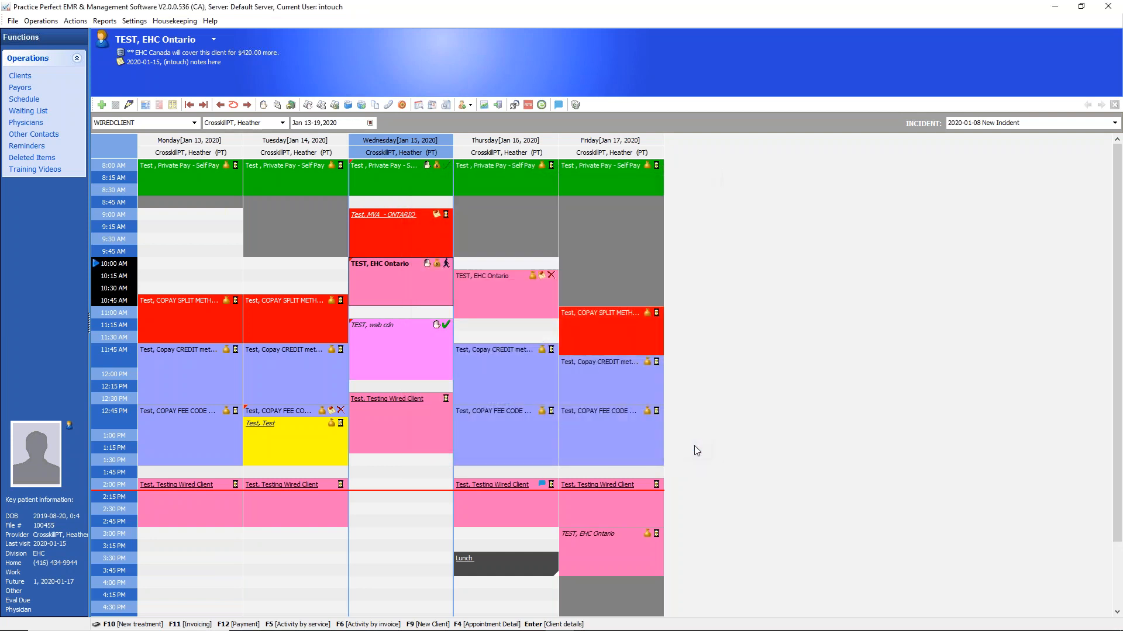
Examine the facility settings and the ASSESS fee's type and code in the TELUS Health invoice settings
{"action": "left_click", "coordinate": [140, 24]}
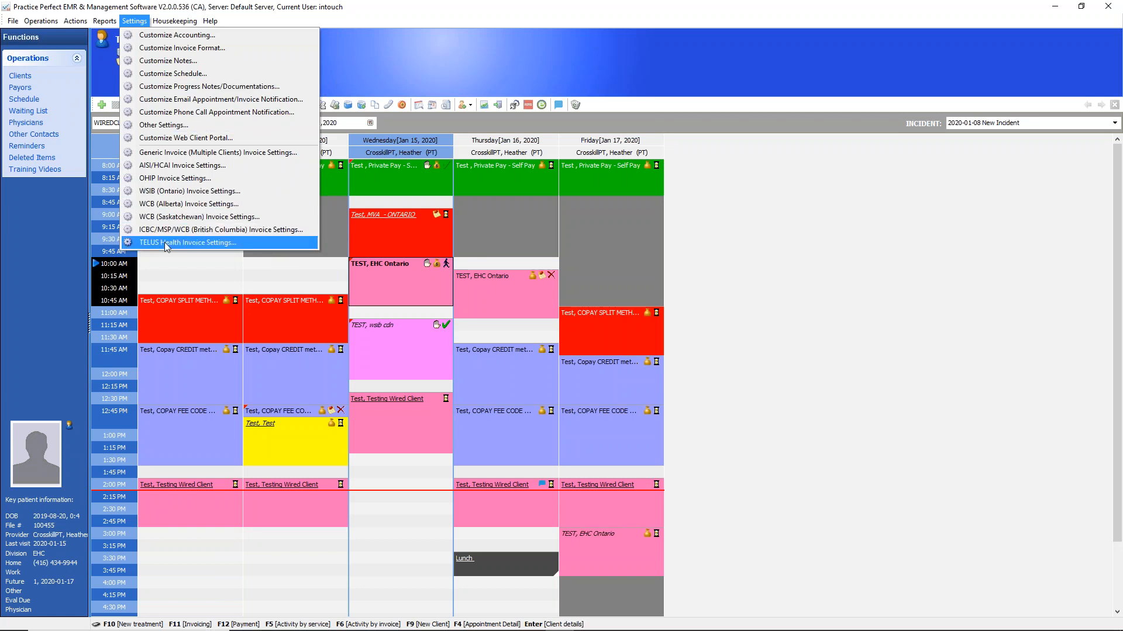
{"action": "left_click", "coordinate": [227, 247]}
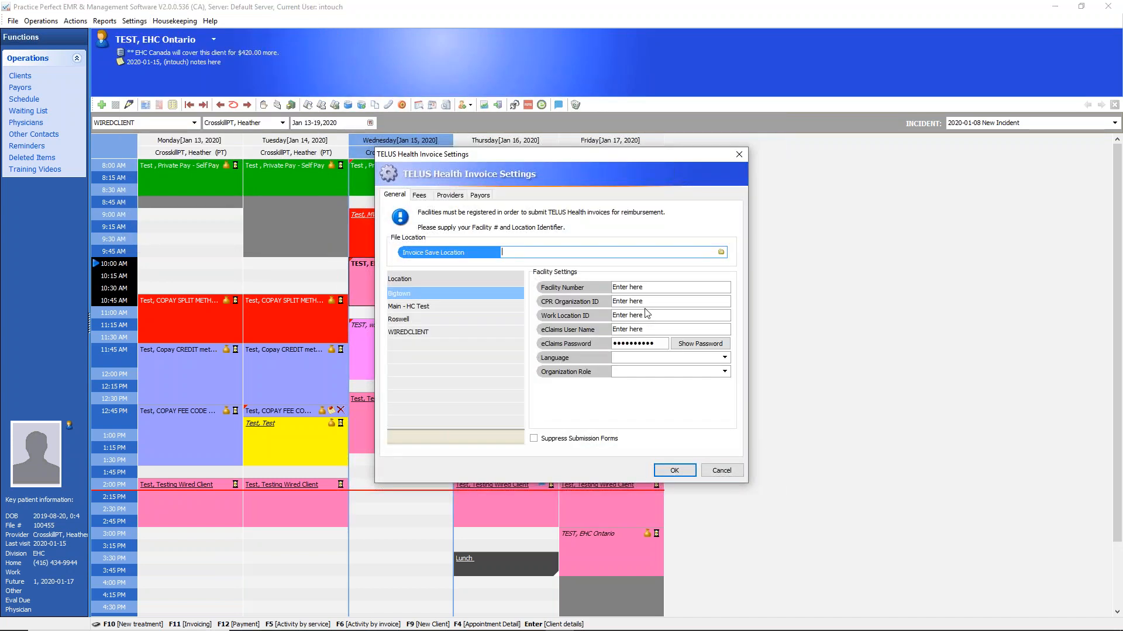
{"action": "left_click", "coordinate": [644, 316]}
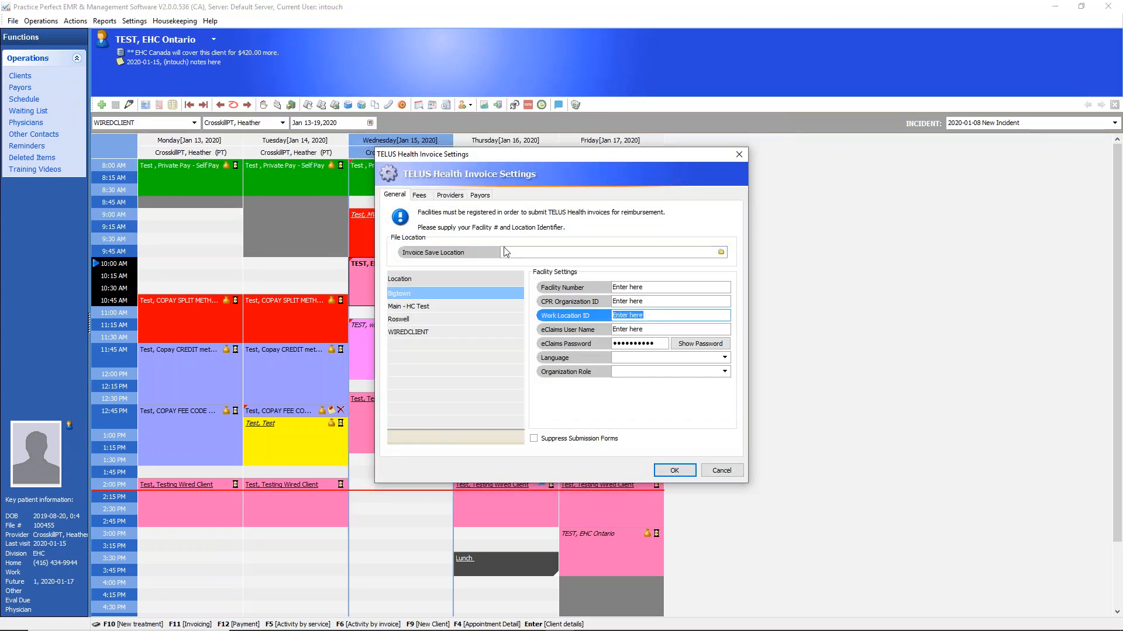
{"action": "left_click", "coordinate": [420, 196]}
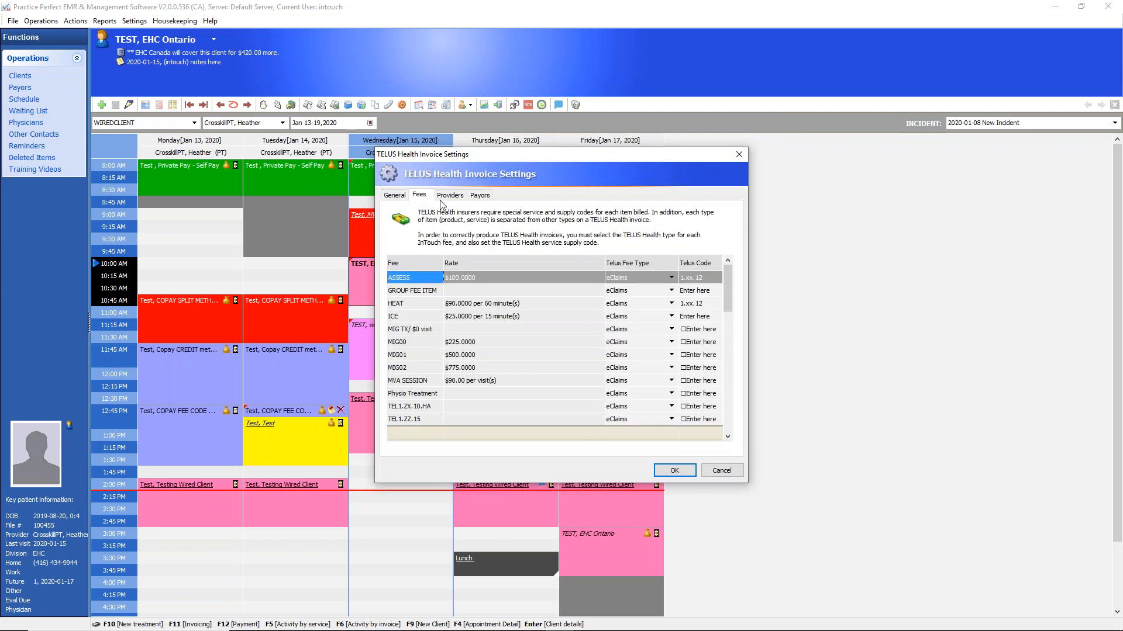
{"action": "left_click", "coordinate": [696, 282]}
{"action": "left_click", "coordinate": [639, 283]}
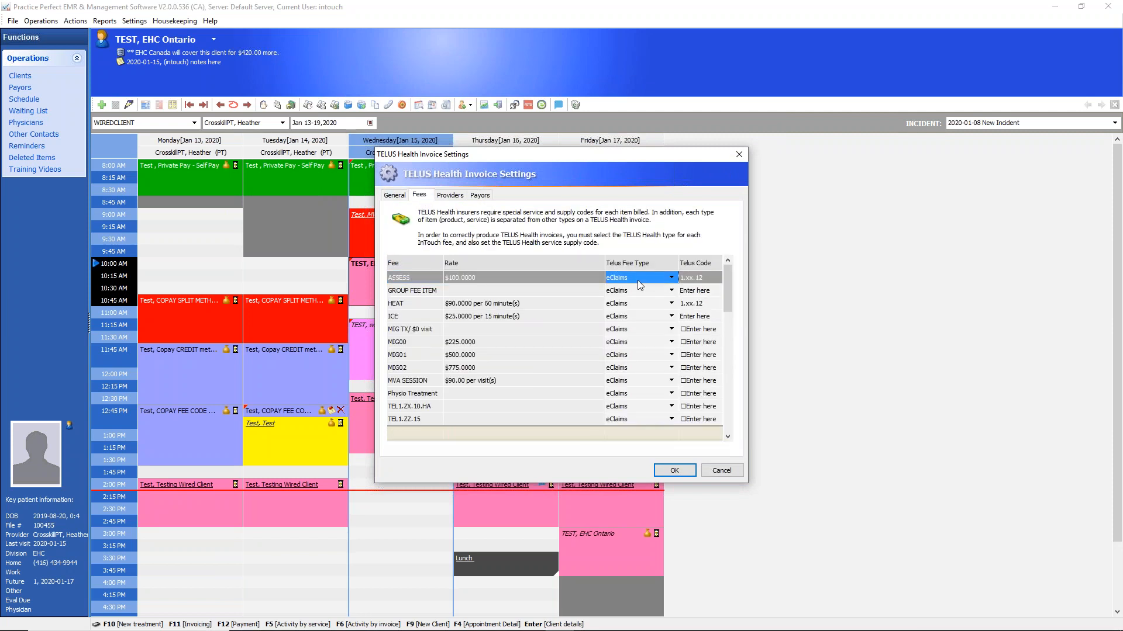
Review the physiotherapist's provider number, licence issuer and role and EHC Canada's matched insurer in the TELUS Health settings, and close without saving
{"action": "left_click", "coordinate": [449, 194]}
{"action": "left_click", "coordinate": [534, 328]}
{"action": "left_click", "coordinate": [534, 327]}
{"action": "left_click", "coordinate": [490, 327]}
{"action": "left_click", "coordinate": [551, 331]}
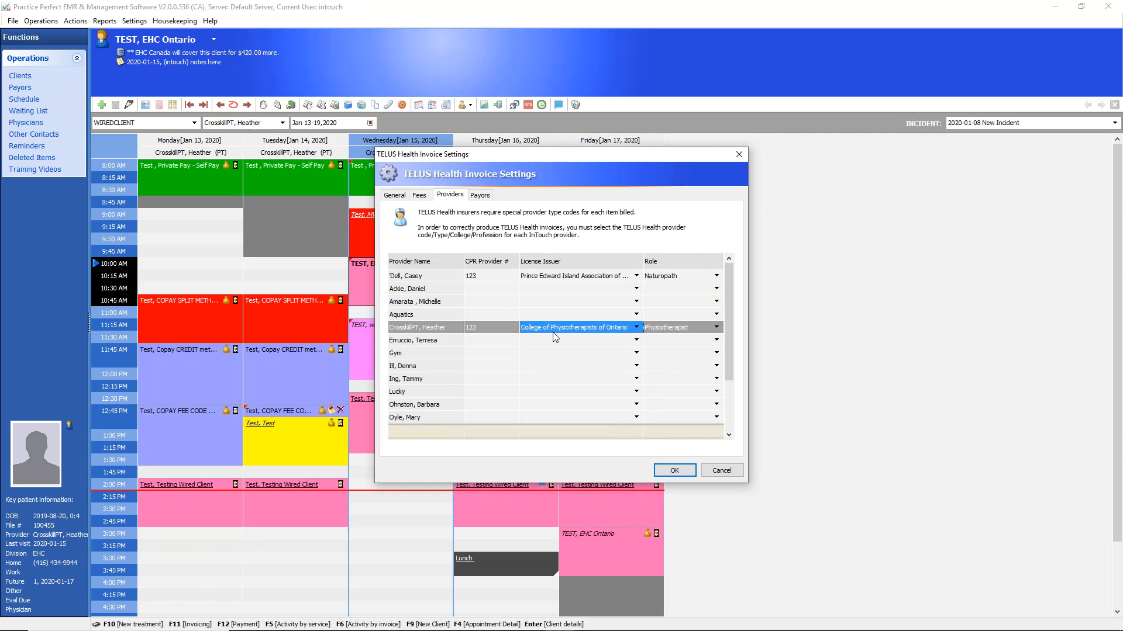
{"action": "left_click", "coordinate": [480, 195]}
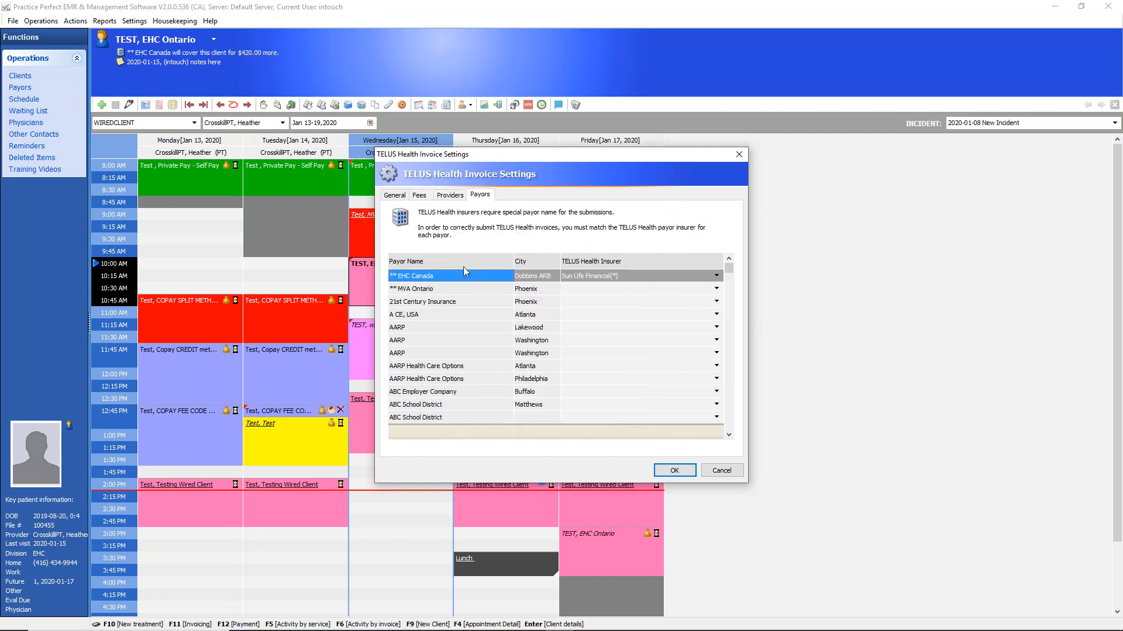
{"action": "left_click", "coordinate": [716, 276]}
{"action": "left_click", "coordinate": [716, 276]}
{"action": "left_click", "coordinate": [716, 276]}
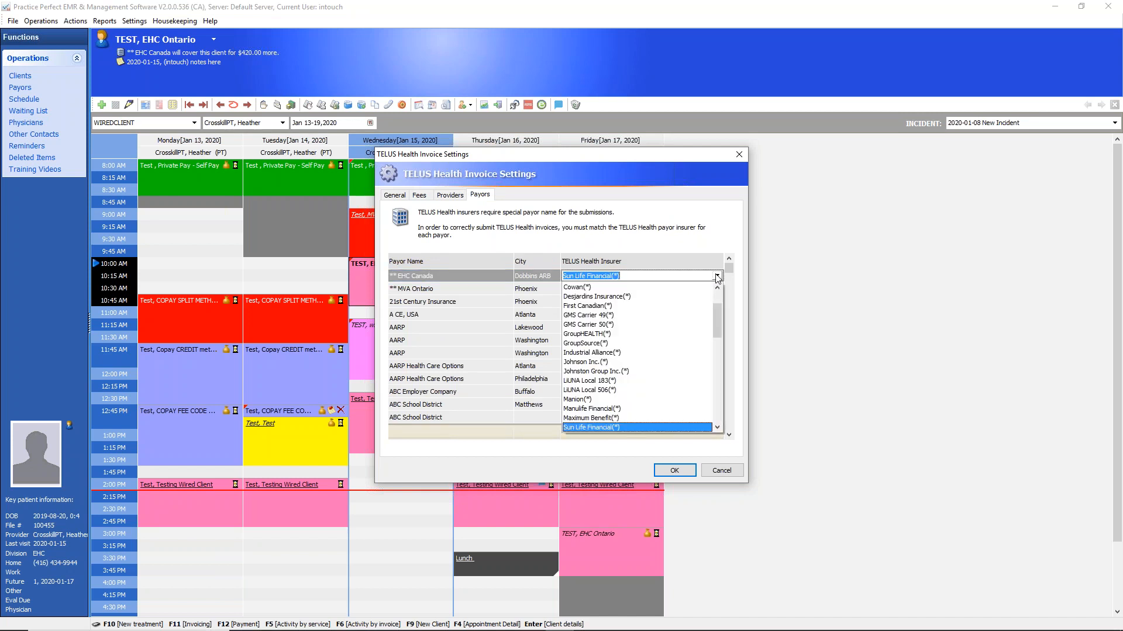
{"action": "left_click", "coordinate": [728, 472]}
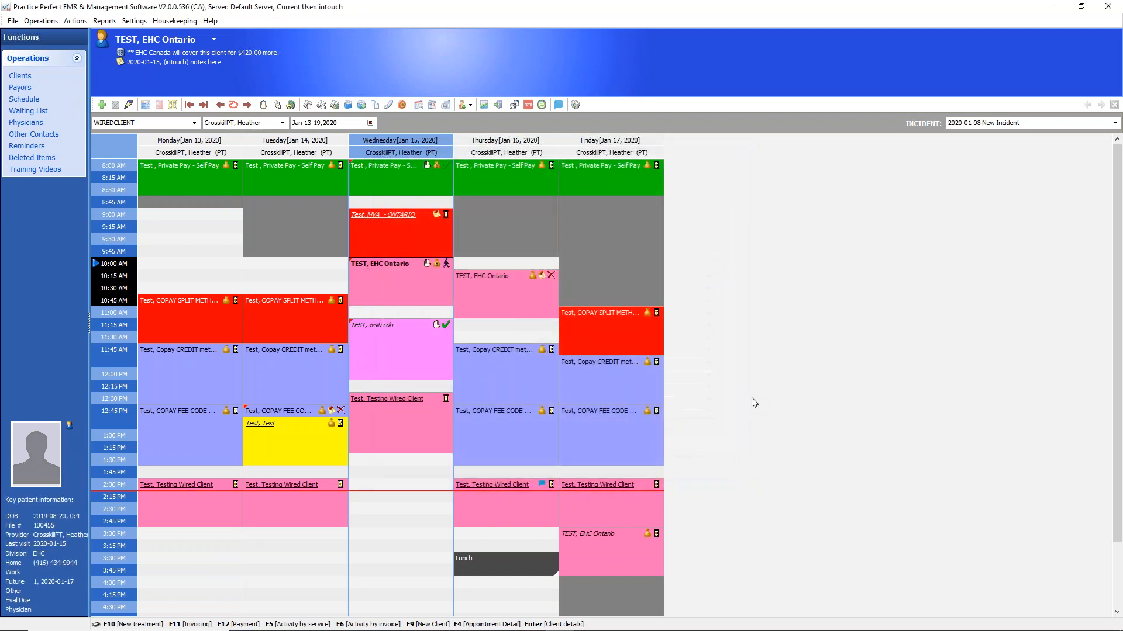
Review the EHC Canada billing rule and its consent form options in the EHC Ontario client's incident
{"action": "double_click", "coordinate": [405, 279]}
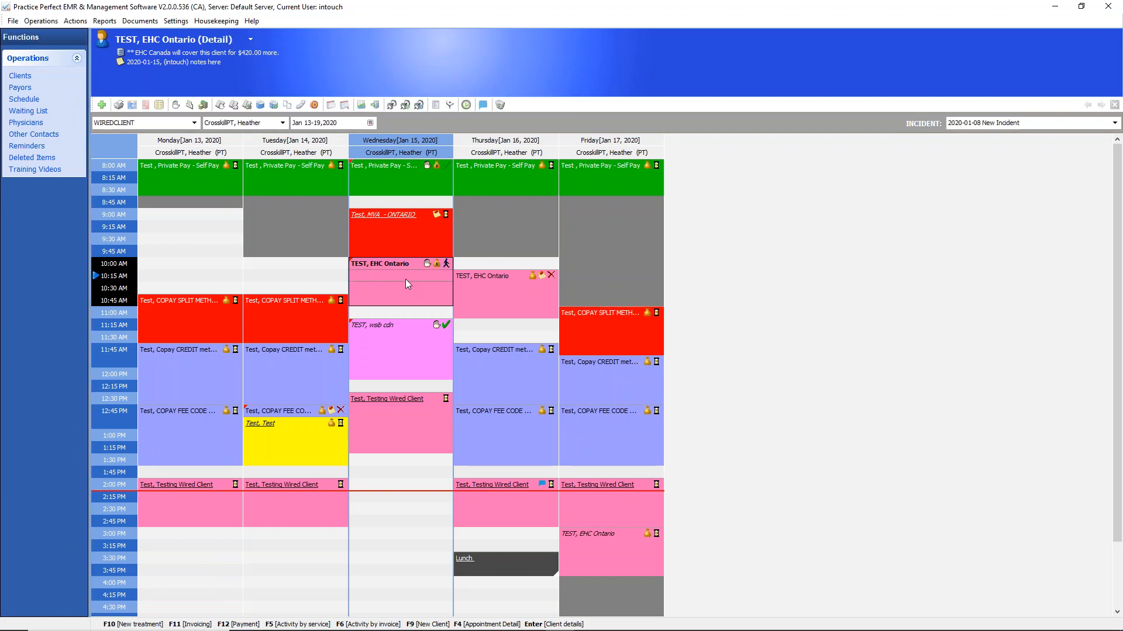
{"action": "left_click", "coordinate": [285, 120]}
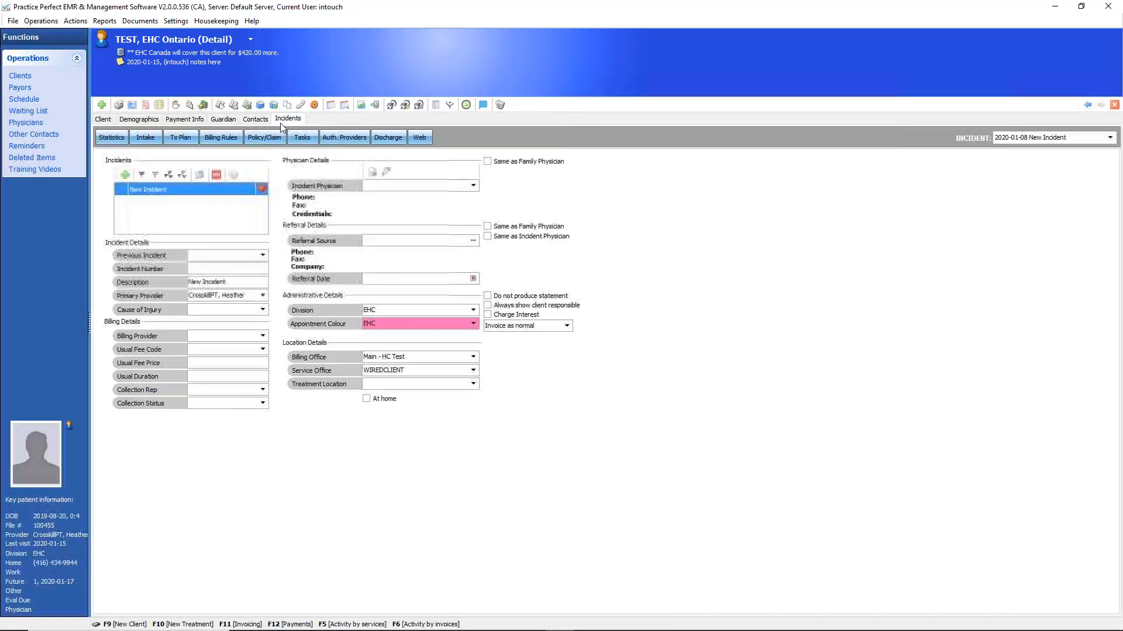
{"action": "left_click", "coordinate": [228, 138]}
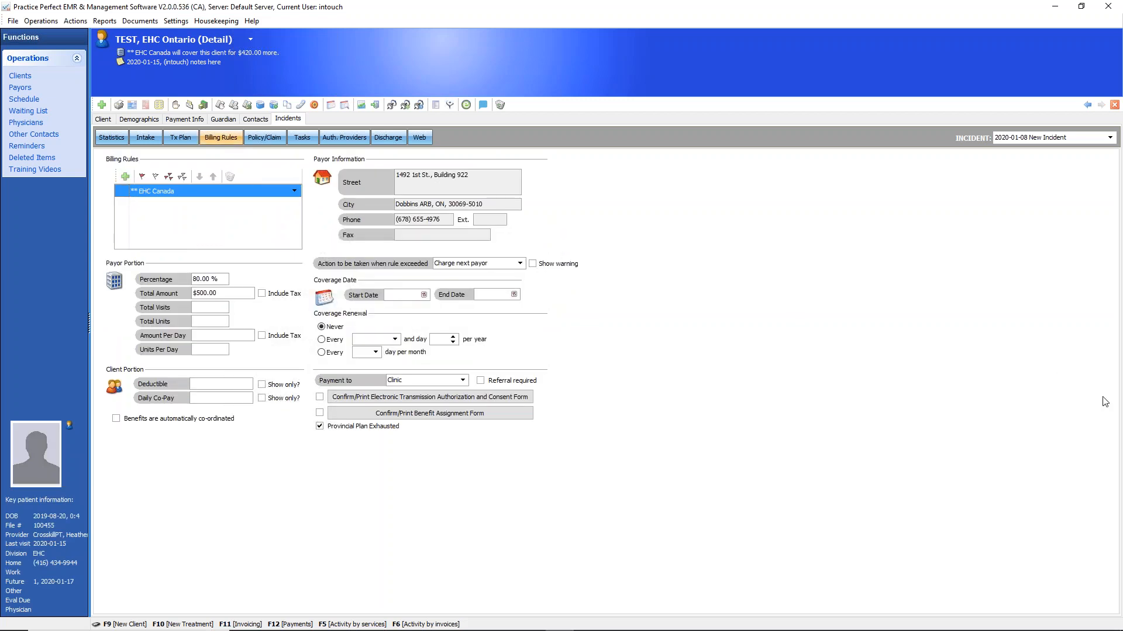
{"action": "mouse_move", "coordinate": [177, 180]}
{"action": "left_mouse_down"}
{"action": "mouse_move", "coordinate": [167, 216]}
{"action": "mouse_move", "coordinate": [180, 185]}
{"action": "mouse_move", "coordinate": [302, 378]}
{"action": "mouse_move", "coordinate": [271, 353]}
{"action": "mouse_move", "coordinate": [314, 340]}
{"action": "left_mouse_up"}
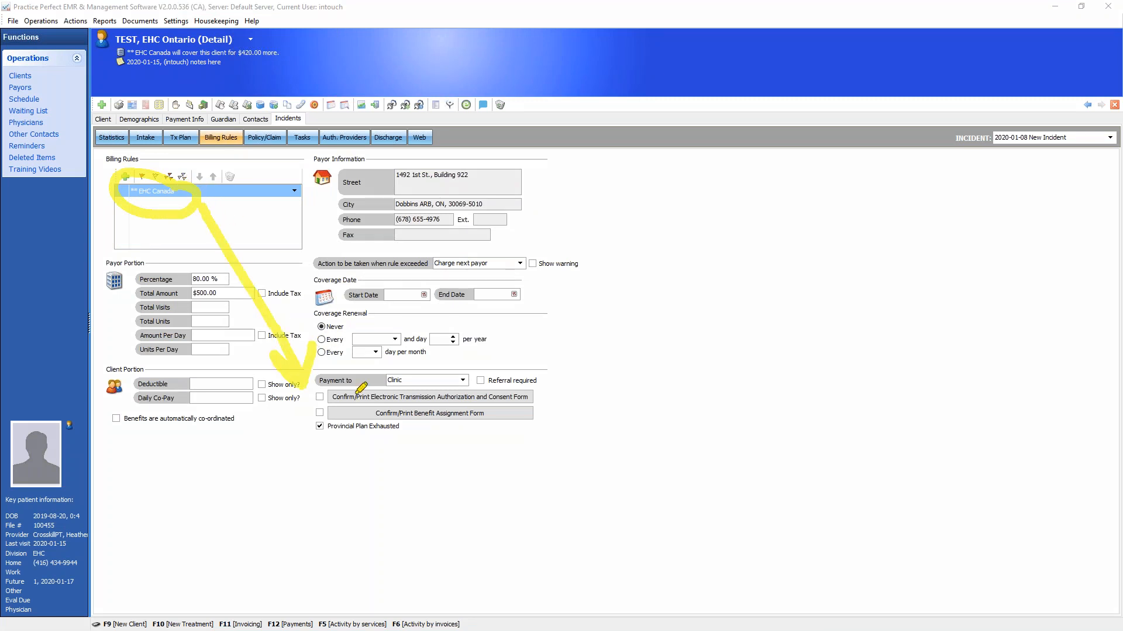
{"action": "mouse_move", "coordinate": [431, 381]}
{"action": "left_mouse_down"}
{"action": "mouse_move", "coordinate": [284, 407]}
{"action": "mouse_move", "coordinate": [573, 446]}
{"action": "mouse_move", "coordinate": [396, 380]}
{"action": "left_mouse_up"}
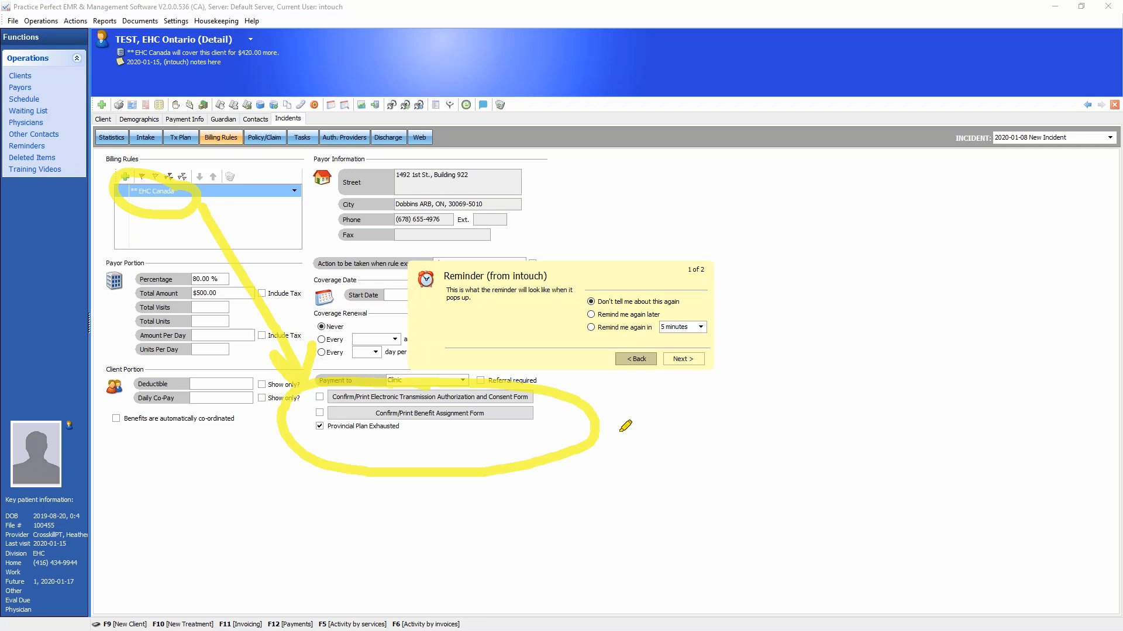
Postpone the intouch reminder with the Remind me again later option
{"action": "key", "text": "Escape"}
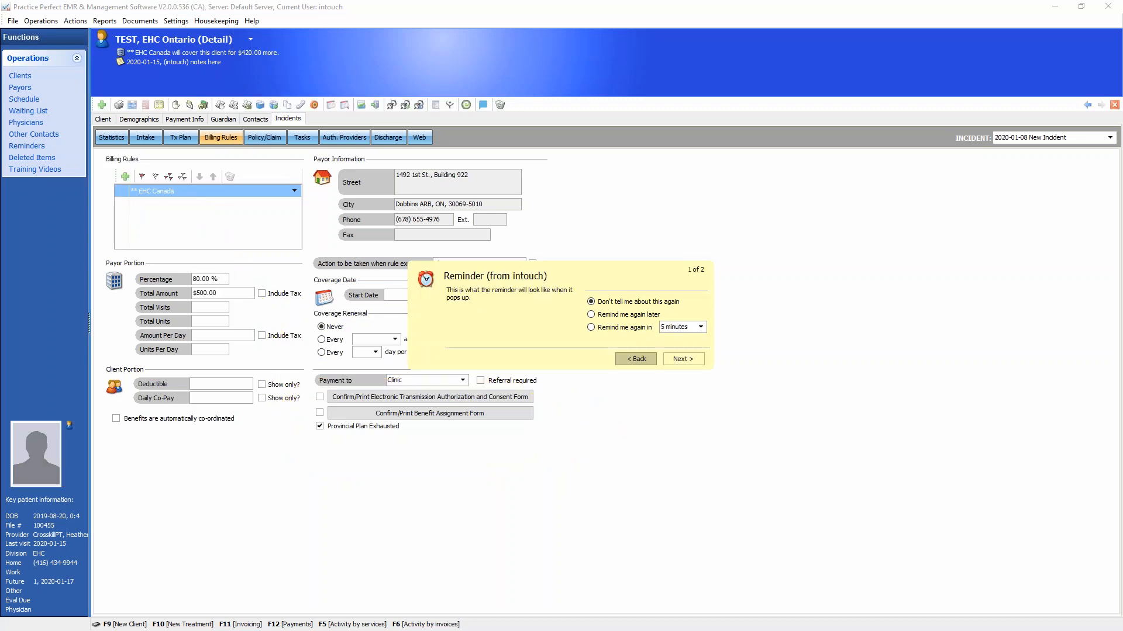
{"action": "left_click", "coordinate": [594, 316]}
{"action": "left_click", "coordinate": [683, 359]}
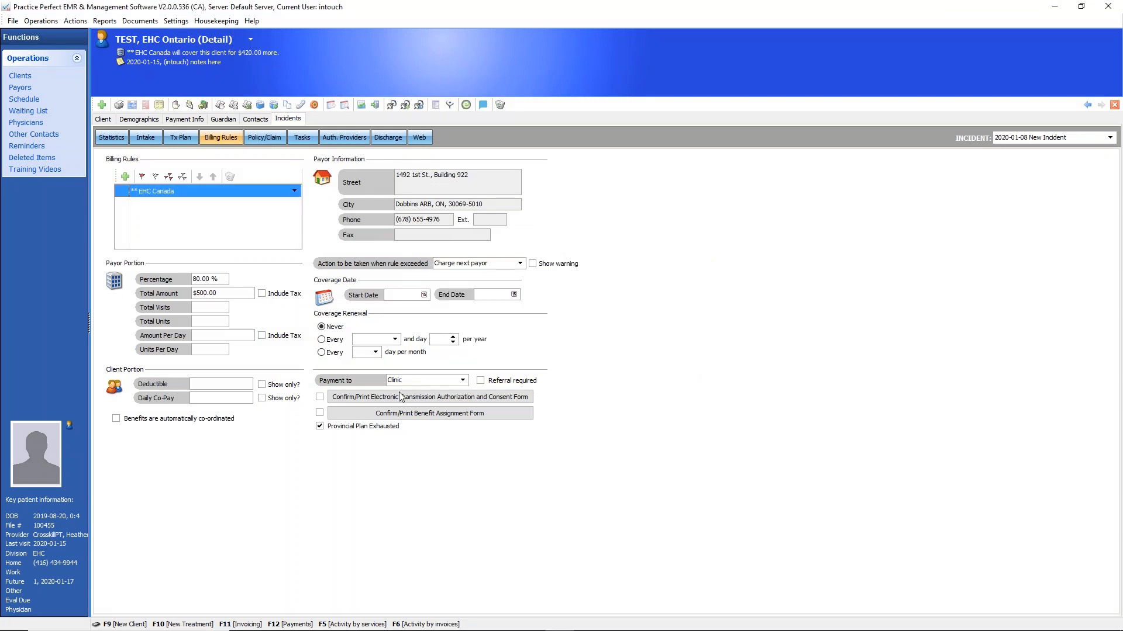
Preview the Electronic Transmission Authorization and Consent Form for EHC Canada, and close it without printing
{"action": "left_click", "coordinate": [358, 398]}
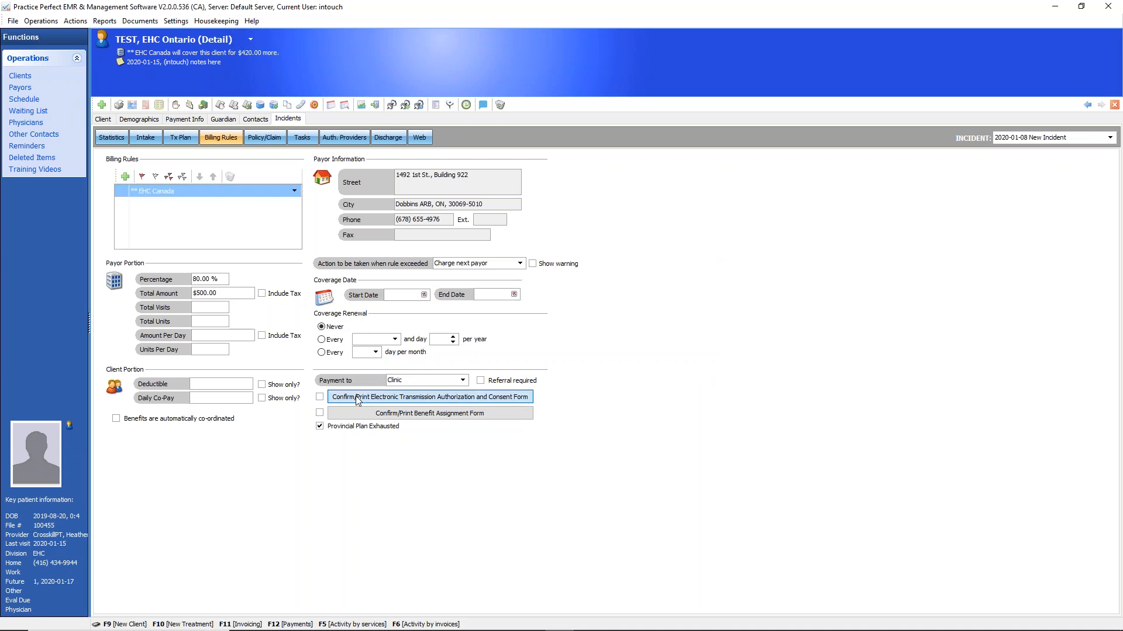
{"action": "left_click", "coordinate": [642, 444]}
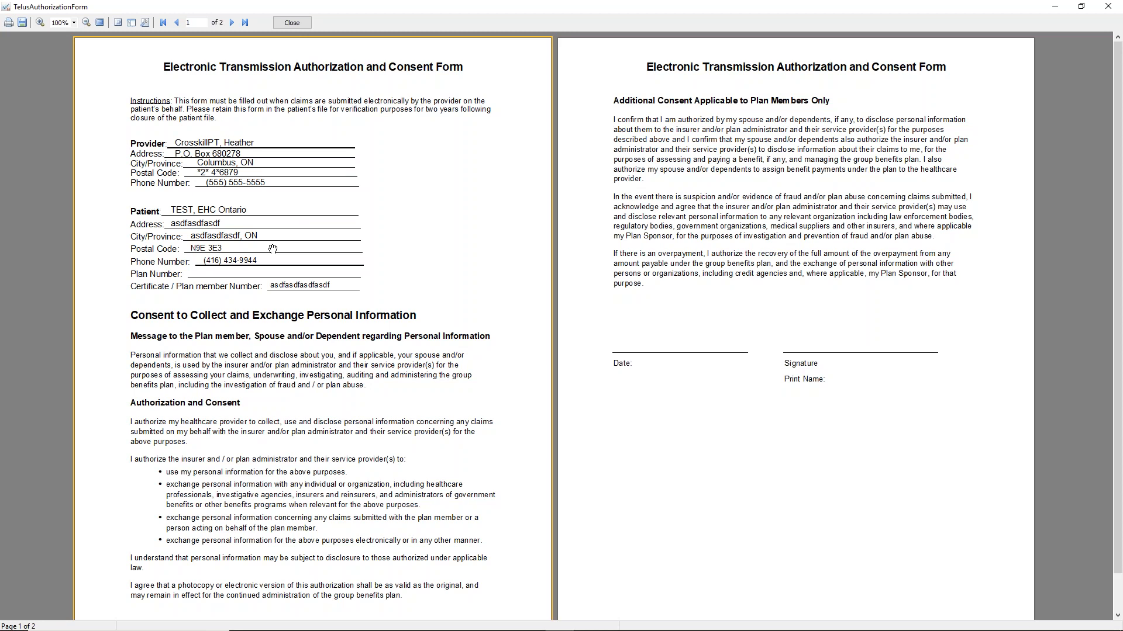
{"action": "left_click", "coordinate": [292, 23]}
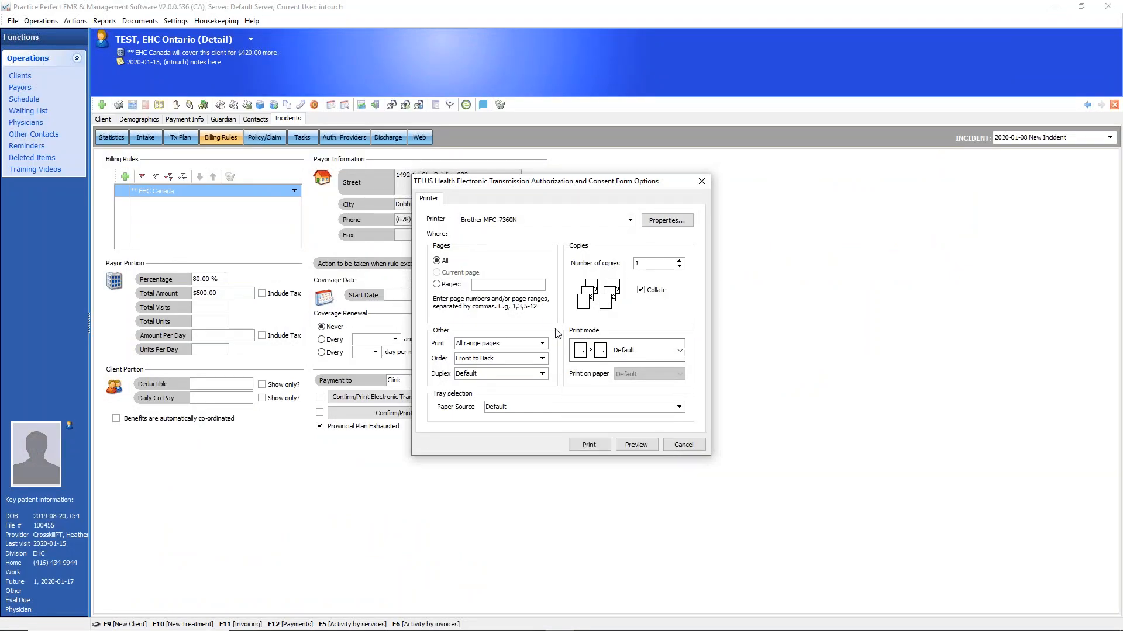
{"action": "left_click", "coordinate": [689, 444]}
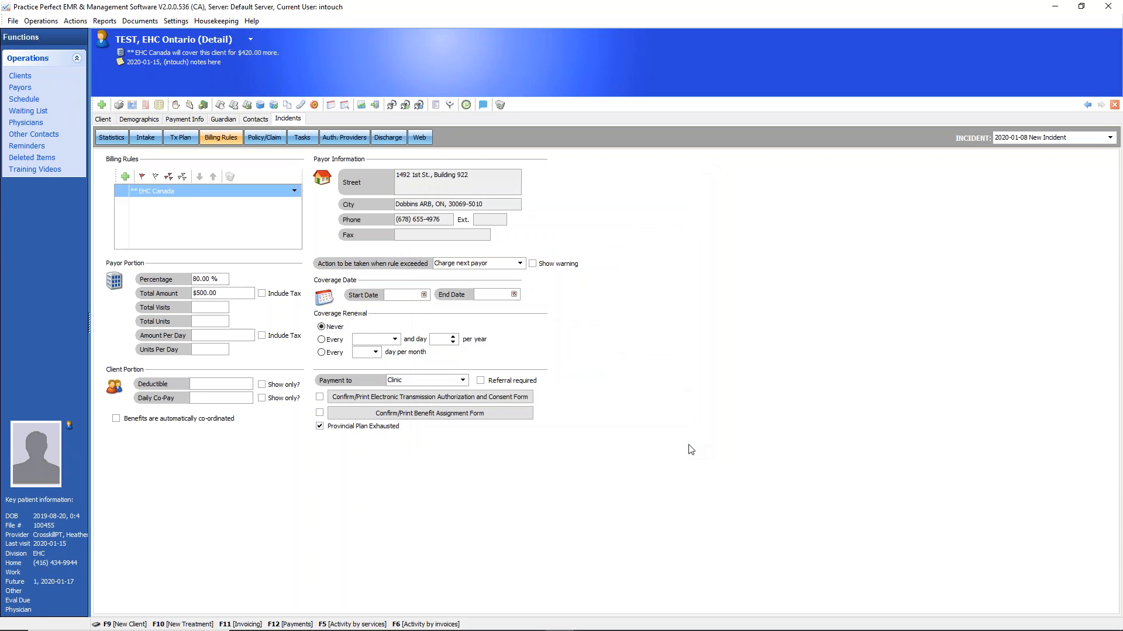
Mark the electronic transmission consent and benefit assignment forms as confirmed for EHC Canada, and return to the schedule
{"action": "left_click", "coordinate": [319, 397]}
{"action": "left_click", "coordinate": [319, 413]}
{"action": "left_click", "coordinate": [24, 99]}
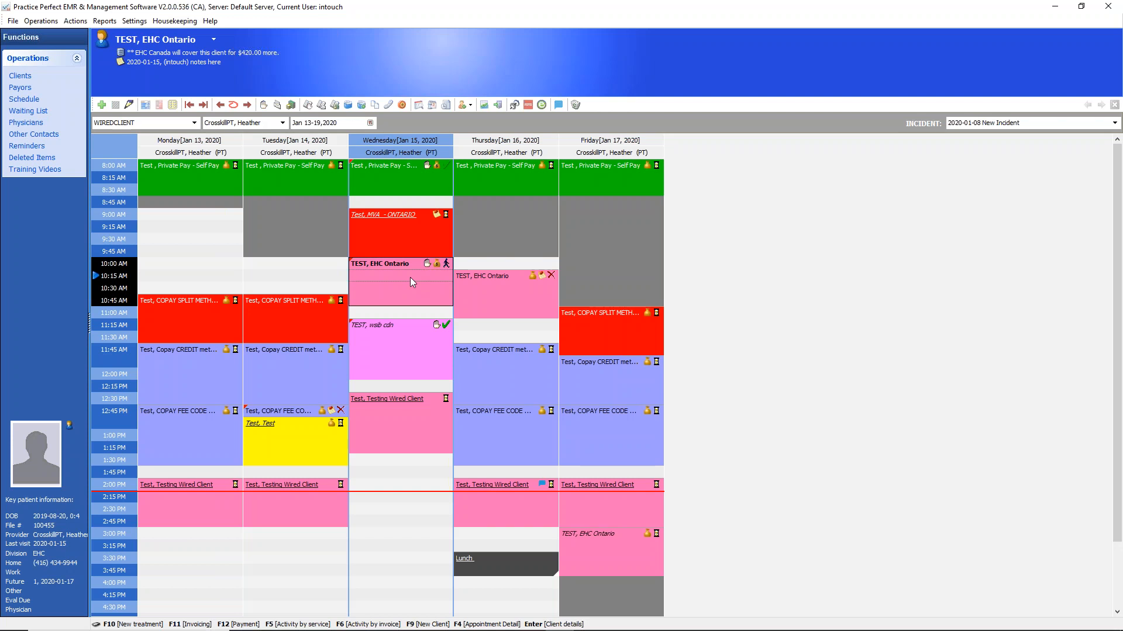
Try to send the EHC Canada invoice for the client's uninvoiced activities to TELUS Health, and cancel the invoice options
{"action": "left_click", "coordinate": [277, 105]}
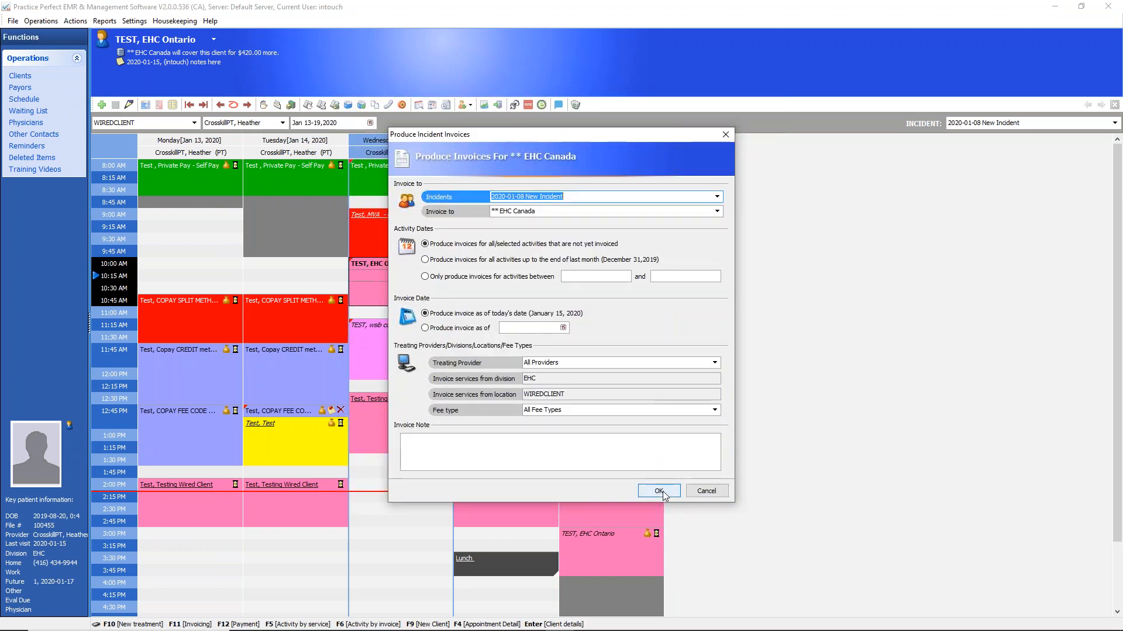
{"action": "left_click", "coordinate": [659, 492]}
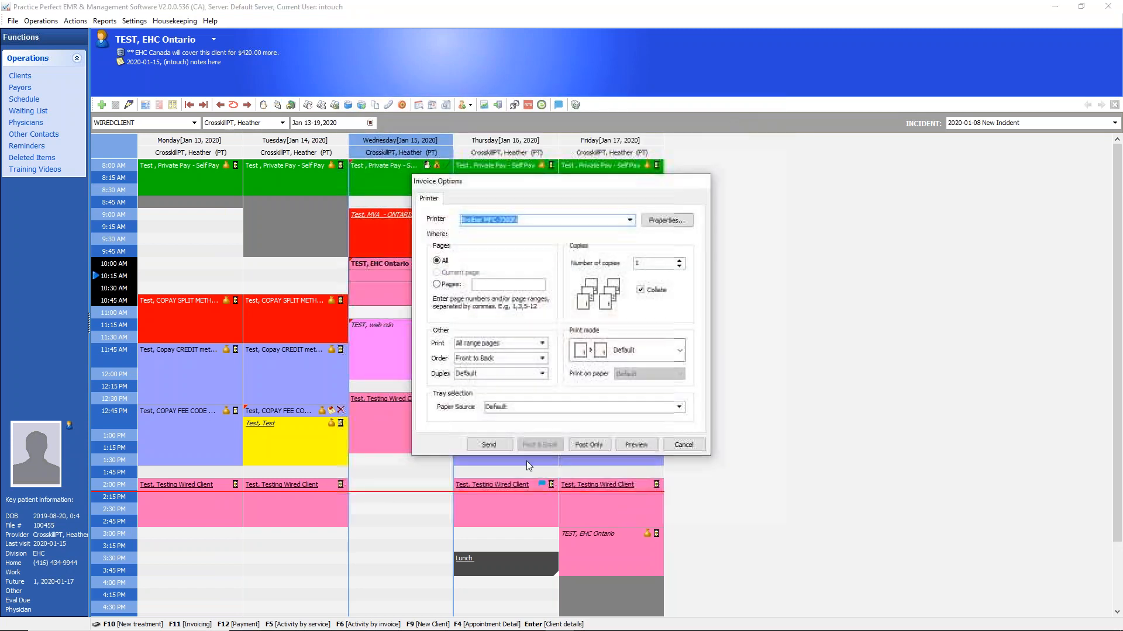
{"action": "left_click", "coordinate": [488, 445]}
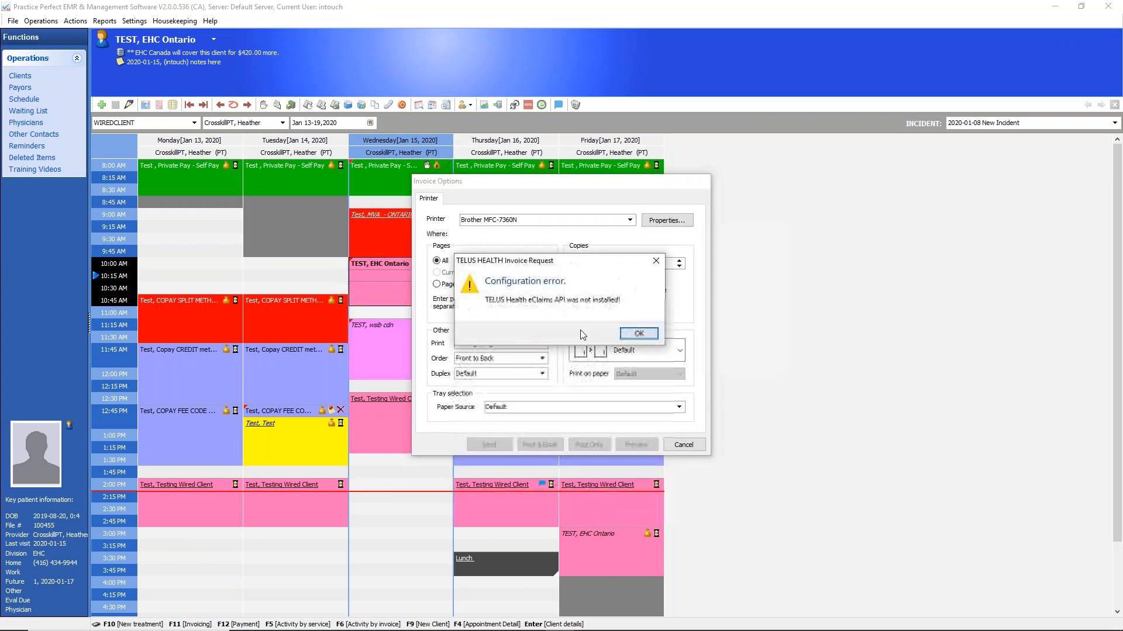
{"action": "left_click", "coordinate": [636, 331]}
{"action": "left_click", "coordinate": [684, 445]}
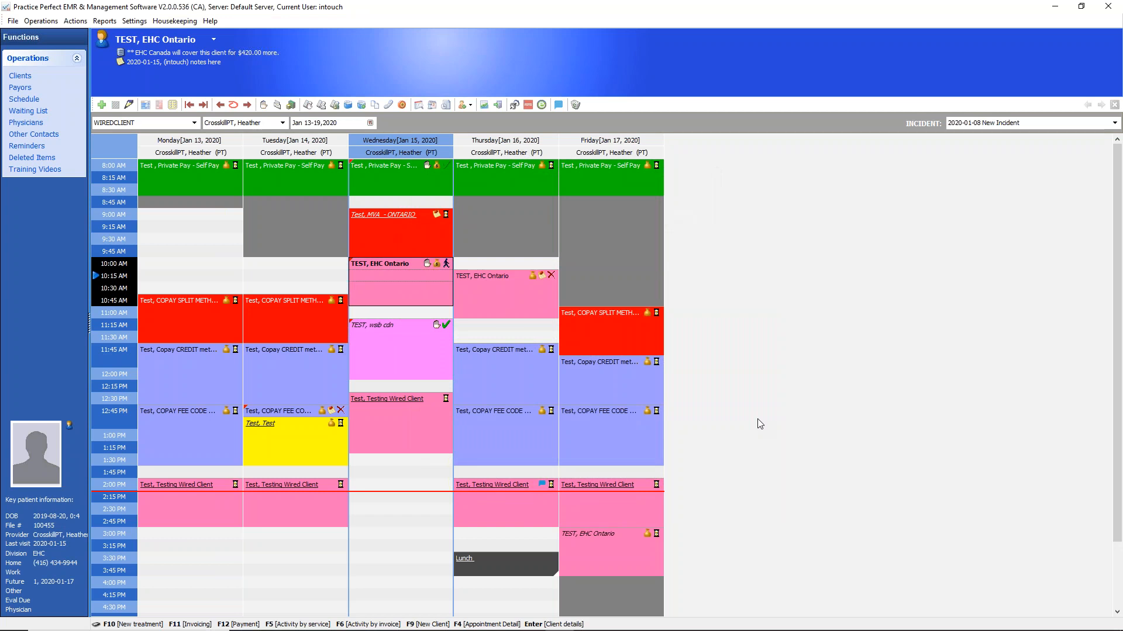
Mark the EHC Ontario client's Wednesday 10:00 AM appointment as Complete
{"action": "left_click", "coordinate": [447, 264]}
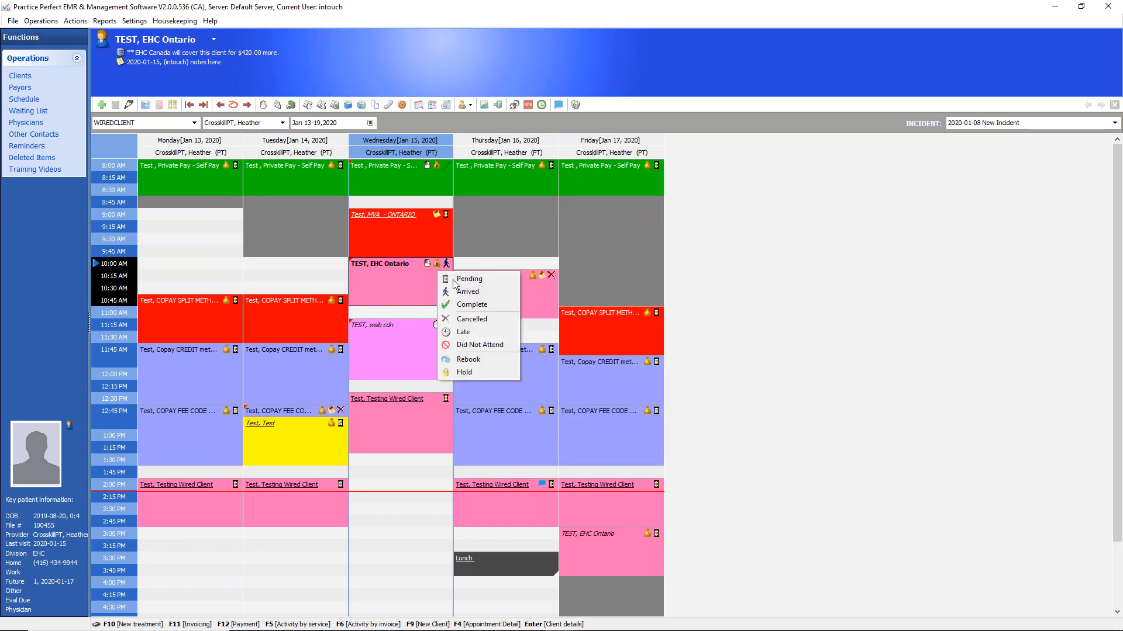
{"action": "left_click", "coordinate": [463, 305]}
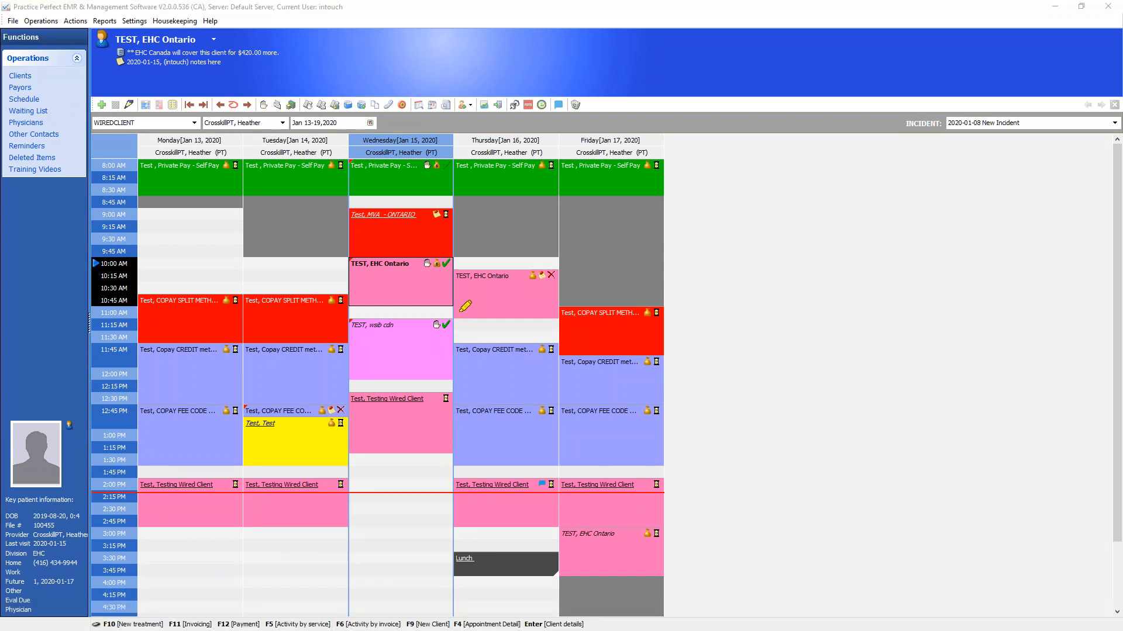
Check the status icons on Wednesday's appointments, comparing the MVA Ontario, EHC Ontario and Testing Wired Client bookings
{"action": "mouse_move", "coordinate": [465, 258]}
{"action": "left_mouse_down"}
{"action": "mouse_move", "coordinate": [456, 244]}
{"action": "mouse_move", "coordinate": [403, 258]}
{"action": "mouse_move", "coordinate": [465, 272]}
{"action": "mouse_move", "coordinate": [467, 251]}
{"action": "left_mouse_up"}
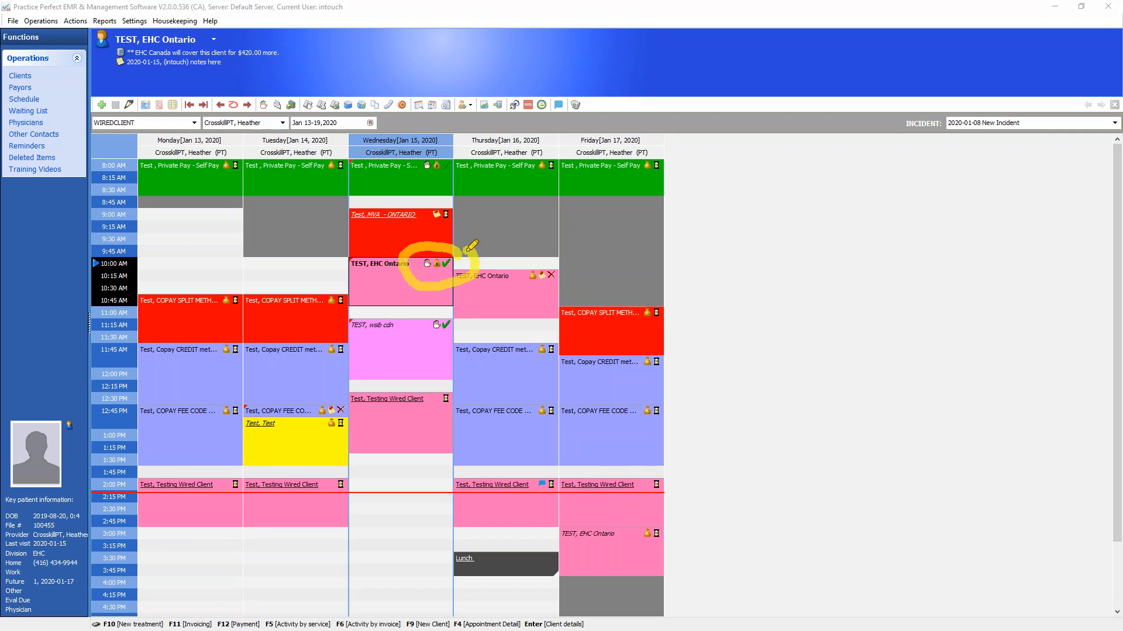
{"action": "left_click_drag", "start_coordinate": [461, 209], "coordinate": [435, 231]}
{"action": "mouse_move", "coordinate": [457, 380]}
{"action": "left_mouse_down"}
{"action": "mouse_move", "coordinate": [421, 403]}
{"action": "mouse_move", "coordinate": [463, 374]}
{"action": "mouse_move", "coordinate": [460, 391]}
{"action": "left_mouse_up"}
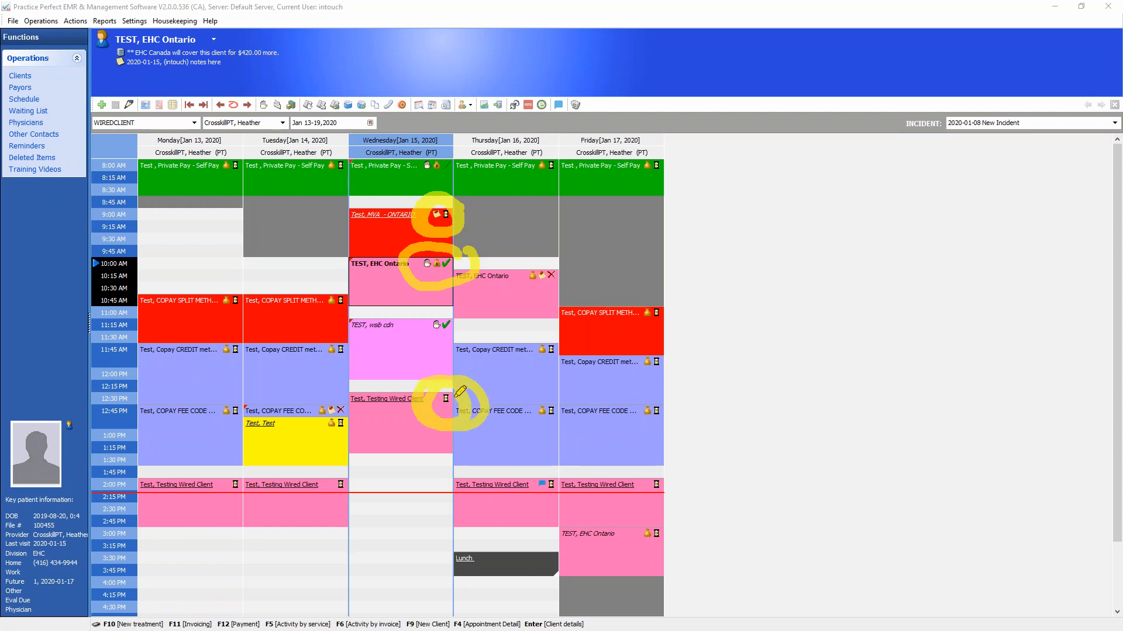
{"action": "key", "text": "Escape"}
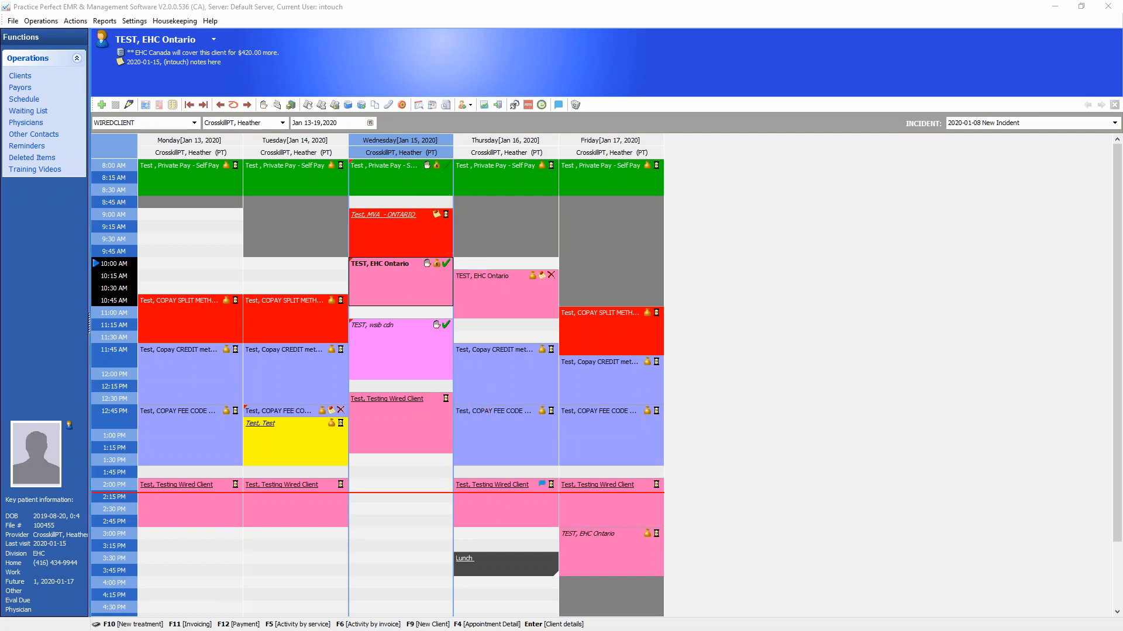
{"action": "left_click", "coordinate": [403, 236]}
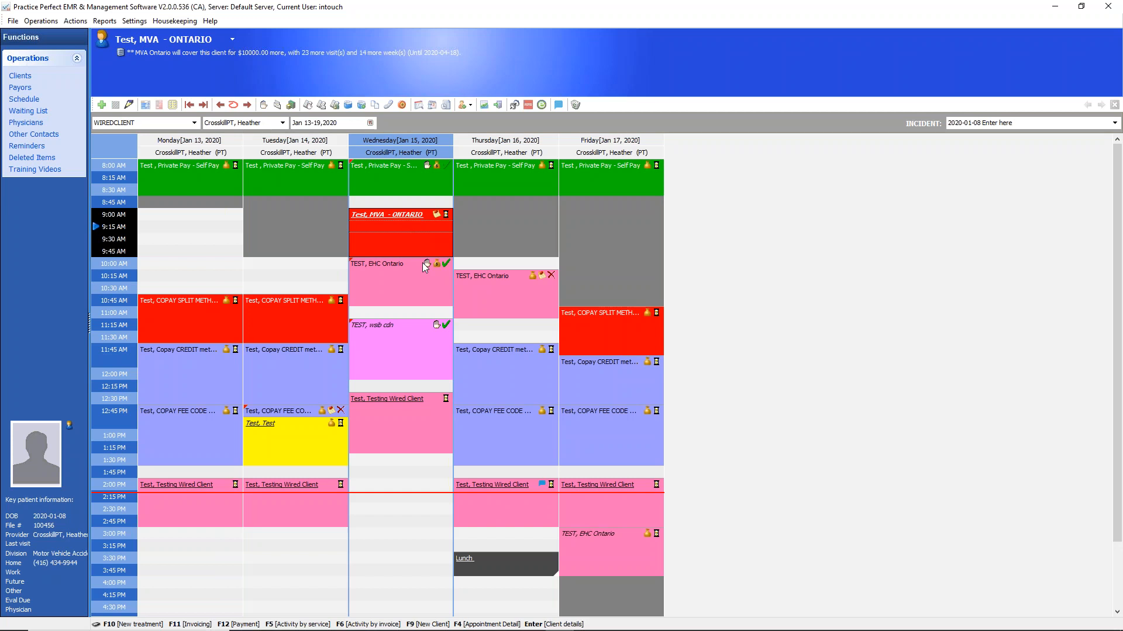
{"action": "left_click", "coordinate": [425, 281]}
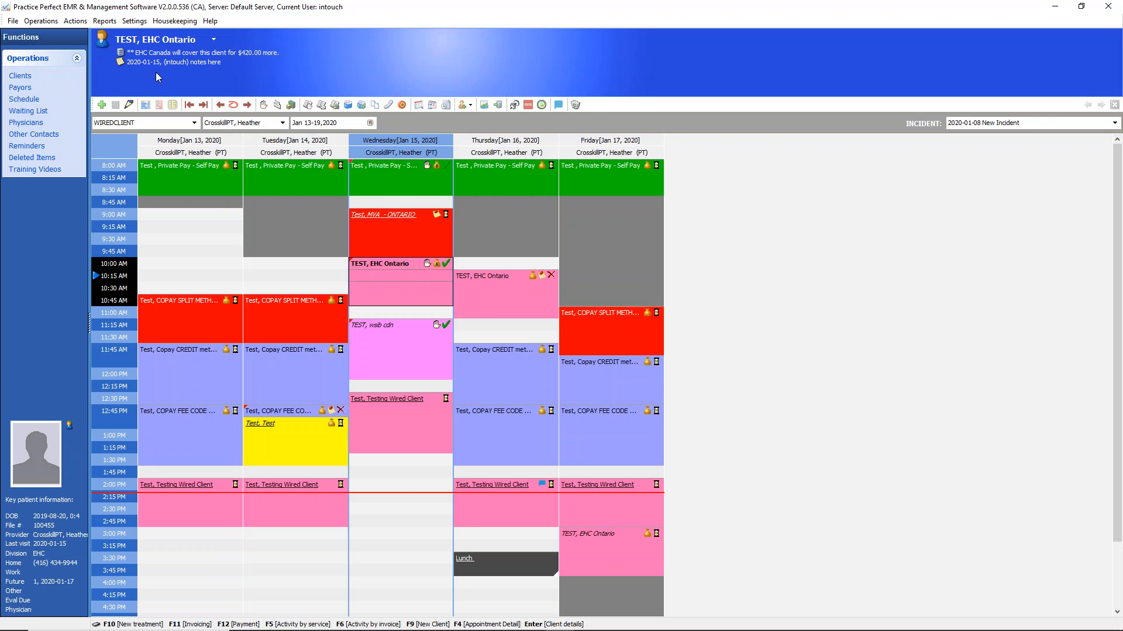
Preview the Daily Reconciliation Report for 2020-01-06 to 2020-01-15 across all providers, divisions, locations and zones
{"action": "left_click", "coordinate": [105, 22]}
{"action": "left_click", "coordinate": [106, 24]}
{"action": "left_click", "coordinate": [105, 24]}
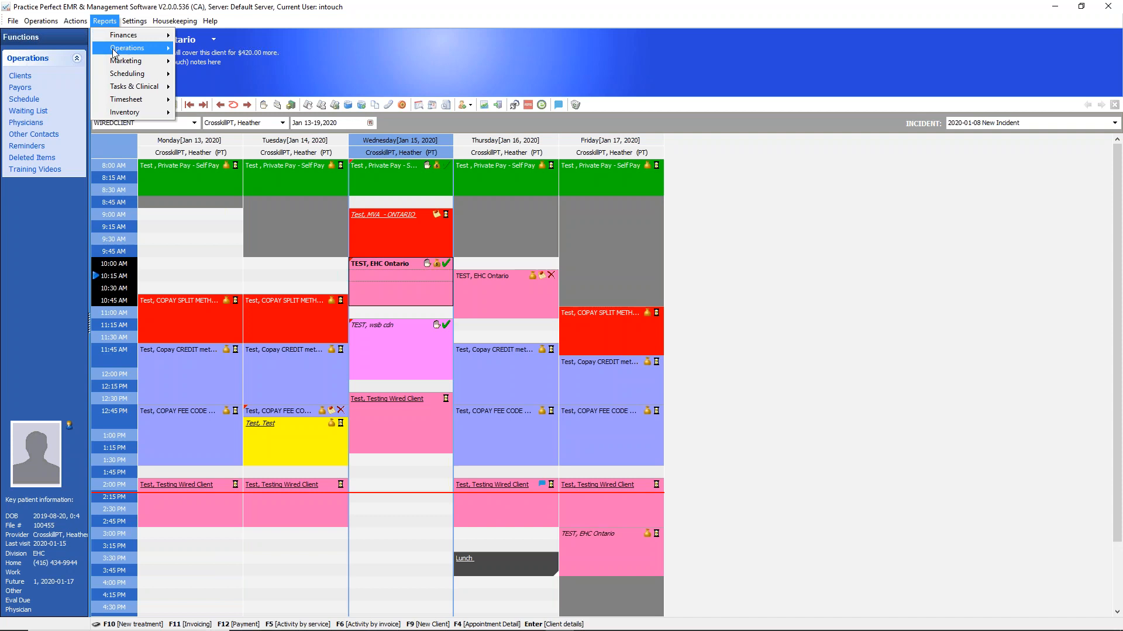
{"action": "mouse_move", "coordinate": [114, 53]}
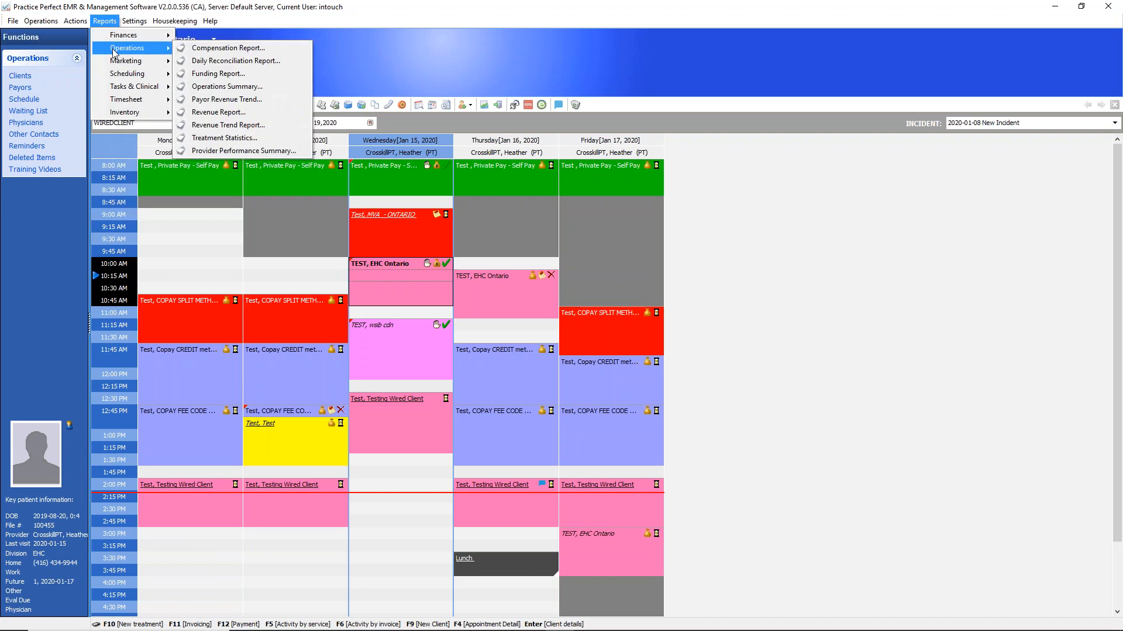
{"action": "left_click", "coordinate": [217, 64]}
{"action": "left_click", "coordinate": [587, 223]}
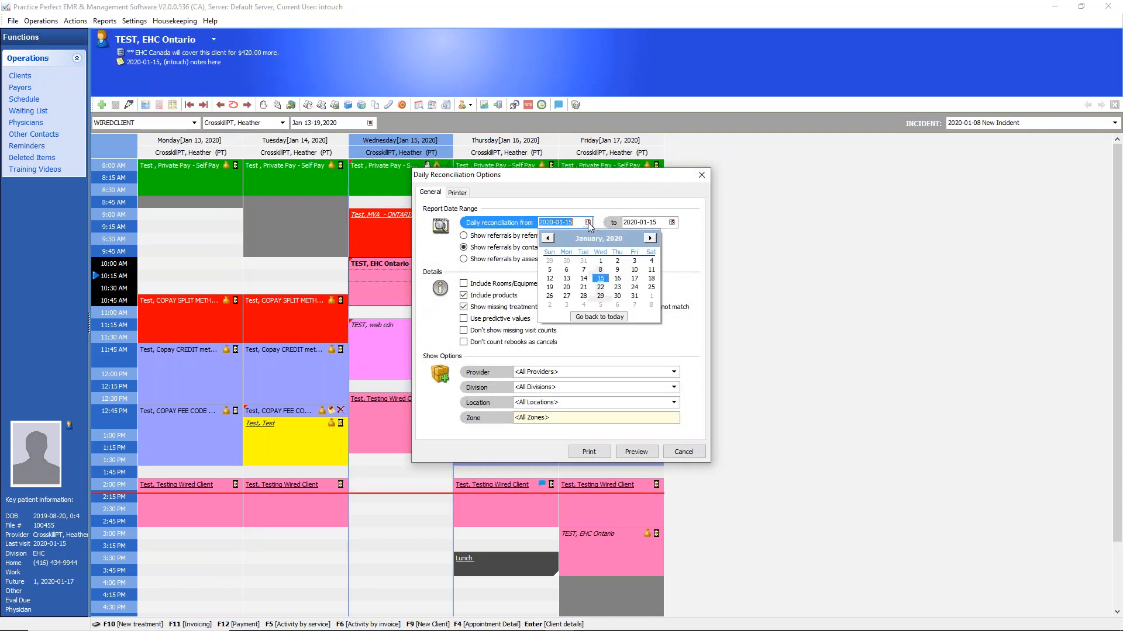
{"action": "left_click", "coordinate": [566, 269]}
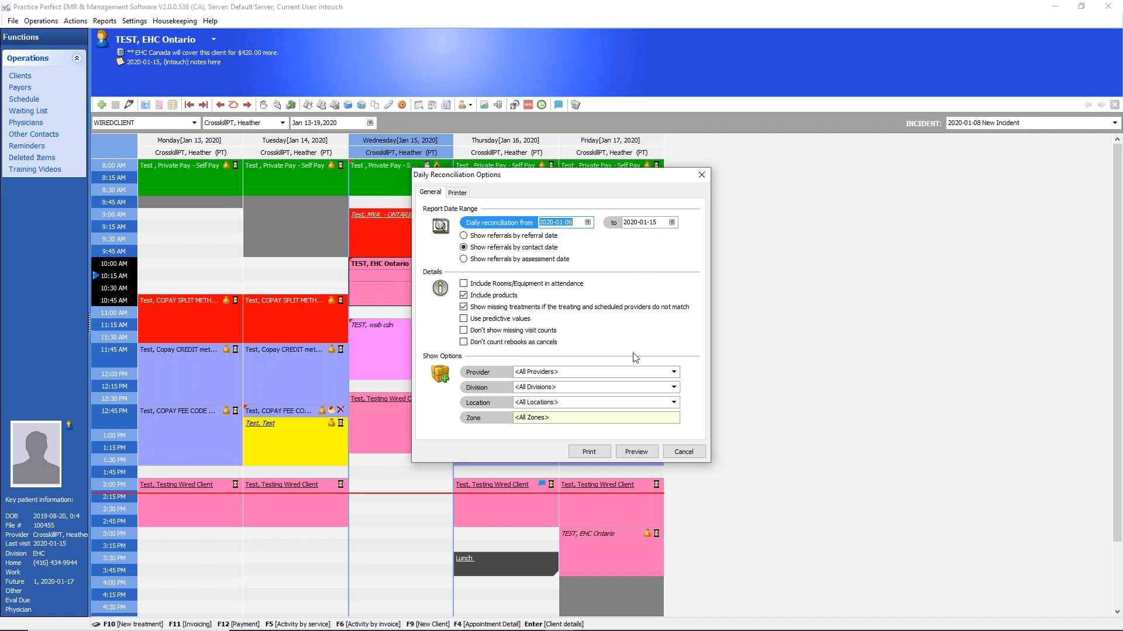
{"action": "left_click", "coordinate": [645, 457]}
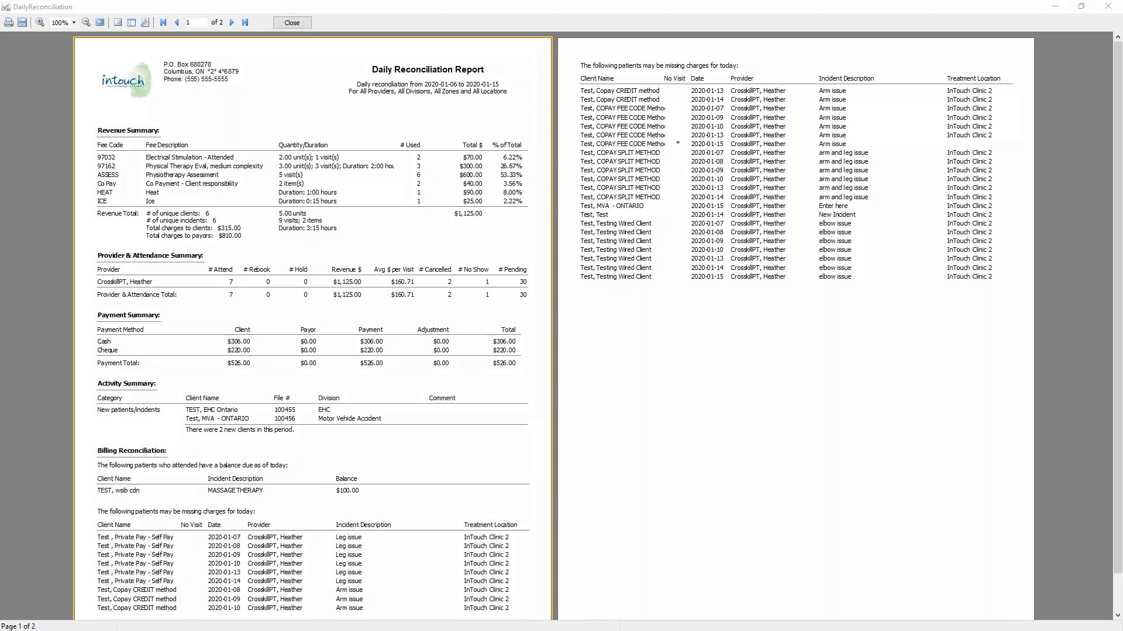
Review the report's Revenue Summary and Provider & Attendance Summary, comparing the visits billed with the appointments attended
{"action": "mouse_move", "coordinate": [154, 110]}
{"action": "left_mouse_down"}
{"action": "mouse_move", "coordinate": [94, 130]}
{"action": "mouse_move", "coordinate": [156, 142]}
{"action": "mouse_move", "coordinate": [151, 108]}
{"action": "left_mouse_up"}
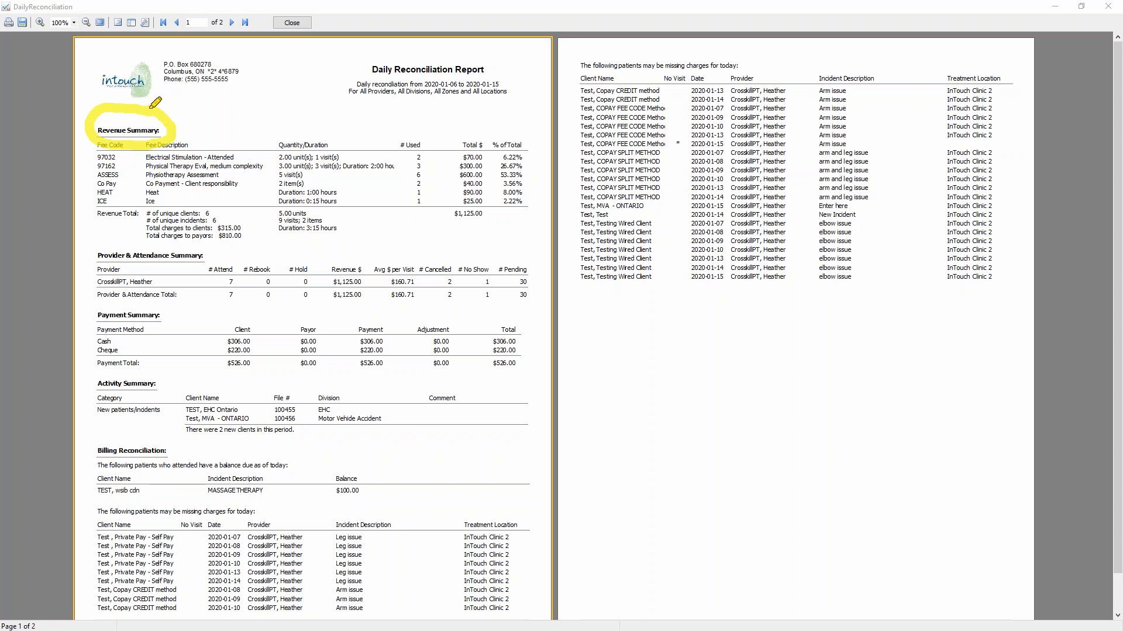
{"action": "left_click_drag", "start_coordinate": [114, 156], "coordinate": [123, 203]}
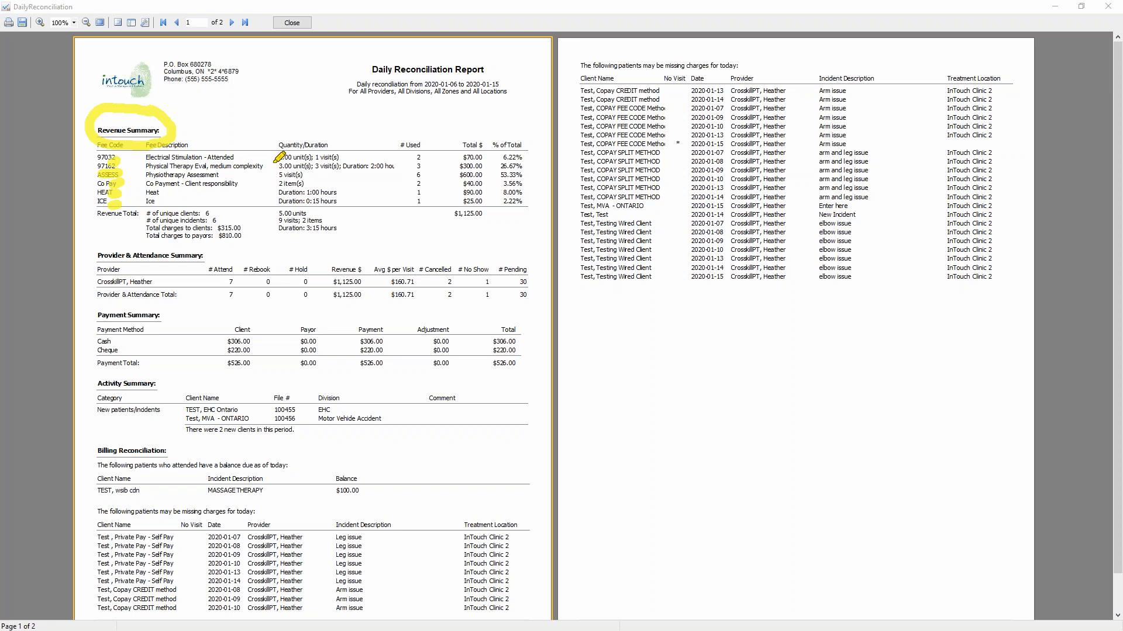
{"action": "mouse_move", "coordinate": [287, 153]}
{"action": "left_mouse_down"}
{"action": "mouse_move", "coordinate": [317, 157]}
{"action": "mouse_move", "coordinate": [313, 183]}
{"action": "mouse_move", "coordinate": [345, 193]}
{"action": "mouse_move", "coordinate": [321, 180]}
{"action": "mouse_move", "coordinate": [348, 222]}
{"action": "mouse_move", "coordinate": [284, 196]}
{"action": "left_mouse_up"}
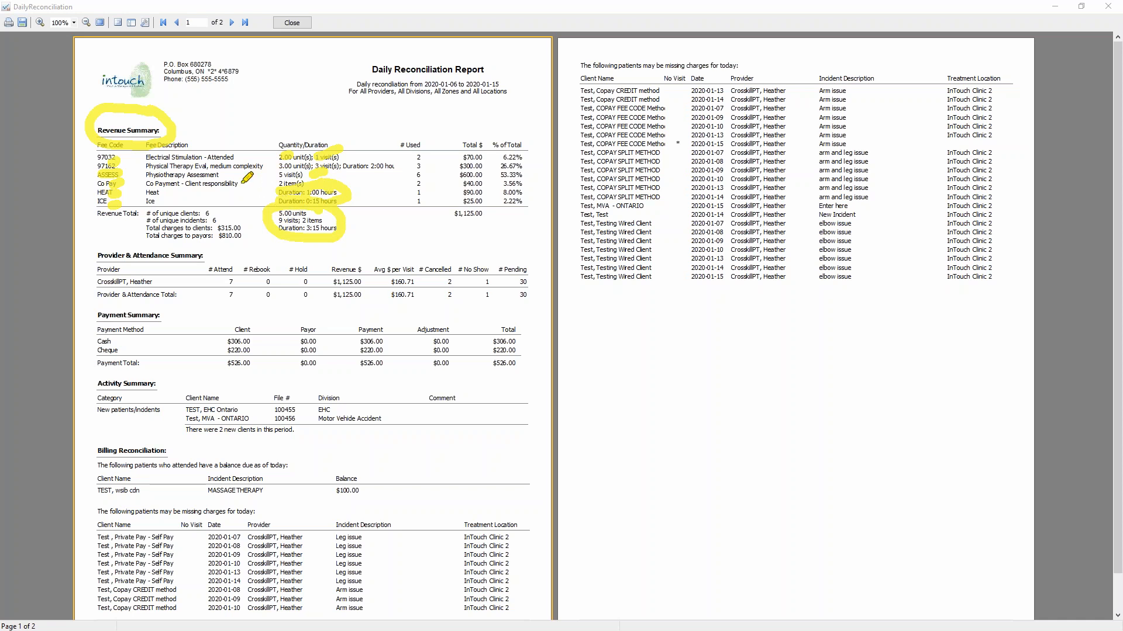
{"action": "mouse_move", "coordinate": [271, 214]}
{"action": "left_mouse_down"}
{"action": "mouse_move", "coordinate": [289, 224]}
{"action": "mouse_move", "coordinate": [336, 217]}
{"action": "mouse_move", "coordinate": [279, 230]}
{"action": "mouse_move", "coordinate": [196, 275]}
{"action": "mouse_move", "coordinate": [257, 278]}
{"action": "mouse_move", "coordinate": [229, 308]}
{"action": "mouse_move", "coordinate": [253, 292]}
{"action": "left_mouse_up"}
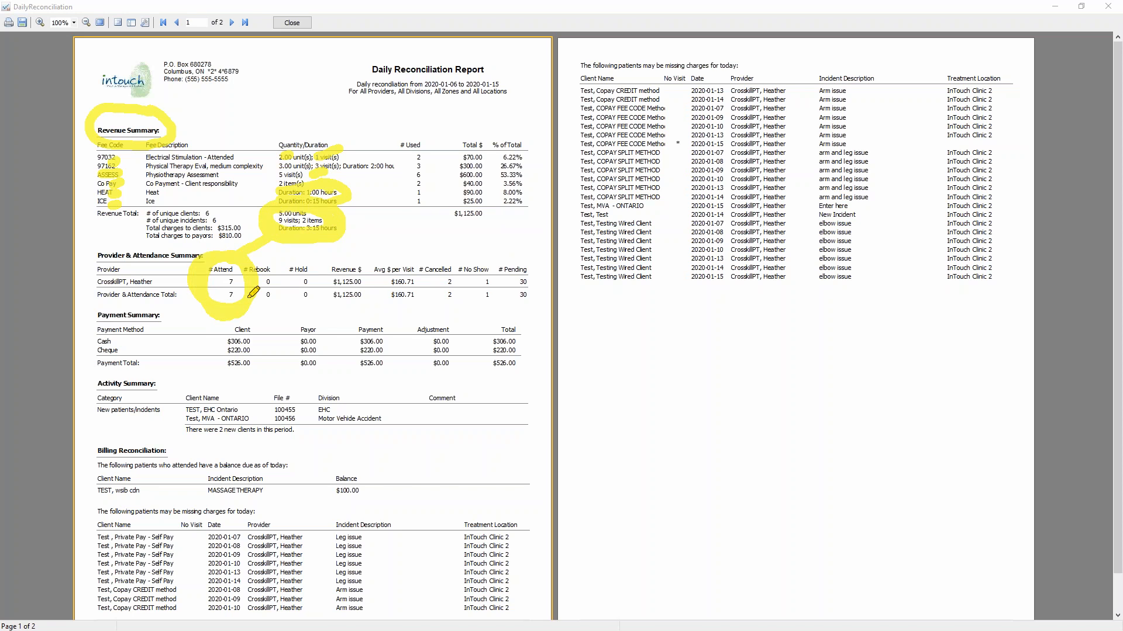
{"action": "key", "text": "Escape"}
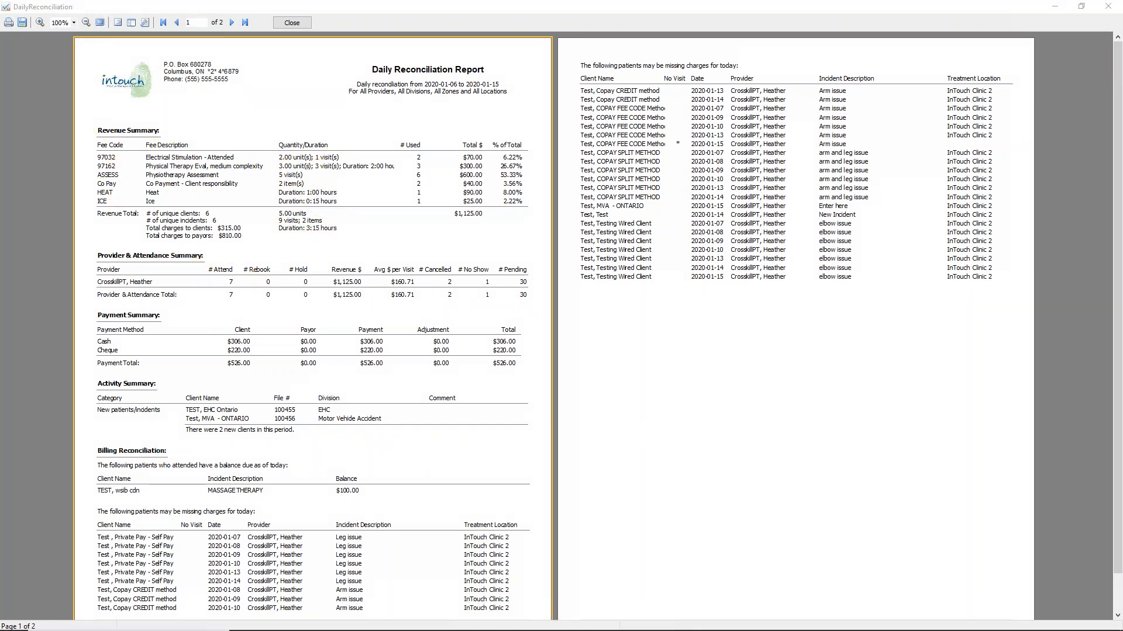
{"action": "mouse_move", "coordinate": [228, 248]}
{"action": "left_mouse_down"}
{"action": "mouse_move", "coordinate": [94, 248]}
{"action": "mouse_move", "coordinate": [155, 268]}
{"action": "mouse_move", "coordinate": [213, 262]}
{"action": "mouse_move", "coordinate": [222, 249]}
{"action": "left_mouse_up"}
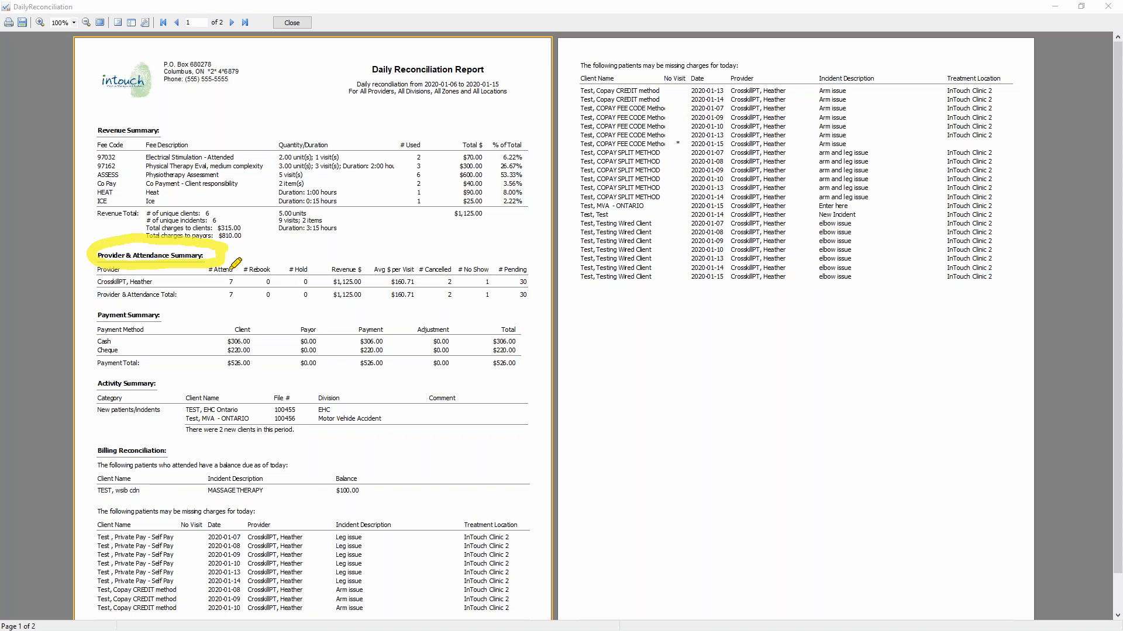
{"action": "mouse_move", "coordinate": [230, 270]}
{"action": "left_mouse_down"}
{"action": "mouse_move", "coordinate": [255, 257]}
{"action": "mouse_move", "coordinate": [316, 263]}
{"action": "left_mouse_up"}
{"action": "left_click_drag", "start_coordinate": [422, 272], "coordinate": [447, 260]}
{"action": "mouse_move", "coordinate": [540, 261]}
{"action": "left_mouse_down"}
{"action": "mouse_move", "coordinate": [494, 273]}
{"action": "mouse_move", "coordinate": [547, 297]}
{"action": "mouse_move", "coordinate": [502, 279]}
{"action": "mouse_move", "coordinate": [531, 299]}
{"action": "mouse_move", "coordinate": [512, 304]}
{"action": "left_mouse_up"}
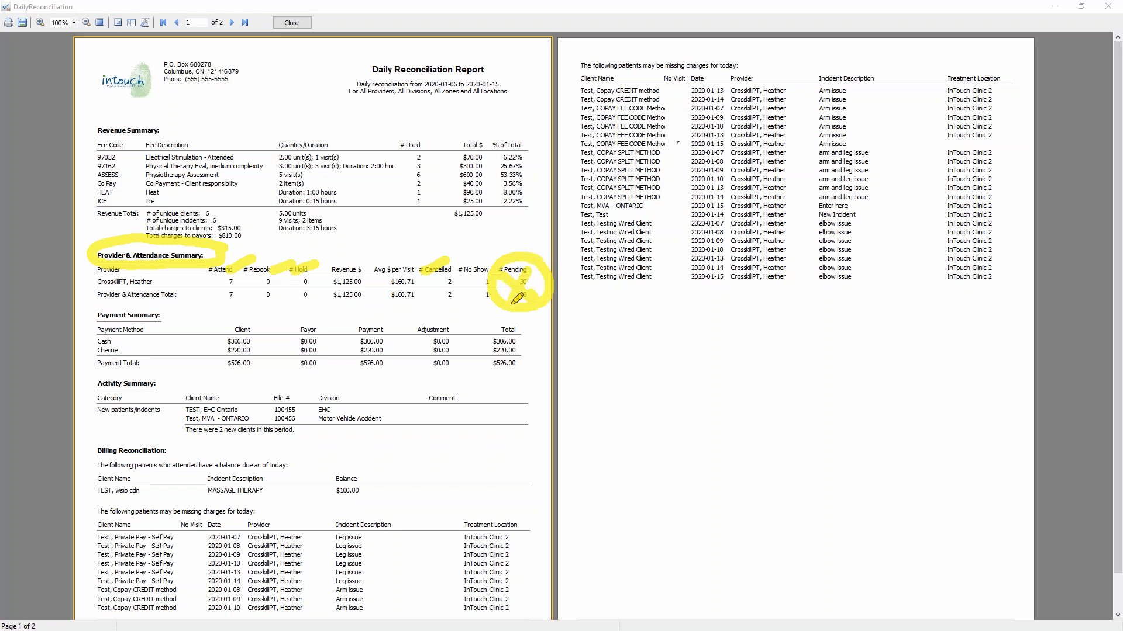
{"action": "mouse_move", "coordinate": [244, 259]}
{"action": "left_mouse_down"}
{"action": "mouse_move", "coordinate": [221, 266]}
{"action": "mouse_move", "coordinate": [214, 291]}
{"action": "mouse_move", "coordinate": [308, 211]}
{"action": "mouse_move", "coordinate": [274, 227]}
{"action": "mouse_move", "coordinate": [284, 212]}
{"action": "left_mouse_up"}
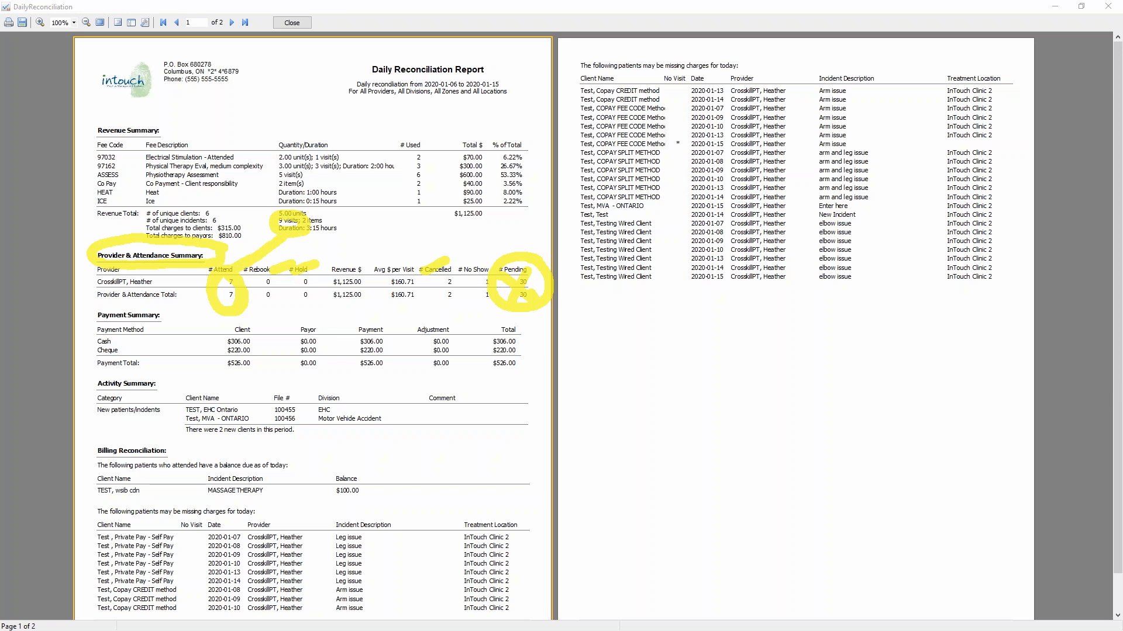
{"action": "key", "text": "Escape"}
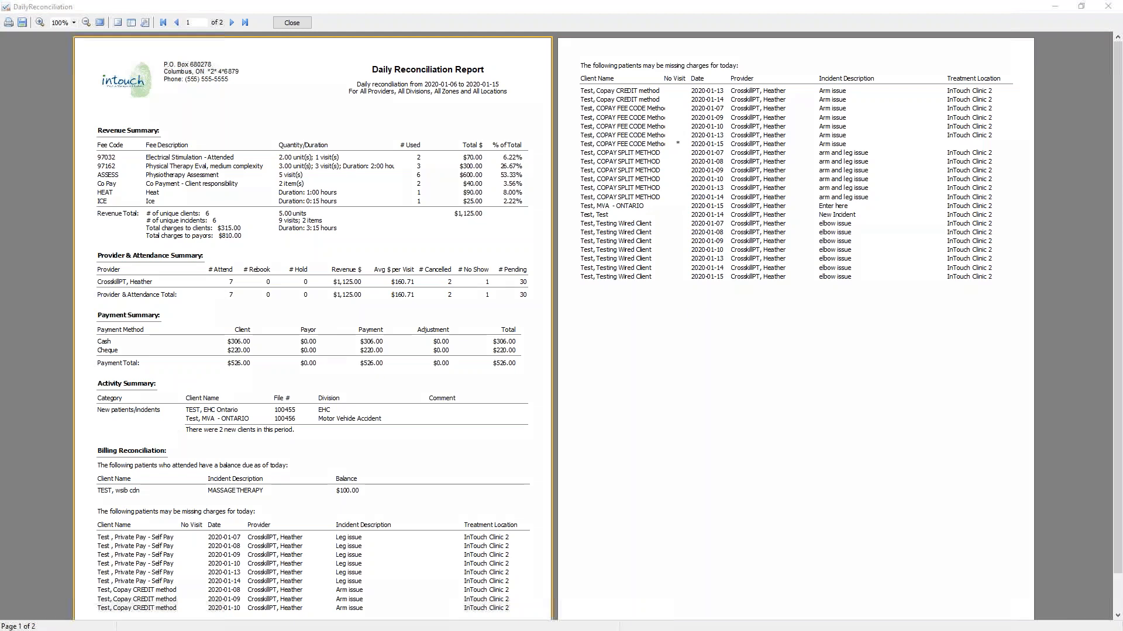
Review the Payment Summary by payment method and the new patients listed in the report's Activity Summary
{"action": "mouse_move", "coordinate": [176, 311]}
{"action": "left_mouse_down"}
{"action": "mouse_move", "coordinate": [88, 328]}
{"action": "mouse_move", "coordinate": [172, 317]}
{"action": "left_mouse_up"}
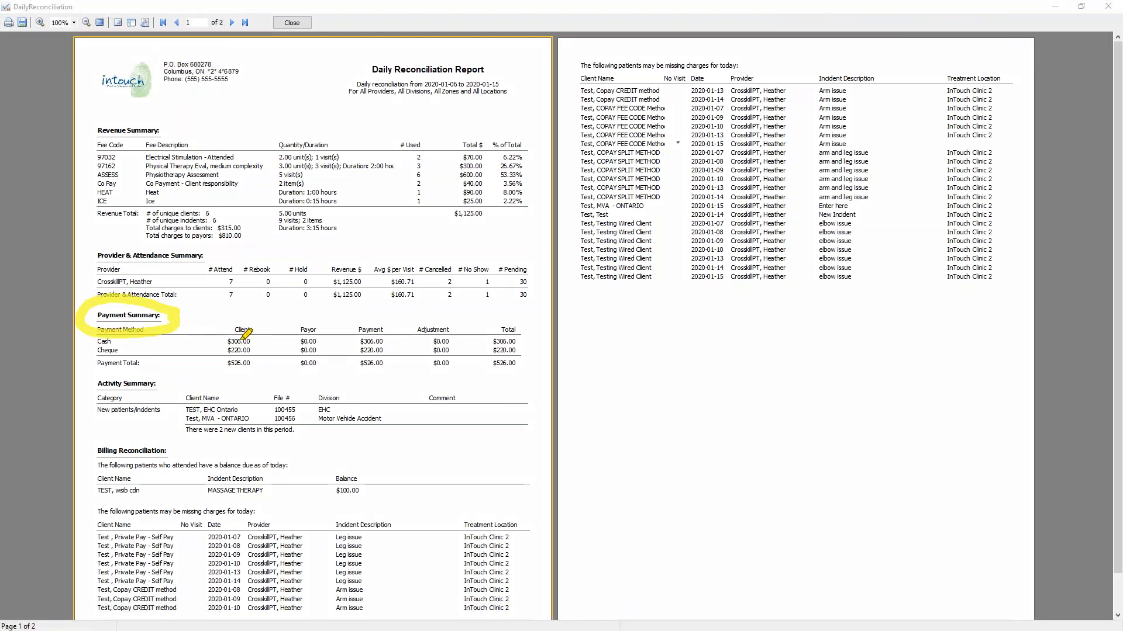
{"action": "left_click_drag", "start_coordinate": [241, 340], "coordinate": [282, 328]}
{"action": "left_click_drag", "start_coordinate": [291, 349], "coordinate": [337, 334]}
{"action": "mouse_move", "coordinate": [520, 326]}
{"action": "left_mouse_down"}
{"action": "mouse_move", "coordinate": [529, 338]}
{"action": "mouse_move", "coordinate": [508, 329]}
{"action": "left_mouse_up"}
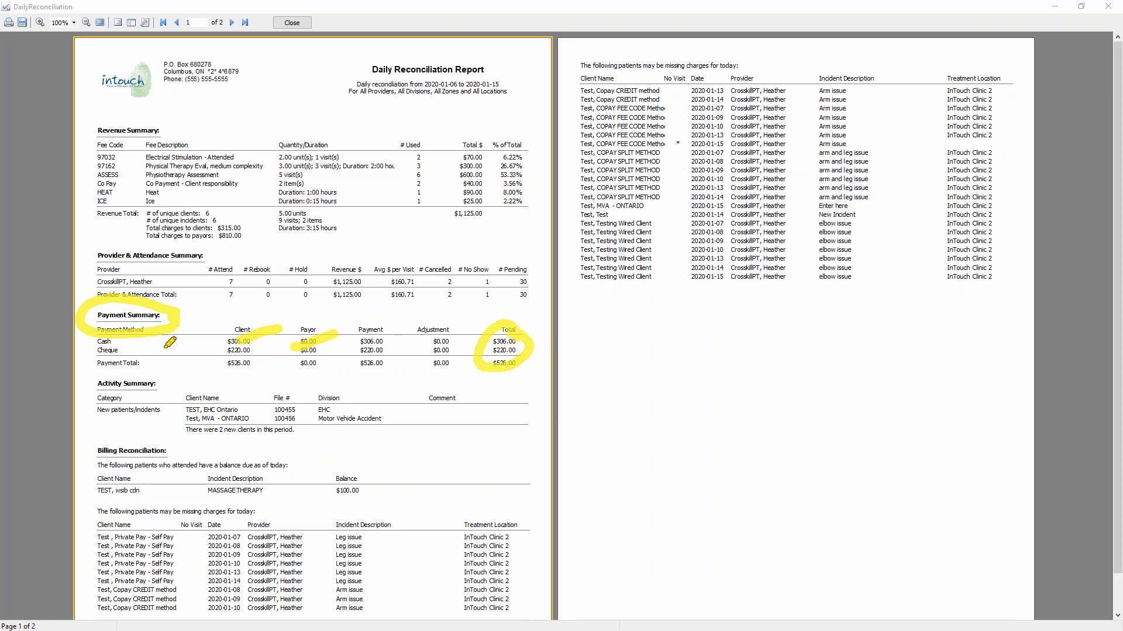
{"action": "mouse_move", "coordinate": [151, 370]}
{"action": "left_mouse_down"}
{"action": "mouse_move", "coordinate": [172, 387]}
{"action": "mouse_move", "coordinate": [157, 369]}
{"action": "left_mouse_up"}
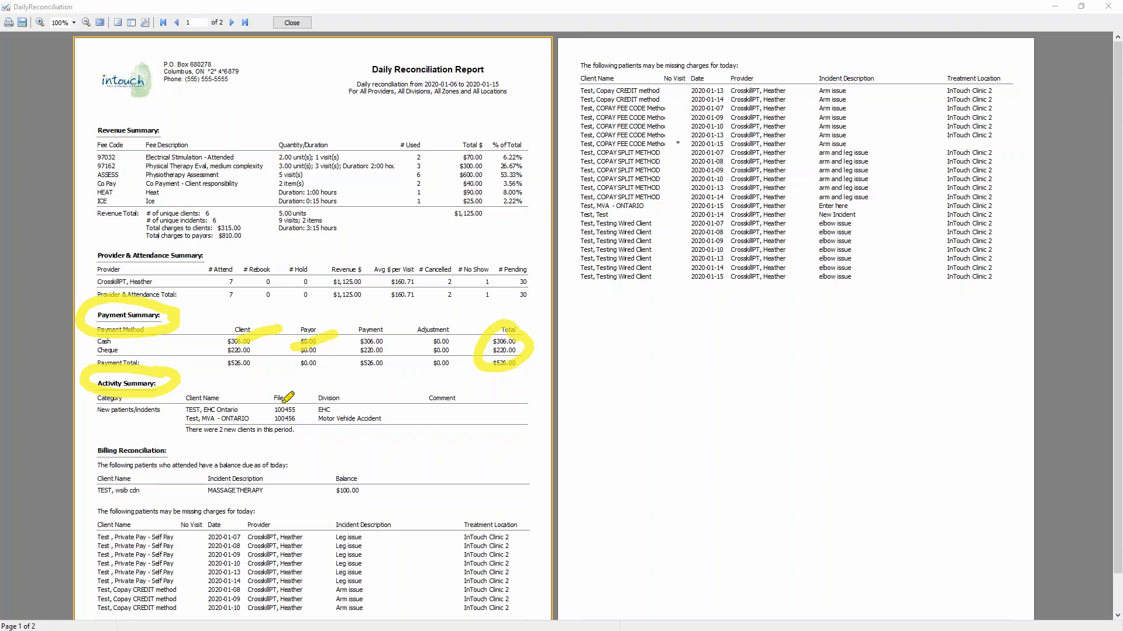
{"action": "left_click", "coordinate": [338, 407]}
{"action": "left_click_drag", "start_coordinate": [349, 401], "coordinate": [371, 384]}
{"action": "mouse_move", "coordinate": [357, 421]}
{"action": "left_mouse_down"}
{"action": "mouse_move", "coordinate": [379, 404]}
{"action": "mouse_move", "coordinate": [517, 416]}
{"action": "mouse_move", "coordinate": [453, 405]}
{"action": "left_mouse_up"}
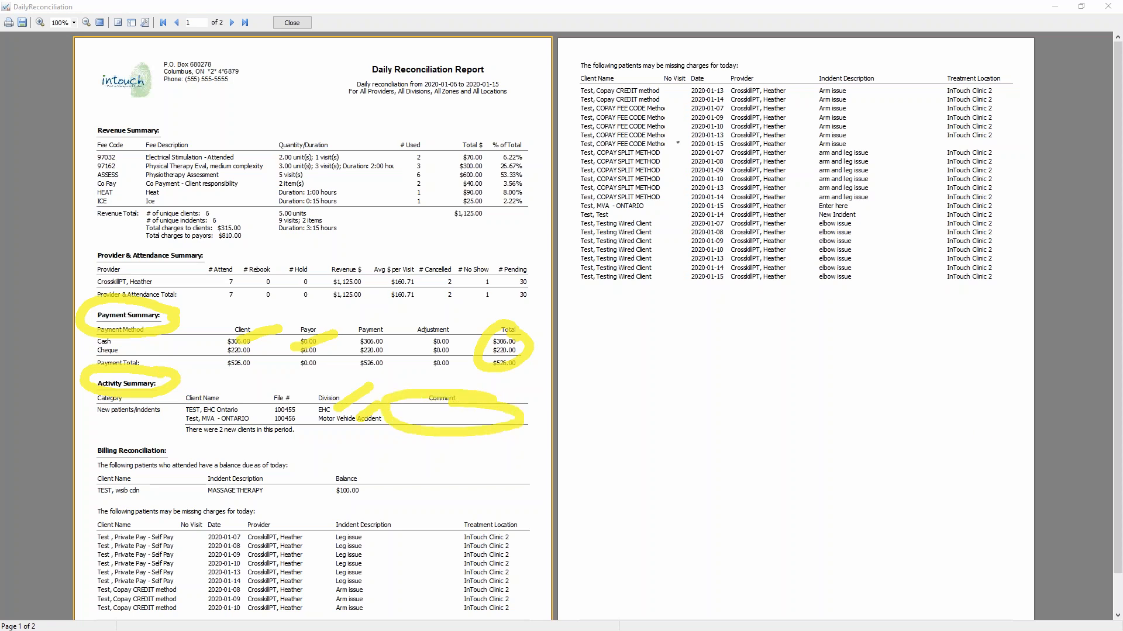
{"action": "key", "text": "Escape"}
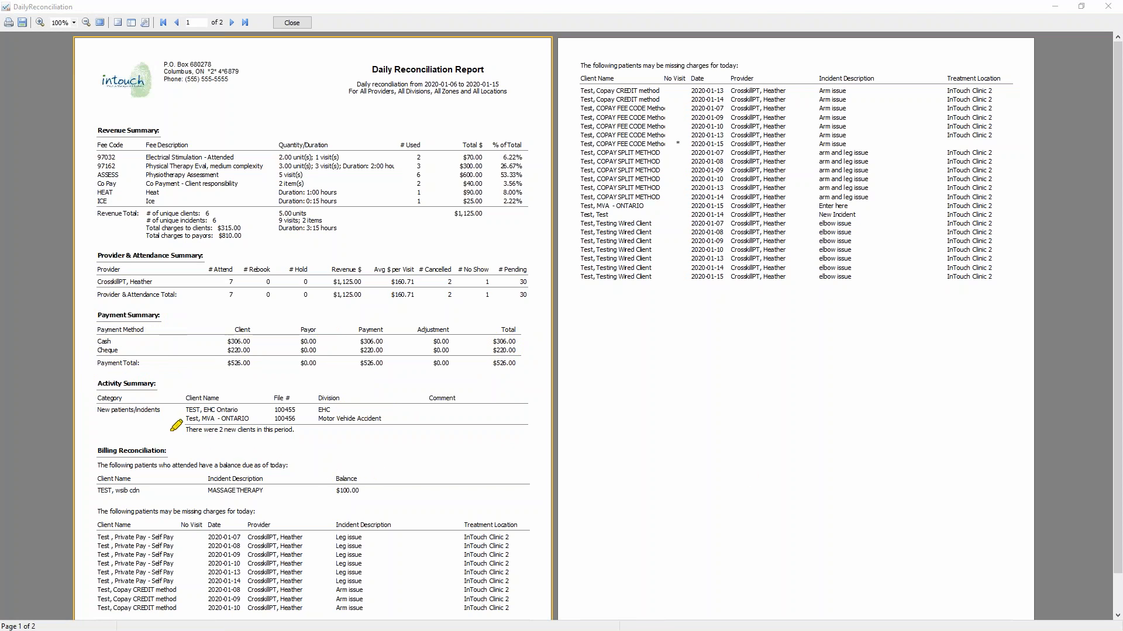
Examine the Billing Reconciliation section for outstanding client balances and for patients who may be missing charges, including the No Visit column
{"action": "mouse_move", "coordinate": [177, 443]}
{"action": "left_mouse_down"}
{"action": "mouse_move", "coordinate": [98, 467]}
{"action": "mouse_move", "coordinate": [195, 451]}
{"action": "mouse_move", "coordinate": [166, 431]}
{"action": "left_mouse_up"}
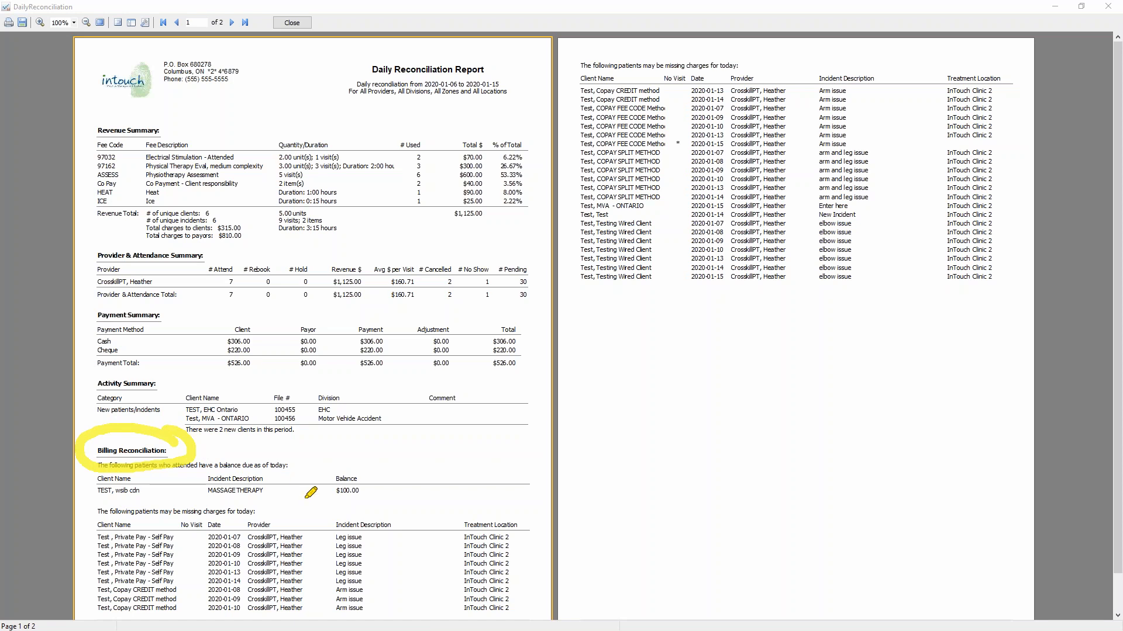
{"action": "left_click_drag", "start_coordinate": [385, 484], "coordinate": [456, 442]}
{"action": "mouse_move", "coordinate": [383, 458]}
{"action": "left_mouse_down"}
{"action": "mouse_move", "coordinate": [386, 493]}
{"action": "mouse_move", "coordinate": [440, 487]}
{"action": "left_mouse_up"}
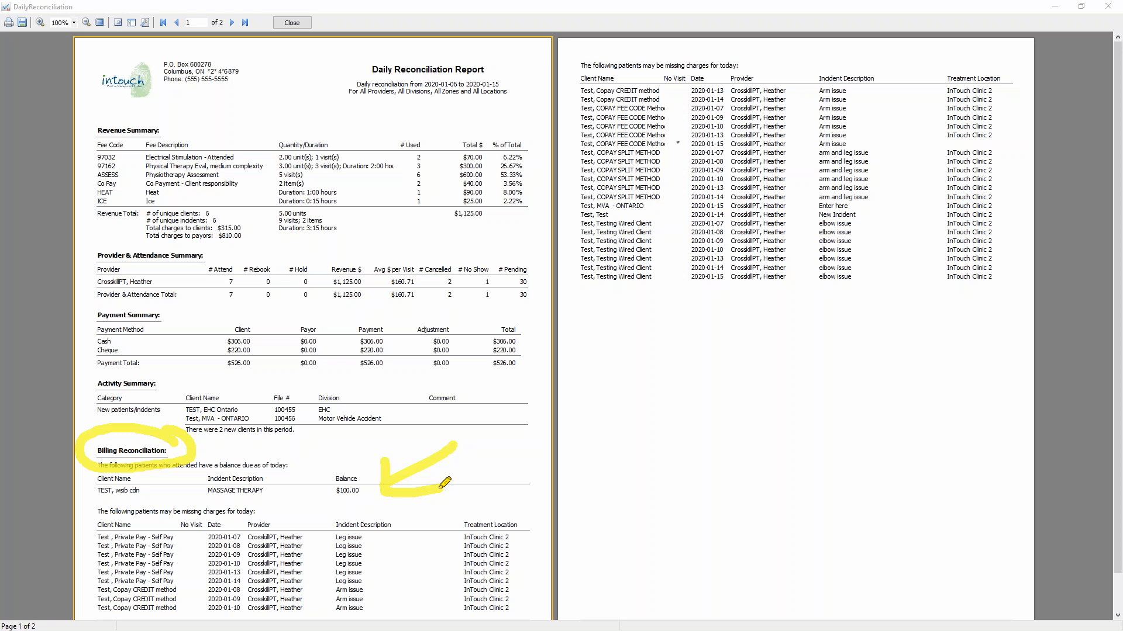
{"action": "mouse_move", "coordinate": [349, 462]}
{"action": "left_mouse_down"}
{"action": "mouse_move", "coordinate": [321, 504]}
{"action": "mouse_move", "coordinate": [329, 474]}
{"action": "left_mouse_up"}
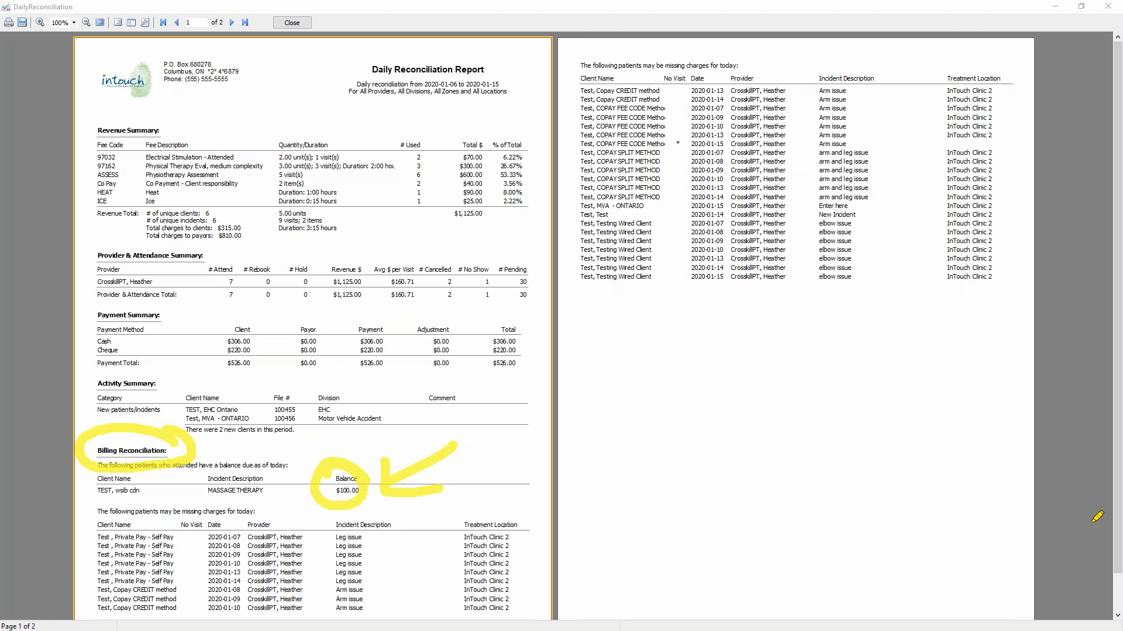
{"action": "key", "text": "Escape"}
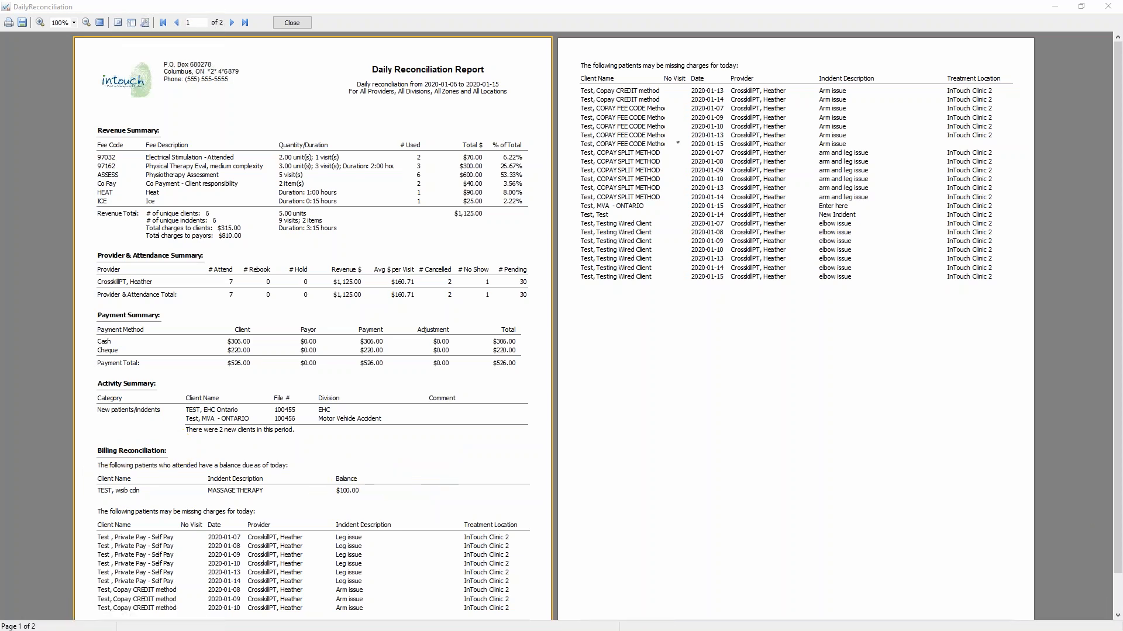
{"action": "mouse_move", "coordinate": [276, 508]}
{"action": "left_mouse_down"}
{"action": "mouse_move", "coordinate": [116, 496]}
{"action": "mouse_move", "coordinate": [89, 513]}
{"action": "mouse_move", "coordinate": [158, 523]}
{"action": "mouse_move", "coordinate": [273, 509]}
{"action": "left_mouse_up"}
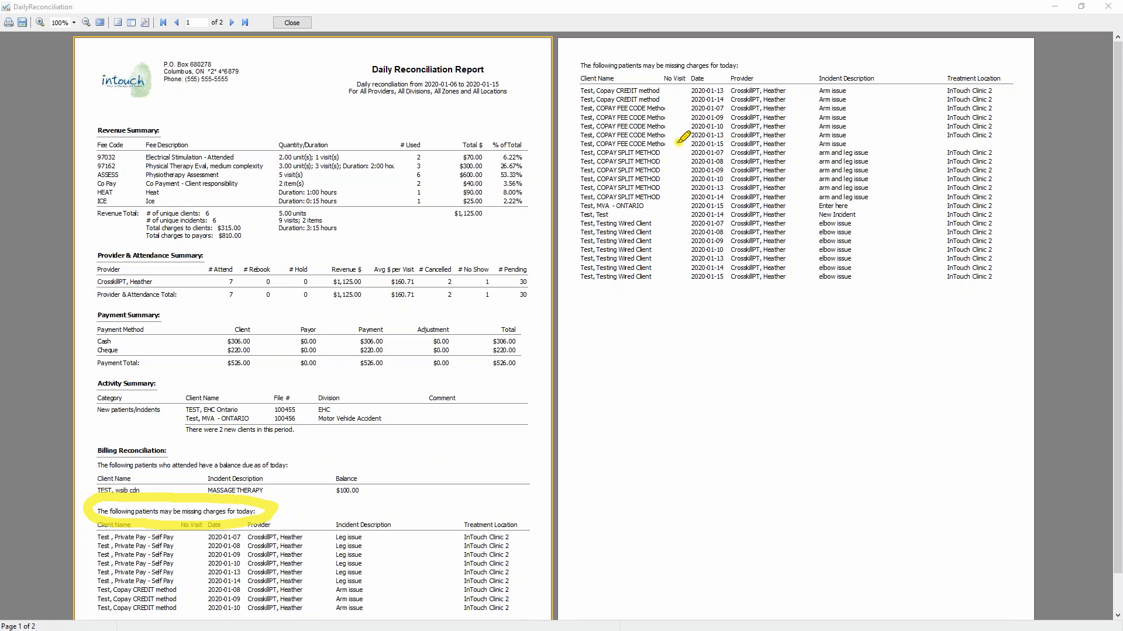
{"action": "mouse_move", "coordinate": [706, 144]}
{"action": "left_mouse_down"}
{"action": "mouse_move", "coordinate": [580, 143]}
{"action": "mouse_move", "coordinate": [746, 139]}
{"action": "left_mouse_up"}
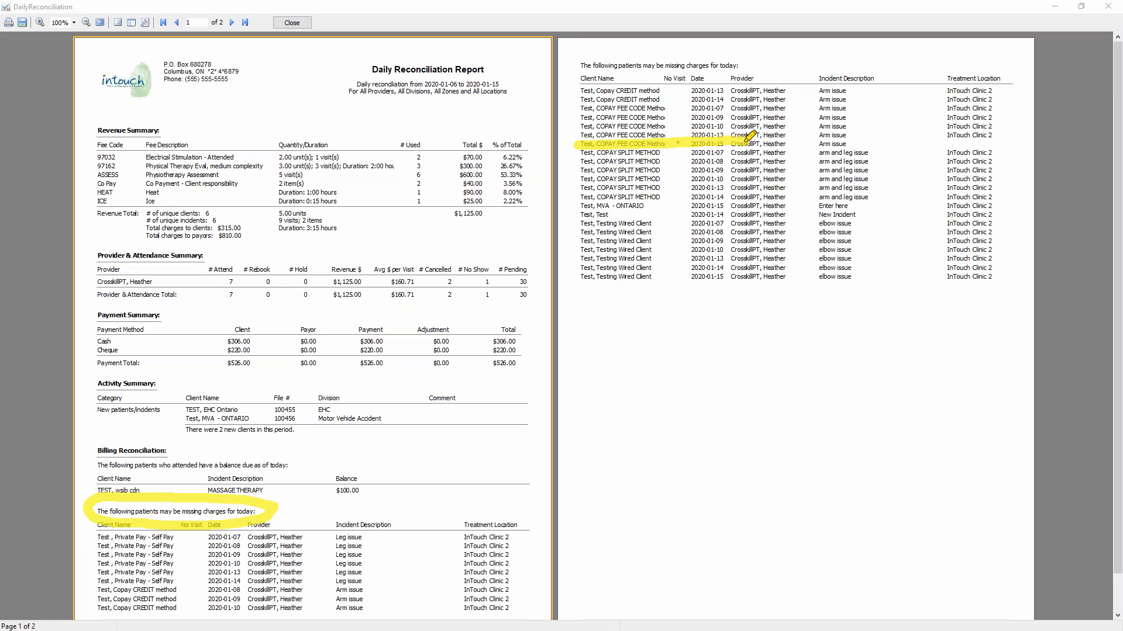
{"action": "mouse_move", "coordinate": [747, 140]}
{"action": "left_mouse_down"}
{"action": "mouse_move", "coordinate": [557, 142]}
{"action": "mouse_move", "coordinate": [641, 141]}
{"action": "left_mouse_up"}
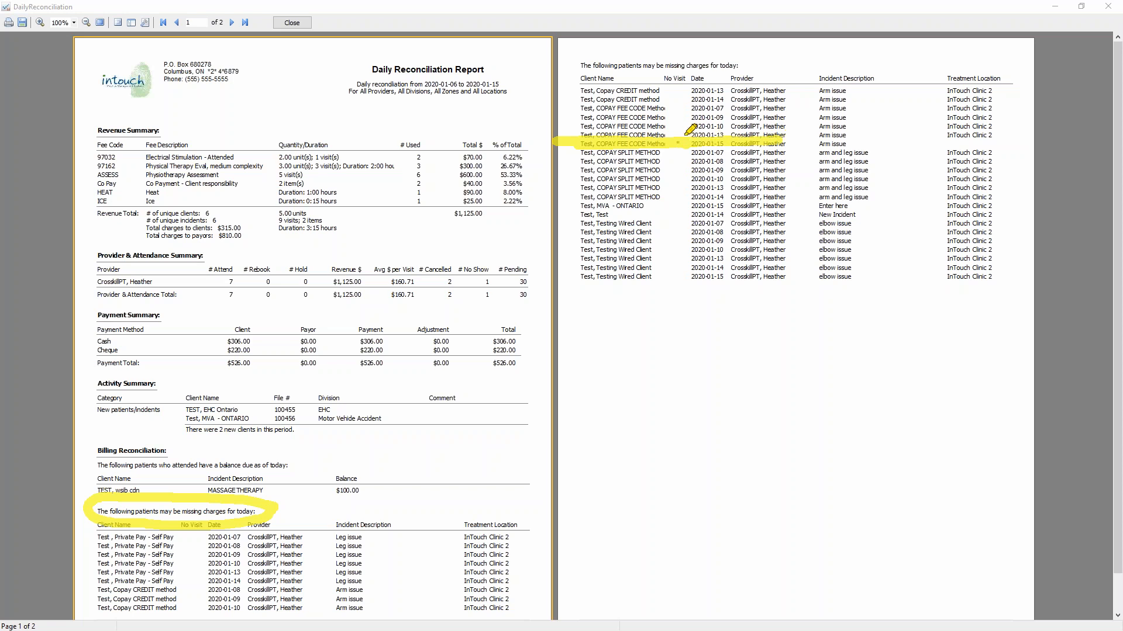
{"action": "mouse_move", "coordinate": [656, 73]}
{"action": "left_mouse_down"}
{"action": "mouse_move", "coordinate": [680, 84]}
{"action": "mouse_move", "coordinate": [684, 69]}
{"action": "left_mouse_up"}
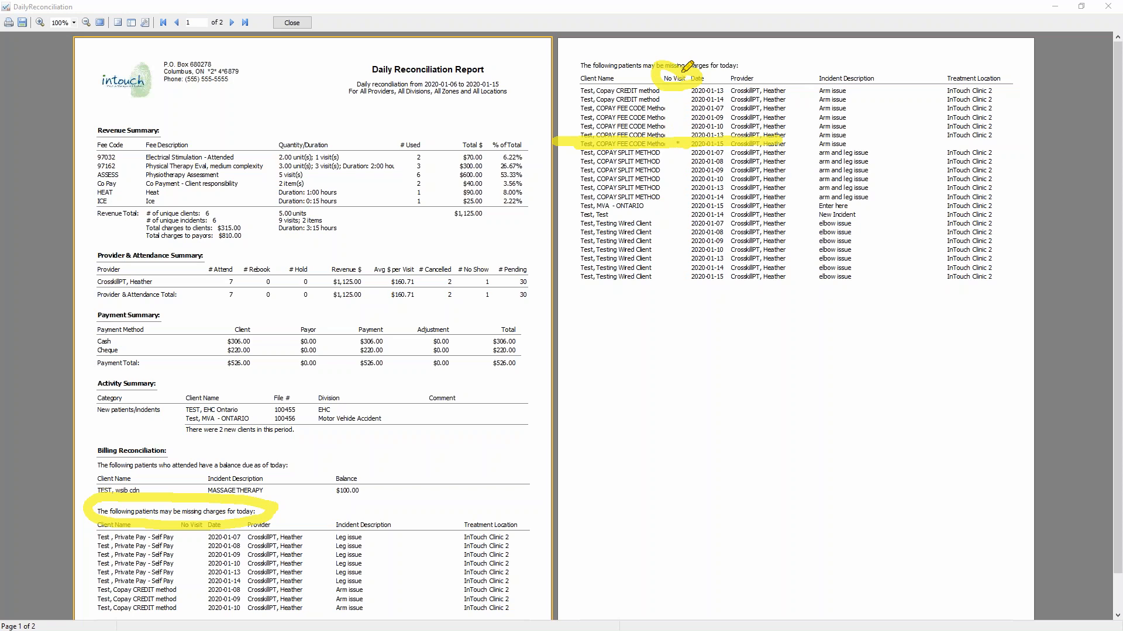
{"action": "left_click_drag", "start_coordinate": [264, 541], "coordinate": [323, 502]}
{"action": "mouse_move", "coordinate": [259, 571]}
{"action": "left_mouse_down"}
{"action": "mouse_move", "coordinate": [333, 545]}
{"action": "mouse_move", "coordinate": [299, 582]}
{"action": "left_mouse_up"}
{"action": "mouse_move", "coordinate": [608, 238]}
{"action": "left_mouse_down"}
{"action": "mouse_move", "coordinate": [664, 193]}
{"action": "mouse_move", "coordinate": [647, 166]}
{"action": "left_mouse_up"}
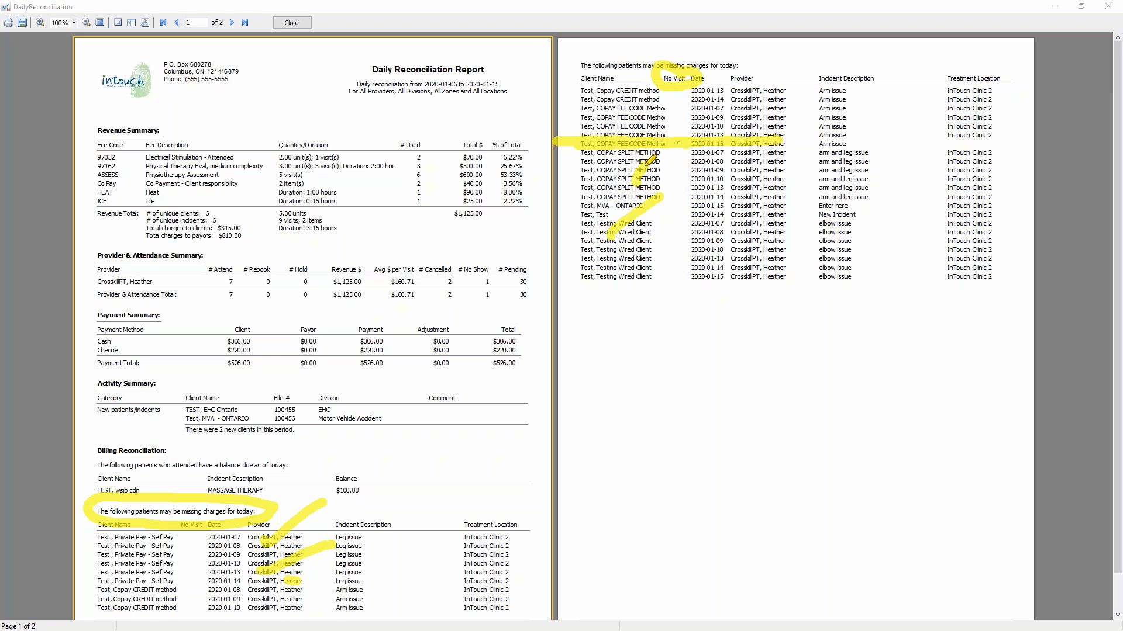
Close the Daily Reconciliation Report preview and its options, and return to the schedule
{"action": "key", "text": "Escape"}
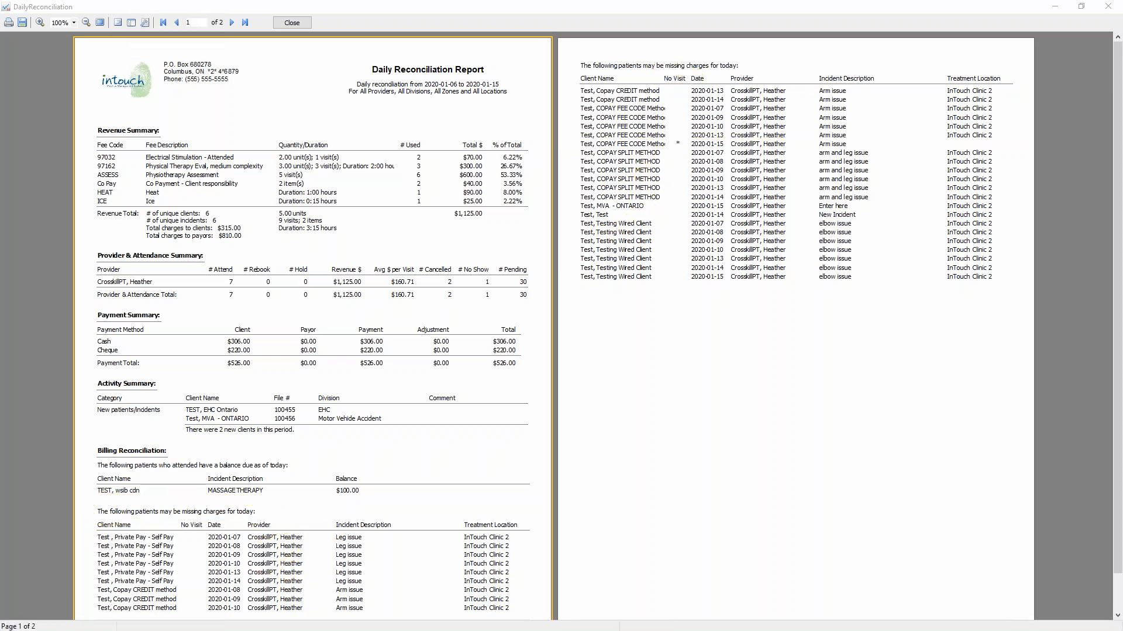
{"action": "left_click", "coordinate": [287, 23]}
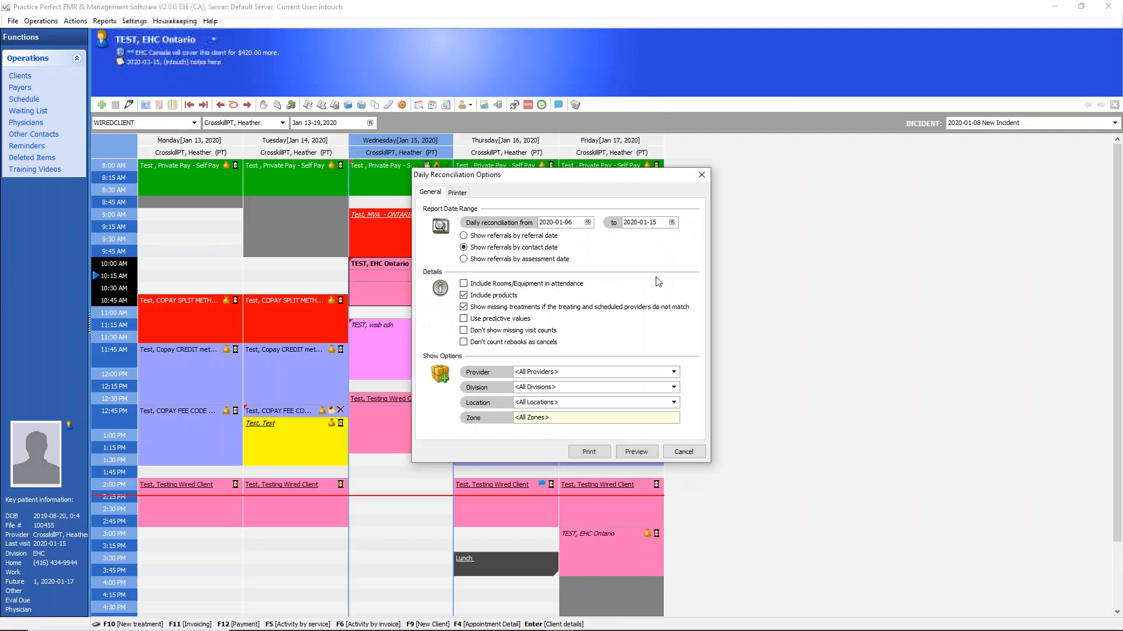
{"action": "left_click", "coordinate": [683, 452]}
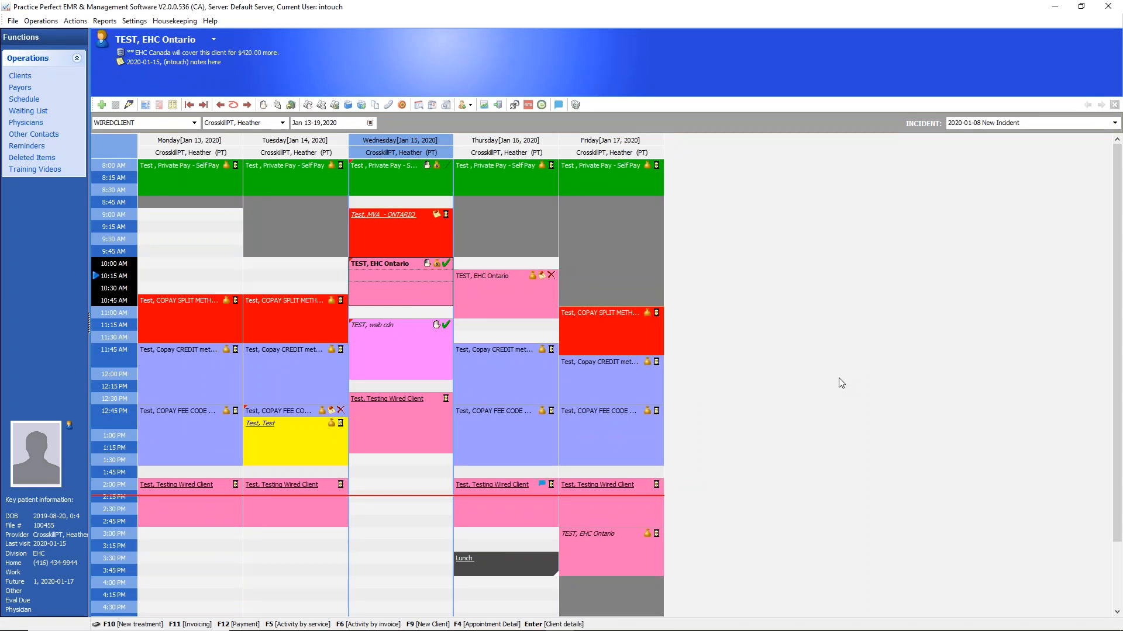
Mark Wednesday's 12:30 PM appointment as Did Not Attend and select a no-show reason in its notes
{"action": "left_click", "coordinate": [418, 409]}
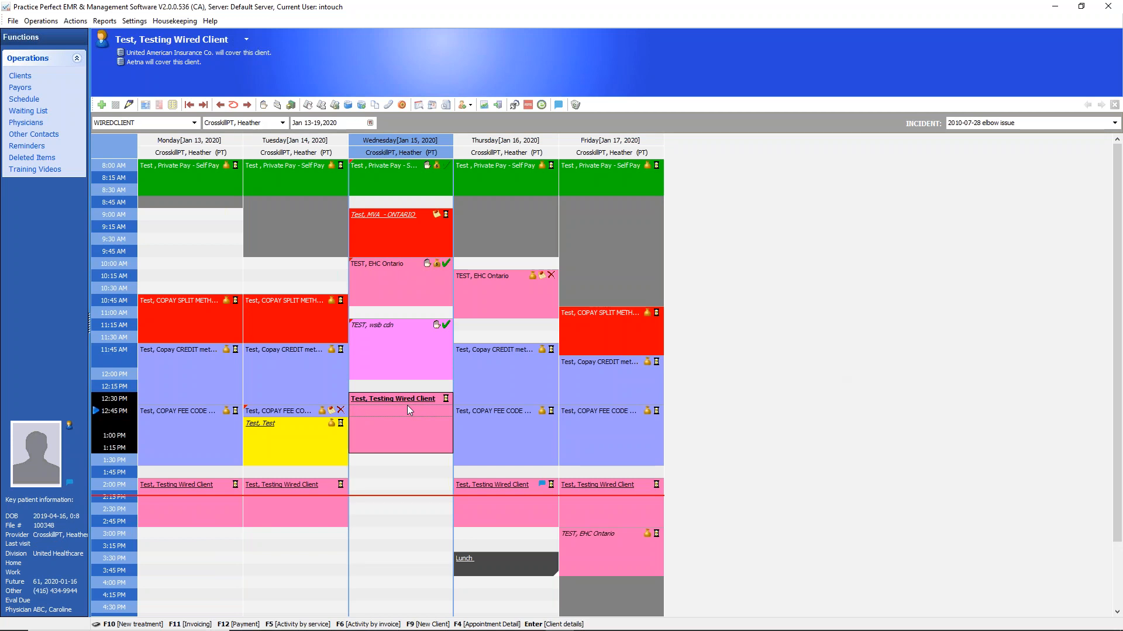
{"action": "left_click", "coordinate": [445, 399]}
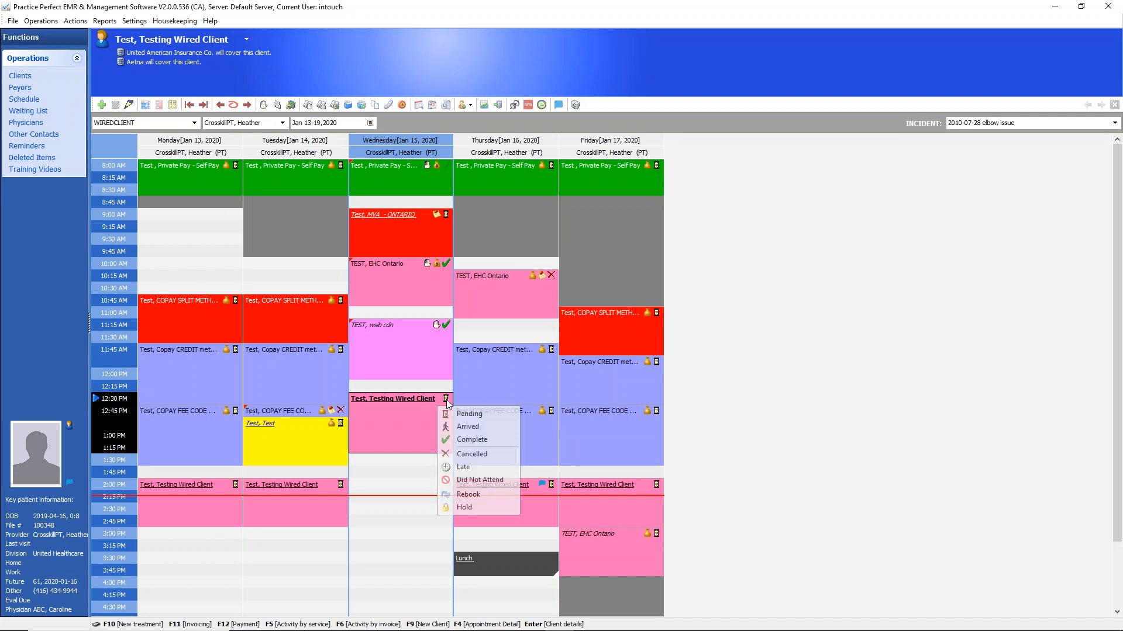
{"action": "left_click", "coordinate": [473, 478]}
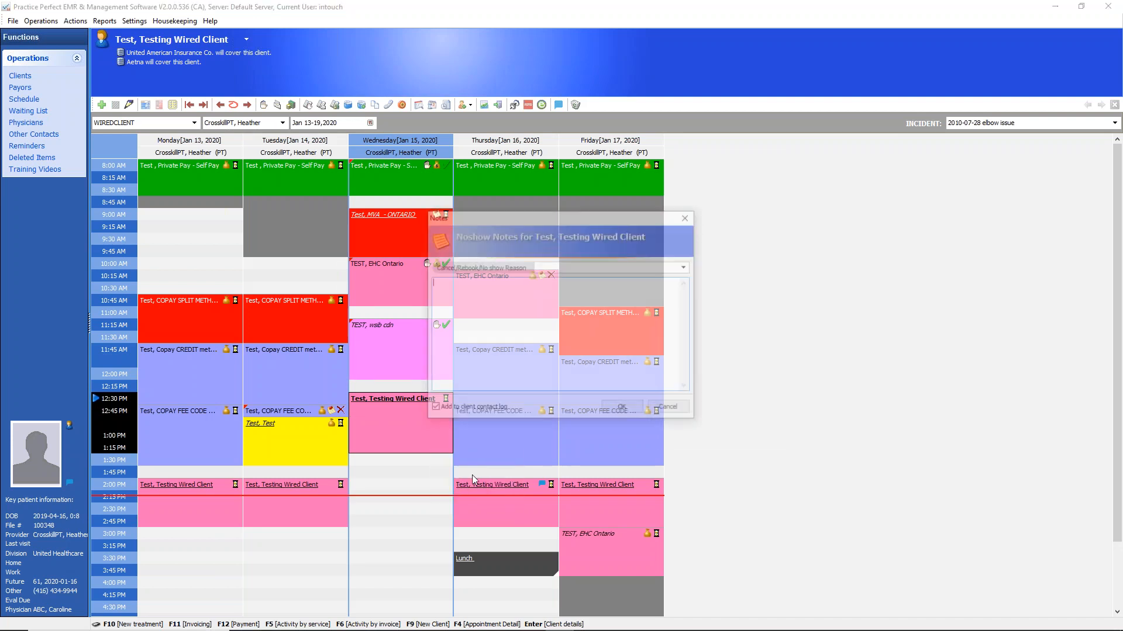
{"action": "left_click", "coordinate": [684, 269]}
{"action": "left_click", "coordinate": [579, 288]}
{"action": "left_click", "coordinate": [623, 409]}
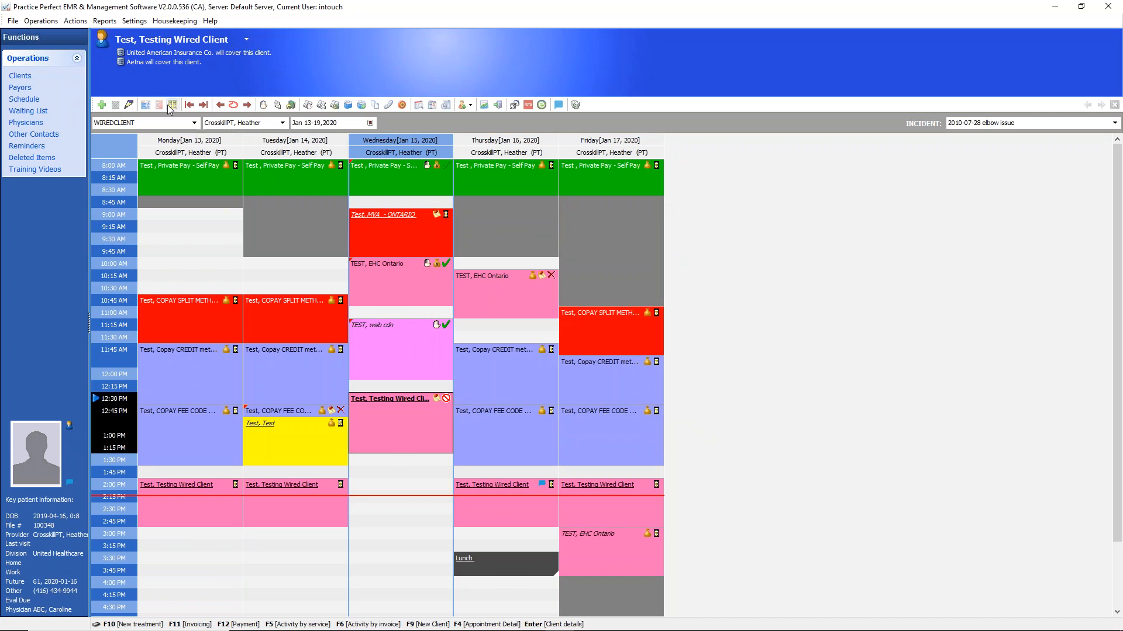
Preview the Revenue Report for 2020-01-07 to 2020-01-15 with injury-related info included
{"action": "left_click", "coordinate": [104, 23]}
{"action": "mouse_move", "coordinate": [118, 50]}
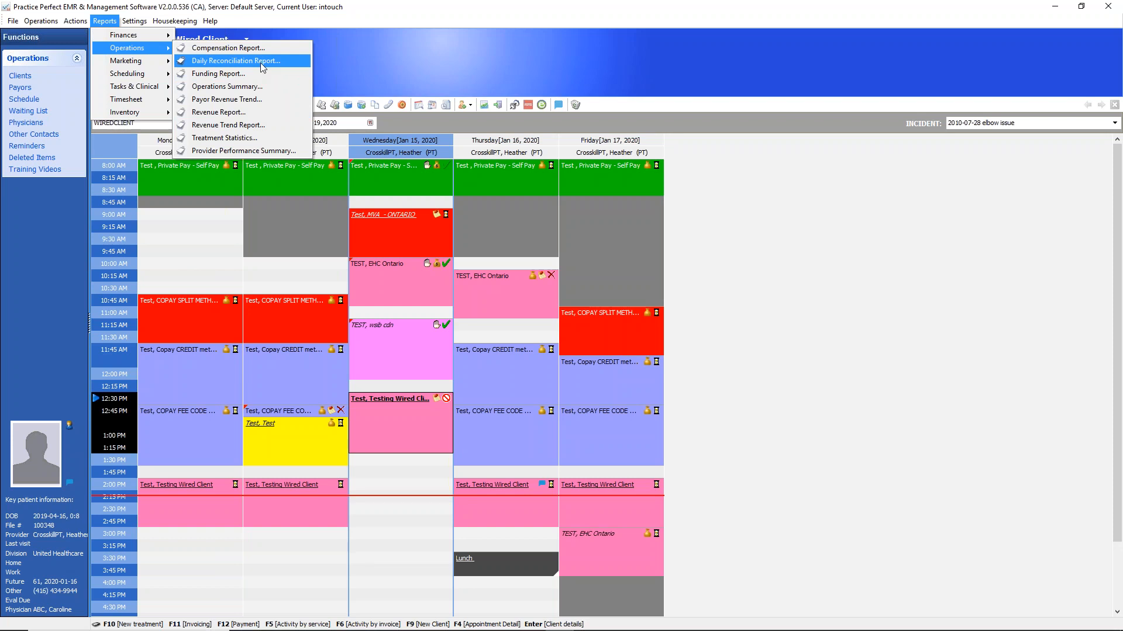
{"action": "left_click", "coordinate": [238, 114]}
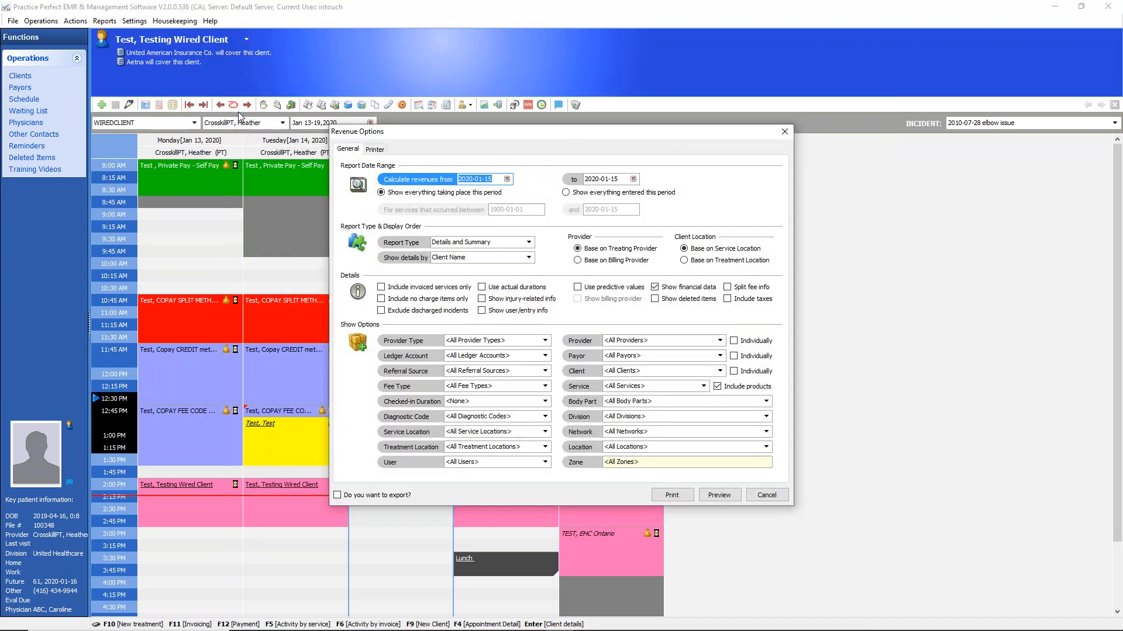
{"action": "left_click", "coordinate": [507, 179]}
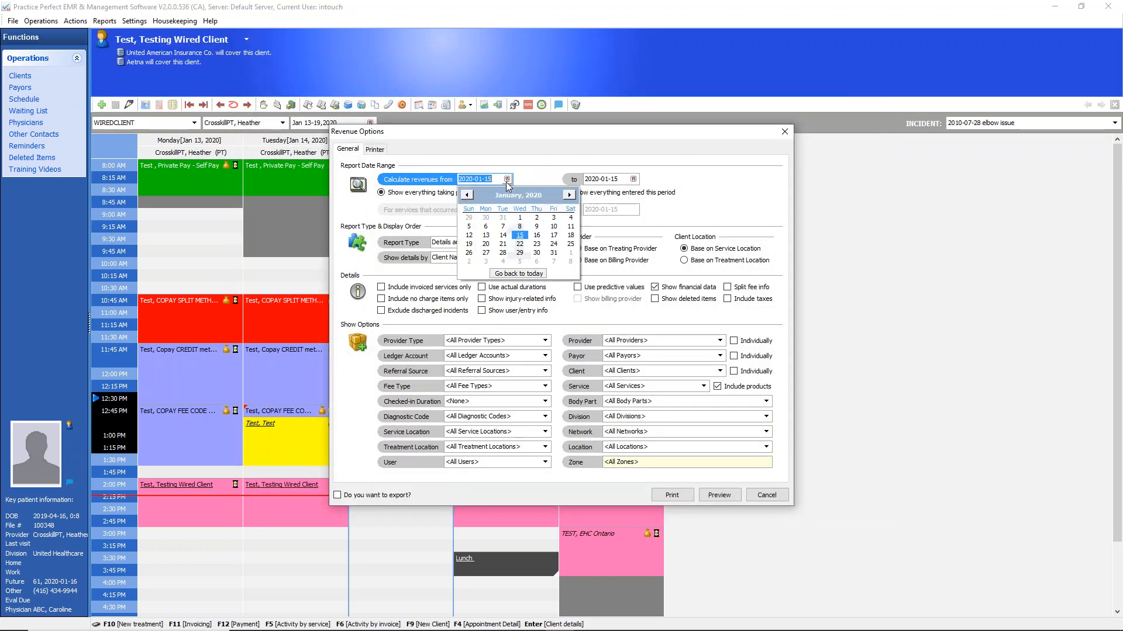
{"action": "left_click", "coordinate": [503, 225]}
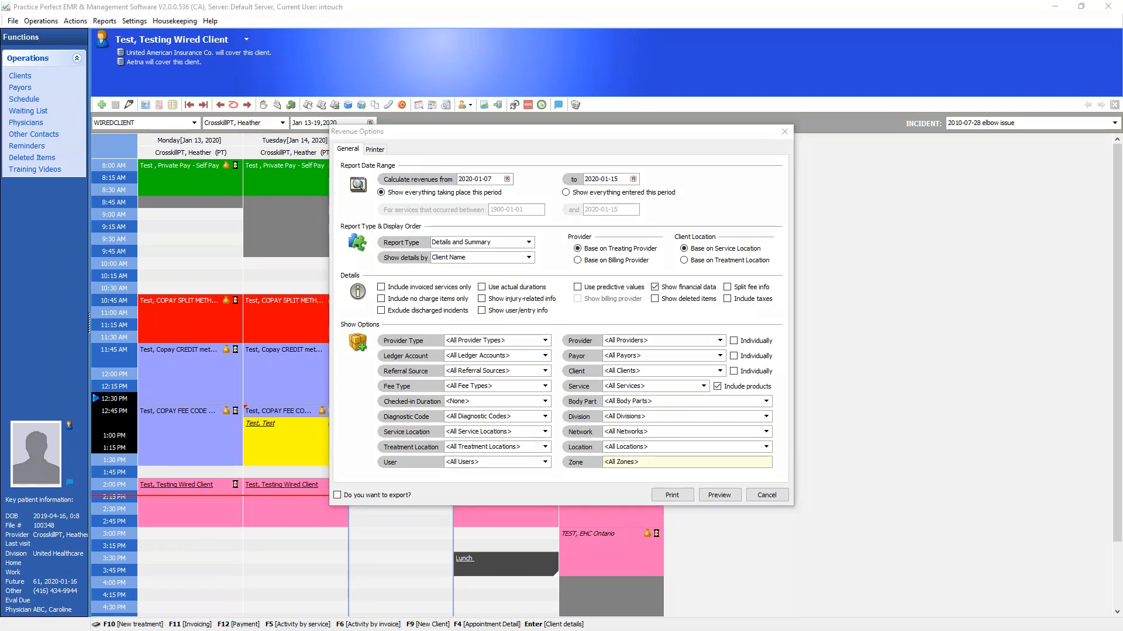
{"action": "left_click_drag", "start_coordinate": [485, 299], "coordinate": [579, 300]}
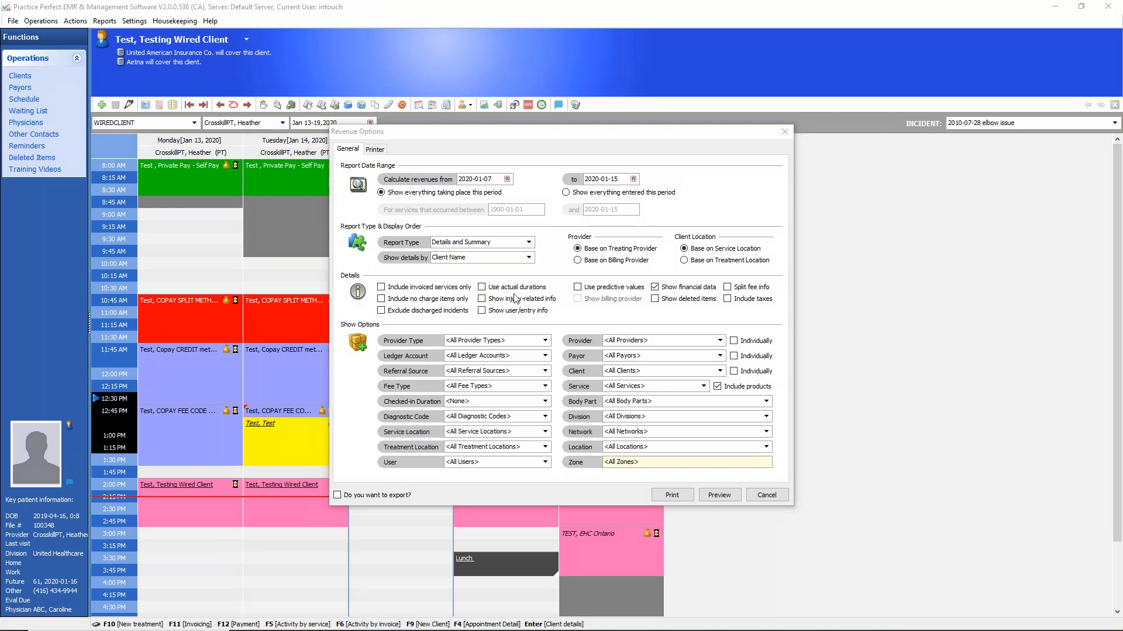
{"action": "left_click", "coordinate": [482, 300]}
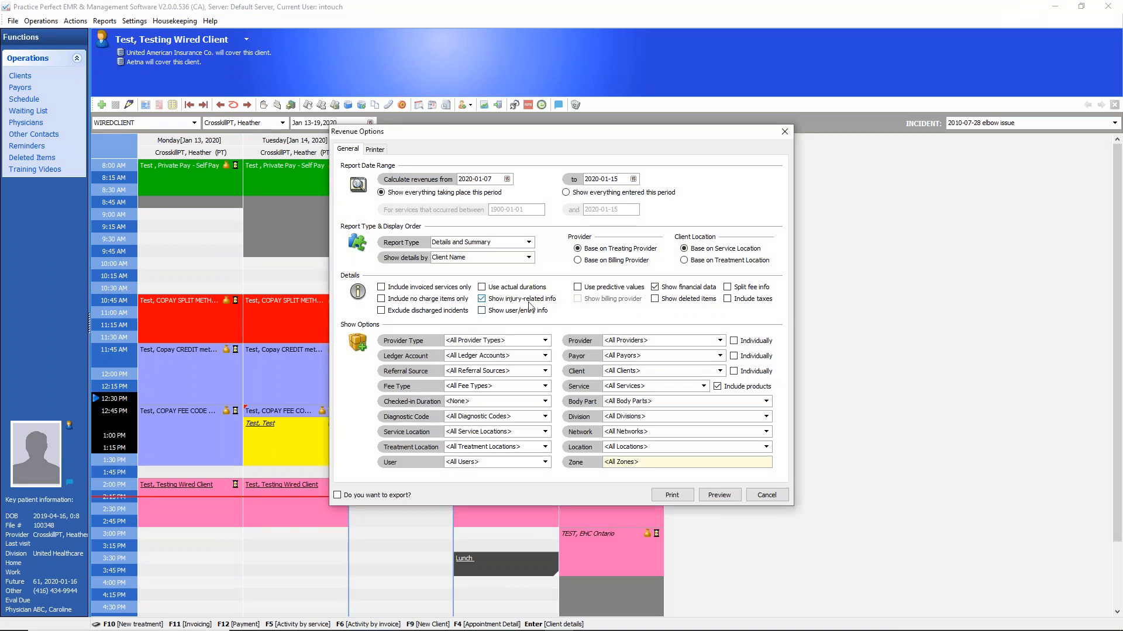
{"action": "left_click", "coordinate": [719, 495]}
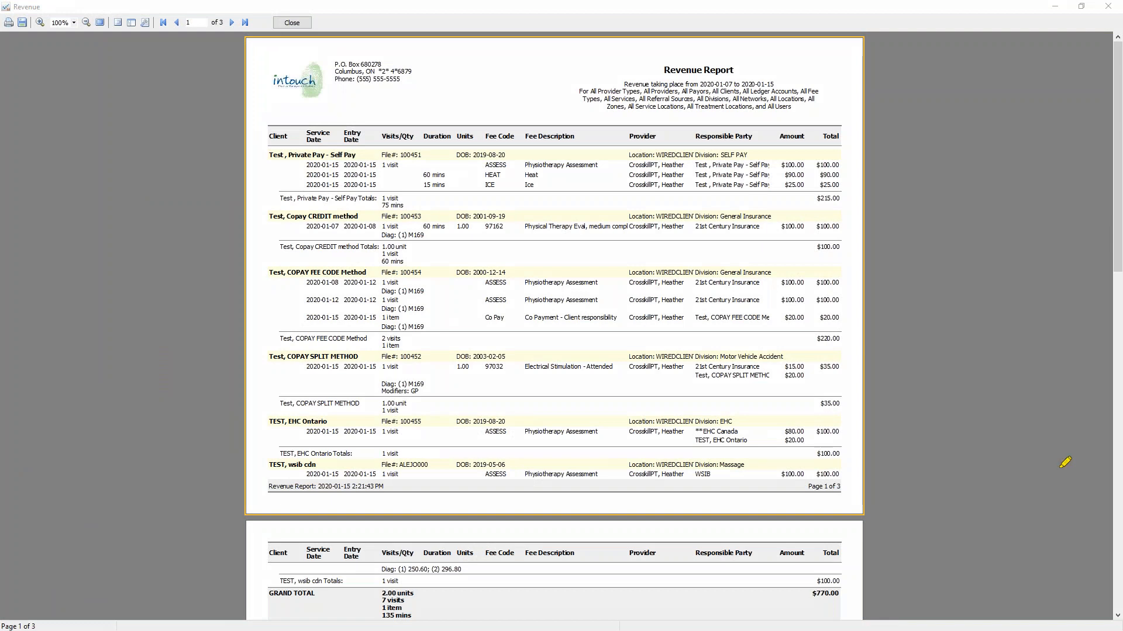
Review the Revenue Report's divisions, fee codes, units, diagnosis codes, modifiers and responsible parties for each client, and close the report
{"action": "mouse_move", "coordinate": [753, 149]}
{"action": "left_mouse_down"}
{"action": "mouse_move", "coordinate": [727, 142]}
{"action": "mouse_move", "coordinate": [742, 162]}
{"action": "mouse_move", "coordinate": [753, 149]}
{"action": "left_mouse_up"}
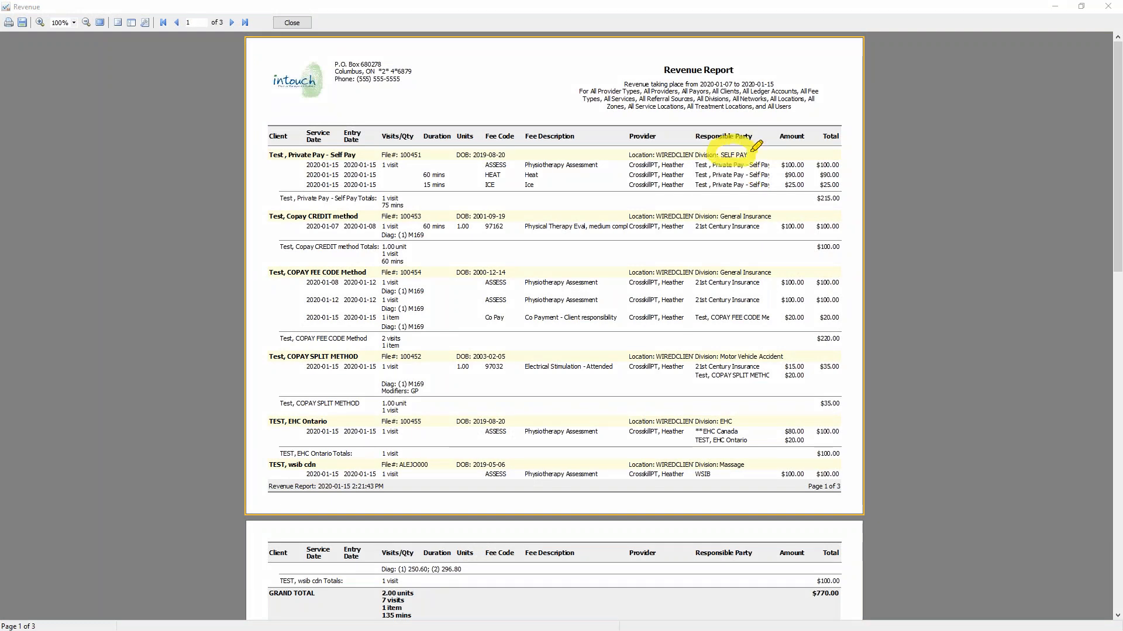
{"action": "left_click_drag", "start_coordinate": [513, 172], "coordinate": [526, 186]}
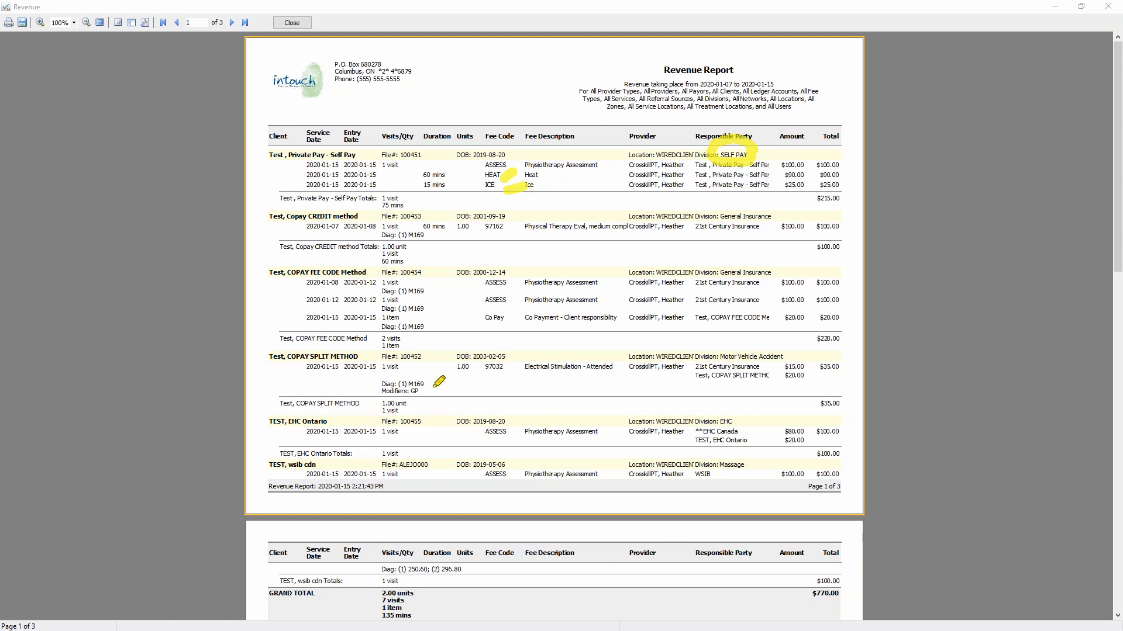
{"action": "mouse_move", "coordinate": [434, 385]}
{"action": "left_mouse_down"}
{"action": "mouse_move", "coordinate": [375, 385]}
{"action": "mouse_move", "coordinate": [452, 374]}
{"action": "left_mouse_up"}
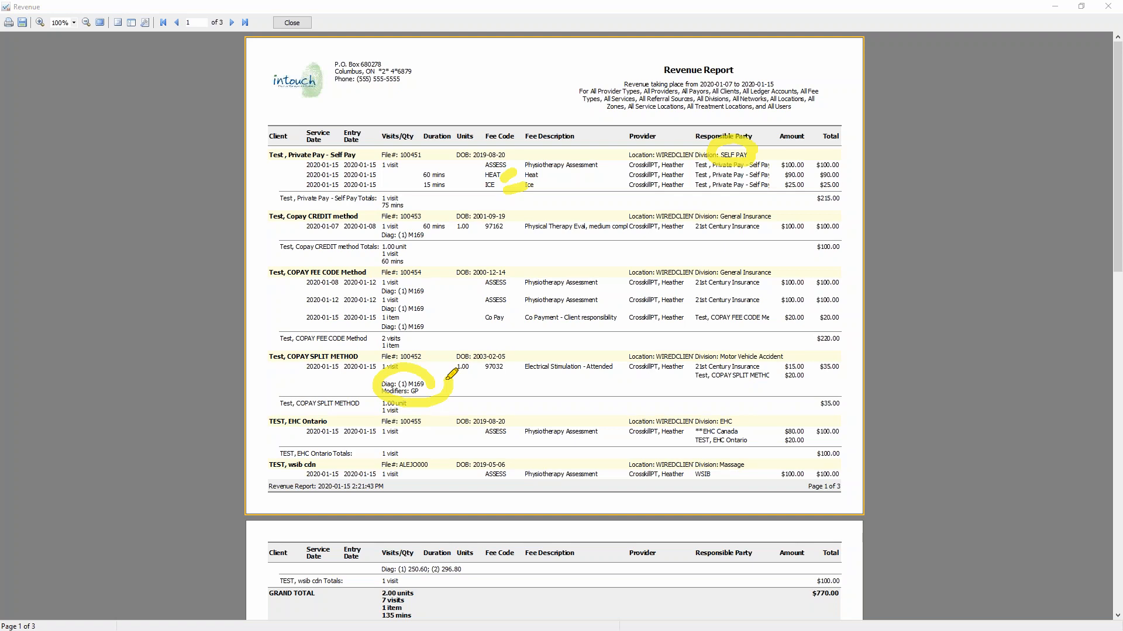
{"action": "mouse_move", "coordinate": [508, 276]}
{"action": "left_mouse_down"}
{"action": "mouse_move", "coordinate": [531, 268]}
{"action": "mouse_move", "coordinate": [548, 281]}
{"action": "left_mouse_up"}
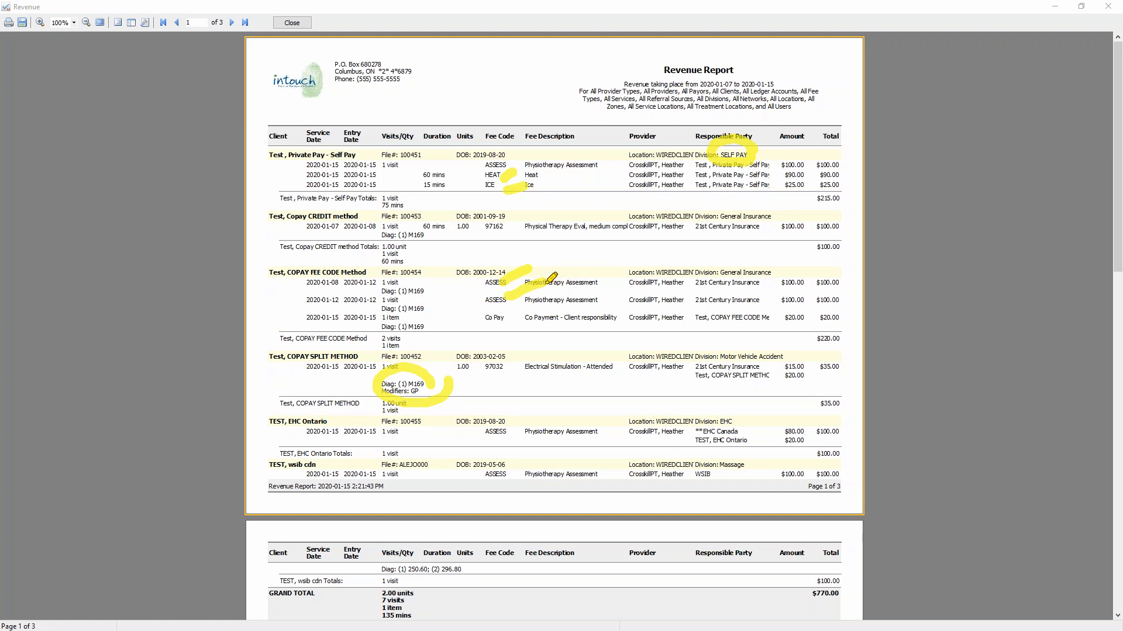
{"action": "left_click_drag", "start_coordinate": [488, 235], "coordinate": [518, 220]}
{"action": "left_click_drag", "start_coordinate": [446, 238], "coordinate": [466, 225]}
{"action": "left_click_drag", "start_coordinate": [723, 233], "coordinate": [766, 213]}
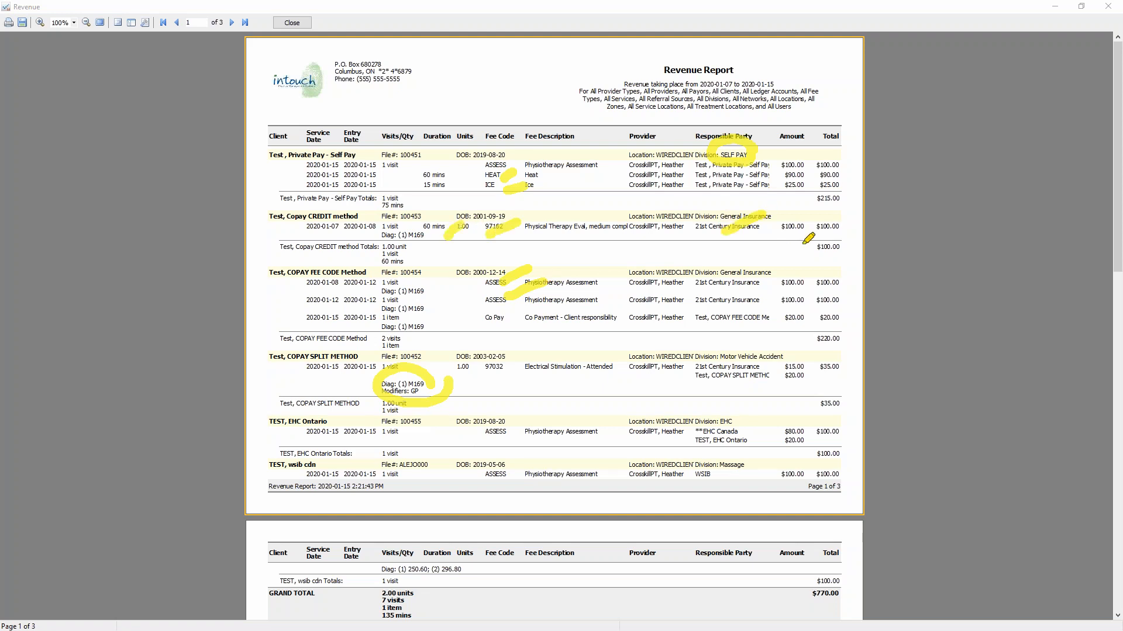
{"action": "left_click", "coordinate": [1112, 381]}
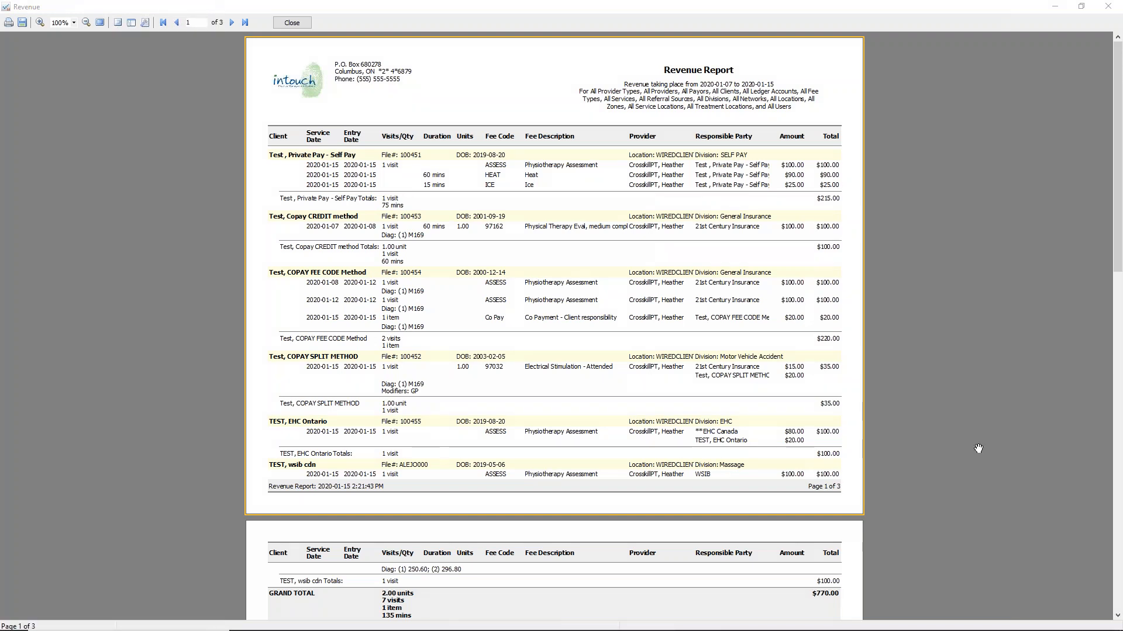
{"action": "left_click", "coordinate": [304, 25]}
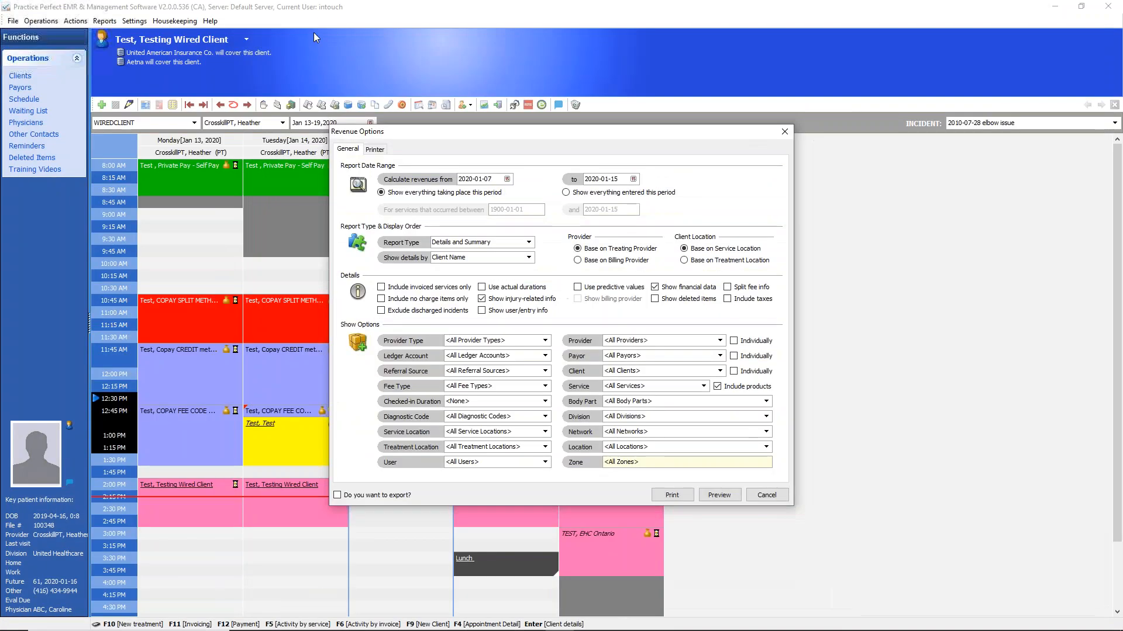
{"action": "left_click", "coordinate": [785, 135]}
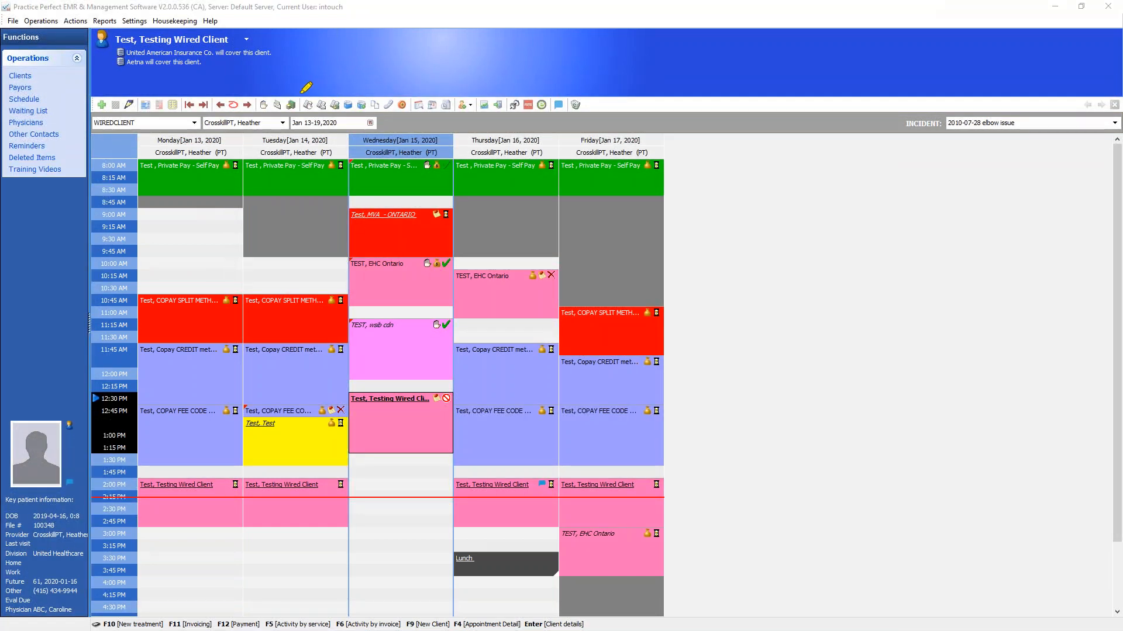
{"action": "mouse_move", "coordinate": [299, 93]}
{"action": "left_mouse_down"}
{"action": "mouse_move", "coordinate": [258, 82]}
{"action": "mouse_move", "coordinate": [246, 115]}
{"action": "mouse_move", "coordinate": [290, 124]}
{"action": "mouse_move", "coordinate": [301, 94]}
{"action": "left_mouse_up"}
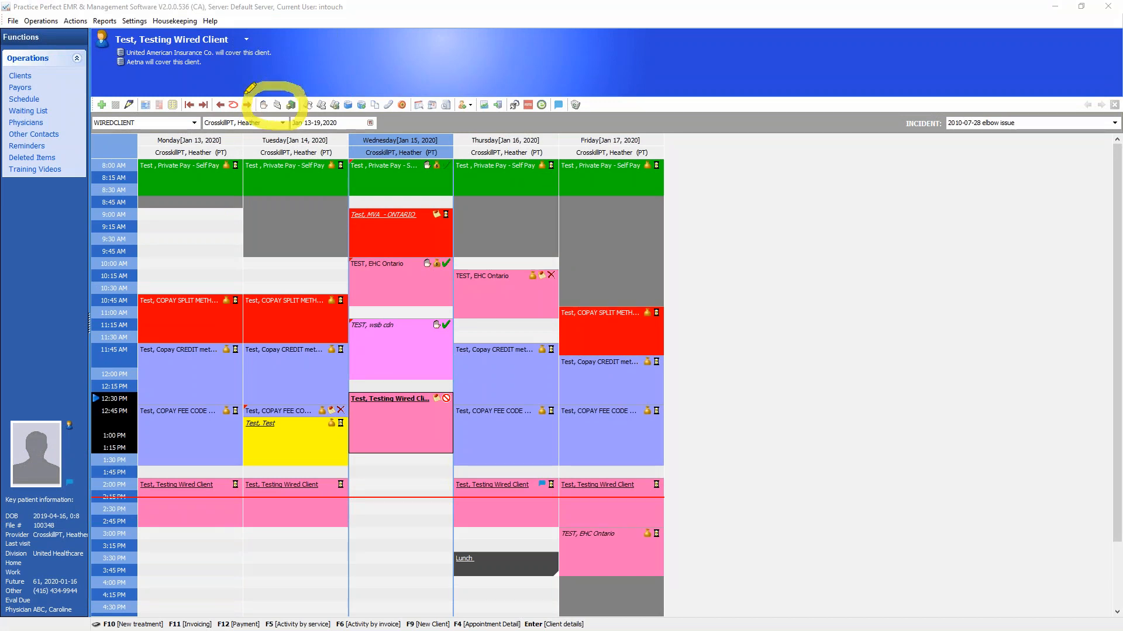
{"action": "mouse_move", "coordinate": [302, 93]}
{"action": "left_mouse_down"}
{"action": "mouse_move", "coordinate": [322, 82]}
{"action": "mouse_move", "coordinate": [352, 116]}
{"action": "mouse_move", "coordinate": [309, 106]}
{"action": "mouse_move", "coordinate": [345, 104]}
{"action": "left_mouse_up"}
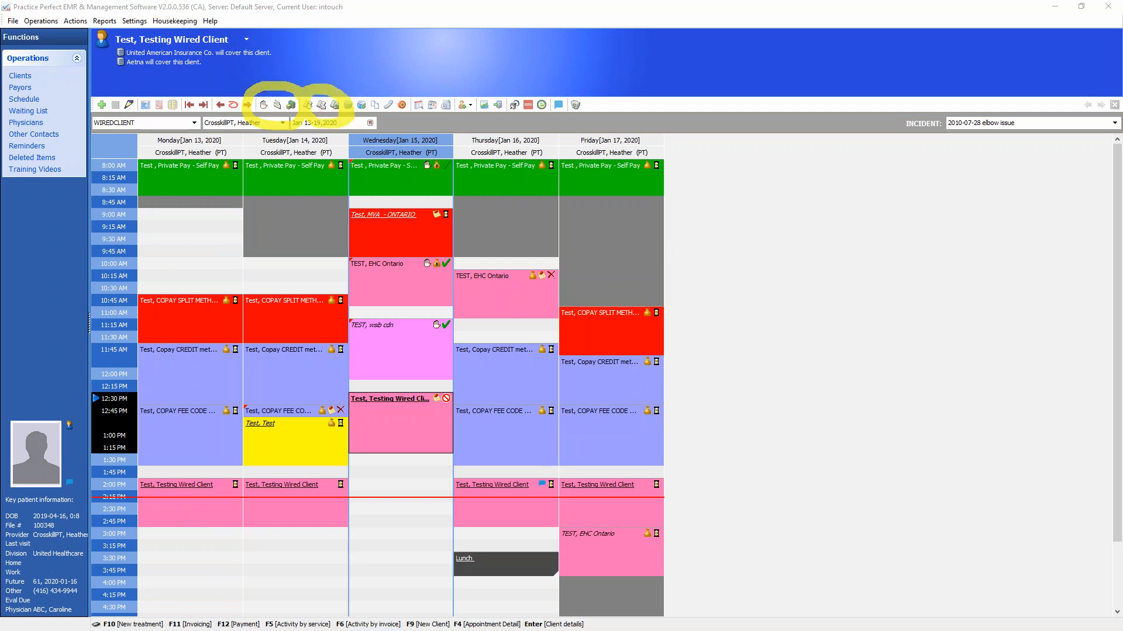
{"action": "key", "text": "Escape"}
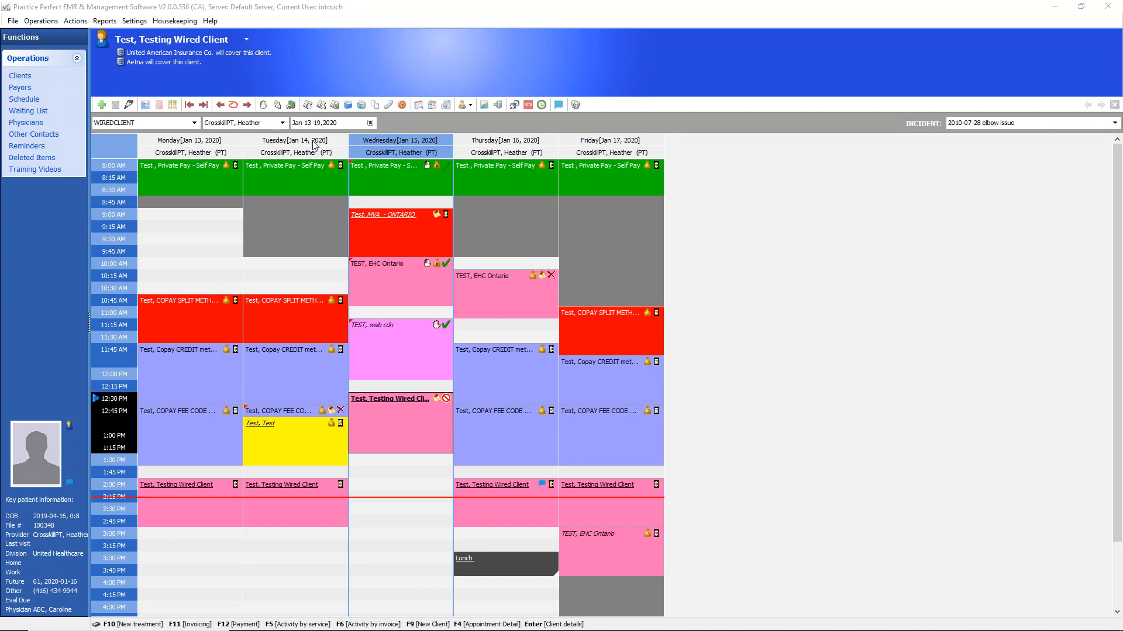
Check Activities by Service for Wednesday's 12:30 PM and 10:00 AM clients, looking into the 10:00 AM client's Physiotherapy Assessment
{"action": "left_click", "coordinate": [308, 106]}
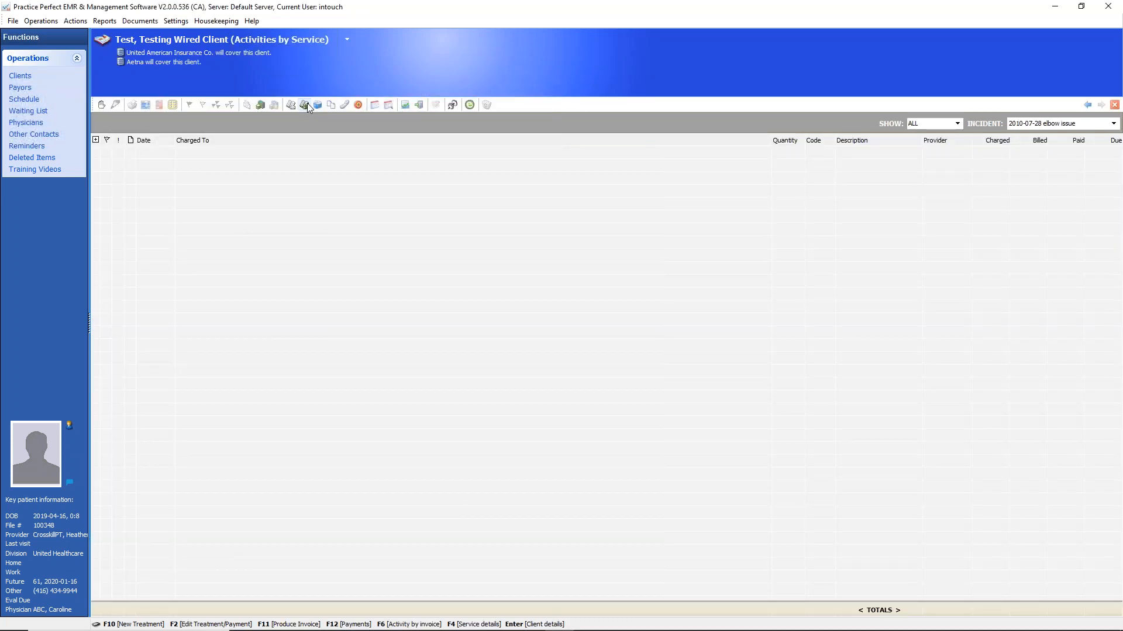
{"action": "left_click", "coordinate": [1087, 106]}
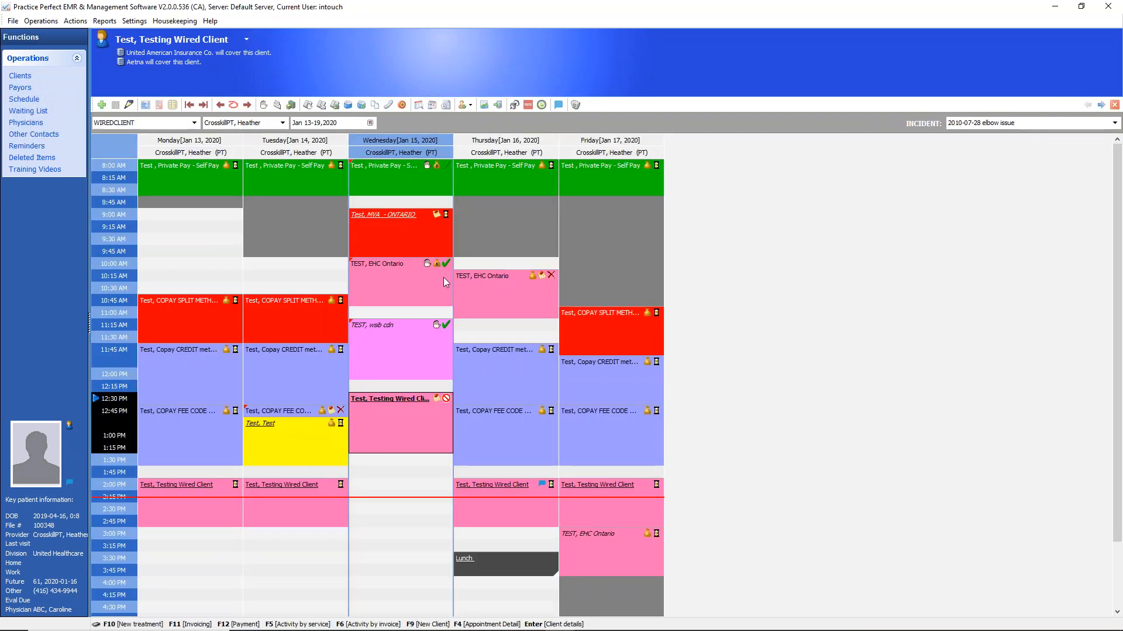
{"action": "left_click", "coordinate": [415, 275]}
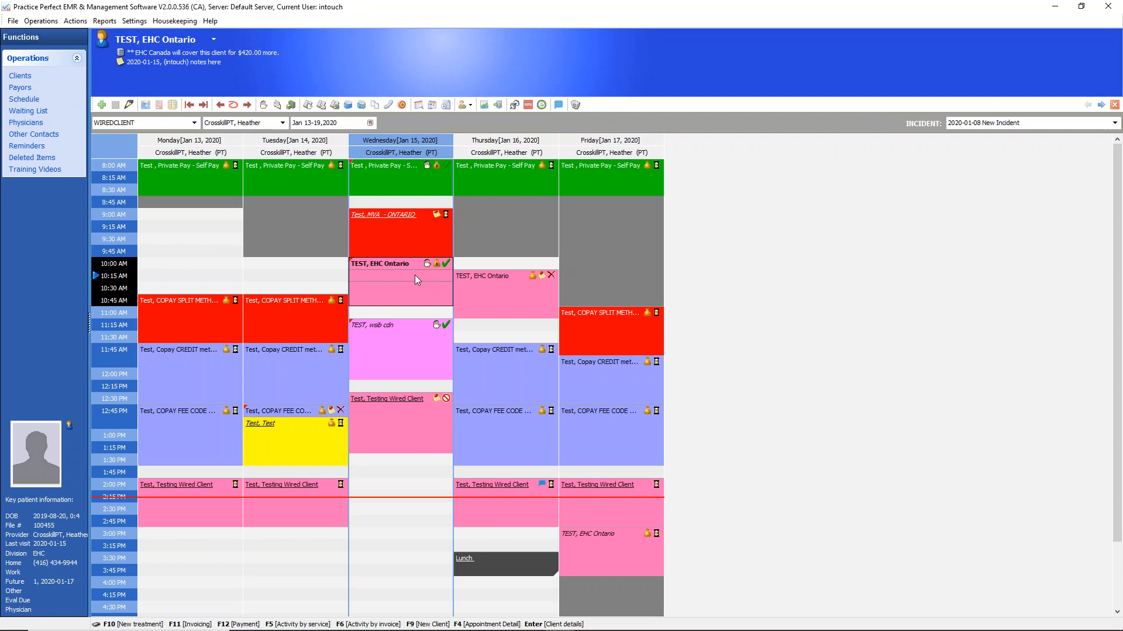
{"action": "left_click", "coordinate": [308, 105]}
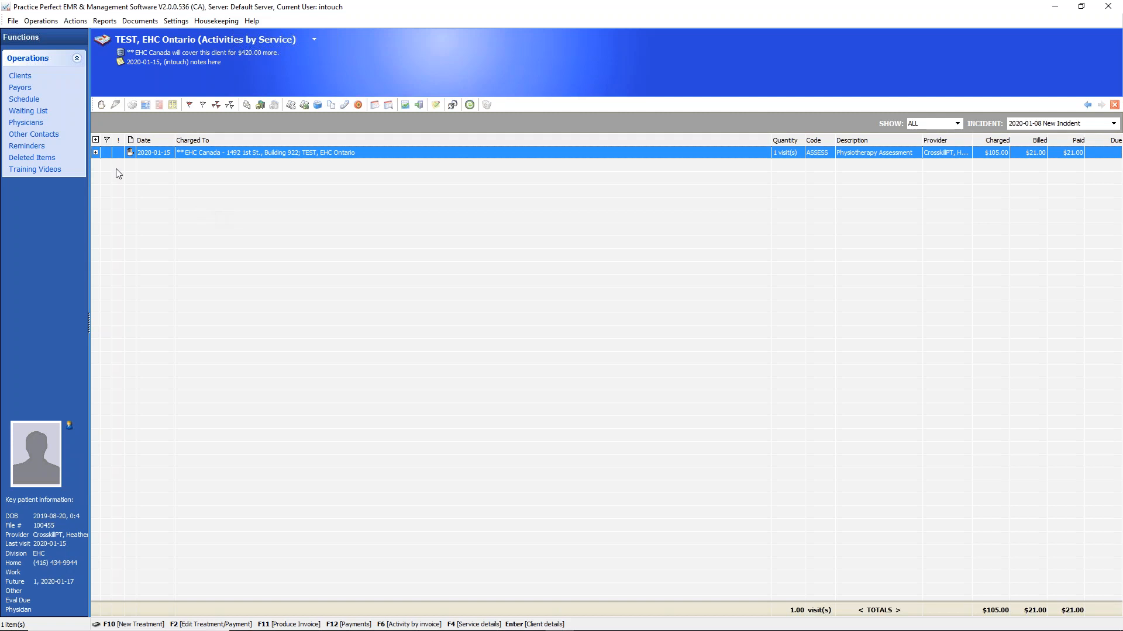
{"action": "left_click", "coordinate": [97, 153]}
{"action": "left_click", "coordinate": [96, 153]}
{"action": "left_click", "coordinate": [29, 99]}
View Activities by Service for Wednesday's 8:00 AM Private Pay client and expand the Physiotherapy Assessment entry
{"action": "left_click", "coordinate": [376, 169]}
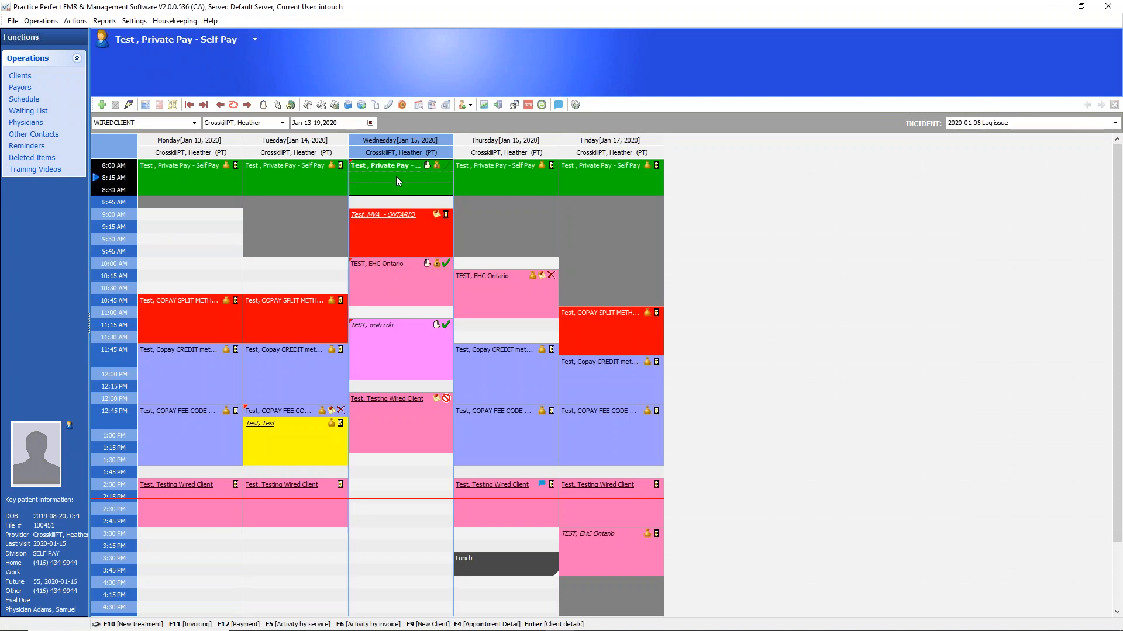
{"action": "left_click", "coordinate": [308, 106]}
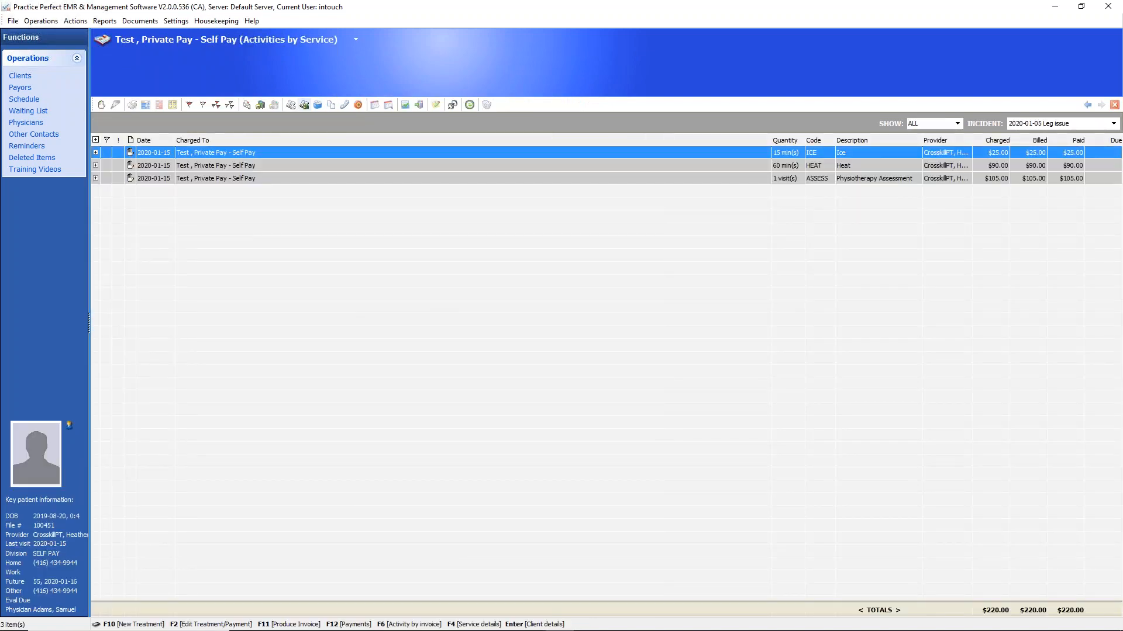
{"action": "left_click", "coordinate": [97, 179]}
{"action": "left_click", "coordinate": [96, 178]}
{"action": "left_click", "coordinate": [96, 178]}
{"action": "left_click", "coordinate": [96, 178]}
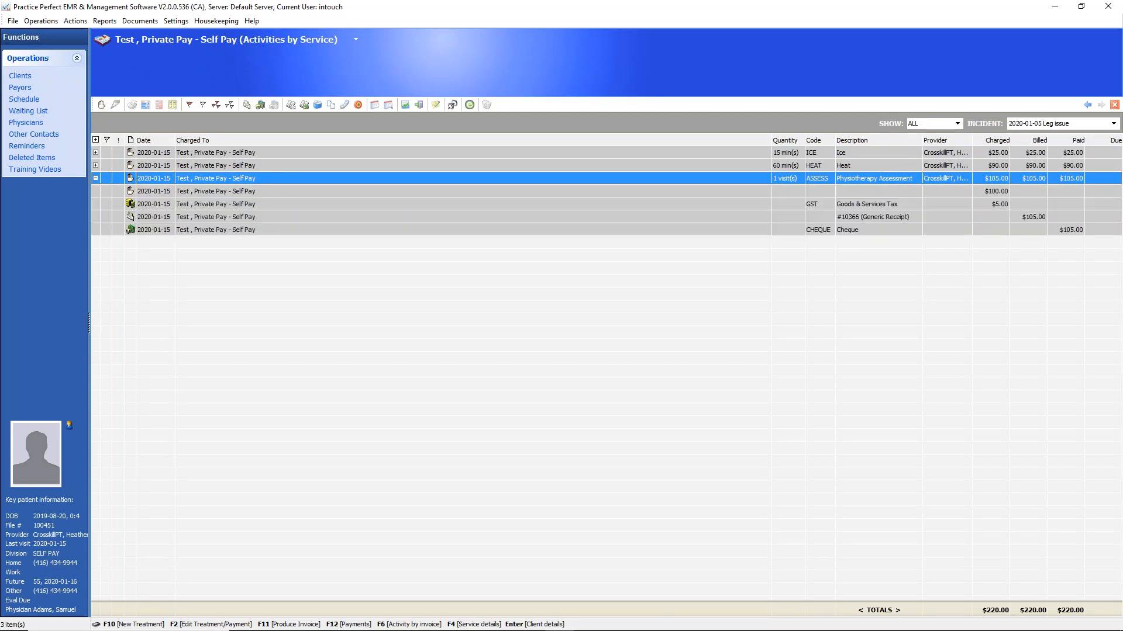
Flag the assessment's $100.00 charge, generic receipt and cheque payment lines, and collapse the entry
{"action": "left_click", "coordinate": [107, 191]}
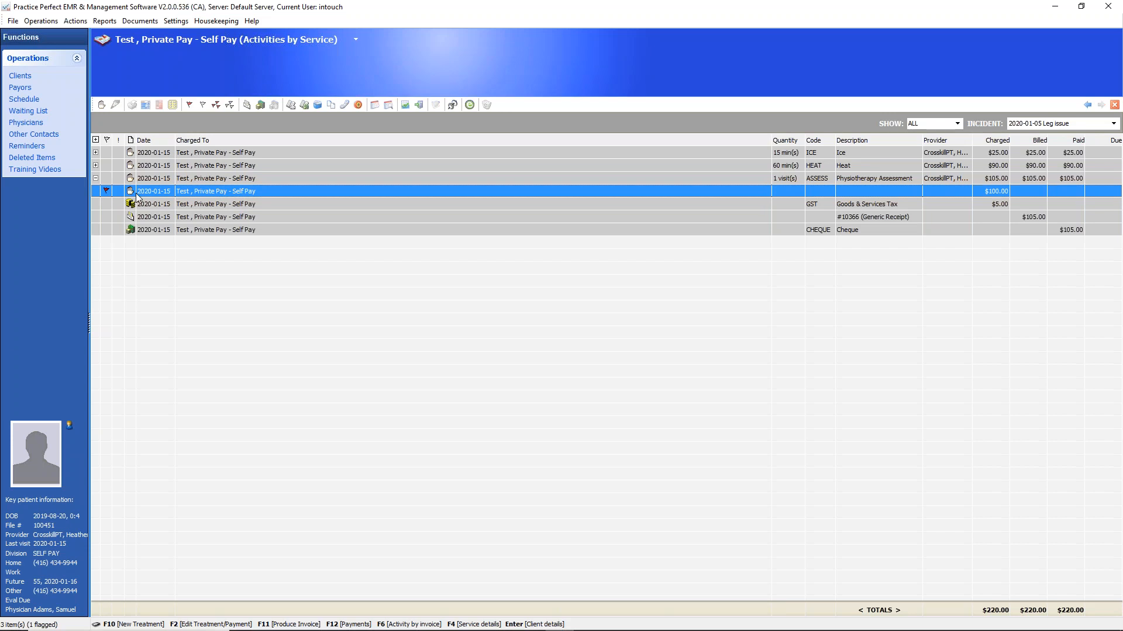
{"action": "left_click", "coordinate": [132, 207]}
{"action": "left_click", "coordinate": [107, 217]}
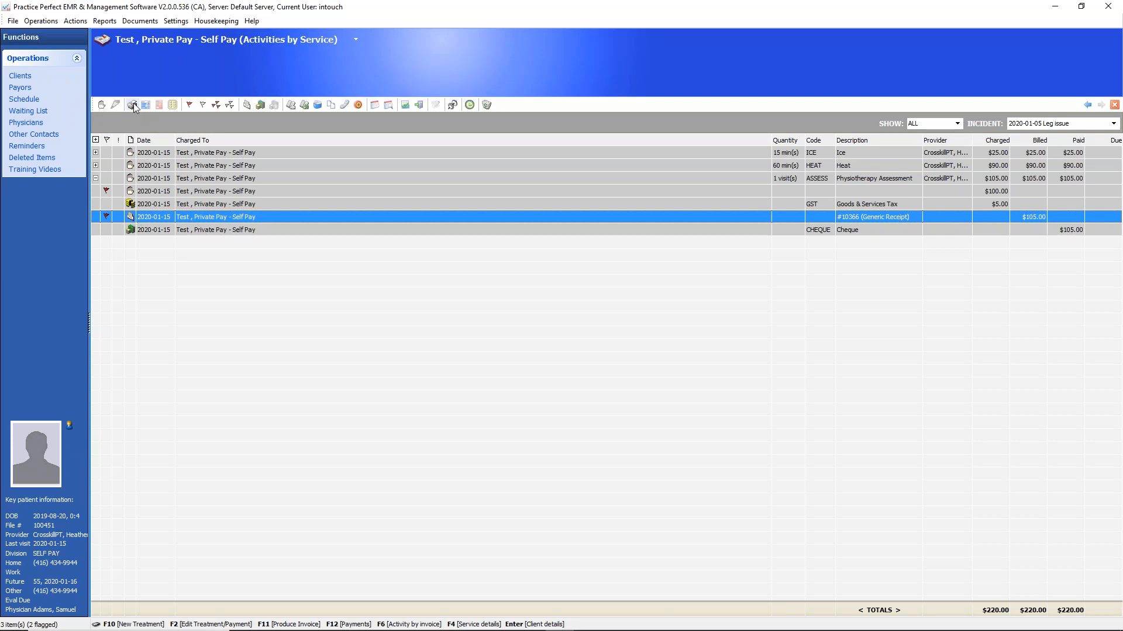
{"action": "left_click", "coordinate": [107, 229]}
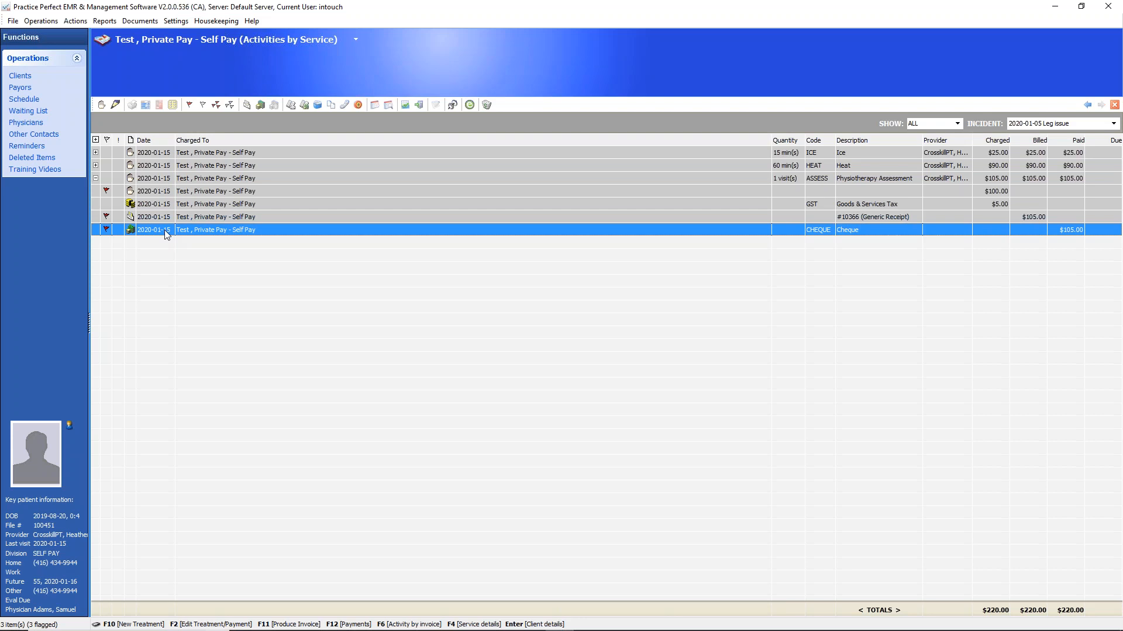
{"action": "left_click", "coordinate": [95, 178]}
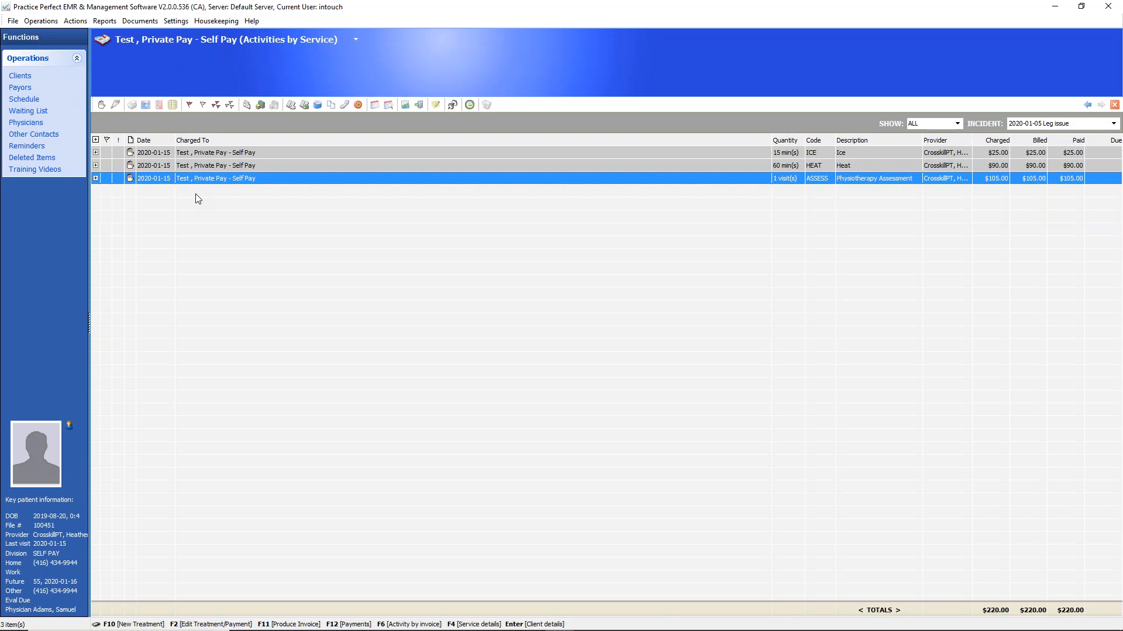
Flag the 60-minute Heat service and return to the schedule
{"action": "left_click", "coordinate": [107, 165]}
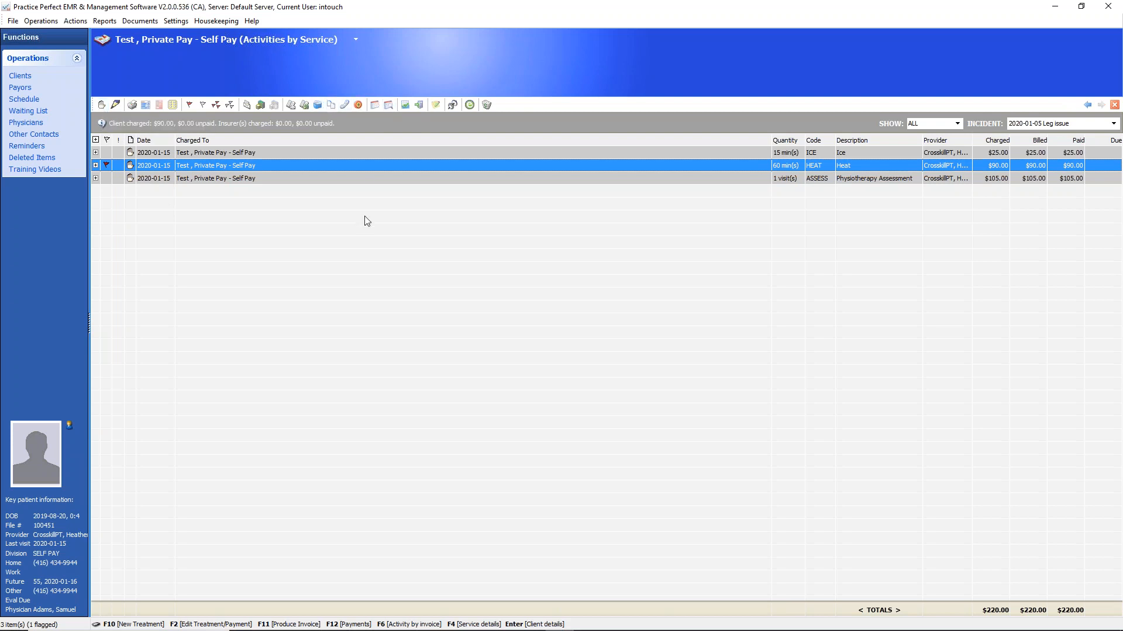
{"action": "left_click", "coordinate": [23, 101]}
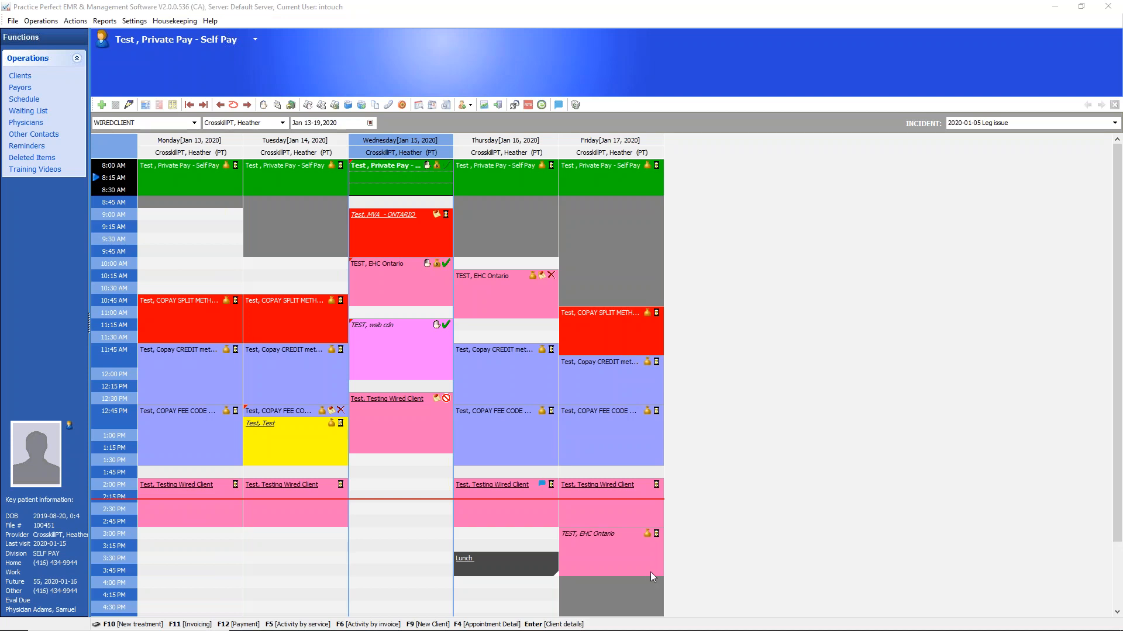
{"action": "mouse_move", "coordinate": [643, 630]}
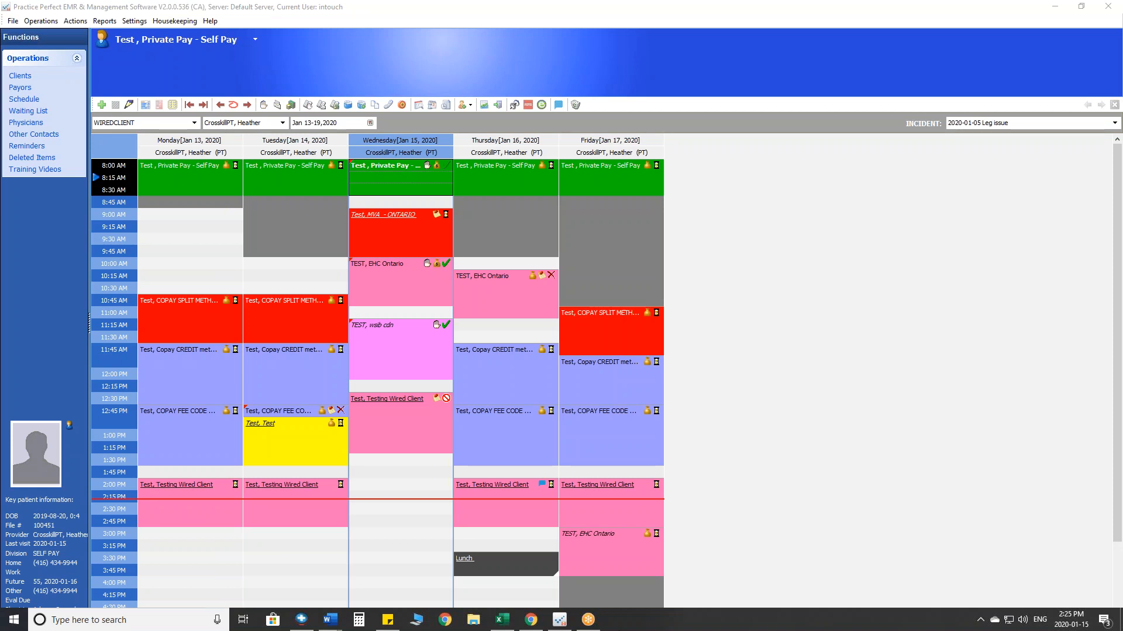
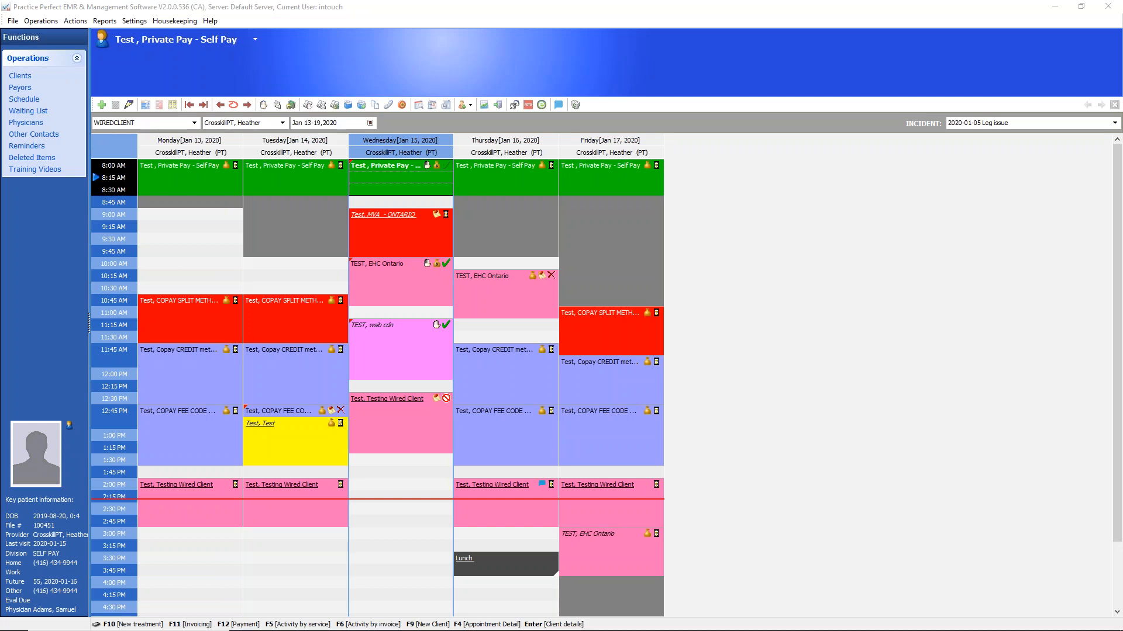
Display the software's About information with its version and contact links
{"action": "left_click", "coordinate": [212, 22]}
{"action": "left_click", "coordinate": [212, 22]}
{"action": "left_click", "coordinate": [212, 22]}
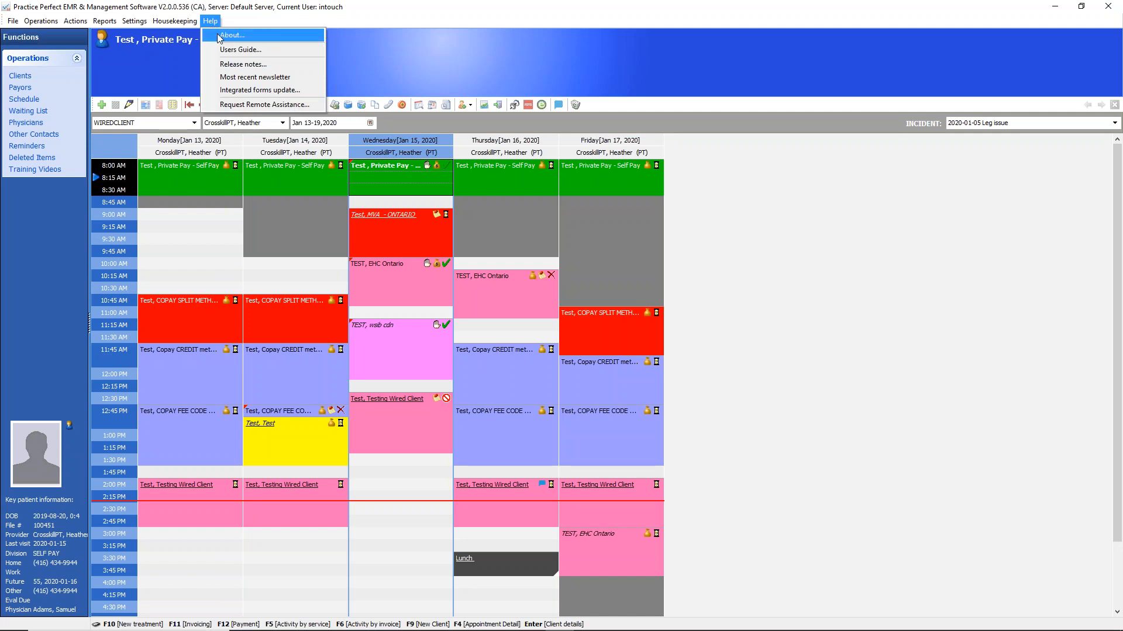
{"action": "left_click", "coordinate": [248, 36]}
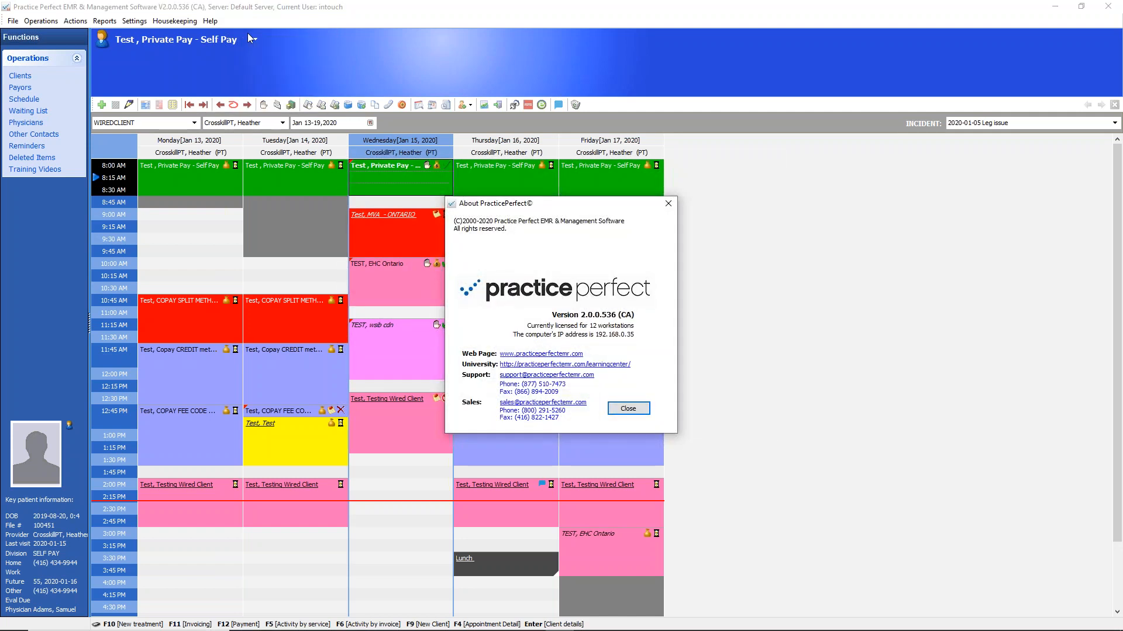
Flag the University link to the learning center with a circle and a check mark, and close the About information
{"action": "left_click", "coordinate": [1113, 559]}
{"action": "mouse_move", "coordinate": [629, 364]}
{"action": "left_mouse_down"}
{"action": "mouse_move", "coordinate": [475, 365]}
{"action": "mouse_move", "coordinate": [496, 388]}
{"action": "mouse_move", "coordinate": [605, 374]}
{"action": "mouse_move", "coordinate": [595, 370]}
{"action": "left_mouse_up"}
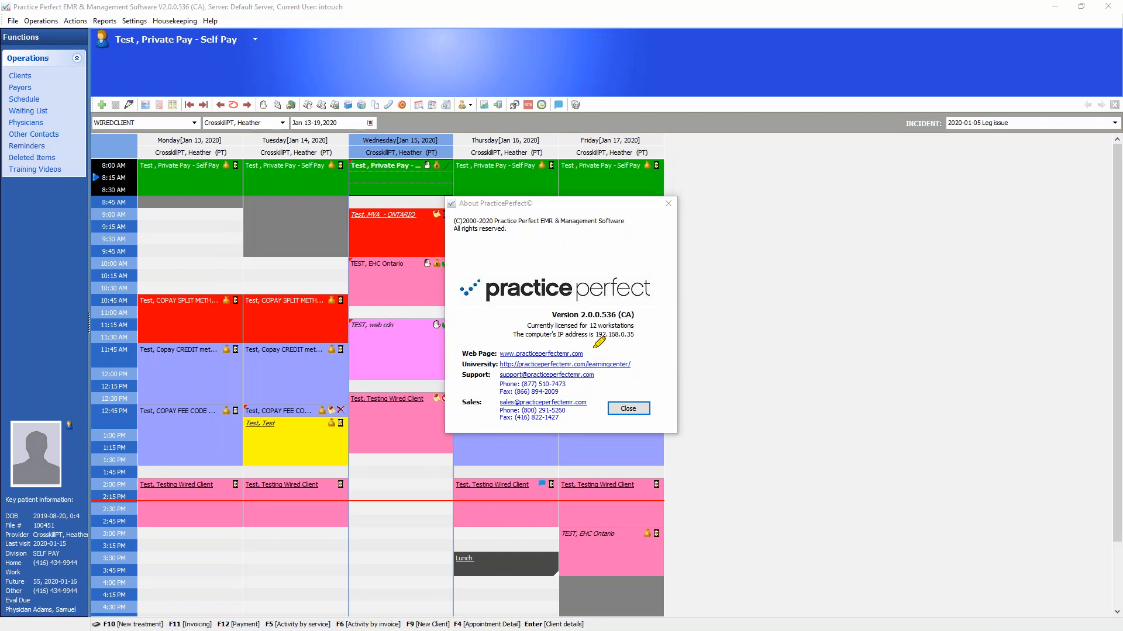
{"action": "mouse_move", "coordinate": [626, 355]}
{"action": "left_mouse_down"}
{"action": "mouse_move", "coordinate": [468, 353]}
{"action": "mouse_move", "coordinate": [487, 376]}
{"action": "mouse_move", "coordinate": [639, 365]}
{"action": "mouse_move", "coordinate": [622, 357]}
{"action": "left_mouse_up"}
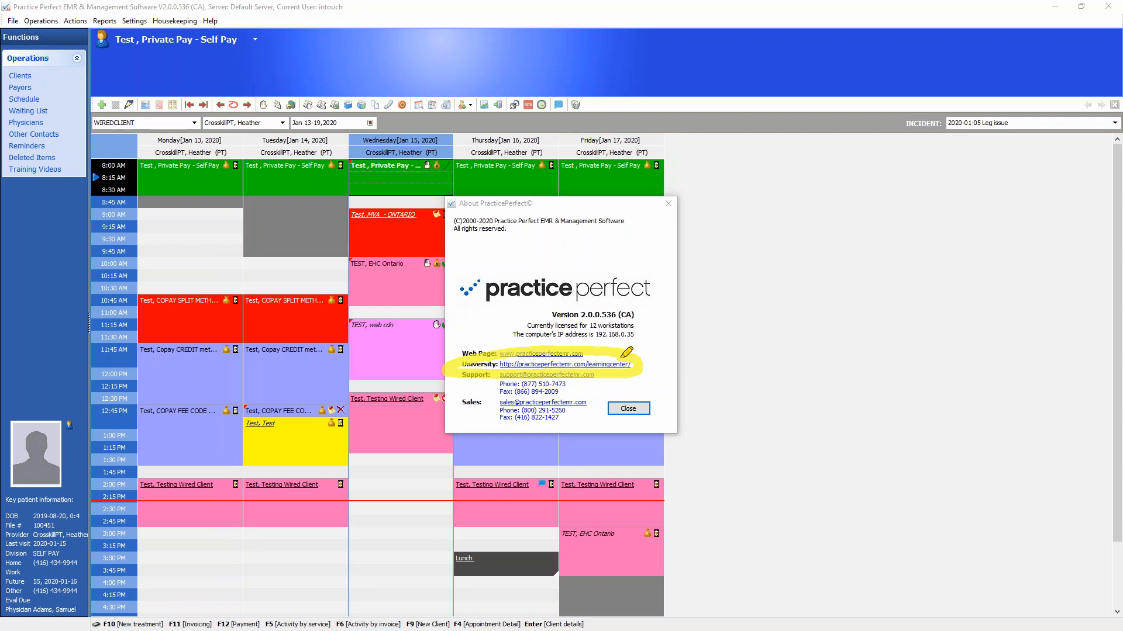
{"action": "mouse_move", "coordinate": [646, 361]}
{"action": "left_mouse_down"}
{"action": "mouse_move", "coordinate": [657, 371]}
{"action": "mouse_move", "coordinate": [690, 344]}
{"action": "left_mouse_up"}
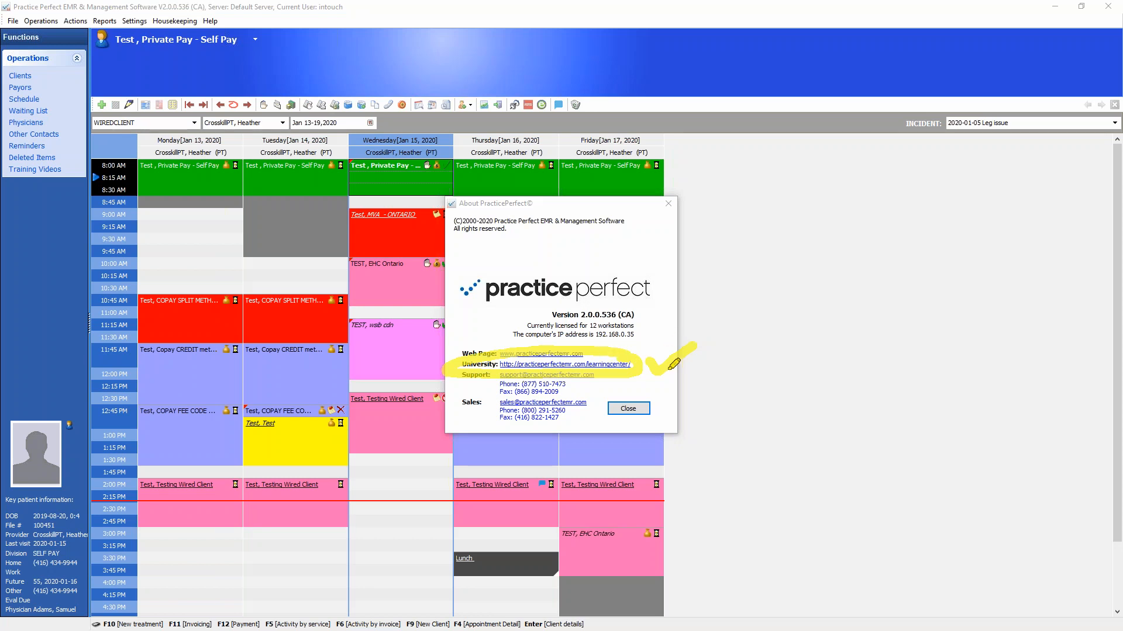
{"action": "left_click", "coordinate": [963, 449]}
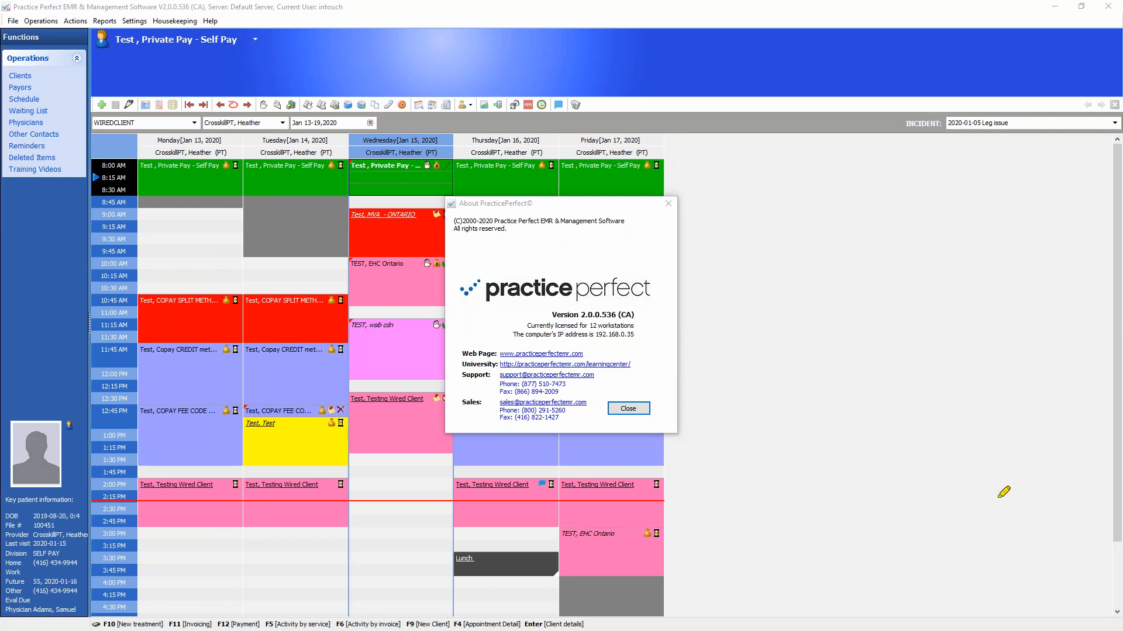
{"action": "left_click", "coordinate": [628, 408]}
{"action": "left_click", "coordinate": [211, 21]}
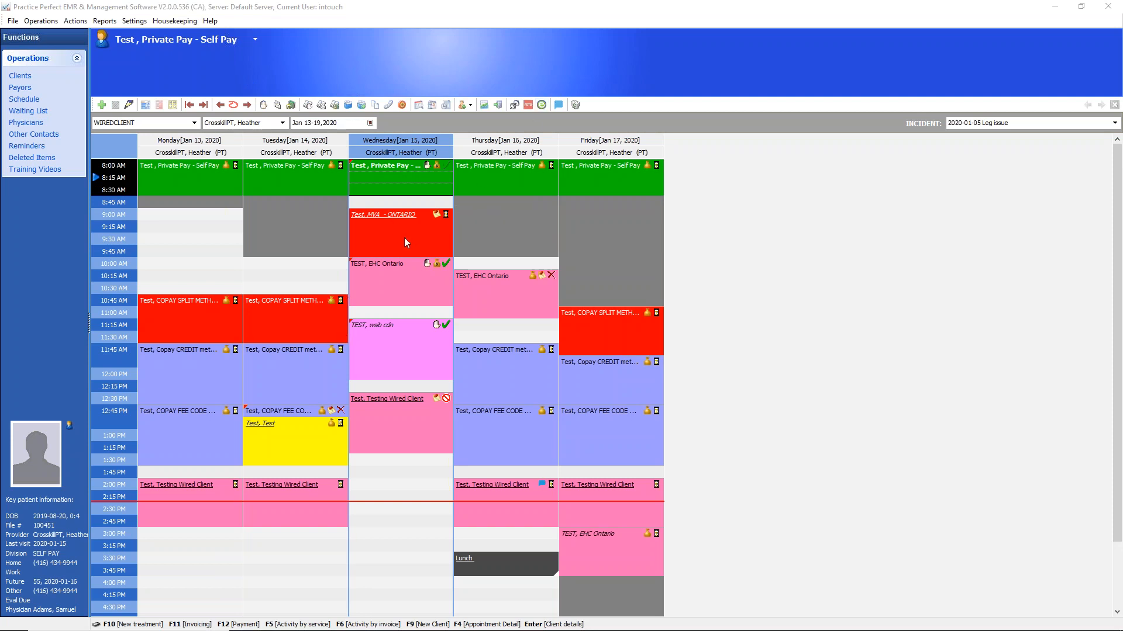
Review the incident invoice production and printer options for Wednesday's 10:00 AM client, and cancel without posting the invoice
{"action": "left_click", "coordinate": [399, 286]}
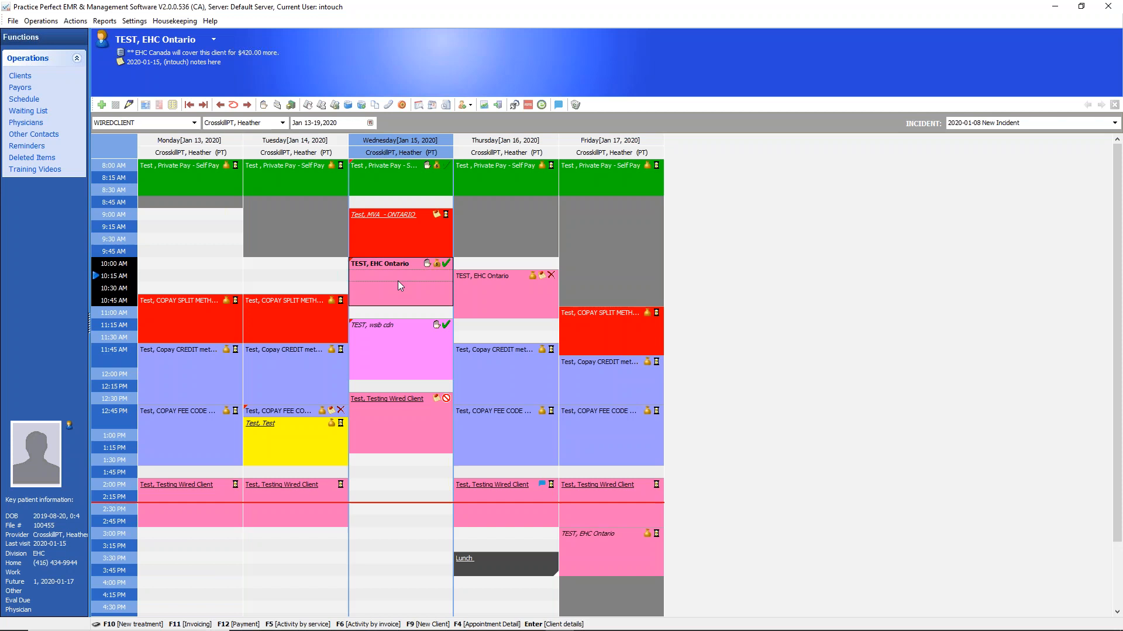
{"action": "left_click", "coordinate": [276, 104]}
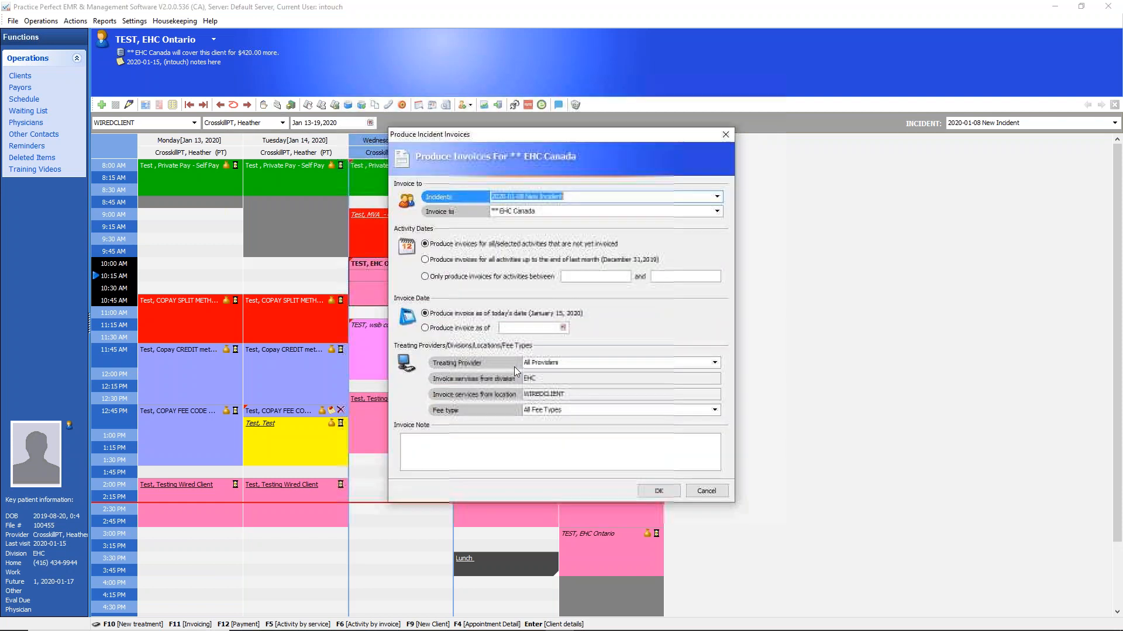
{"action": "left_click", "coordinate": [661, 492]}
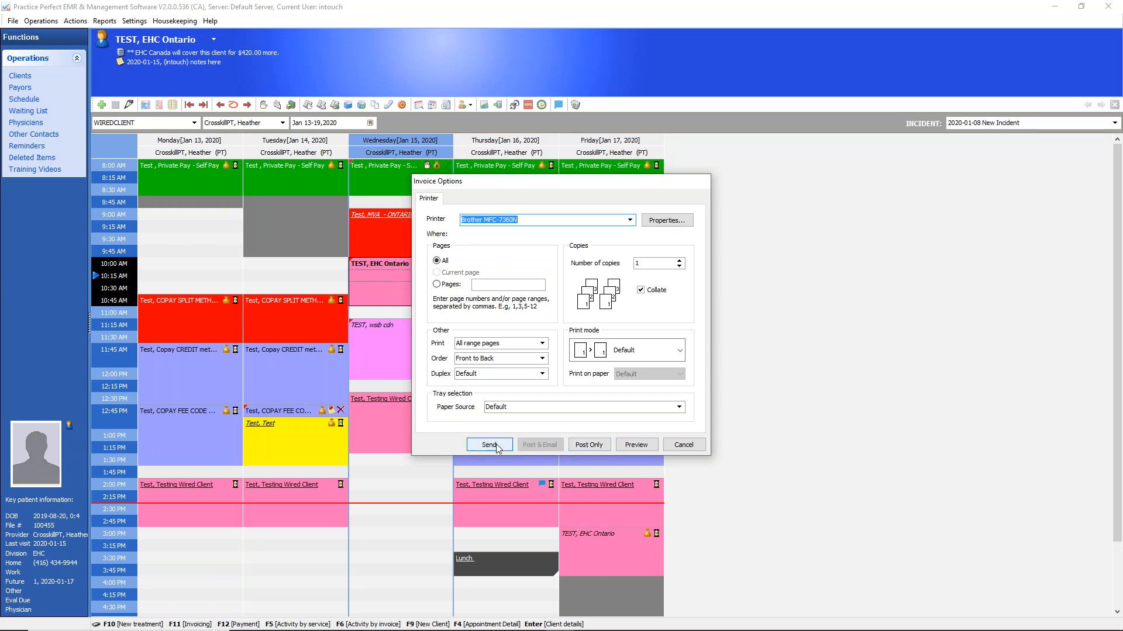
{"action": "left_click", "coordinate": [684, 445]}
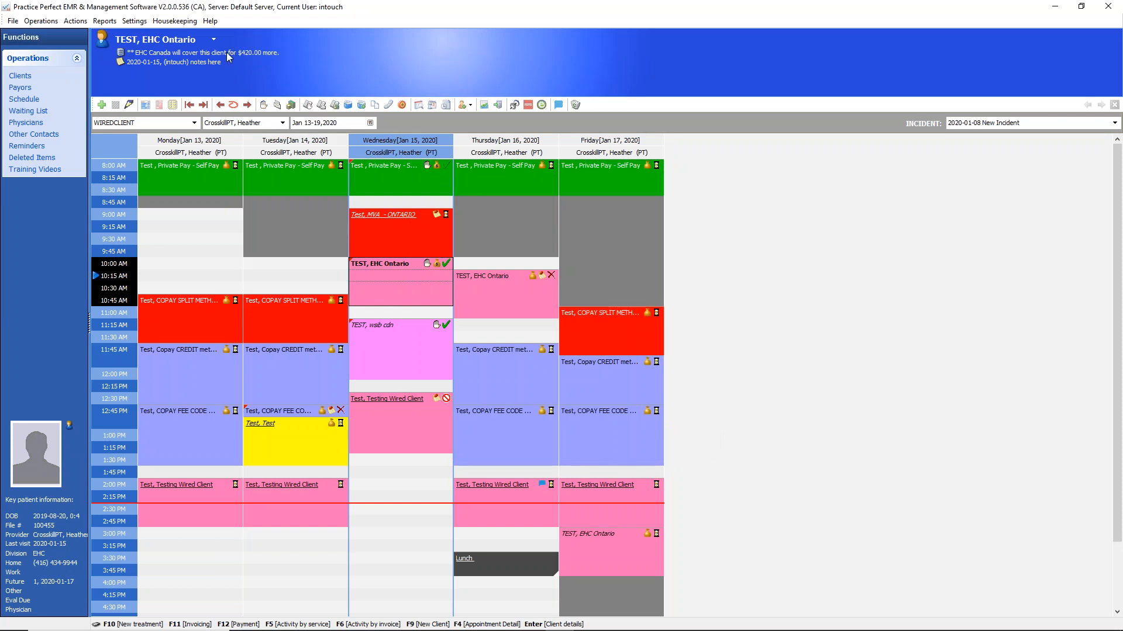
Look at the About information again, snooze the reminder for 5 minutes, and close the About information
{"action": "left_click", "coordinate": [214, 24]}
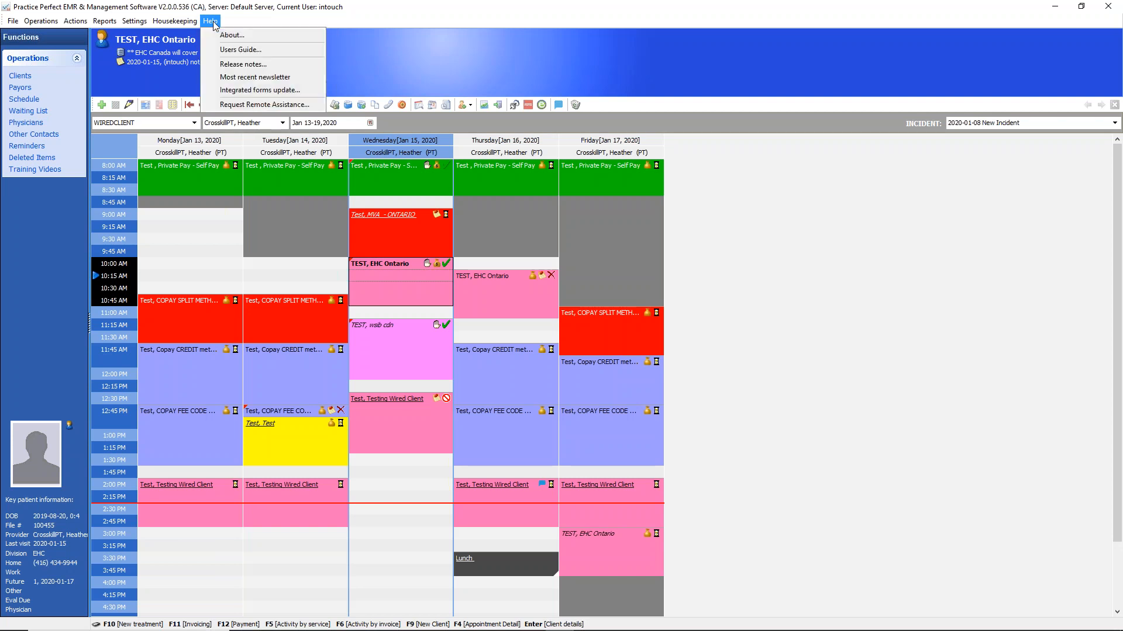
{"action": "left_click", "coordinate": [227, 37]}
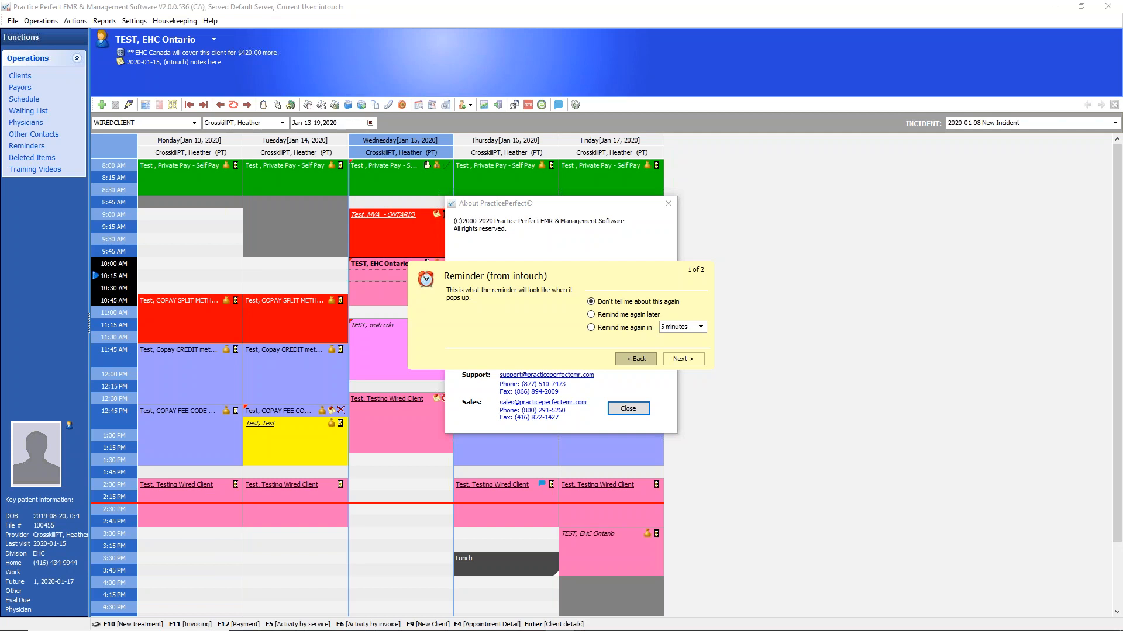
{"action": "left_click", "coordinate": [592, 330]}
{"action": "left_click", "coordinate": [687, 361]}
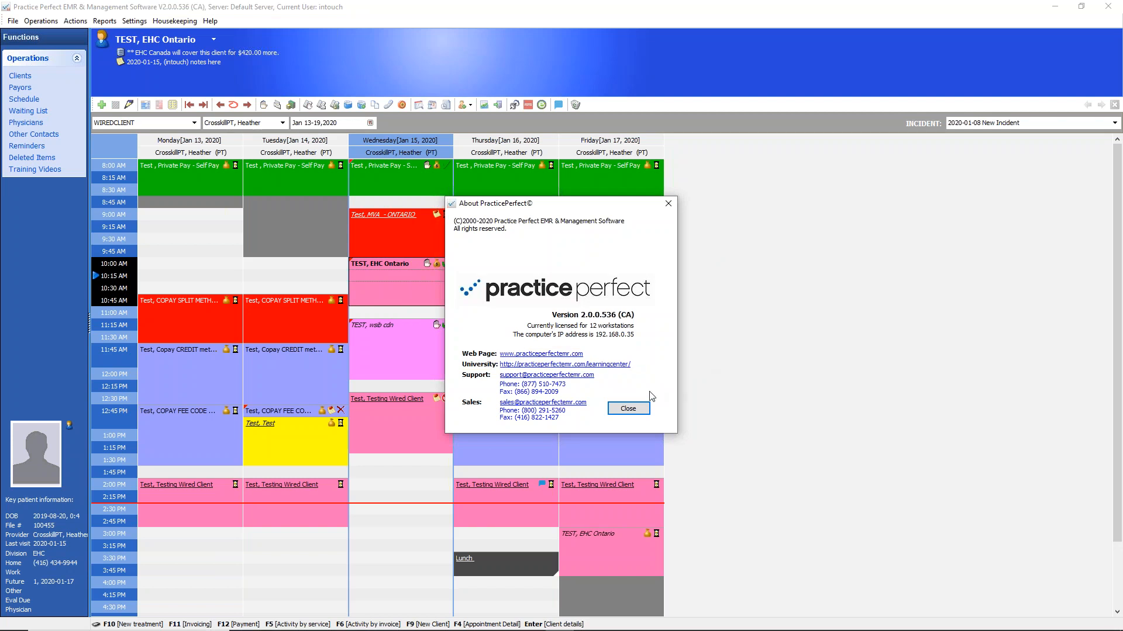
{"action": "left_click", "coordinate": [642, 410]}
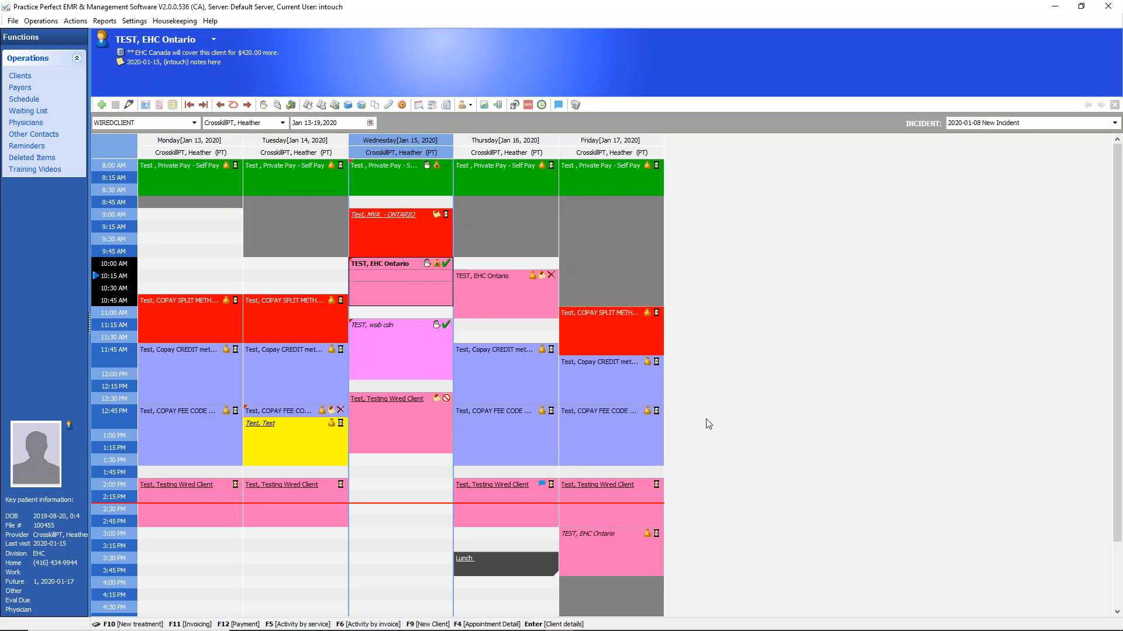
Open the invoice format settings and examine the next appointment display choices for the Client Invoice Format
{"action": "mouse_move", "coordinate": [702, 630]}
{"action": "left_click", "coordinate": [135, 21]}
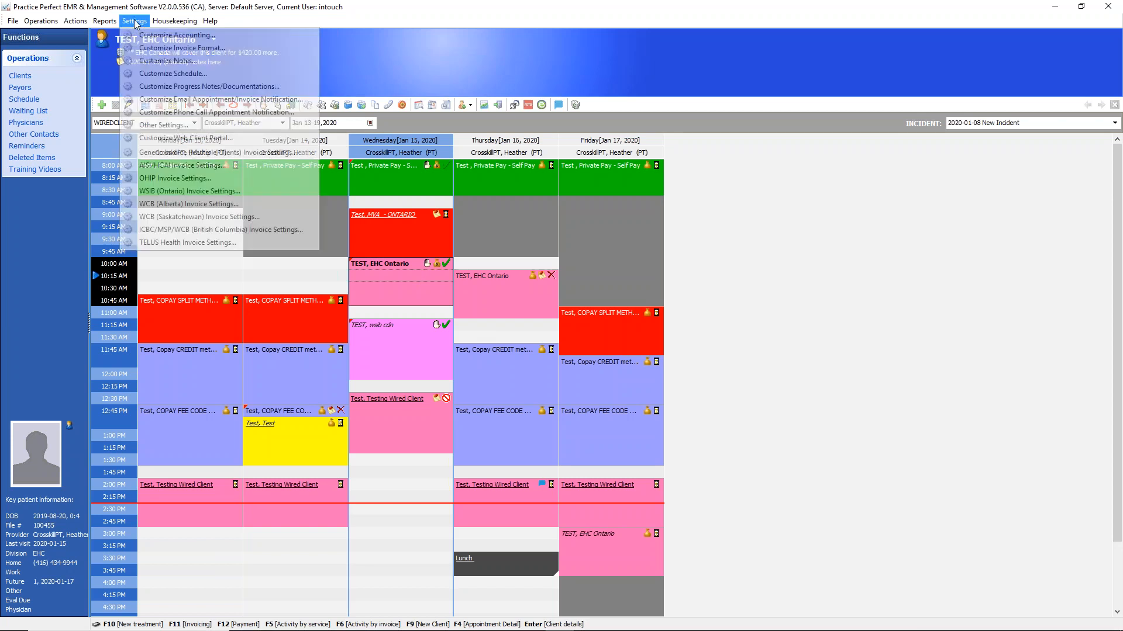
{"action": "left_click", "coordinate": [135, 21]}
{"action": "left_click", "coordinate": [135, 22]}
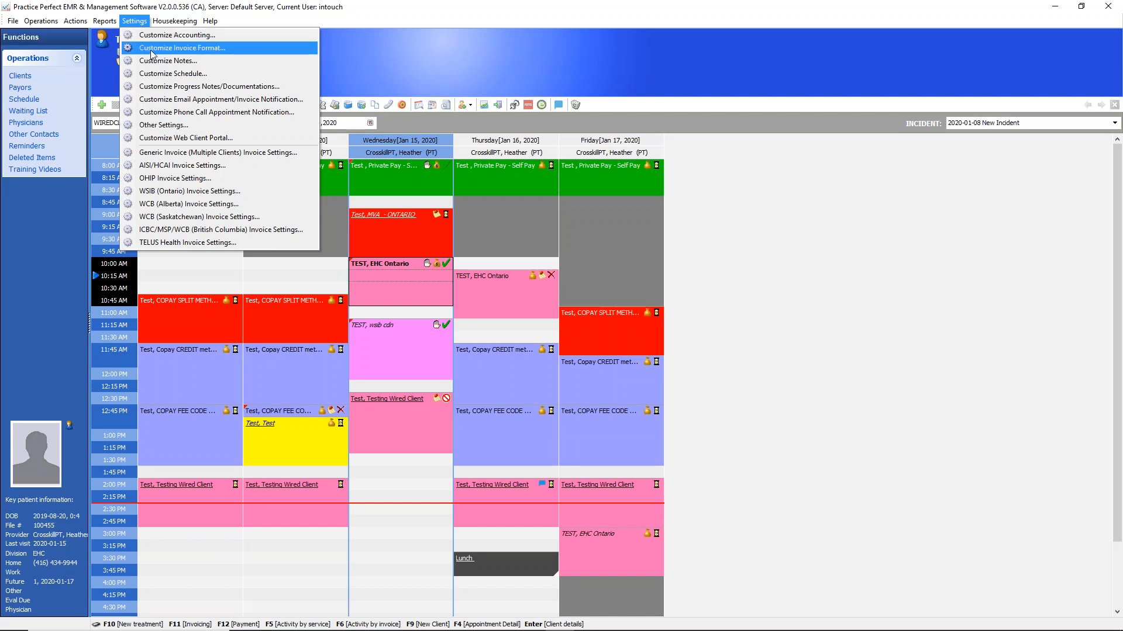
{"action": "left_click", "coordinate": [206, 48]}
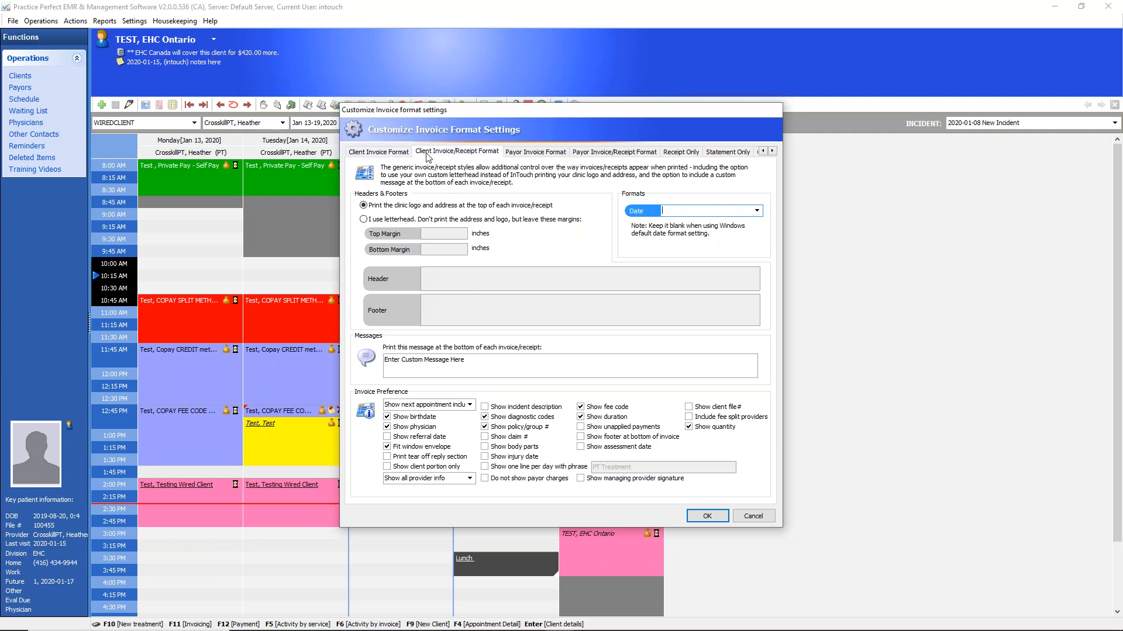
{"action": "left_click", "coordinate": [470, 405]}
{"action": "left_click", "coordinate": [469, 405]}
{"action": "left_click", "coordinate": [470, 405]}
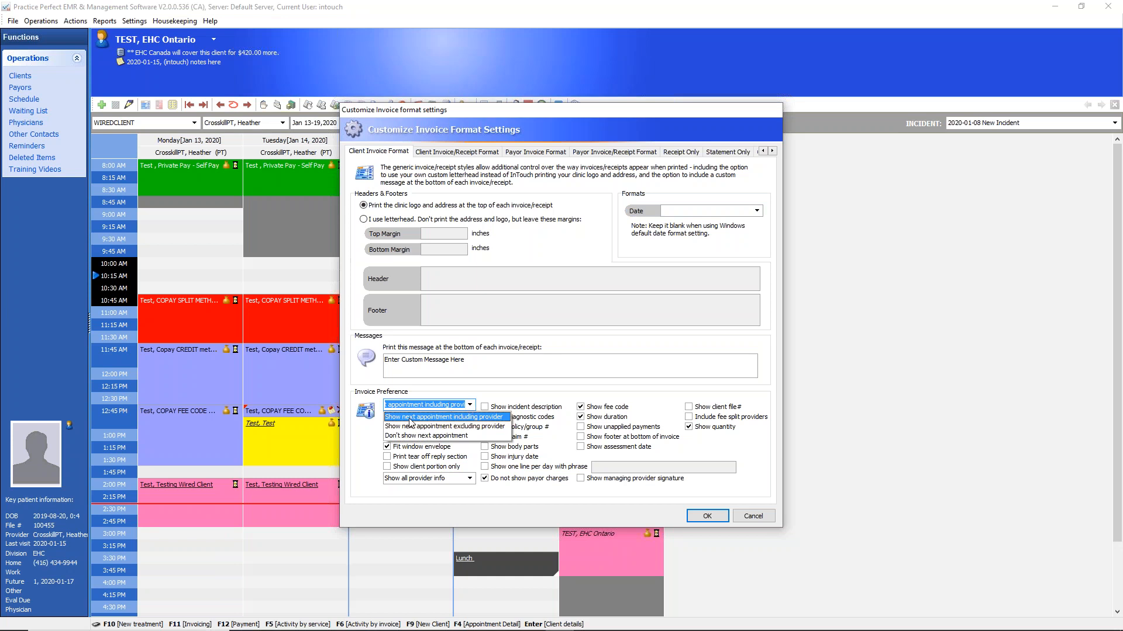
Examine the next appointment display choices for the Client Invoice/Receipt Format and leave the settings without saving
{"action": "left_click", "coordinate": [465, 152]}
{"action": "left_click", "coordinate": [470, 406]}
{"action": "left_click", "coordinate": [471, 406]}
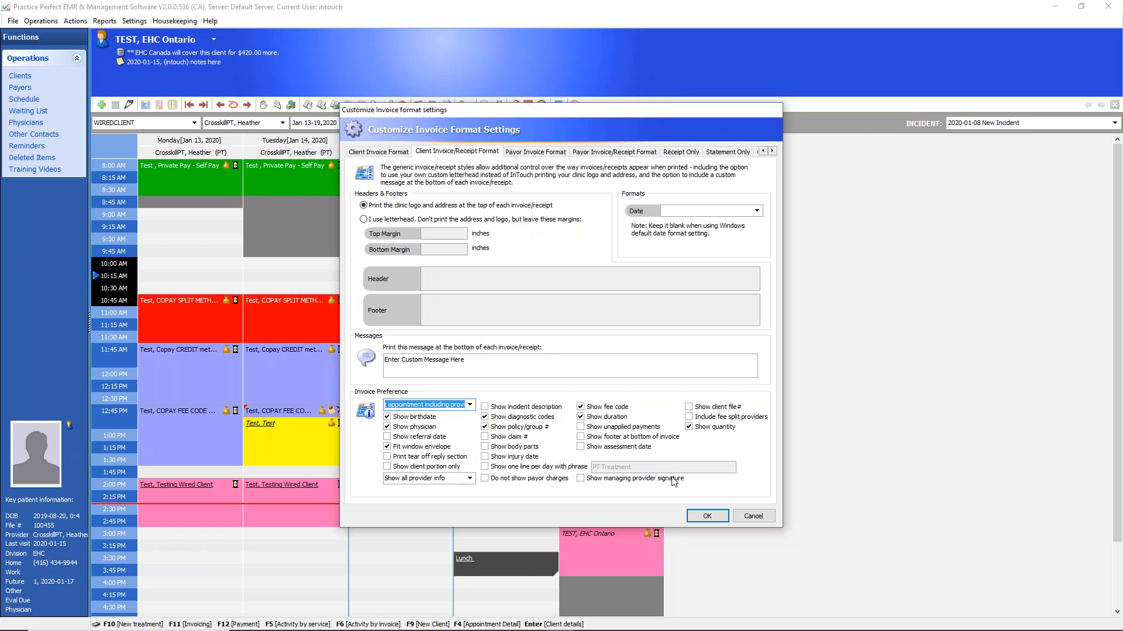
{"action": "left_click", "coordinate": [753, 516]}
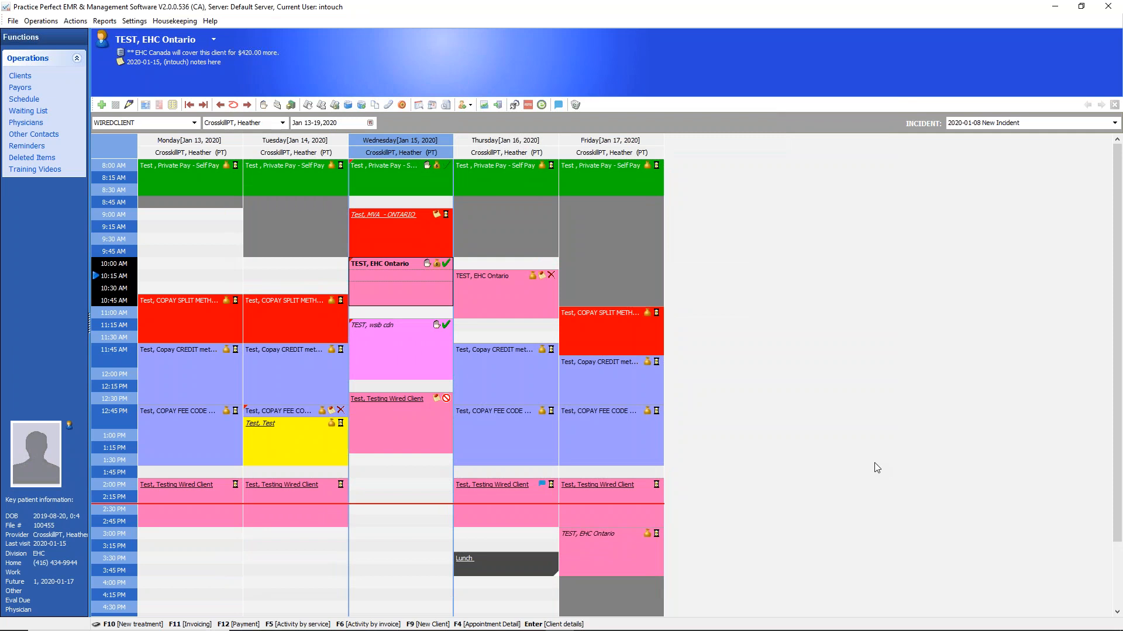